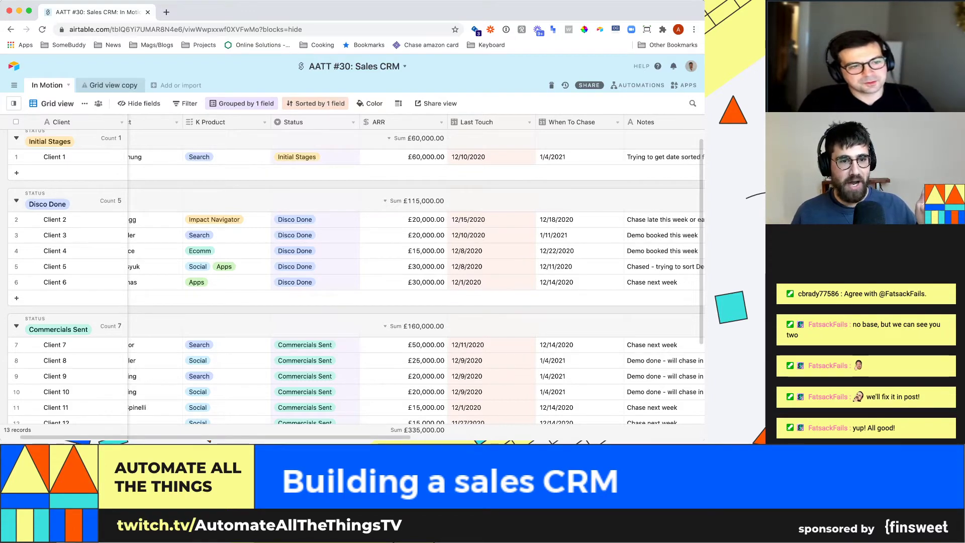
- Select Client 3's product cell and move back to its name cell
left_click(295, 235)
key("Left")
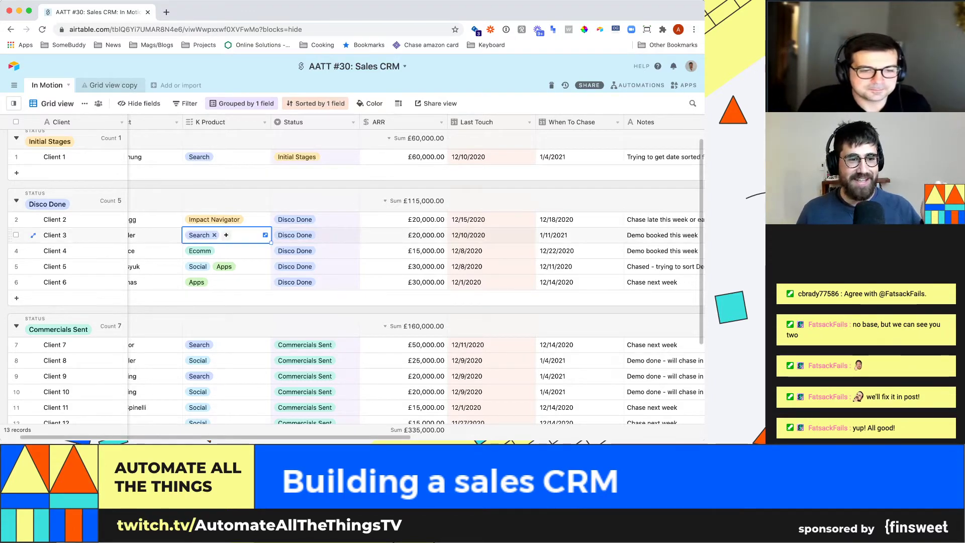
key("Left")
key("Left")
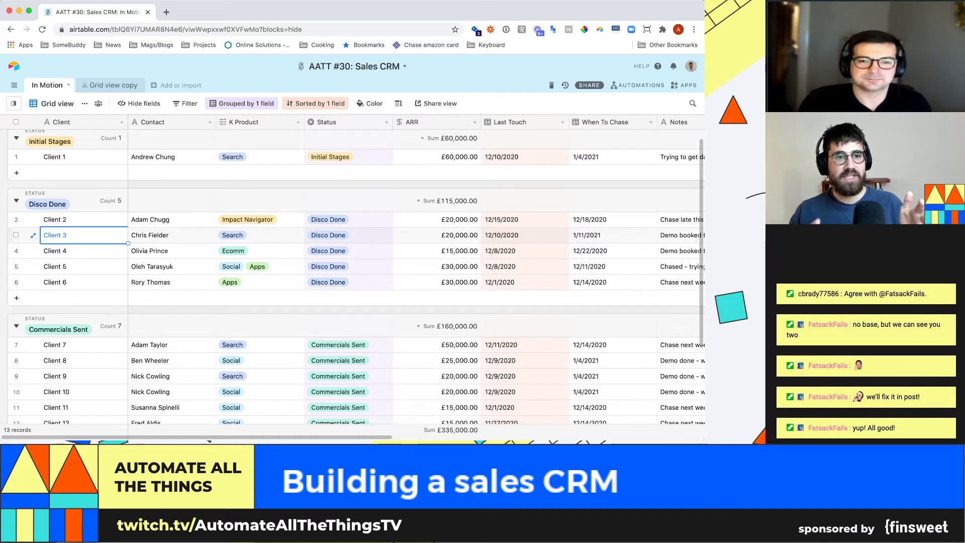
scroll(352, 277, "up", 1)
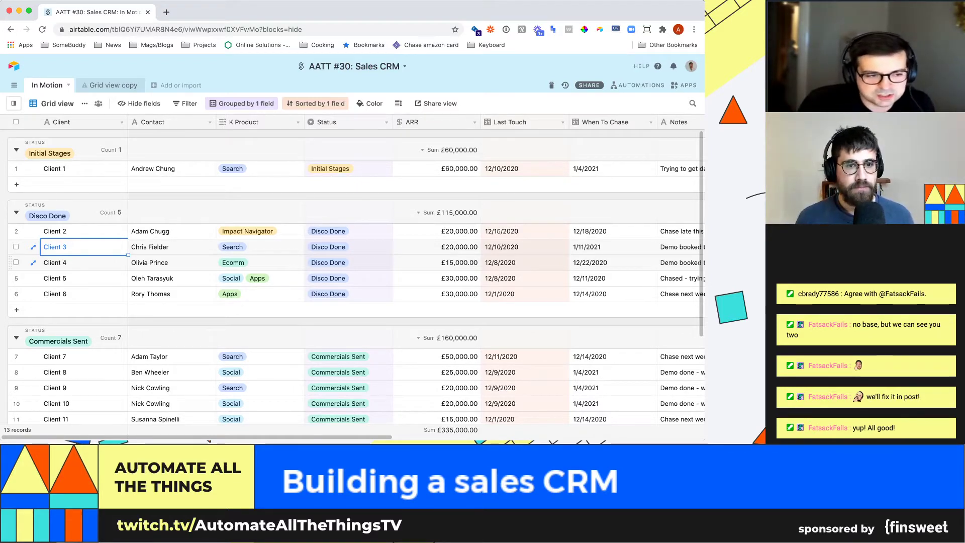
- Review the Status field's settings and close them without changes
left_click(386, 122)
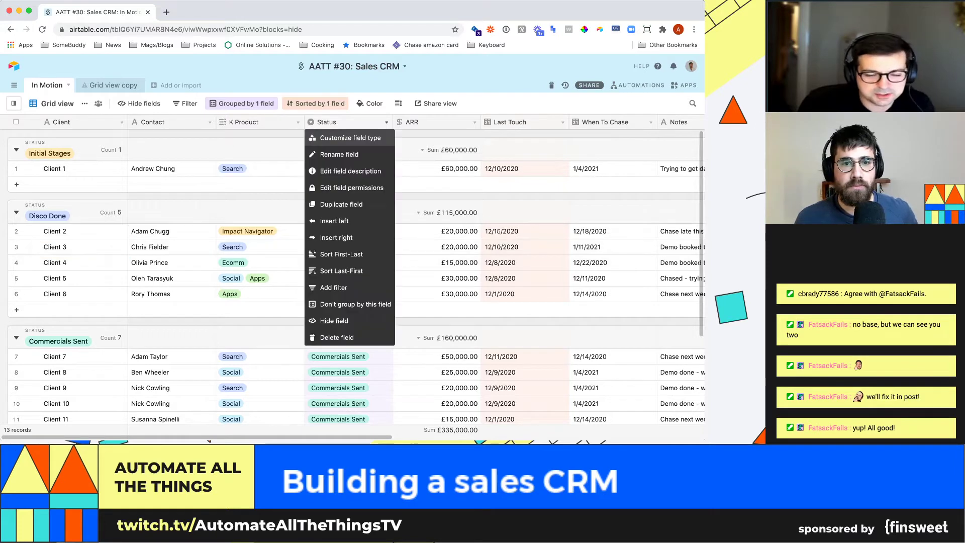
left_click(342, 136)
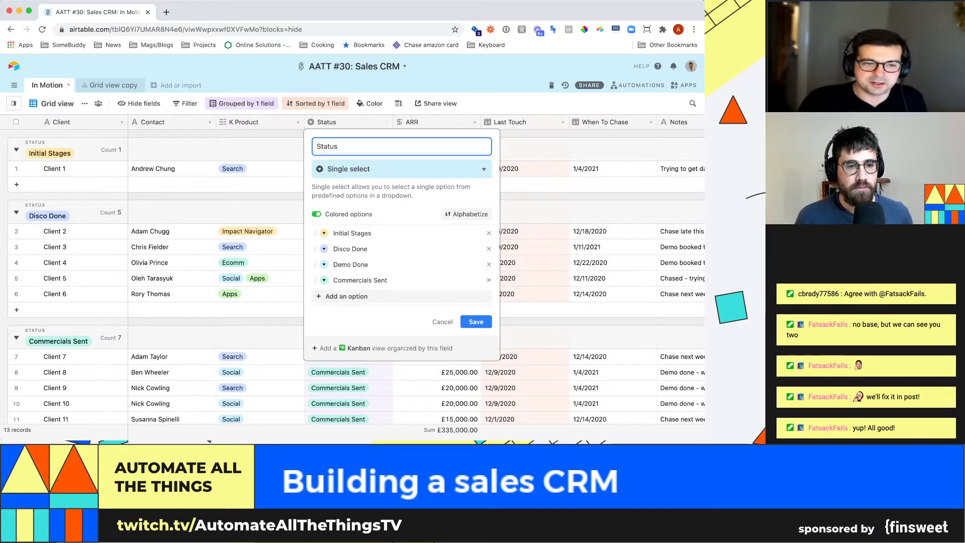
key("Return")
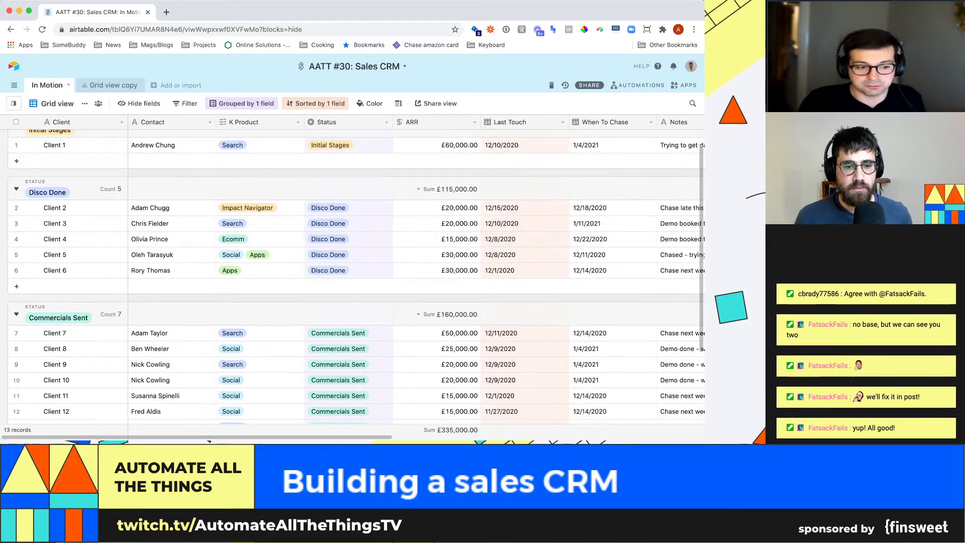
scroll(352, 281, "down", 2)
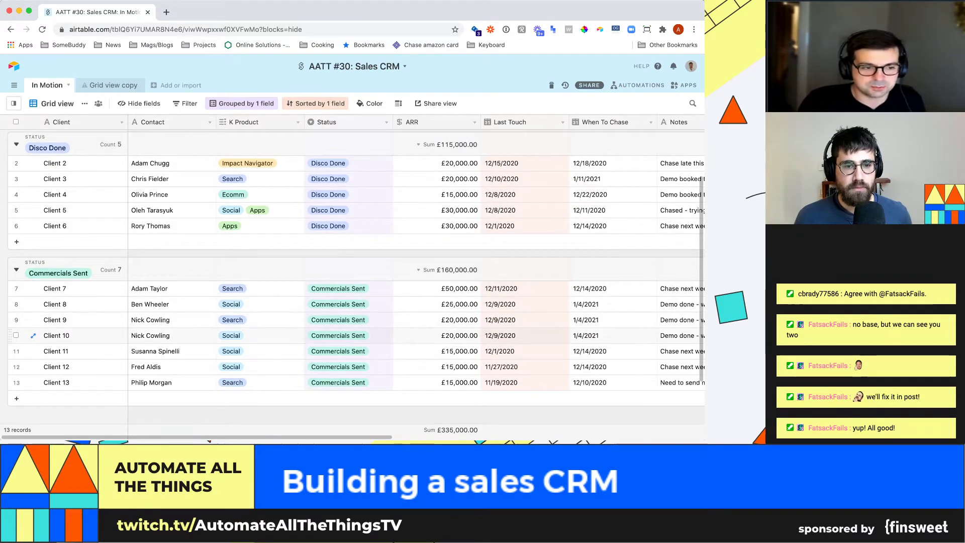
scroll(352, 281, "up", 1)
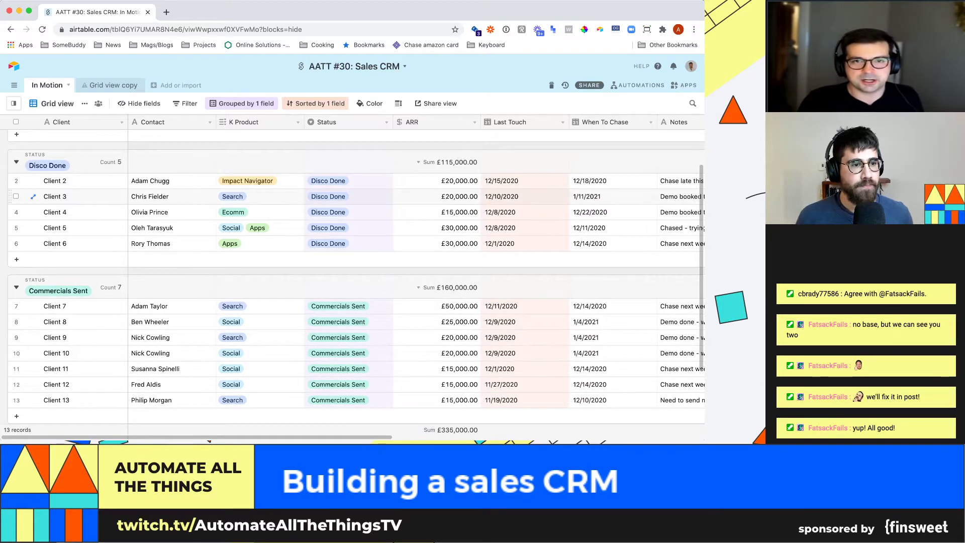
scroll(352, 282, "up", 2)
- Change Client 6's status from Disco Done to Demo Done
left_click(362, 283)
left_click(362, 282)
left_click(332, 346)
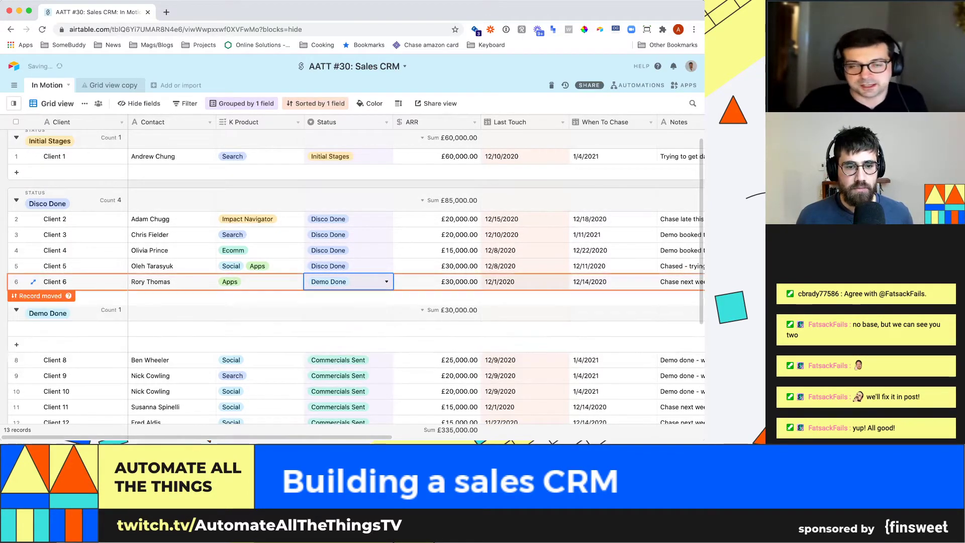
left_click(352, 251)
scroll(352, 251, "down", 3)
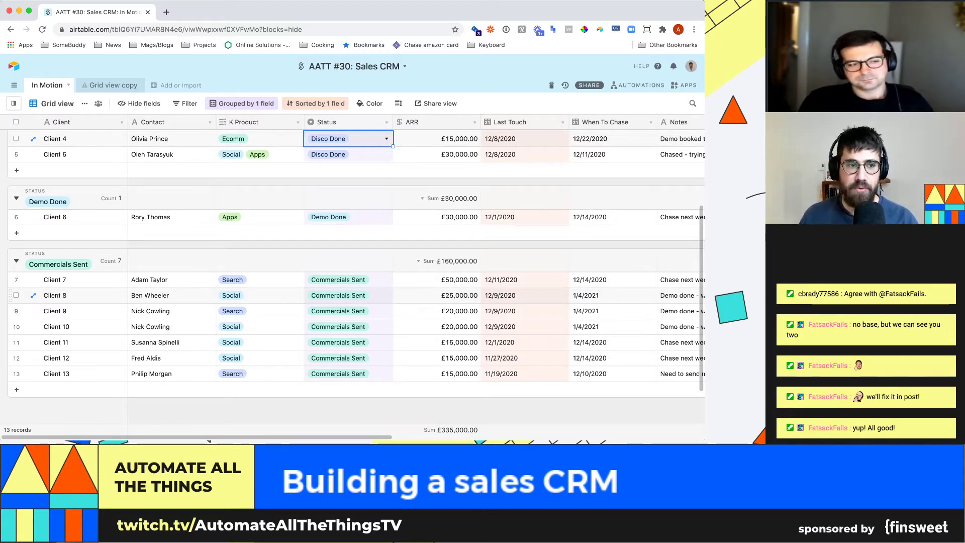
scroll(352, 277, "up", 3)
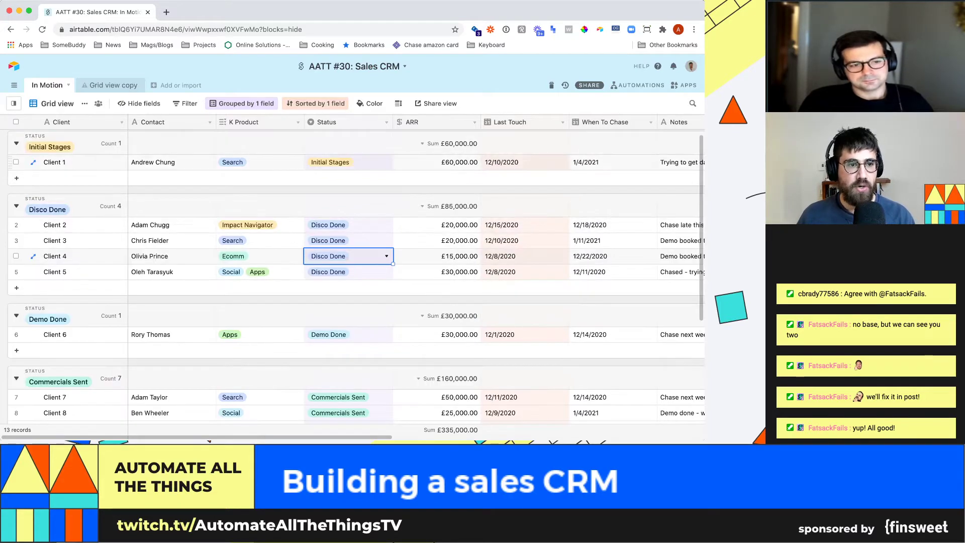
scroll(352, 277, "down", 4)
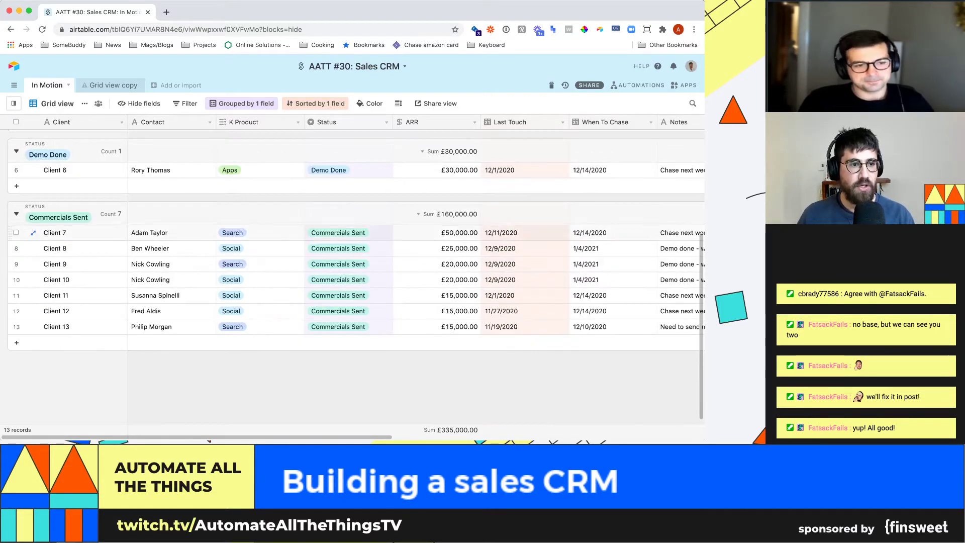
scroll(351, 277, "up", 3)
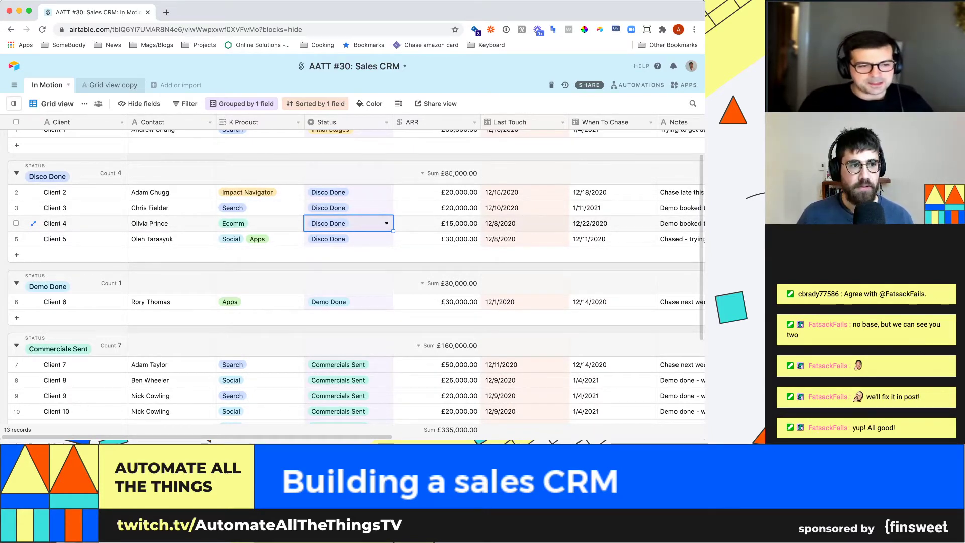
- Rename the In Motion table tab to 'Contacts'
double_click(48, 86)
type("Contacts")
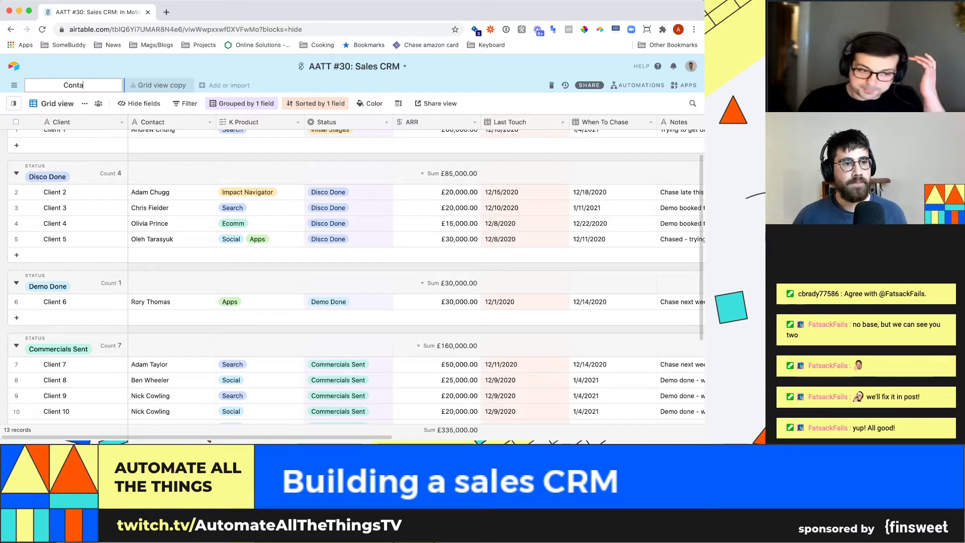
key("Return")
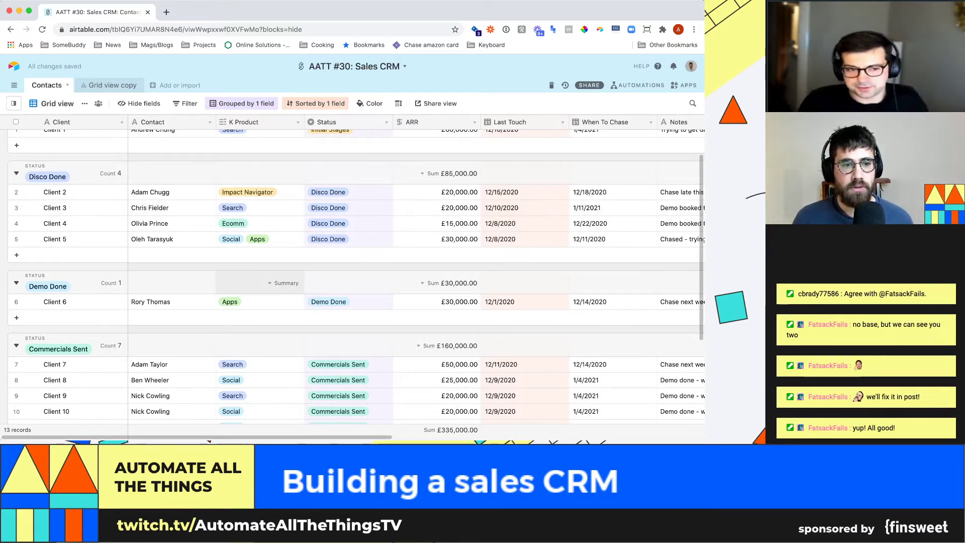
scroll(261, 271, "up", 2)
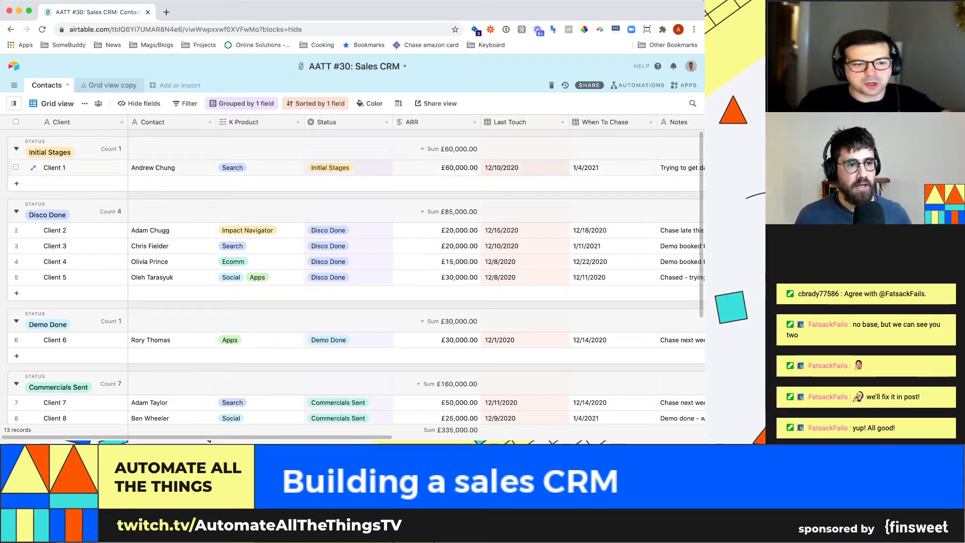
left_click(75, 168)
type("Nike")
key("Return")
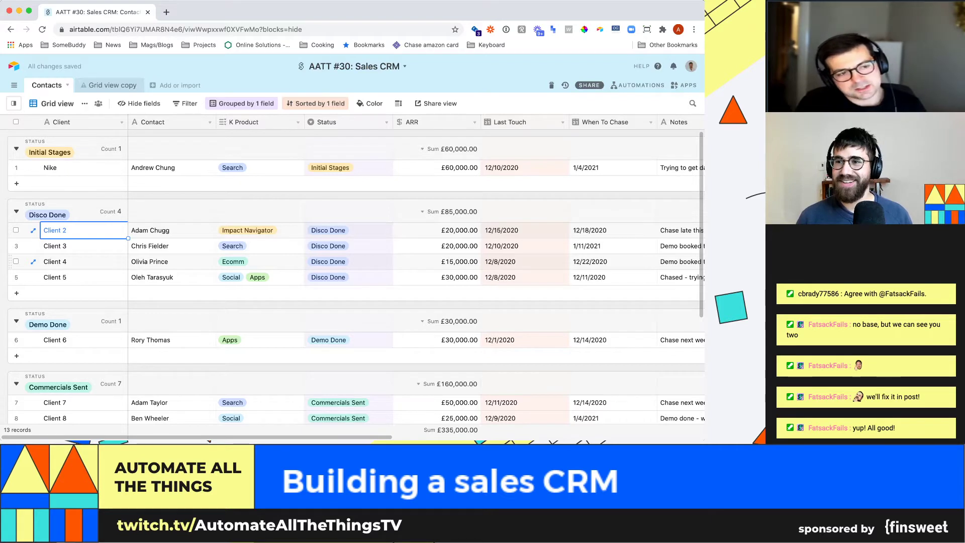
key("Up")
type("C")
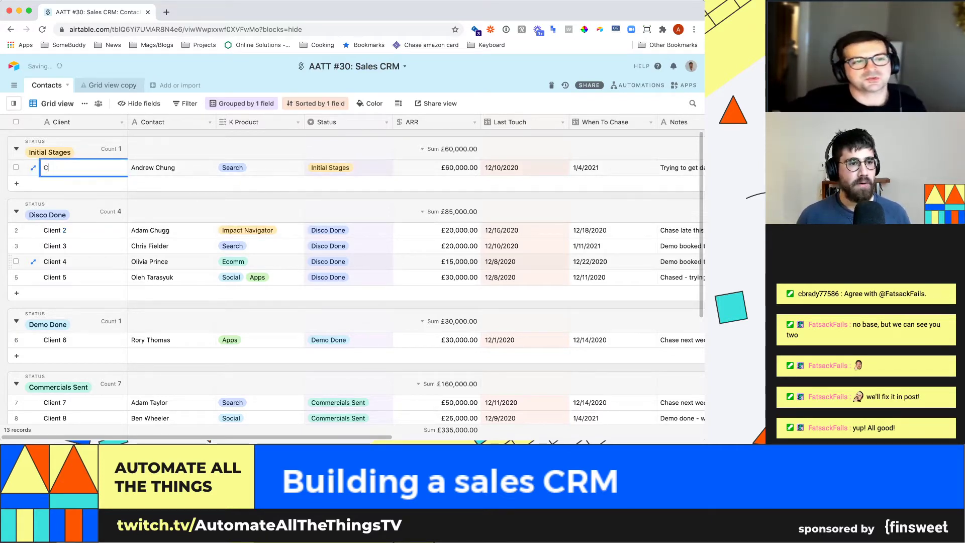
type("lei")
key("BackSpace")
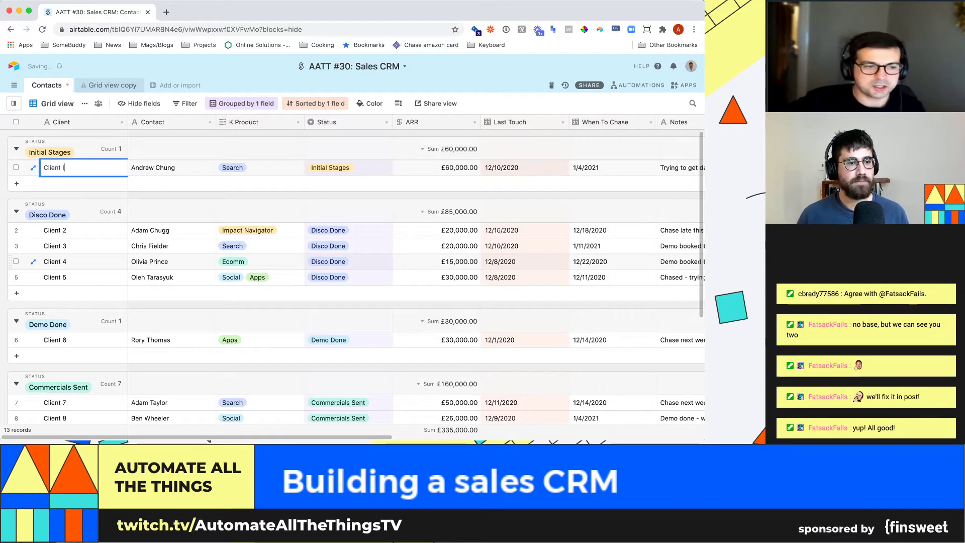
key("Return")
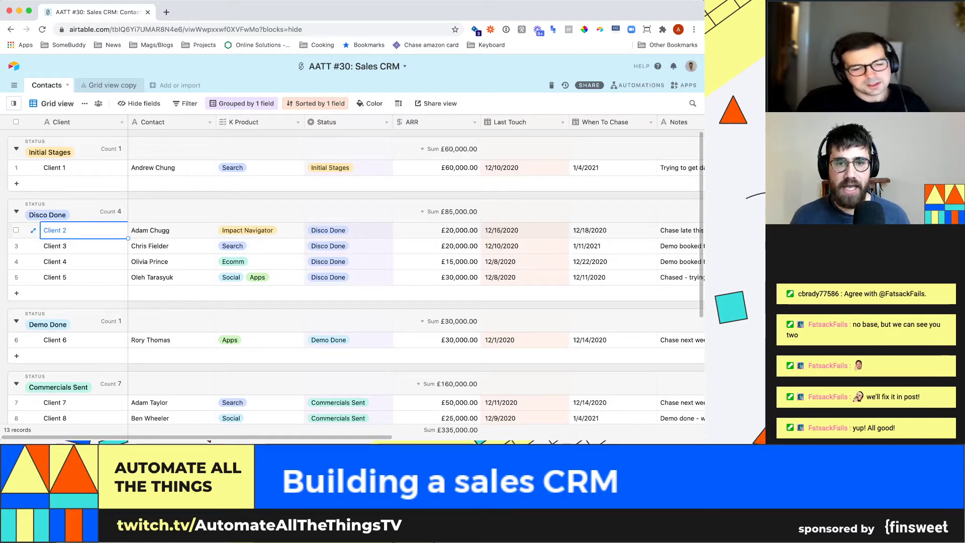
- Drag the Status column after ARR and check Client 3's Last Touch and When To Chase dates
left_click_drag(342, 122, 317, 122)
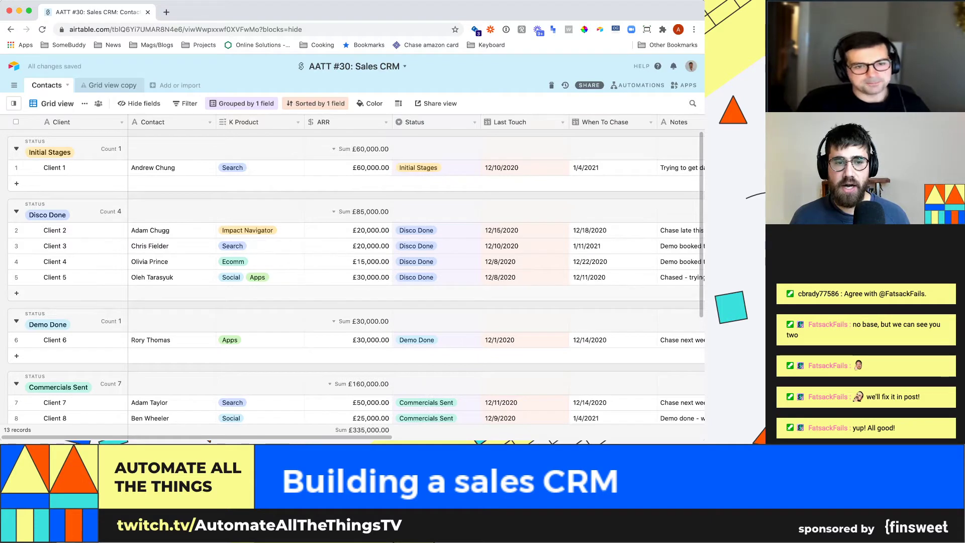
scroll(352, 262, "down", 1)
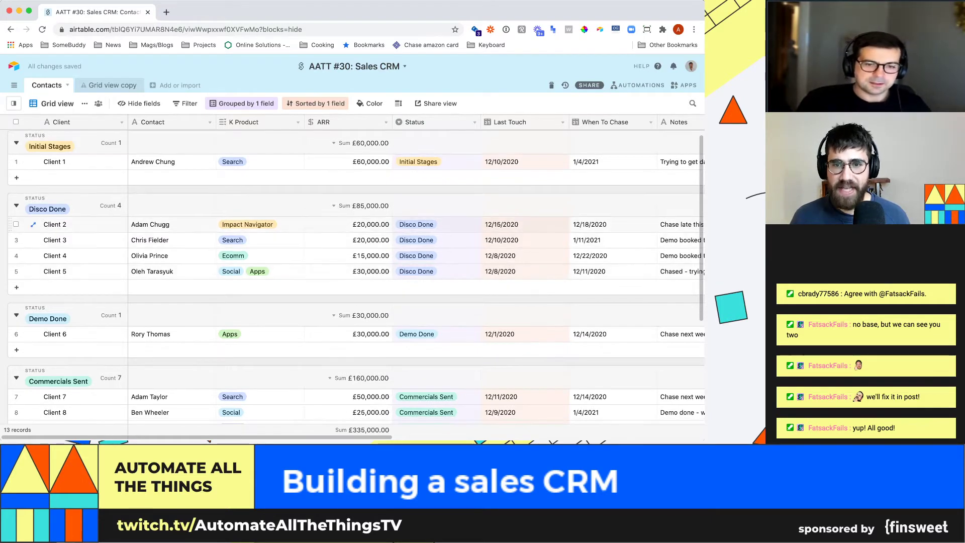
left_click(523, 240)
left_click(612, 240)
left_click(524, 240)
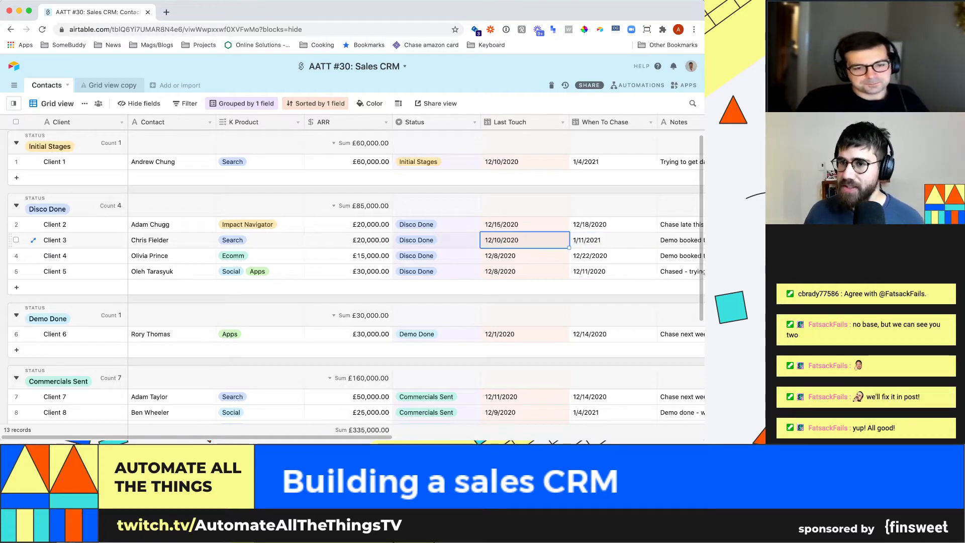
left_click(612, 240)
left_click(681, 240)
left_click(528, 240)
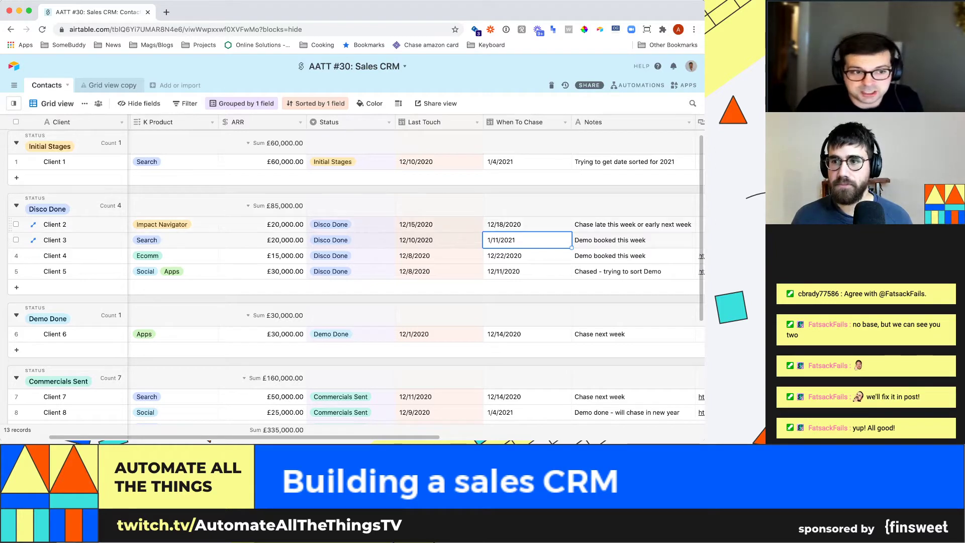
left_click(633, 241)
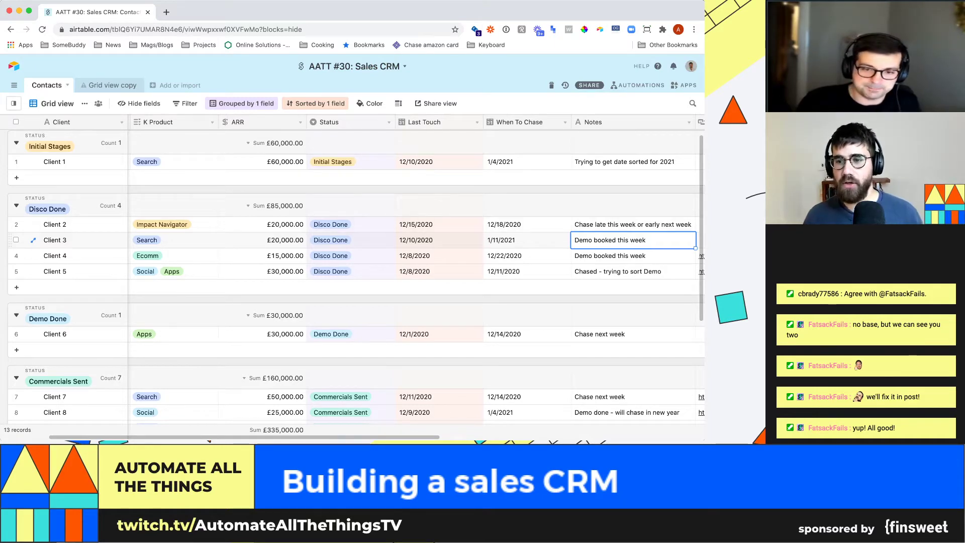
key("Tab")
key("shift+Tab")
key("shift+Tab")
key("shift+Tab")
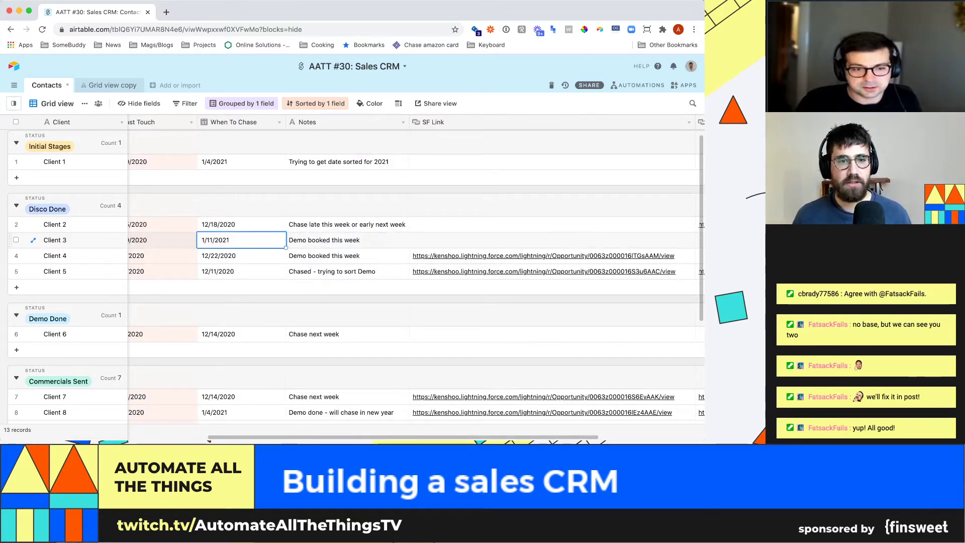
key("Tab")
key("Tab")
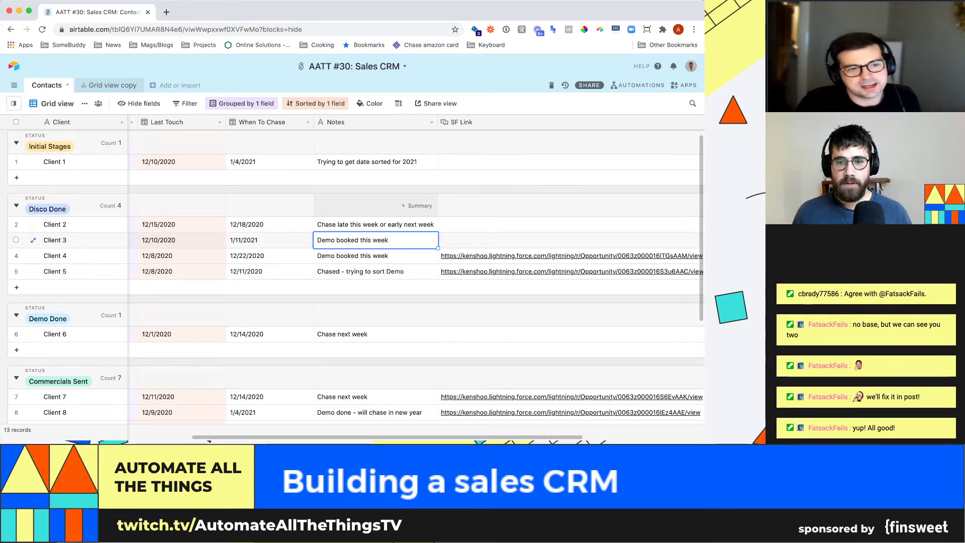
key("Tab")
key("Tab")
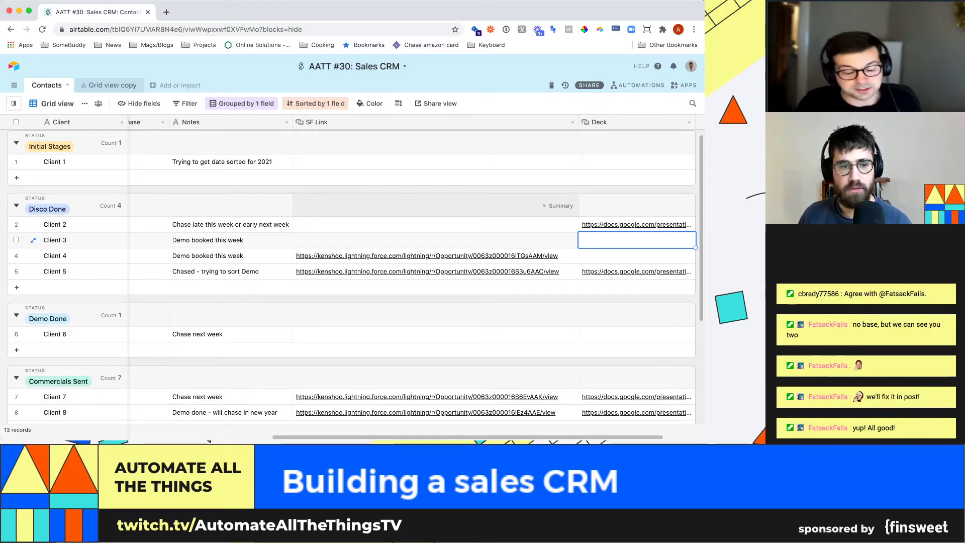
left_click(435, 240)
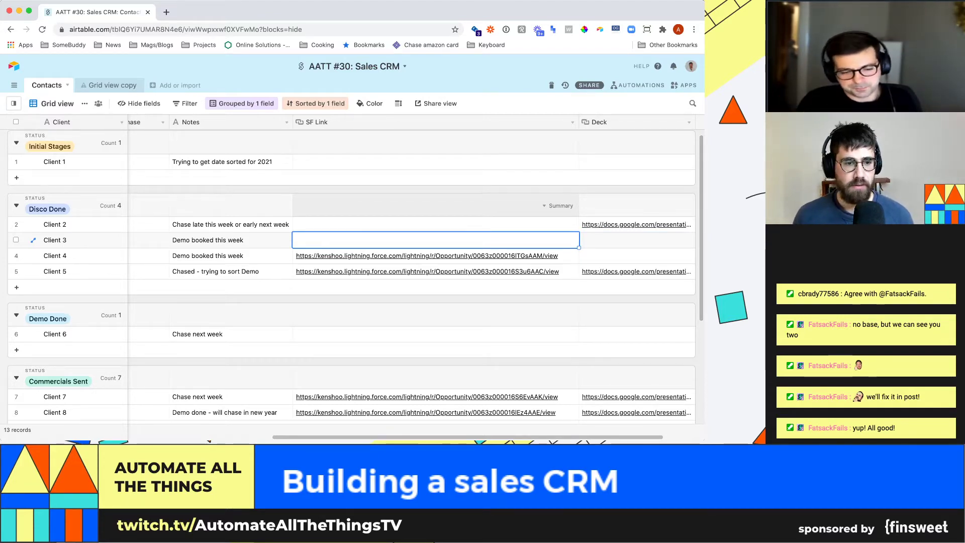
key("Left")
key("Left")
key("Left")
key("Left")
key("Left")
key("Left")
key("Left")
key("Left")
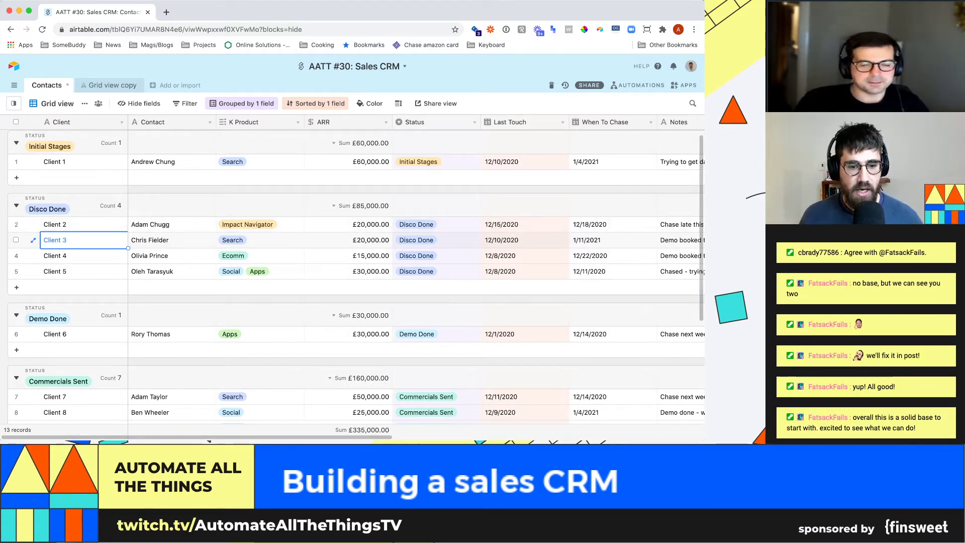
scroll(418, 281, "right", 5)
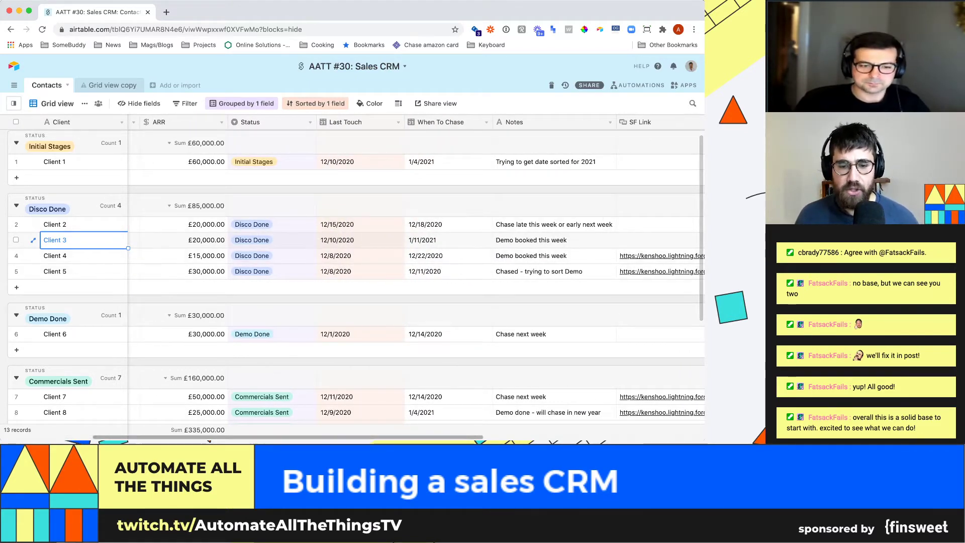
scroll(352, 272, "left", 5)
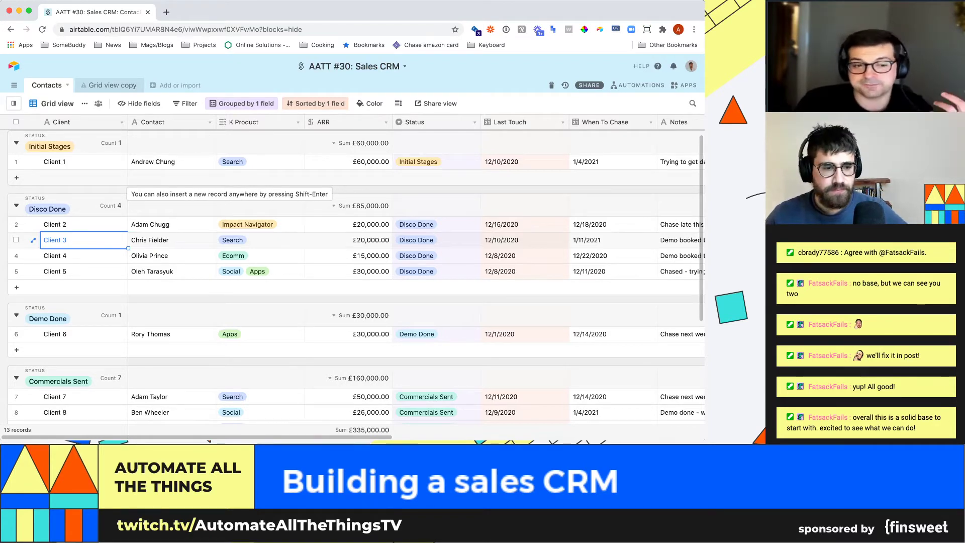
scroll(352, 276, "down", 2)
scroll(352, 276, "up", 3)
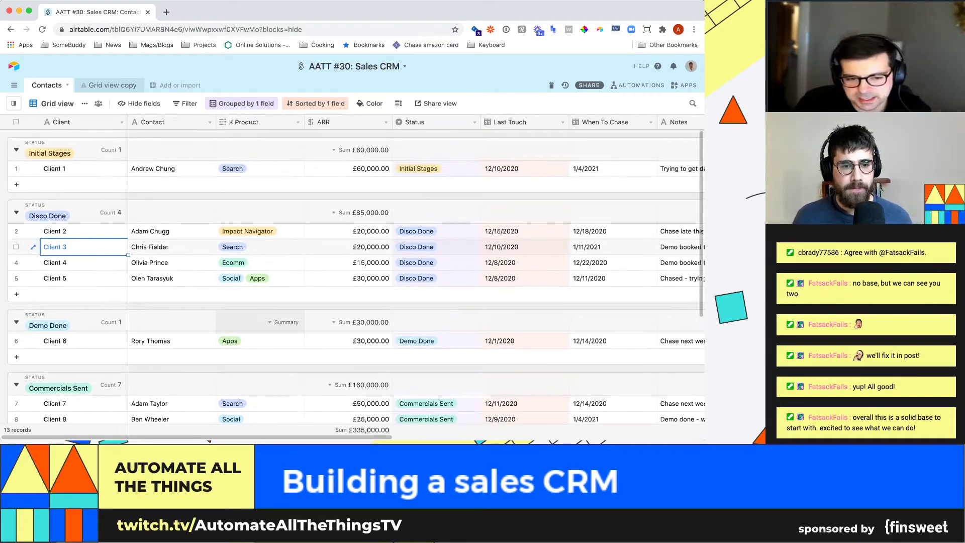
scroll(352, 277, "down", 4)
scroll(352, 276, "up", 4)
scroll(352, 276, "up", 1)
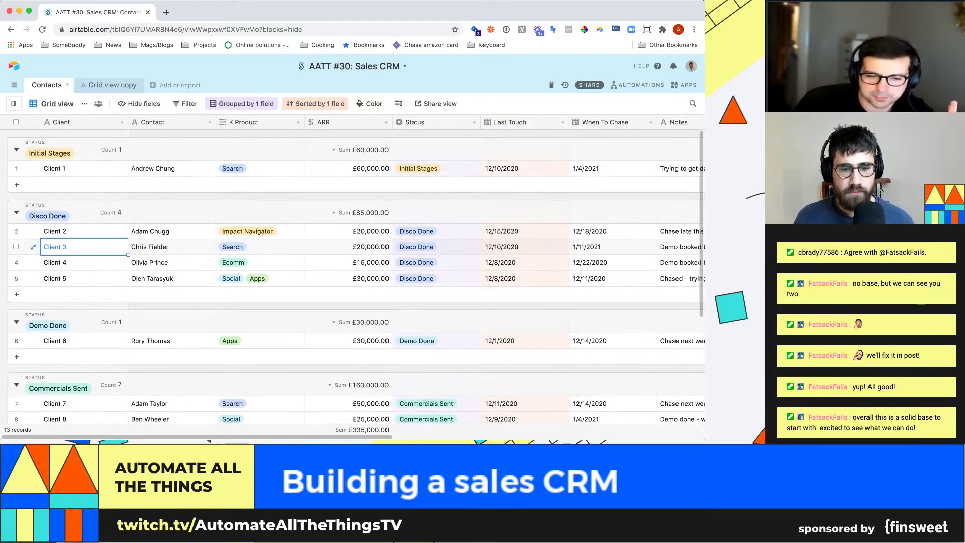
scroll(352, 276, "right", 6)
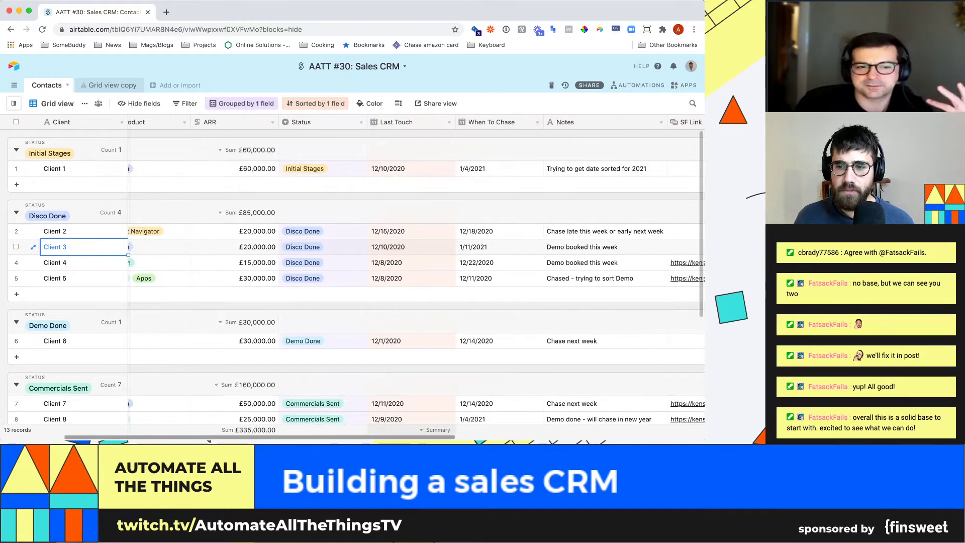
scroll(352, 277, "right", 4)
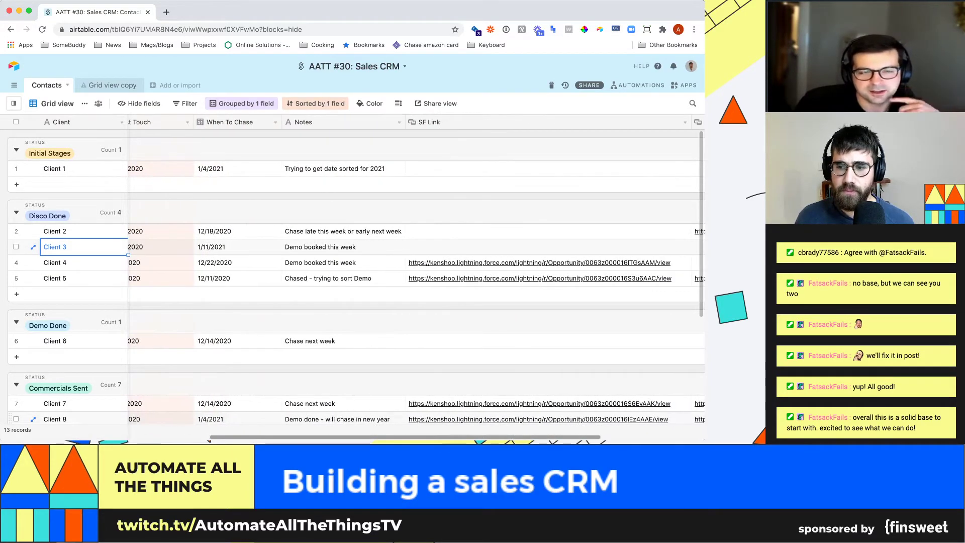
scroll(352, 277, "left", 10)
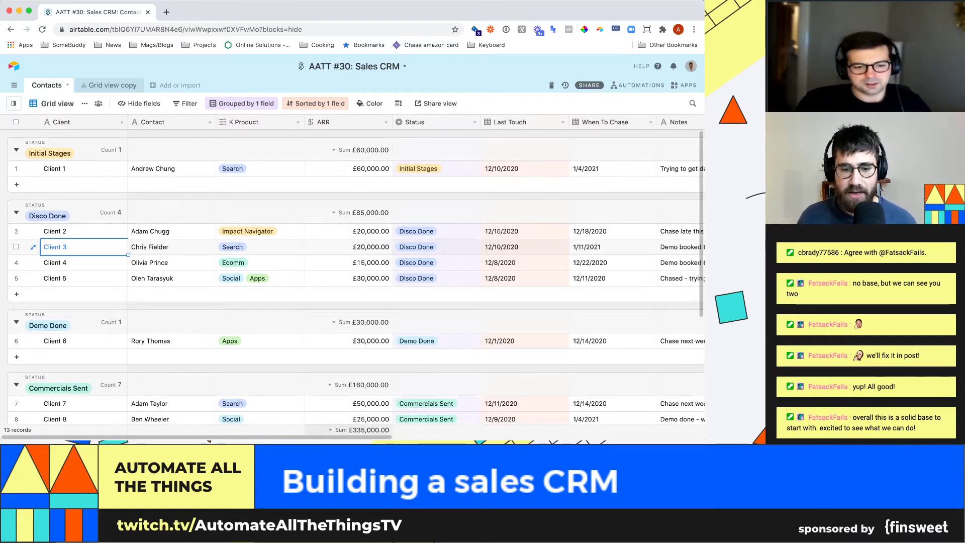
scroll(352, 430, "right", 5)
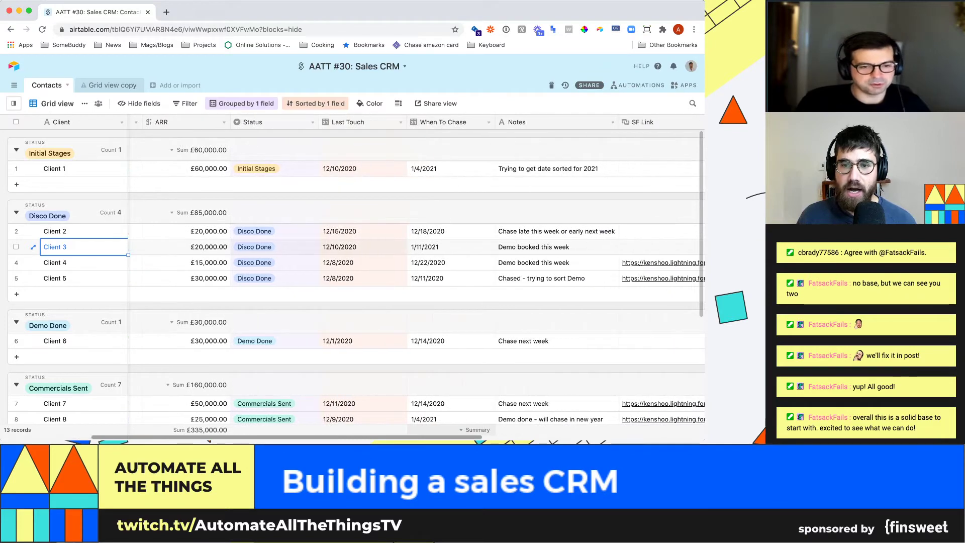
scroll(417, 279, "right", 10)
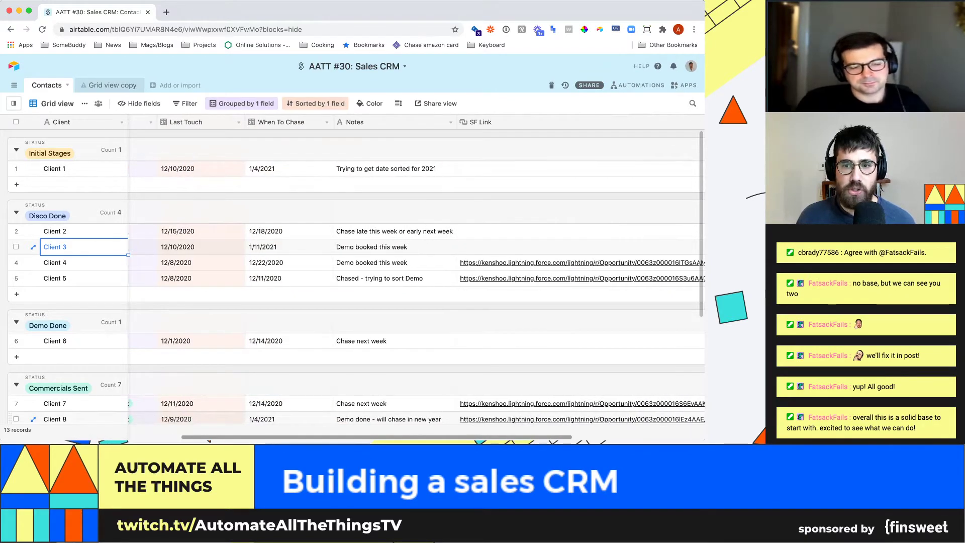
scroll(352, 279, "left", 15)
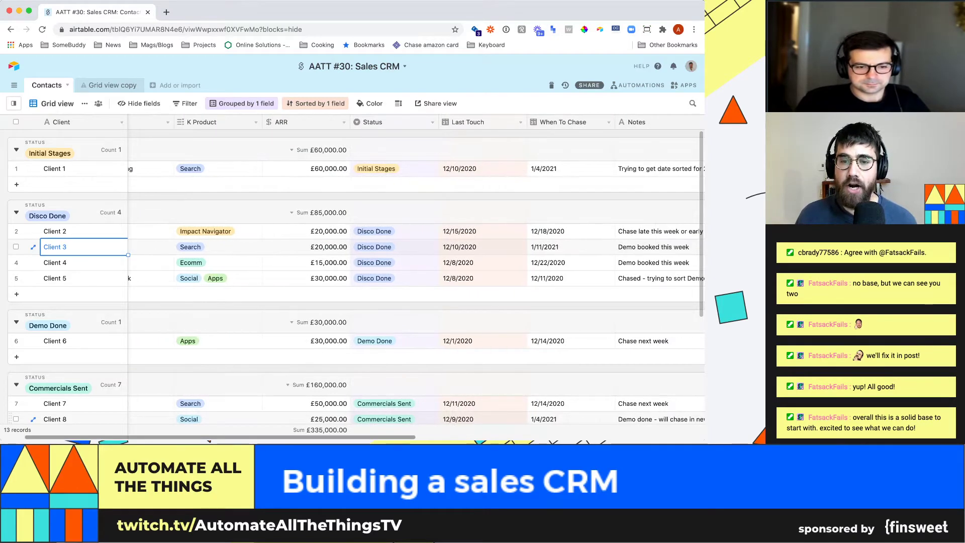
scroll(482, 242, "right", 5)
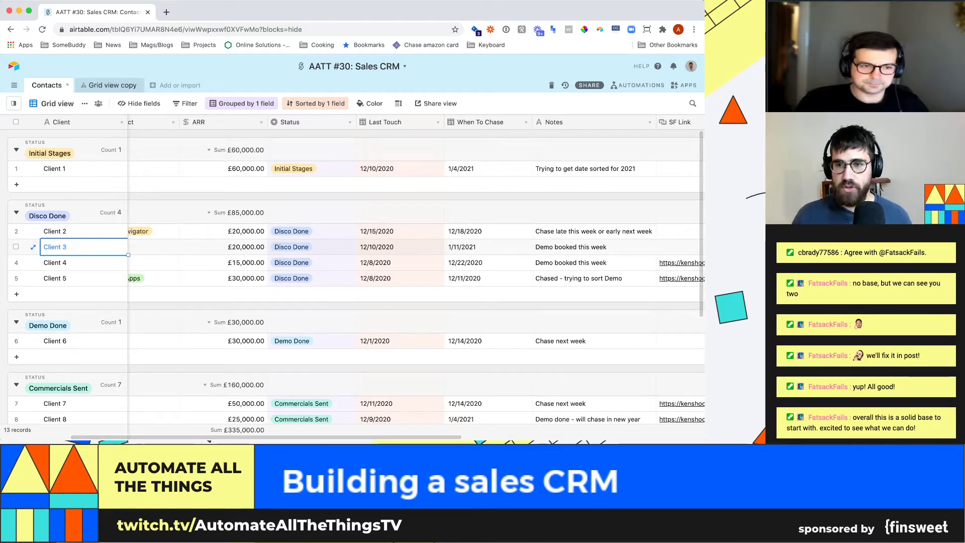
left_click(684, 85)
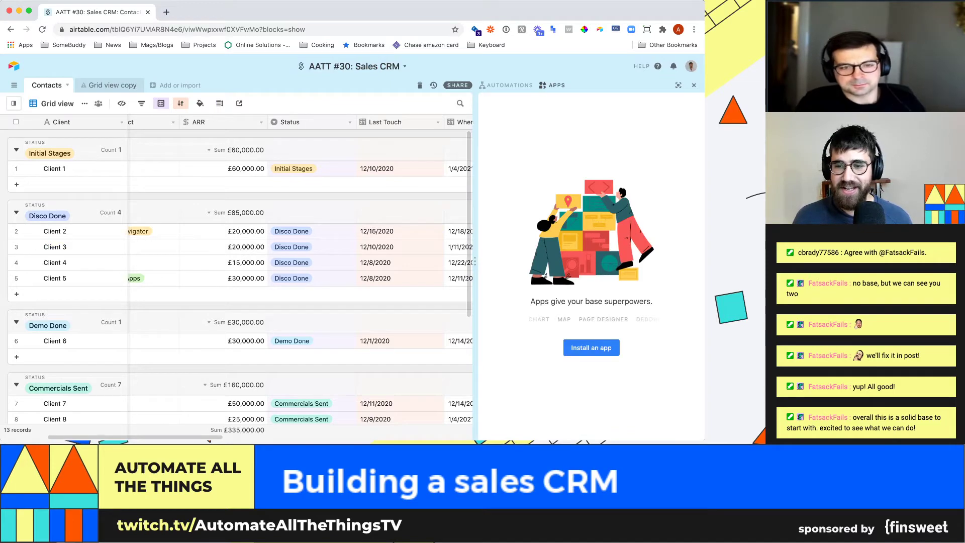
- Search the Marketplace for 'descr' and install the Description app
left_click(601, 347)
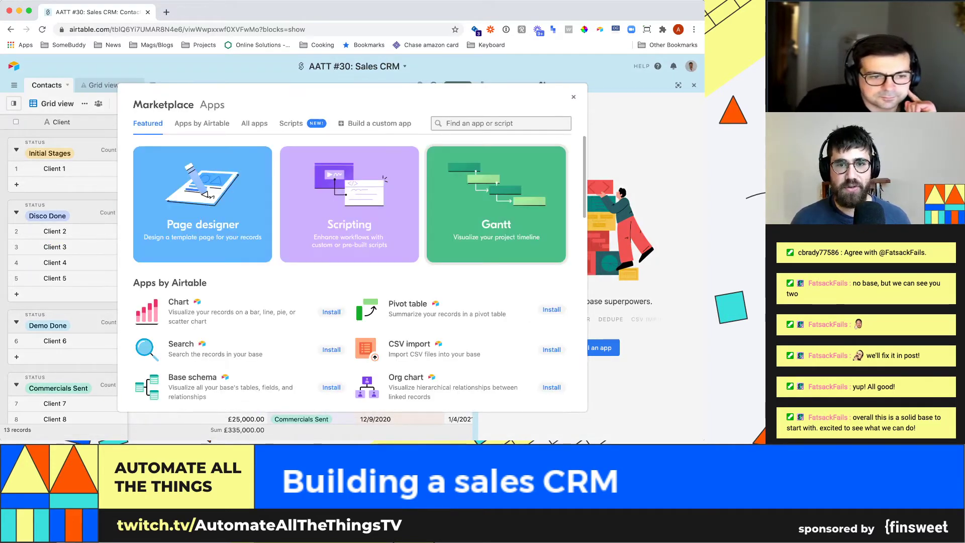
left_click(501, 123)
type("descr")
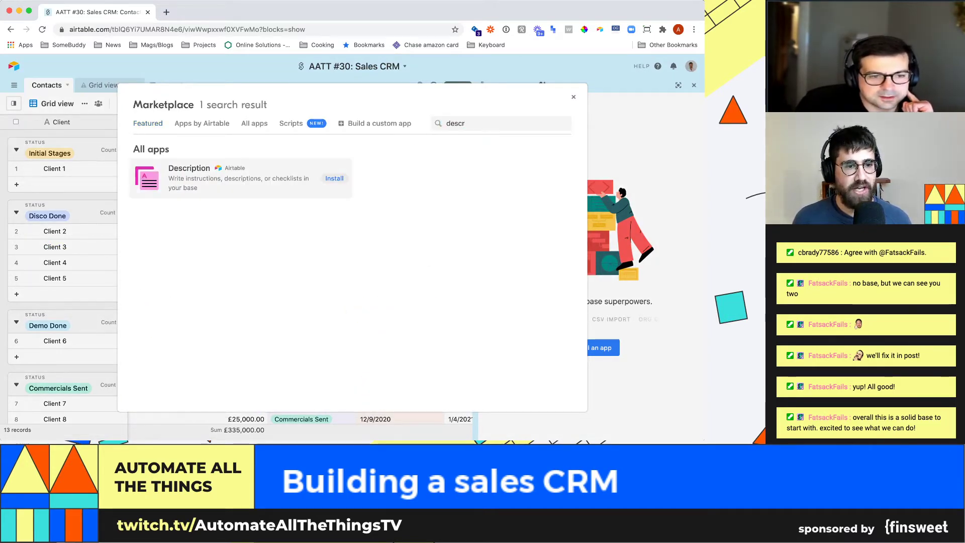
left_click(189, 169)
left_click(512, 139)
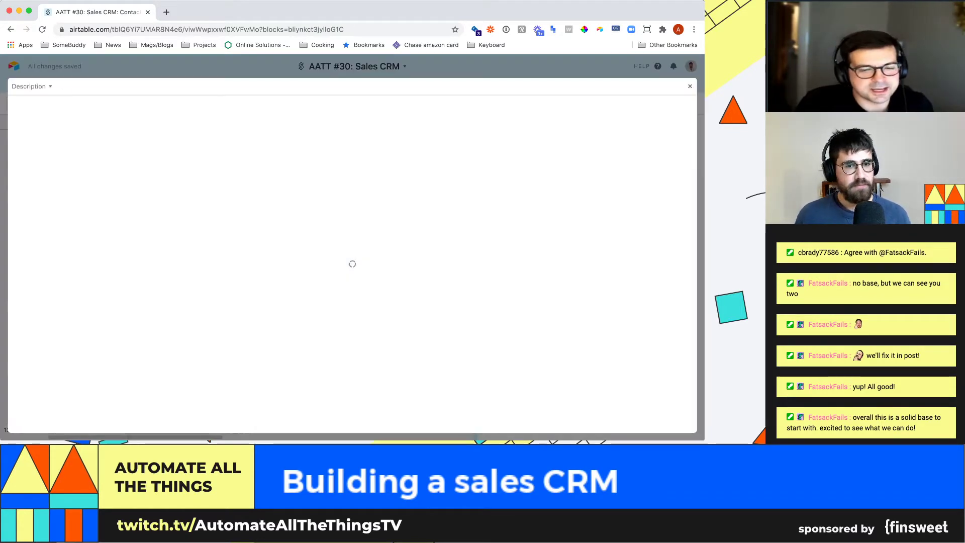
- Write a 'To do' heading with checklist items 'Calculate when to chase' and 'Automate reminders'
type("To do")
key("Return")
key("Return")
type("[]")
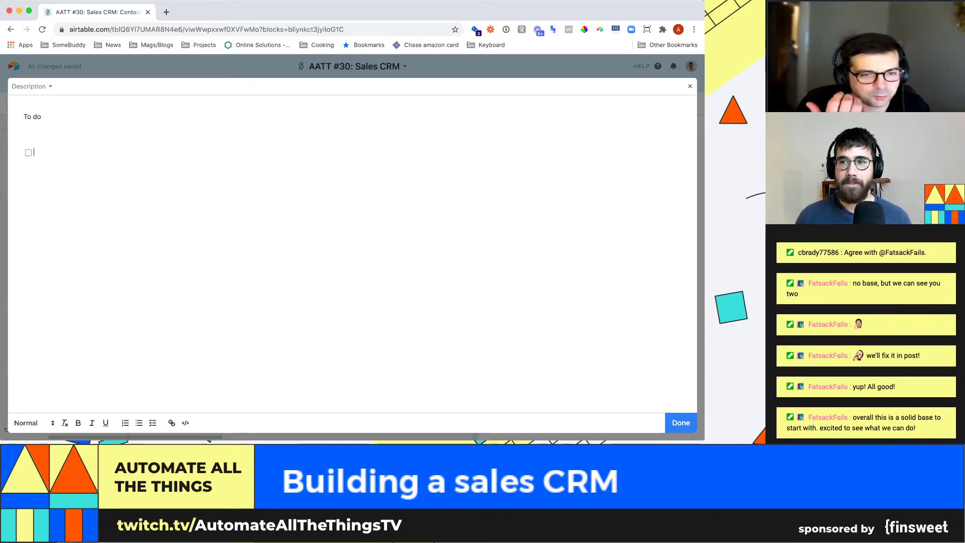
key("Delete")
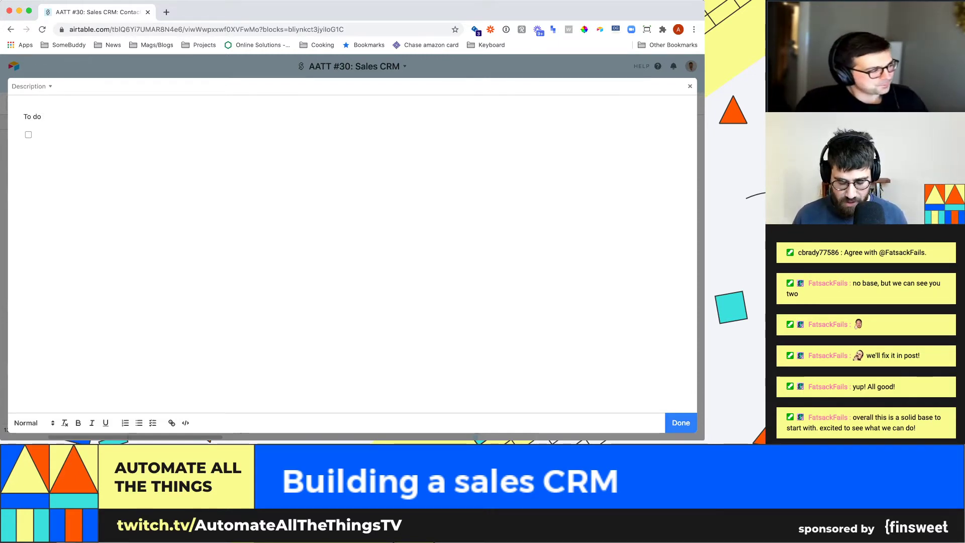
type("C")
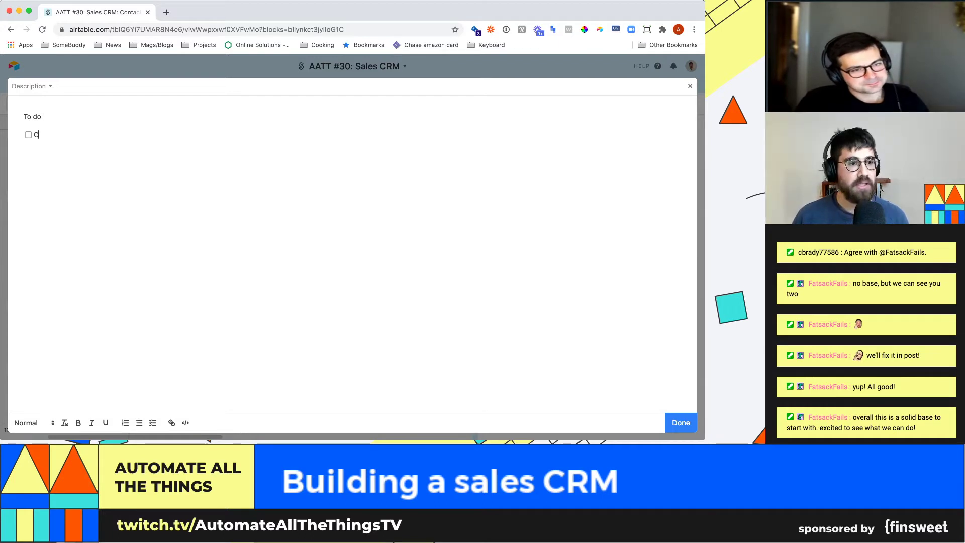
type("alculate when to chas")
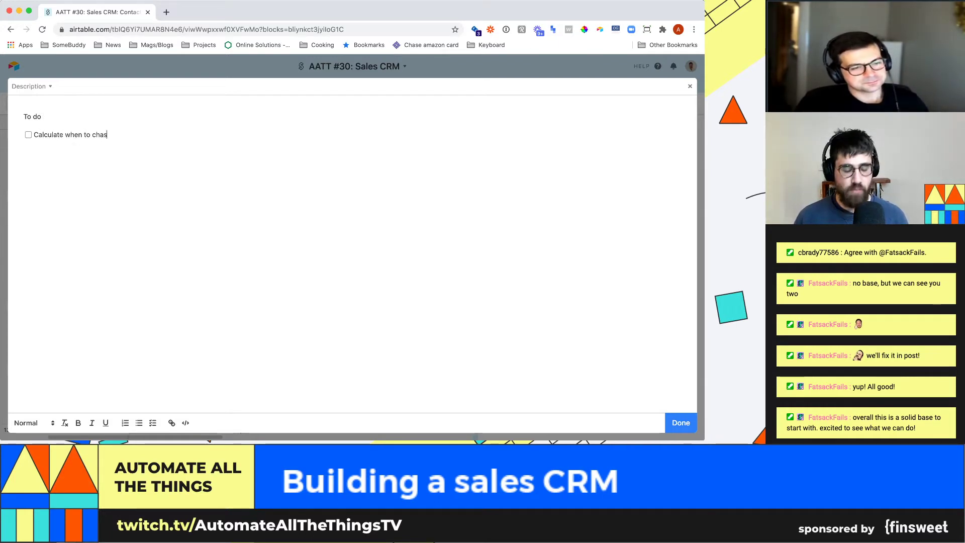
type("e")
key("Return")
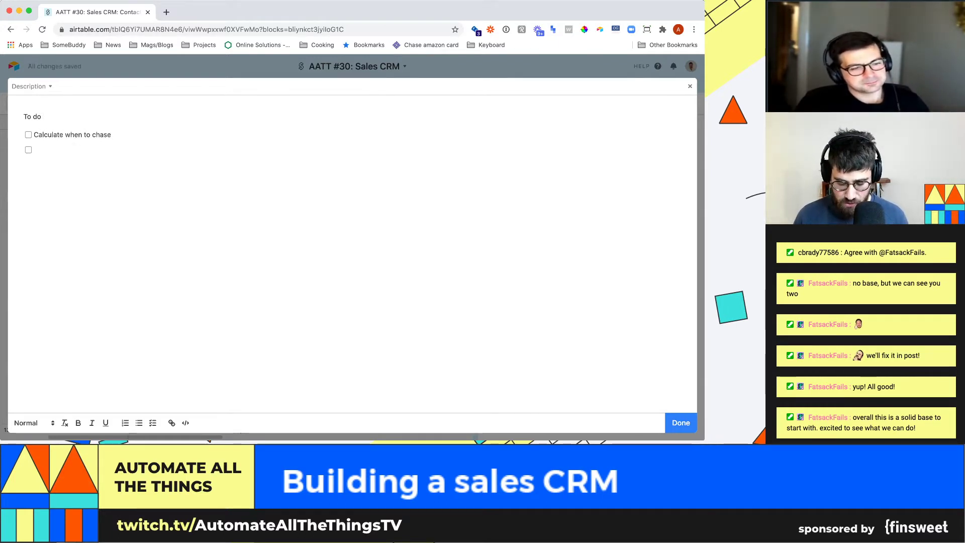
type("Automate reminders")
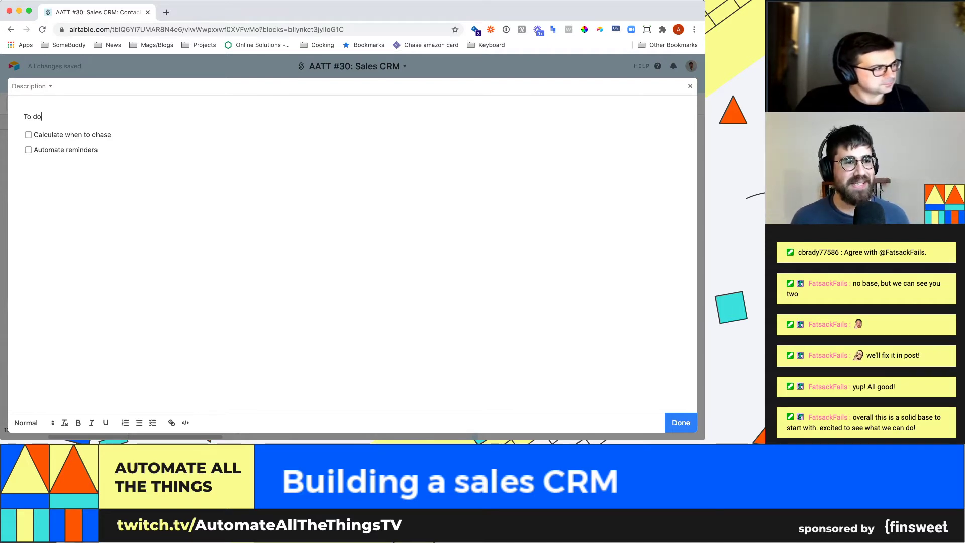
key("Escape")
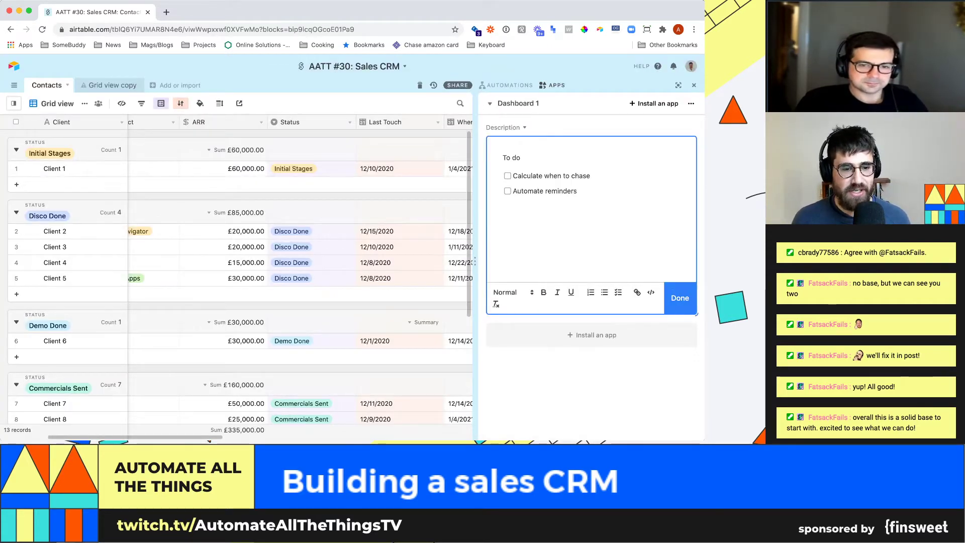
- Switch to the Grid view copy table and scroll through its company records
scroll(302, 277, "right", 10)
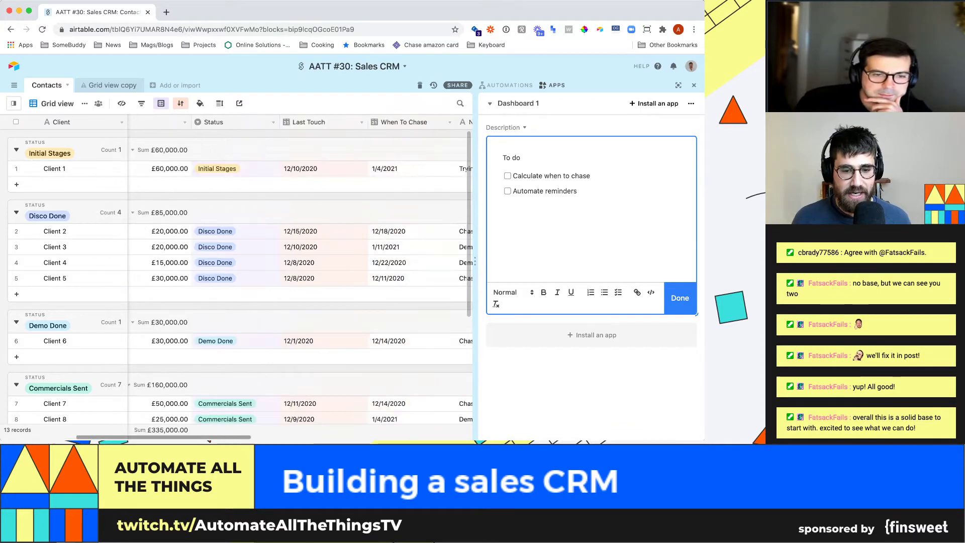
scroll(302, 276, "right", 5)
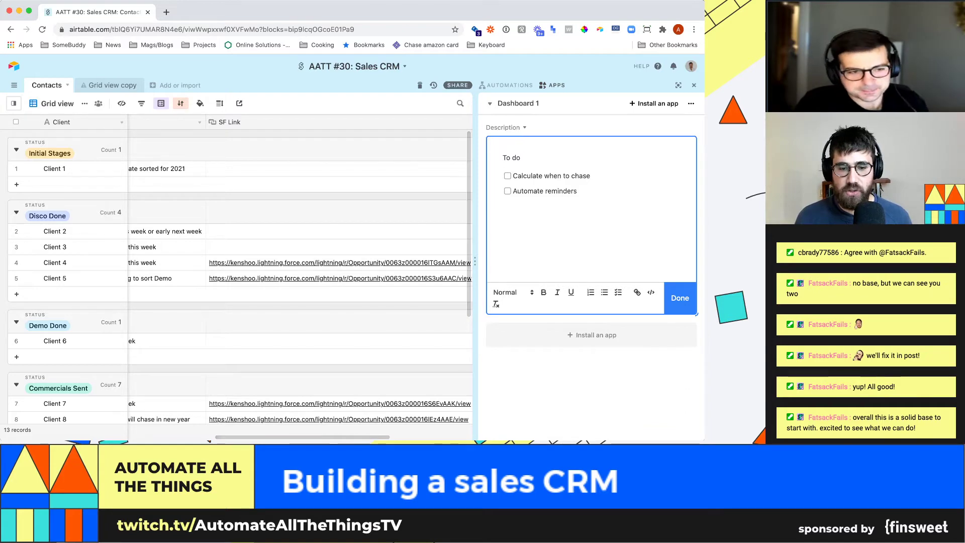
scroll(301, 279, "left", 5)
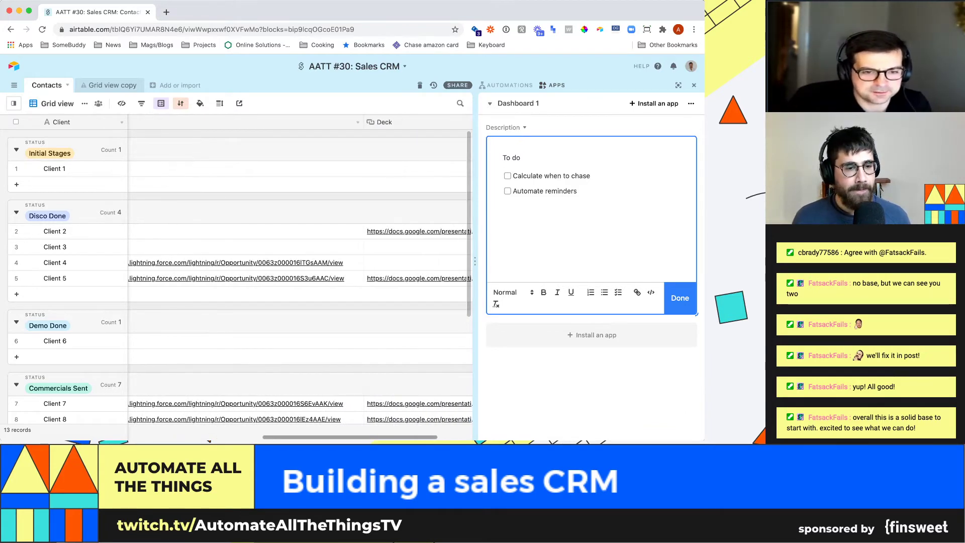
scroll(301, 279, "left", 5)
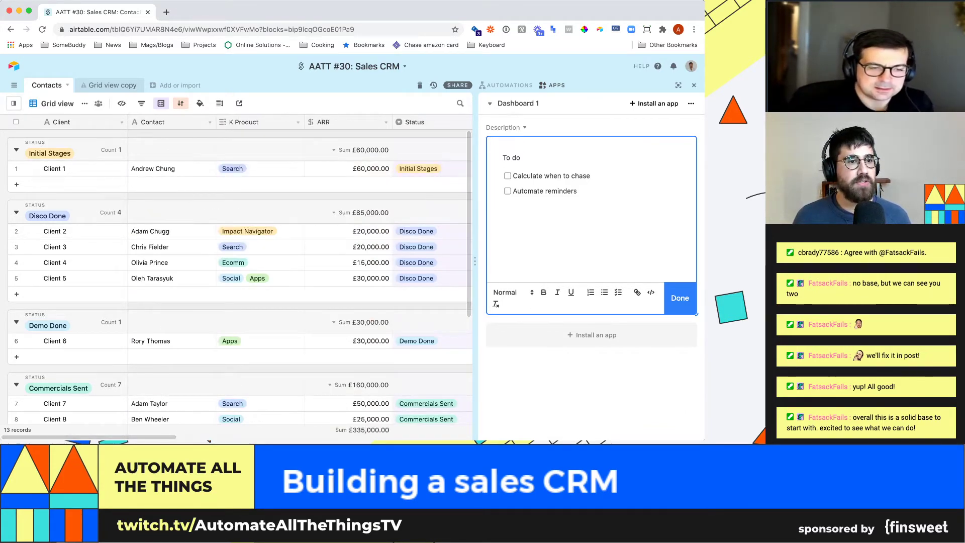
left_click(112, 86)
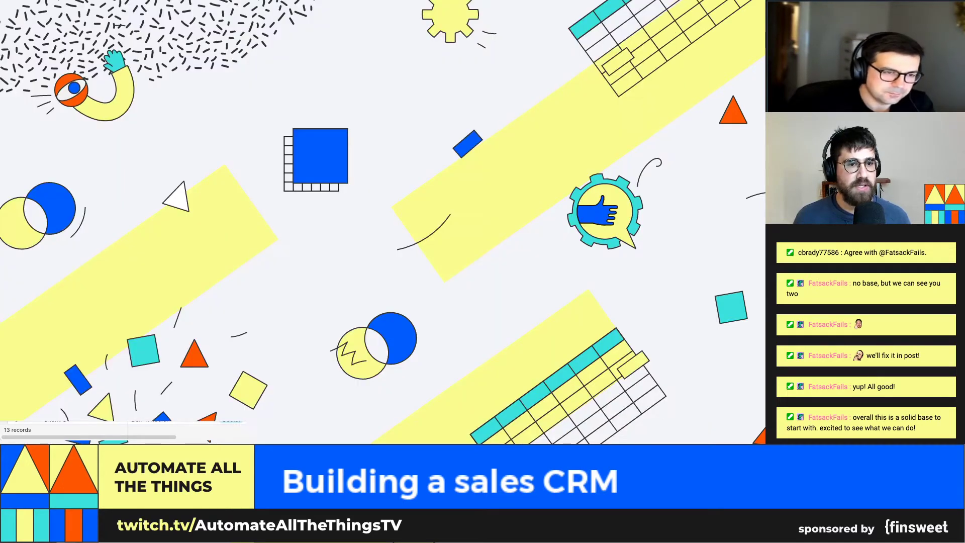
scroll(267, 241, "down", 3)
scroll(266, 242, "down", 10)
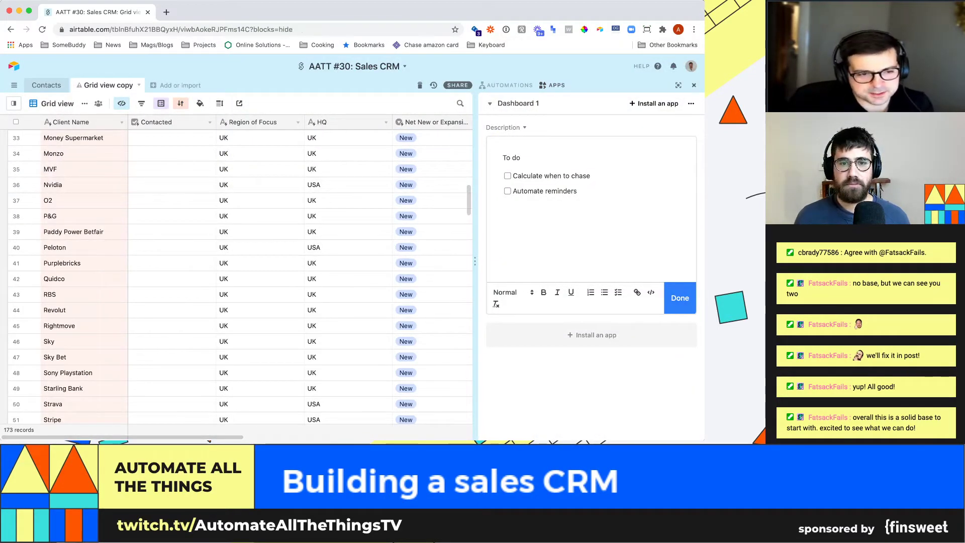
- Hide the dashboard panel and rename the Grid view copy table to 'List of clients'
left_click(694, 86)
scroll(351, 247, "up", 1)
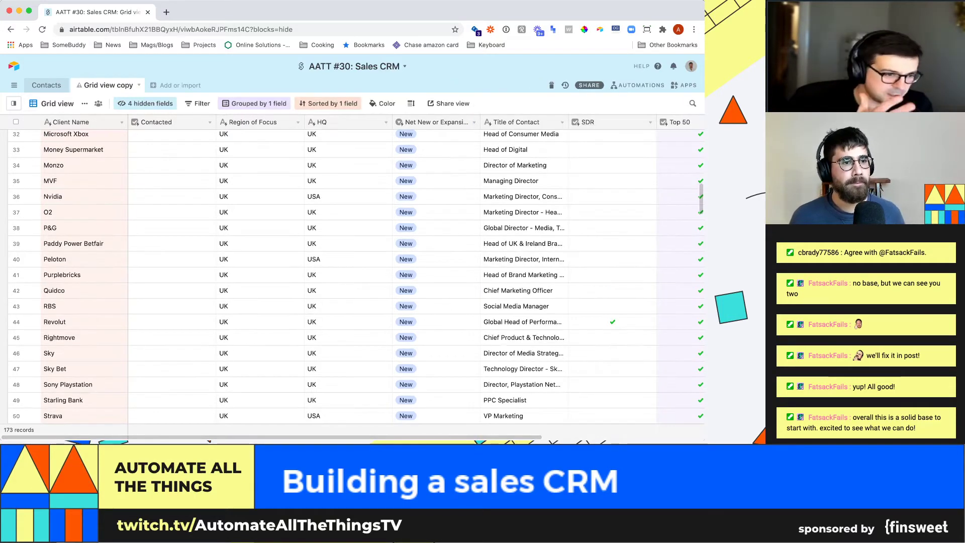
double_click(108, 85)
type("List of clients")
key("Return")
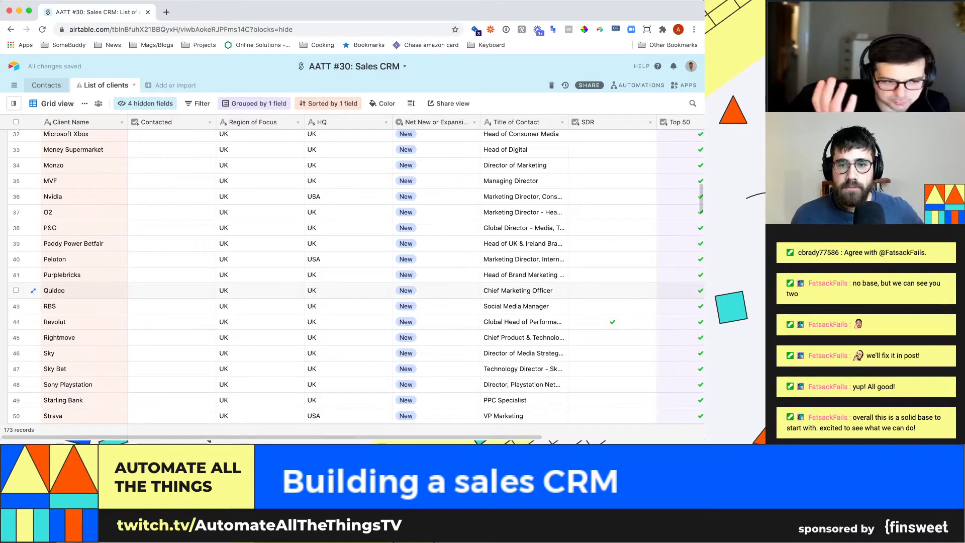
- Scroll through the List of clients records, then switch to the Contacts table
scroll(352, 276, "up", 5)
scroll(352, 276, "up", 2)
scroll(352, 252, "down", 15)
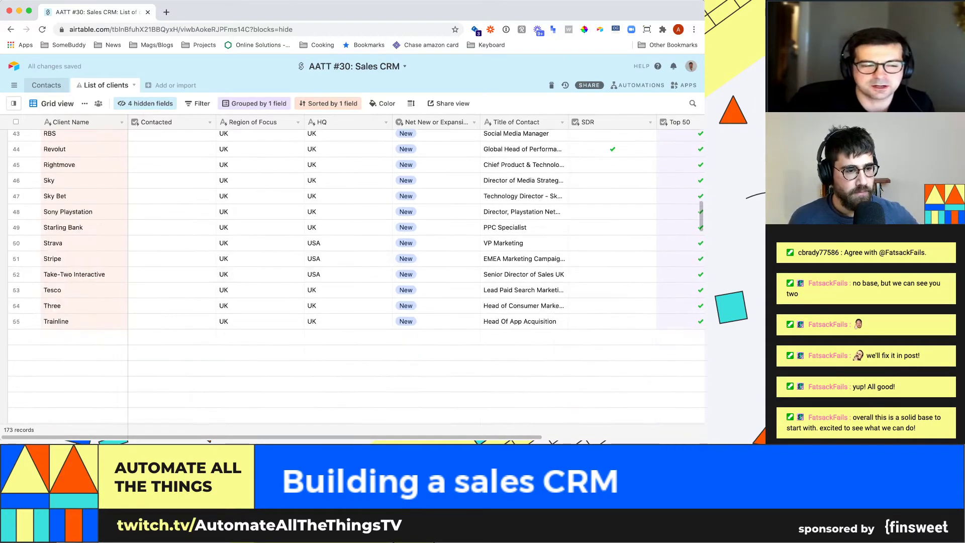
scroll(352, 277, "up", 5)
scroll(352, 277, "down", 9)
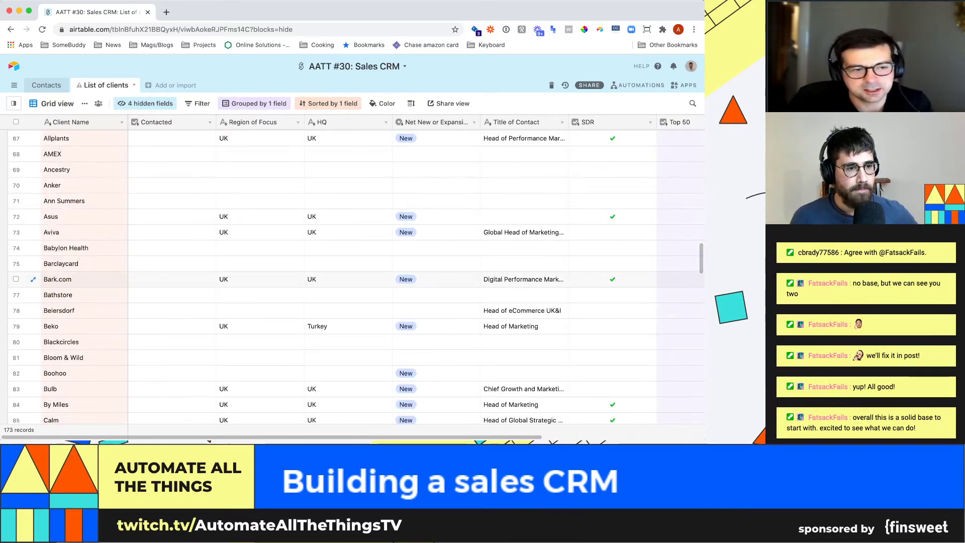
scroll(352, 276, "down", 8)
scroll(352, 276, "up", 7)
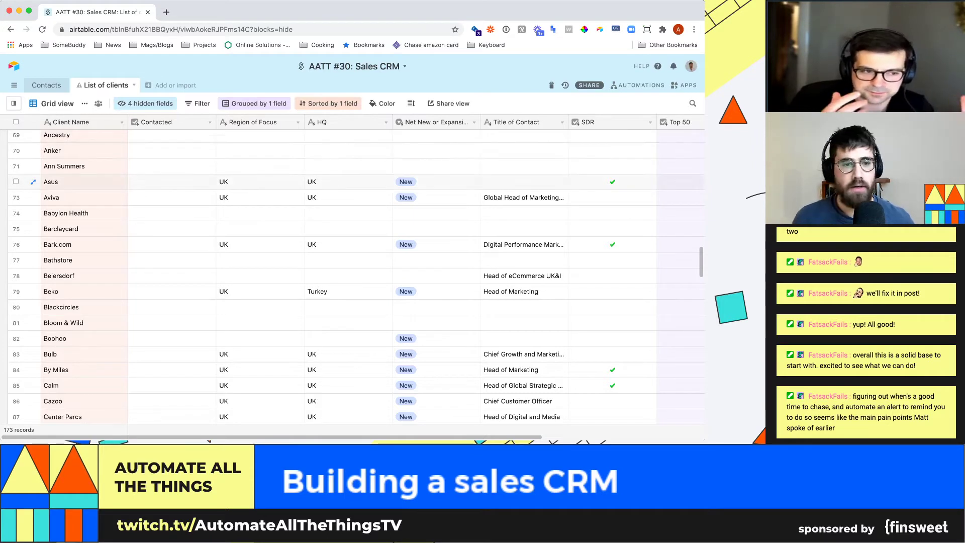
scroll(352, 276, "down", 3)
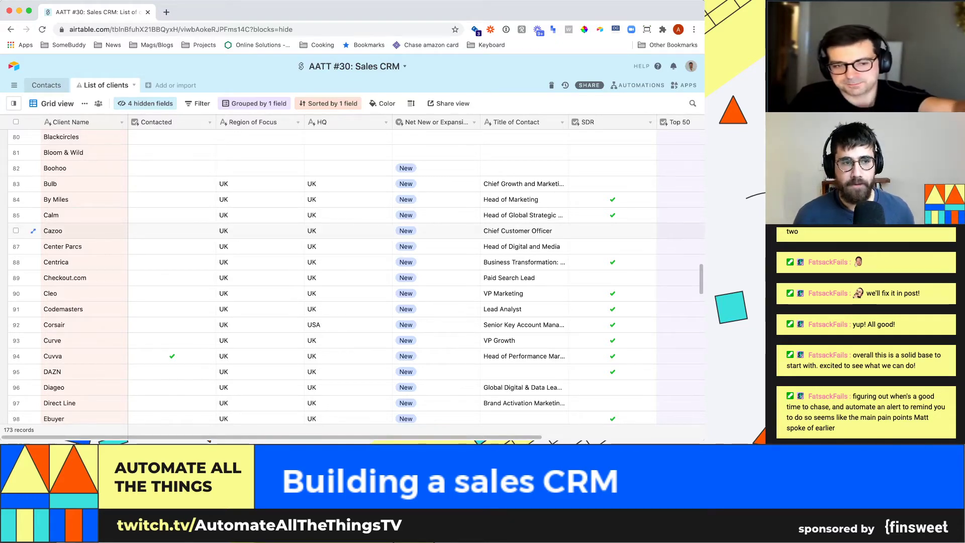
left_click(46, 85)
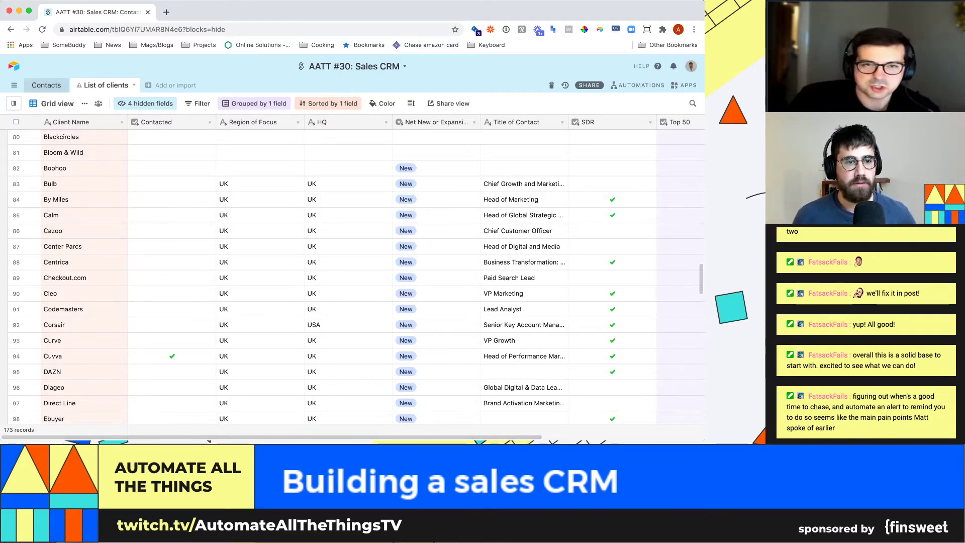
- Select Client 1's contact cell, then return to List of clients and scroll its records
left_click(171, 168)
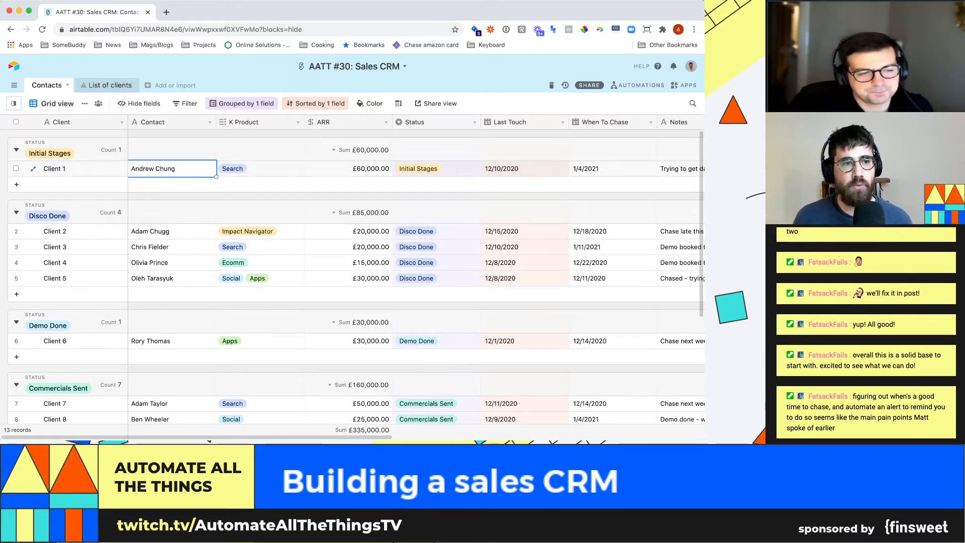
left_click(109, 85)
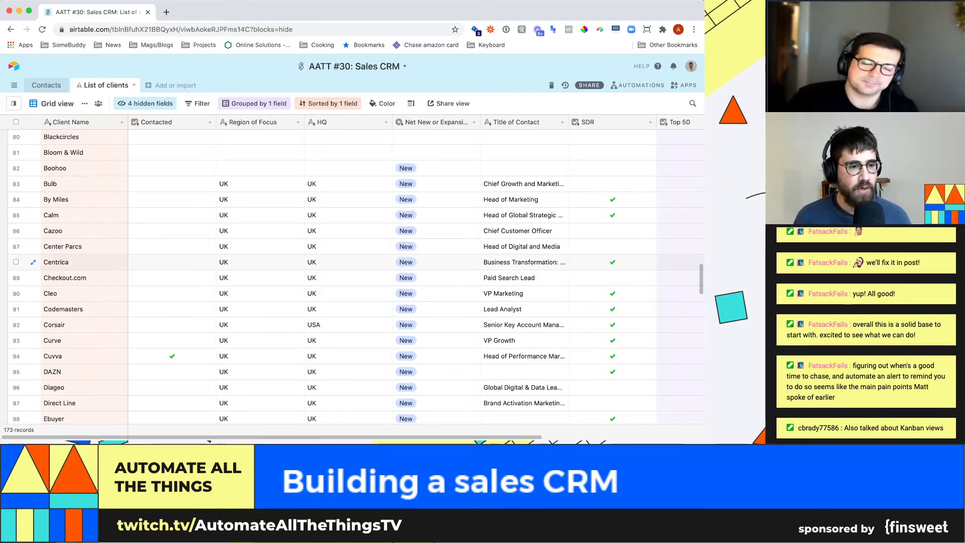
scroll(352, 277, "down", 3)
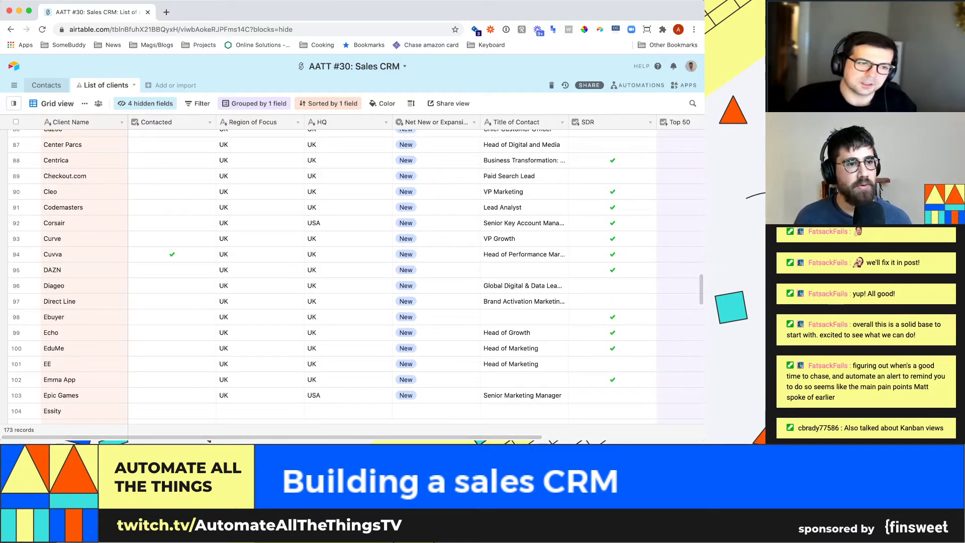
mouse_move(79, 85)
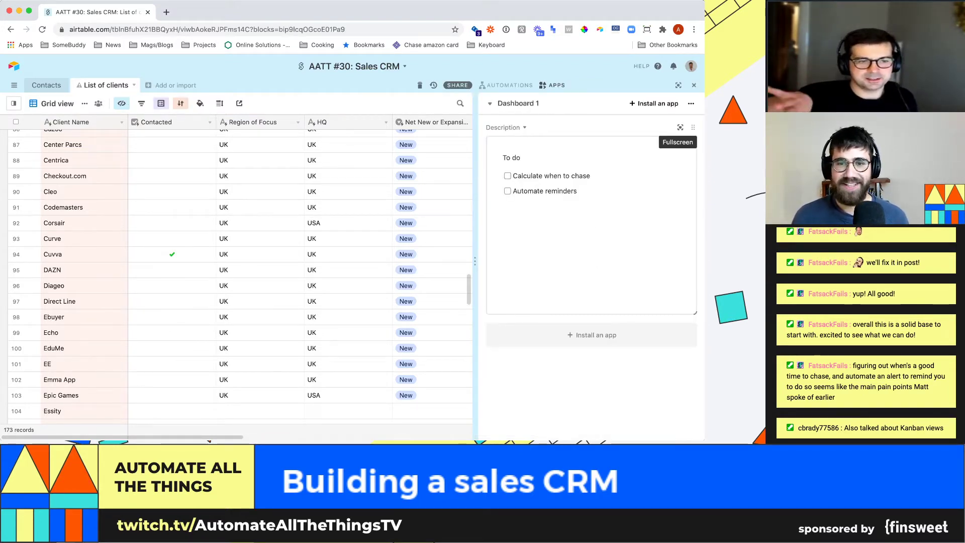
- Expand the Description app and add 'Connecting clients and contacts' after 'Automate reminders'
left_click(681, 127)
left_click(98, 150)
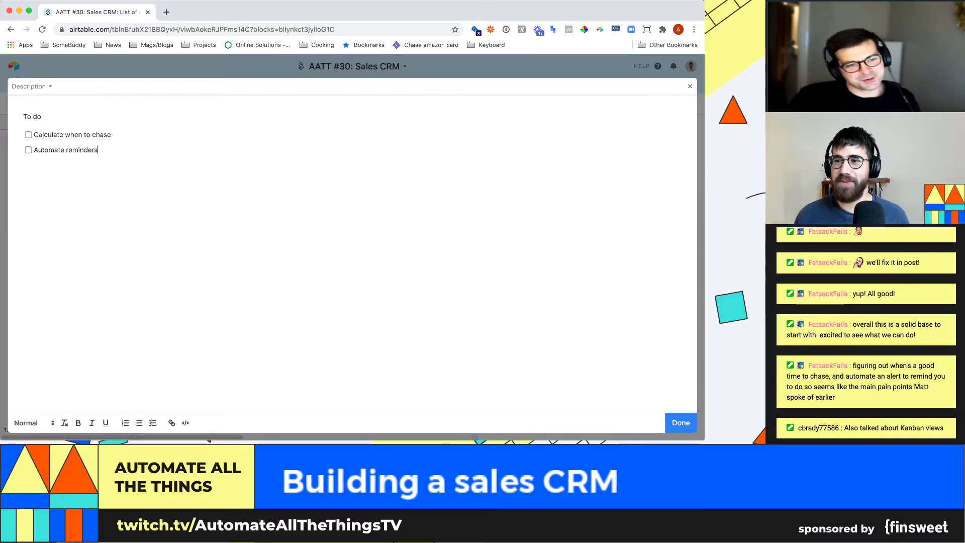
key("Return")
type("Connecting cli")
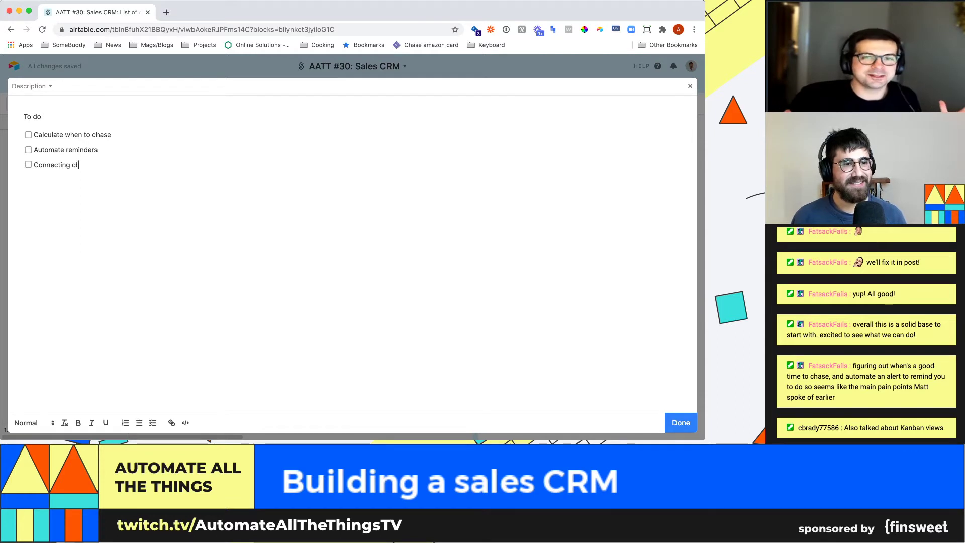
type("ents and contacts")
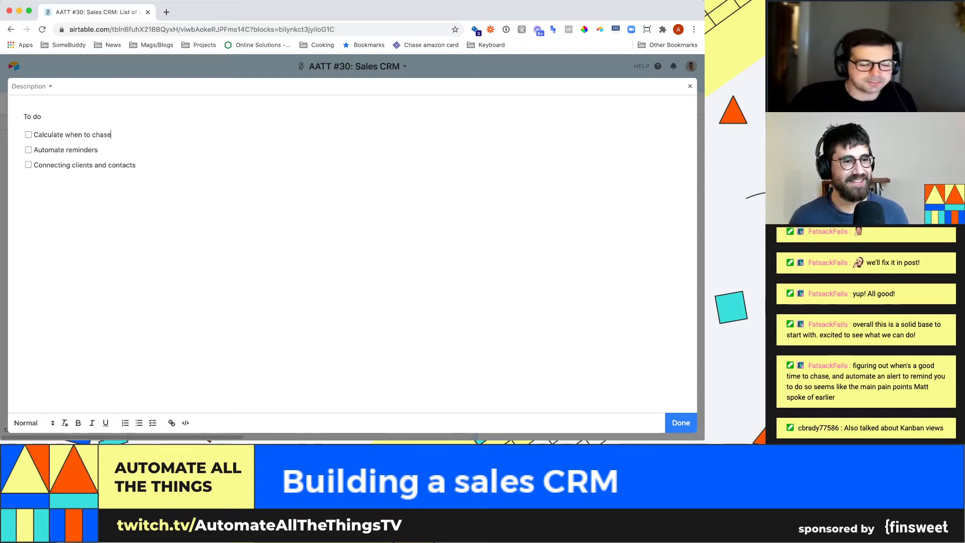
- Insert 'Kanban board of contacts' below 'Calculate when to chase', fixing a typo, and collapse the app
left_click(111, 135)
key("Return")
type("Kanban board of dewa")
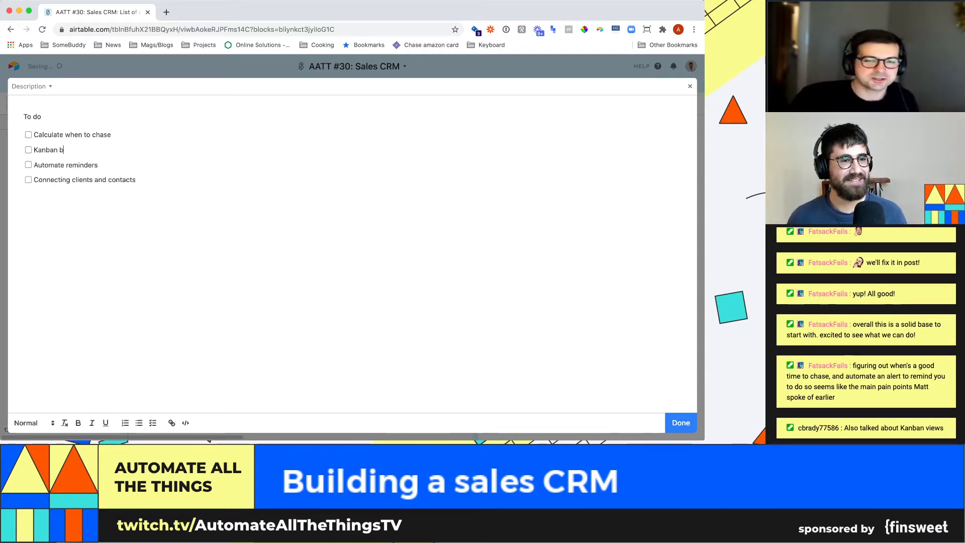
key("BackSpace")
key("BackSpace")
key("BackSpace")
key("BackSpace")
type("contacts")
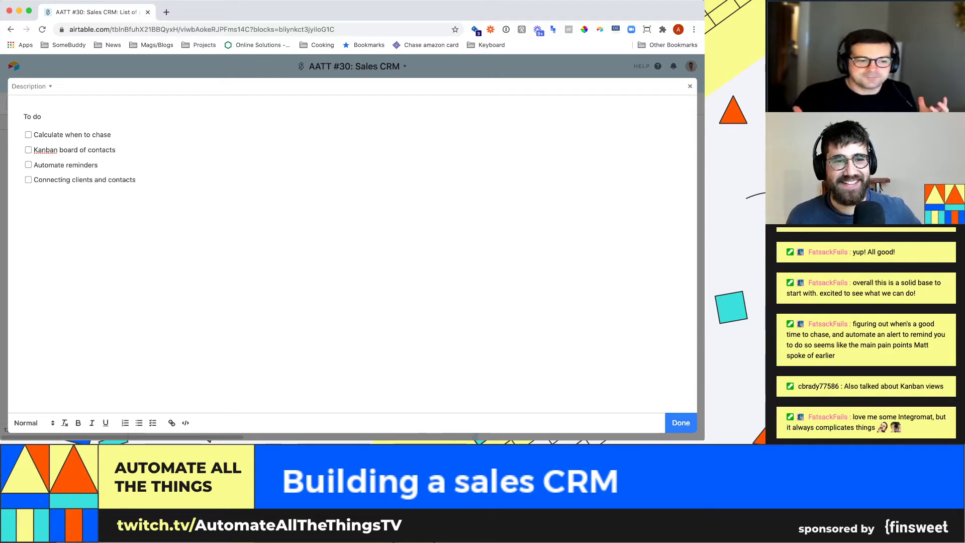
key("Escape")
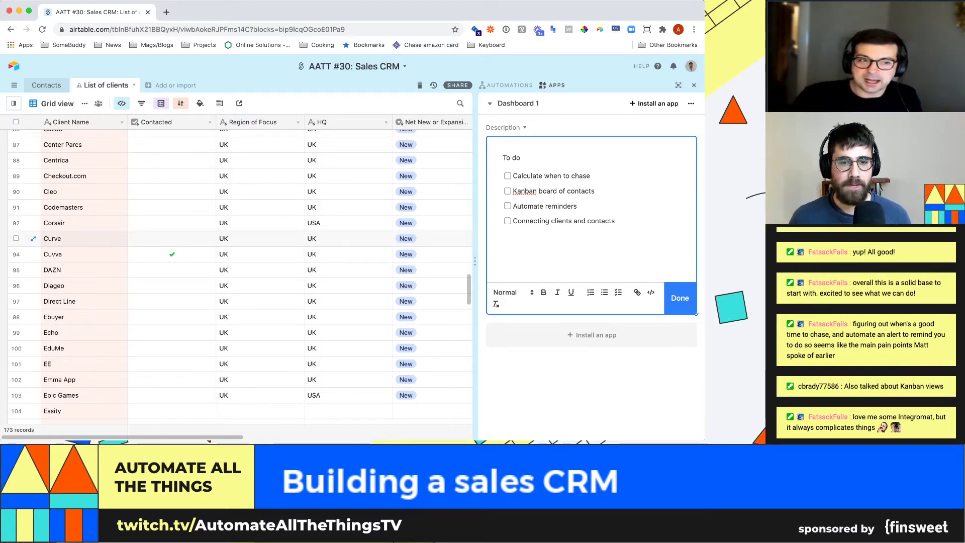
- Switch to the Contacts table and select Client 1's K Product, Contact and name cells
scroll(151, 238, "up", 15)
scroll(240, 277, "down", 13)
scroll(151, 195, "down", 8)
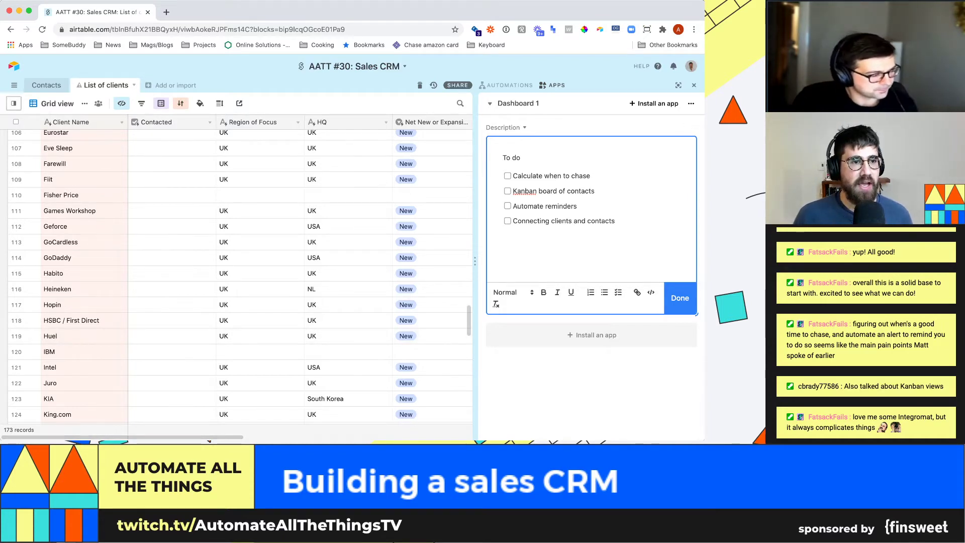
left_click(46, 85)
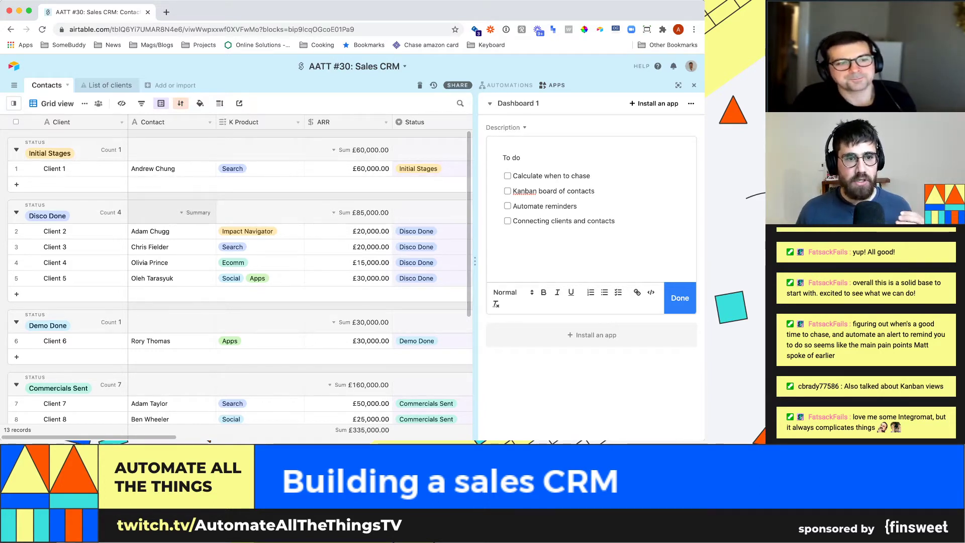
left_click(266, 168)
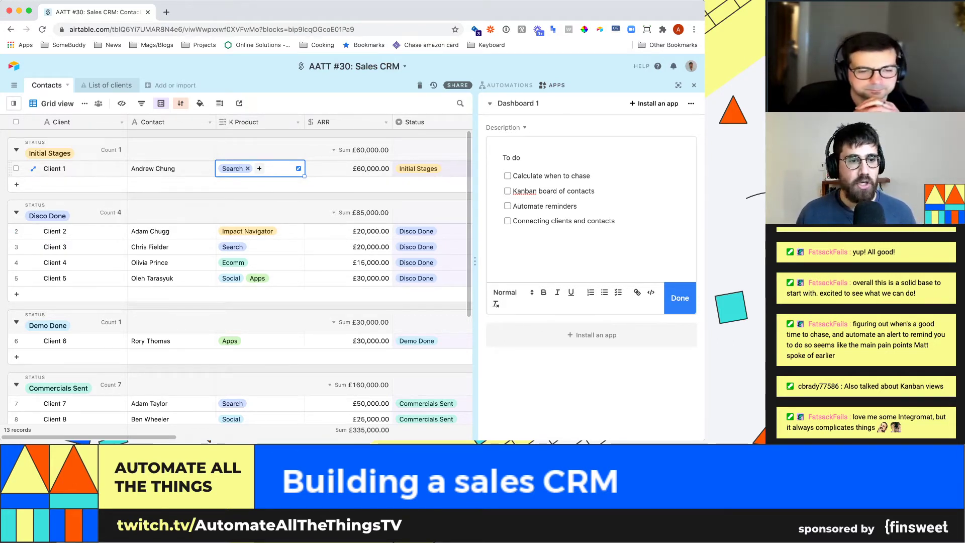
left_click(170, 169)
left_click(83, 169)
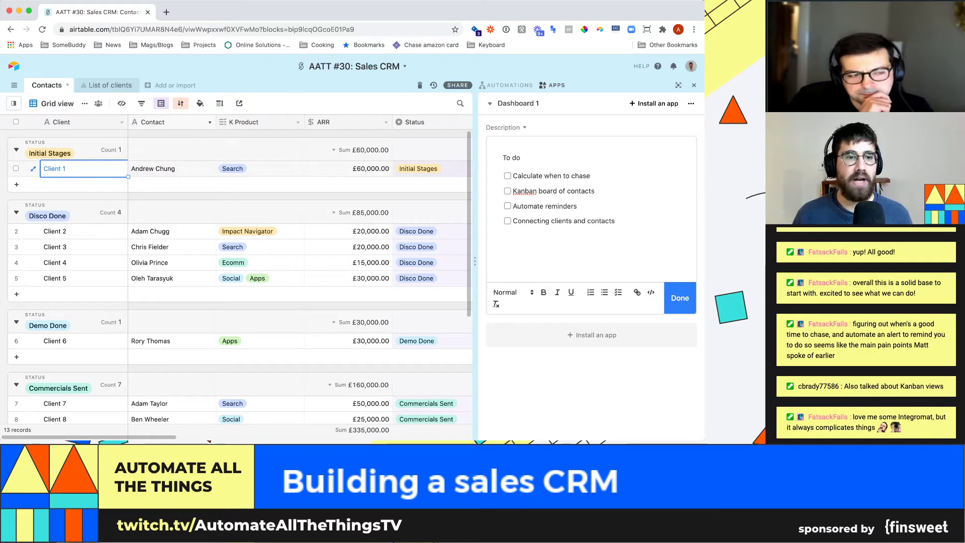
- Open the options menu for the Contact field's column header
left_click(210, 122)
left_click(110, 85)
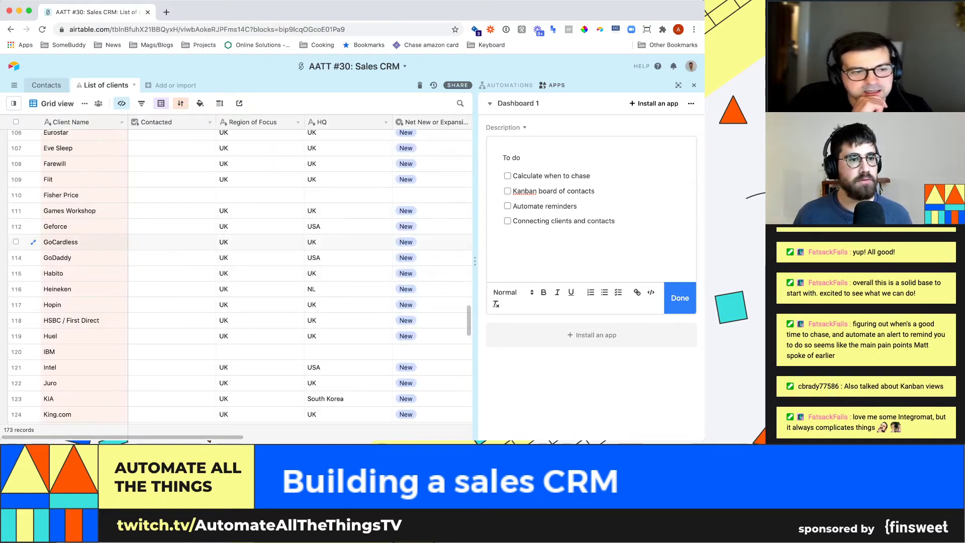
left_click(46, 86)
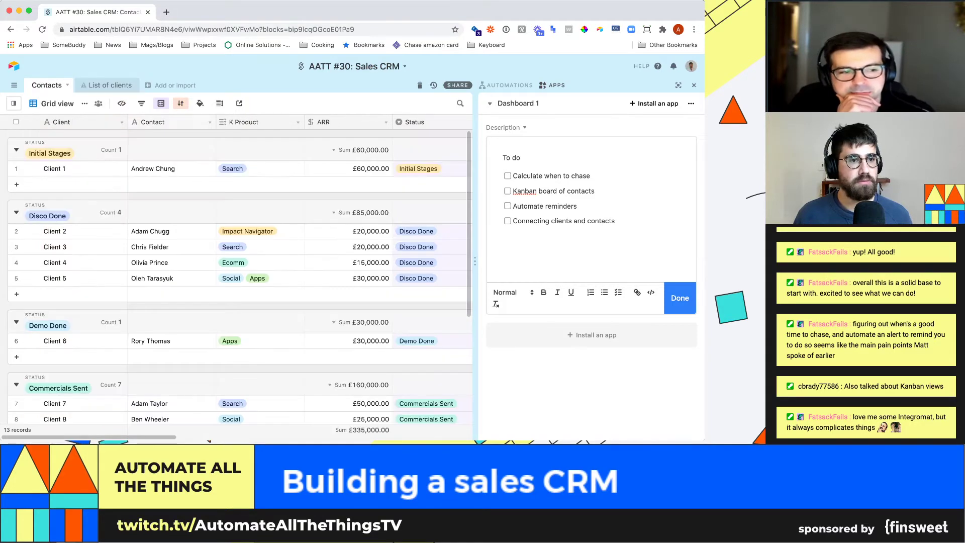
left_click(210, 122)
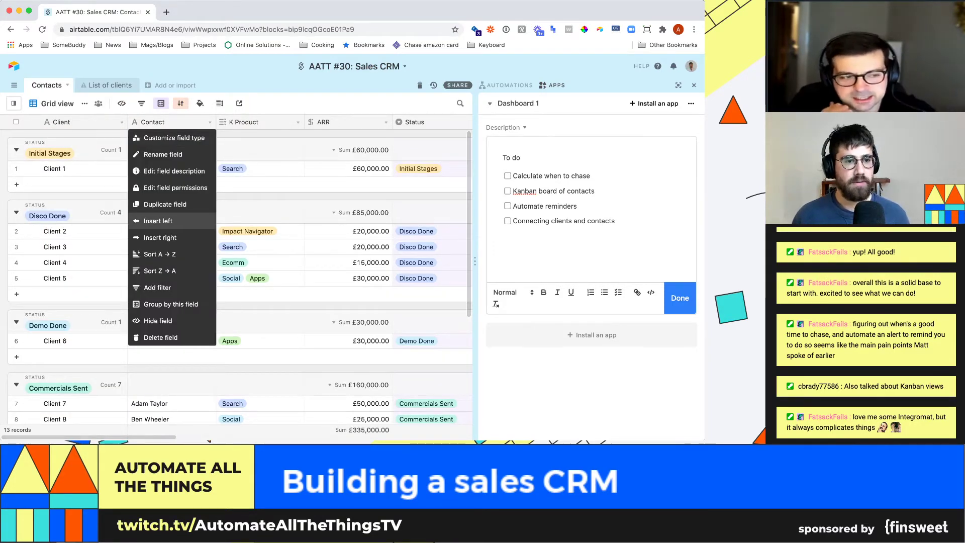
- Start a new Brand field left of Contact, then discard it unsaved
left_click(158, 221)
type("Brand")
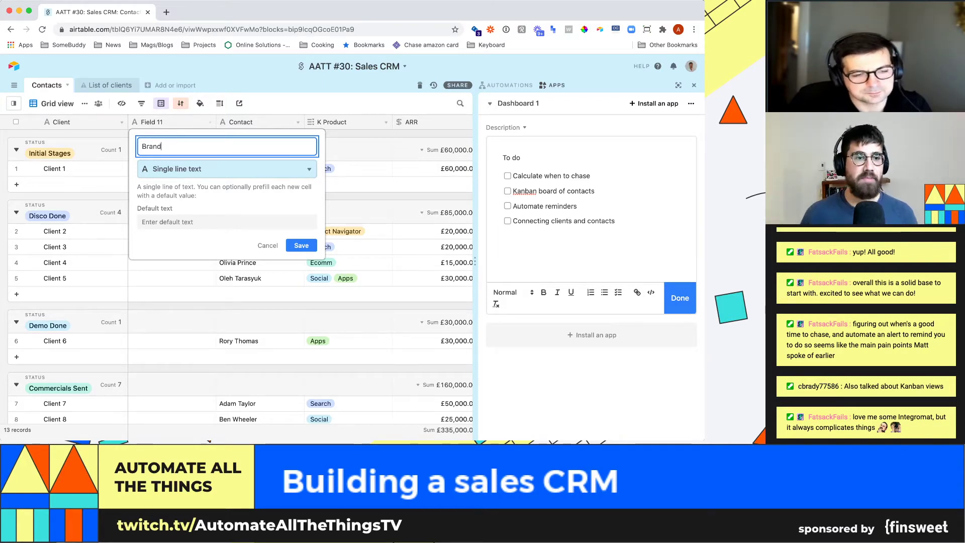
key("Escape")
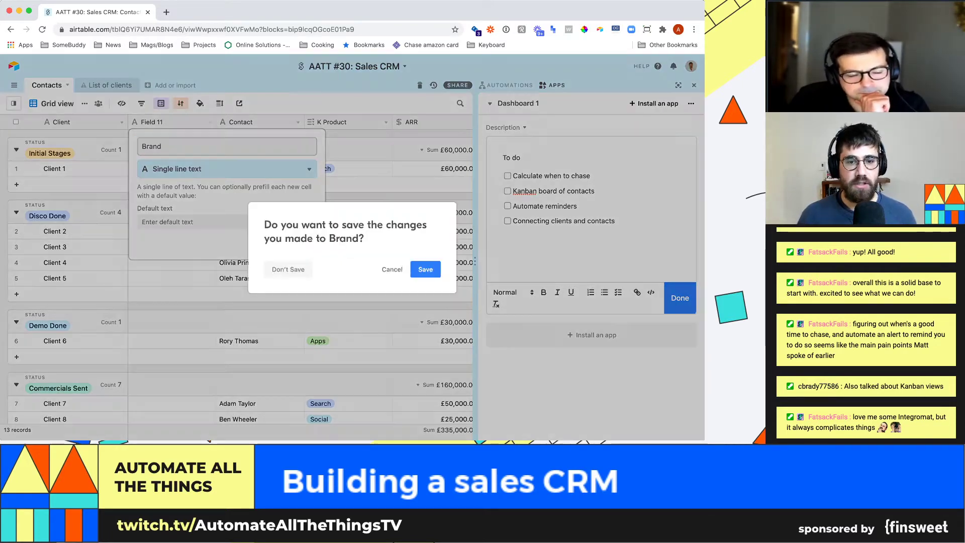
left_click(288, 270)
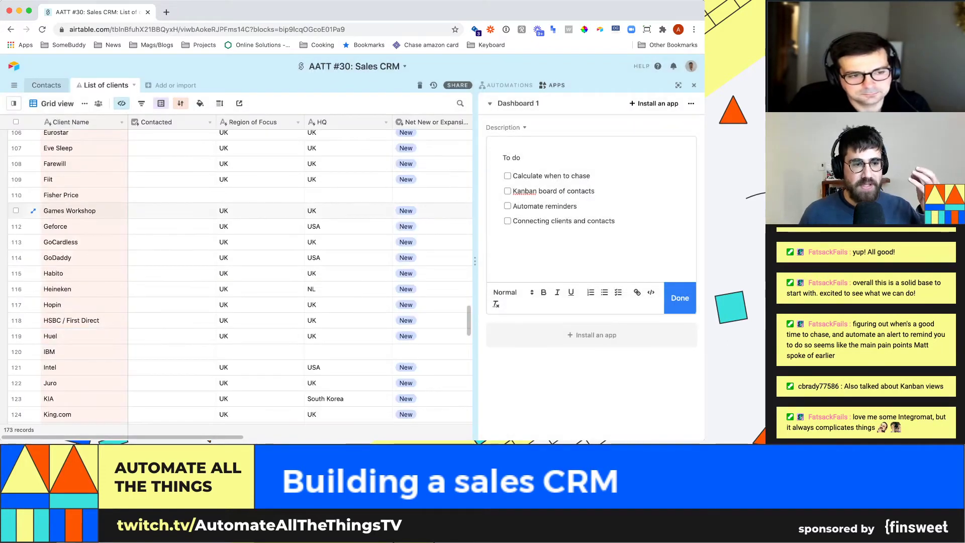
- Look over the Geforce and Heineken clients, then return to the Contacts table
left_click(76, 226)
left_click(75, 289)
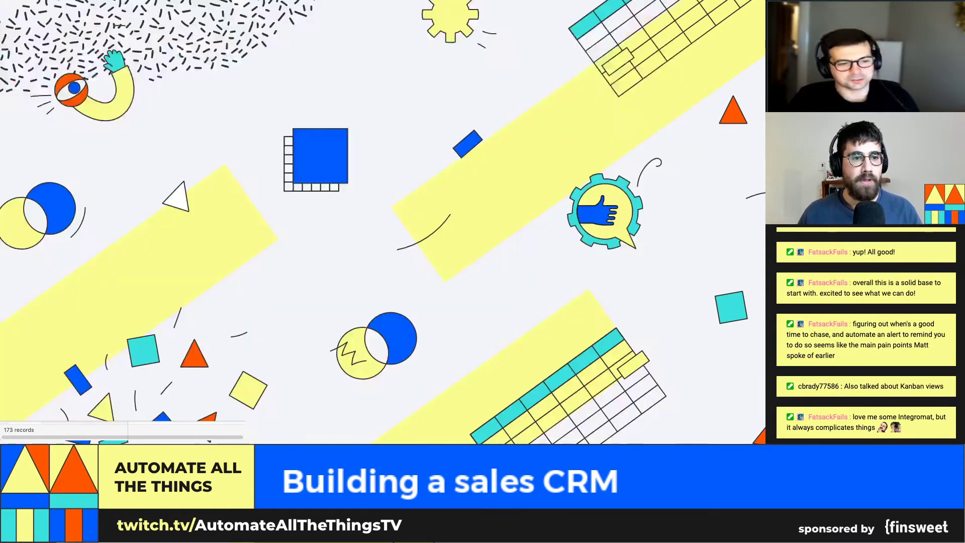
left_click(46, 85)
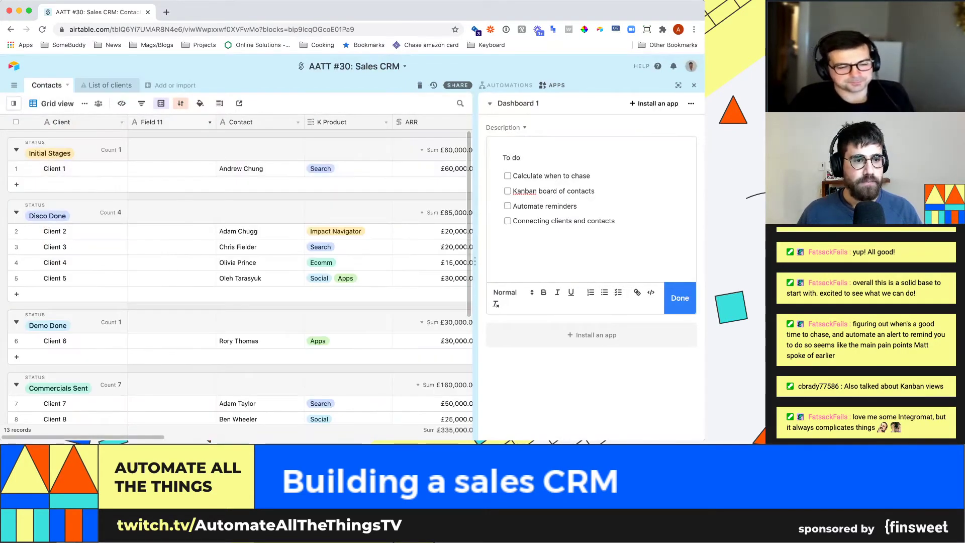
- Rename Field 11 to Brand as a link to List of clients records, and save
double_click(161, 122)
type("Brand")
left_click(227, 169)
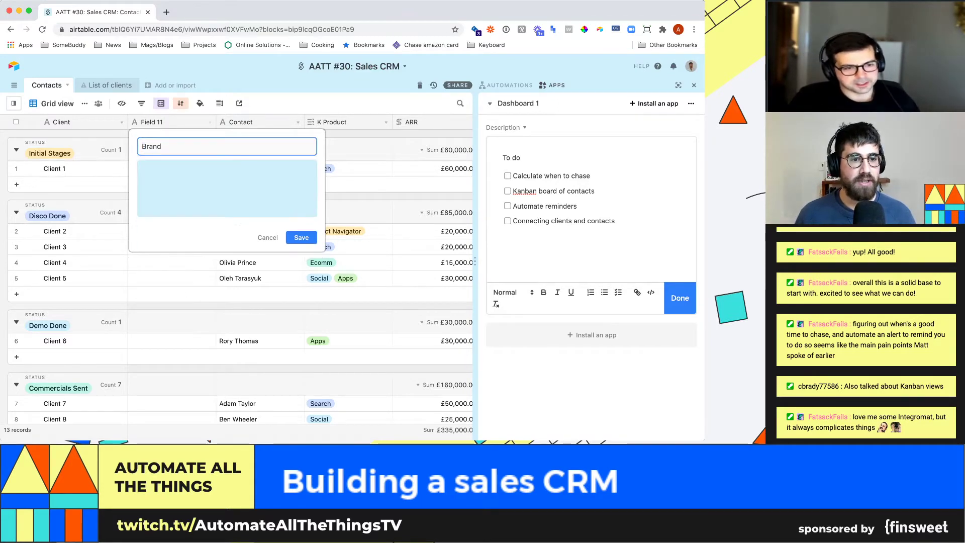
left_click(192, 189)
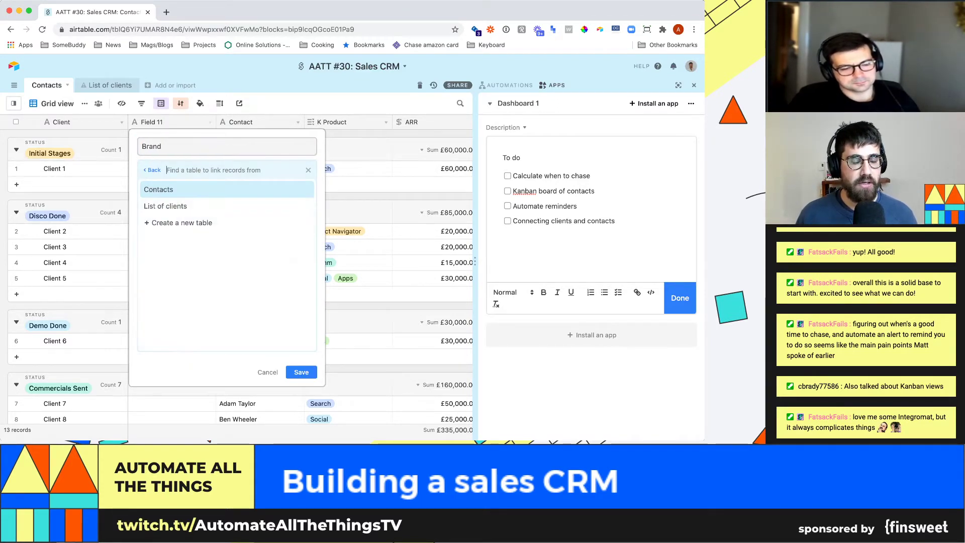
key("Down")
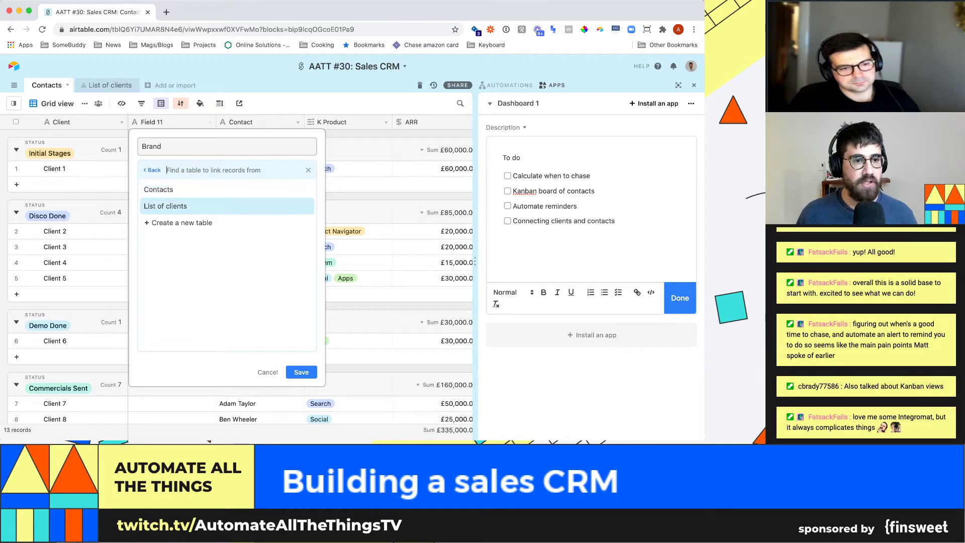
key("Return")
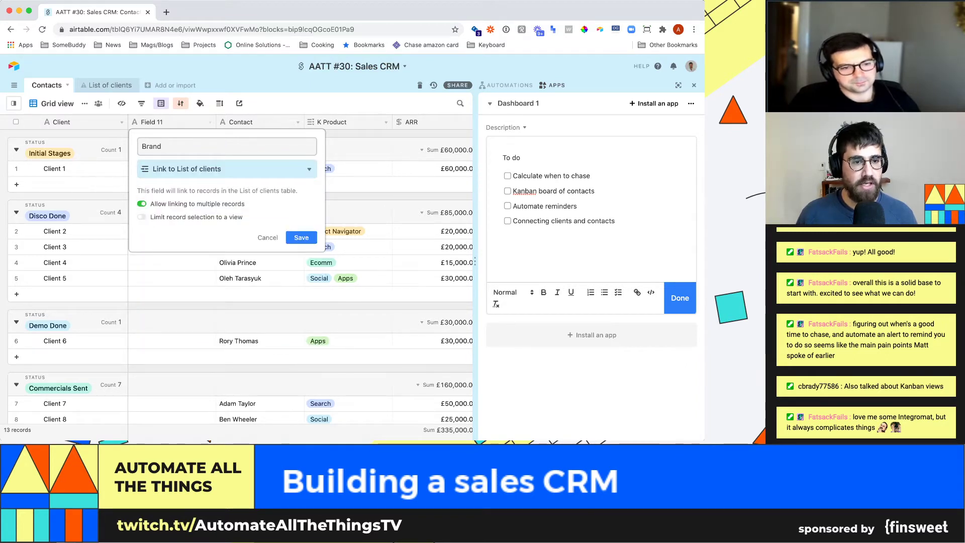
key("Return")
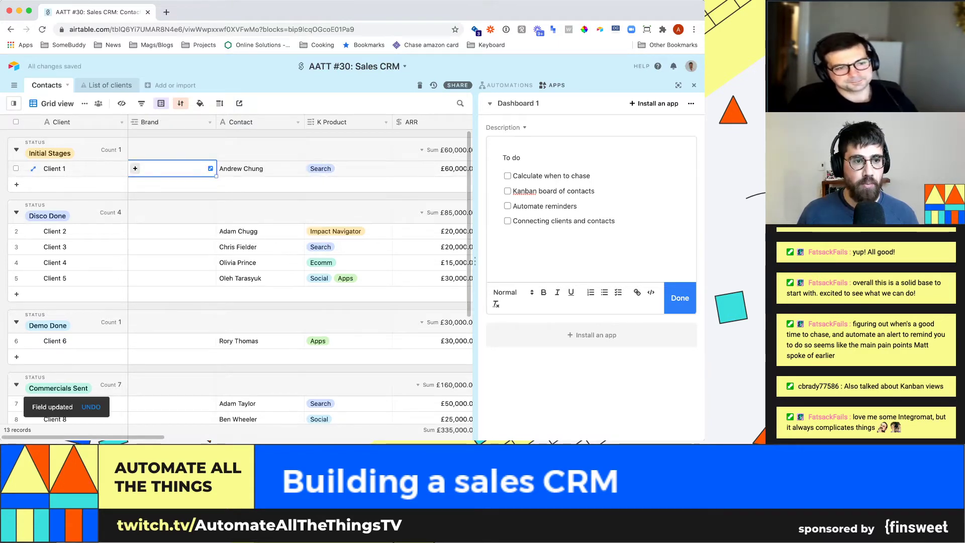
key("Return")
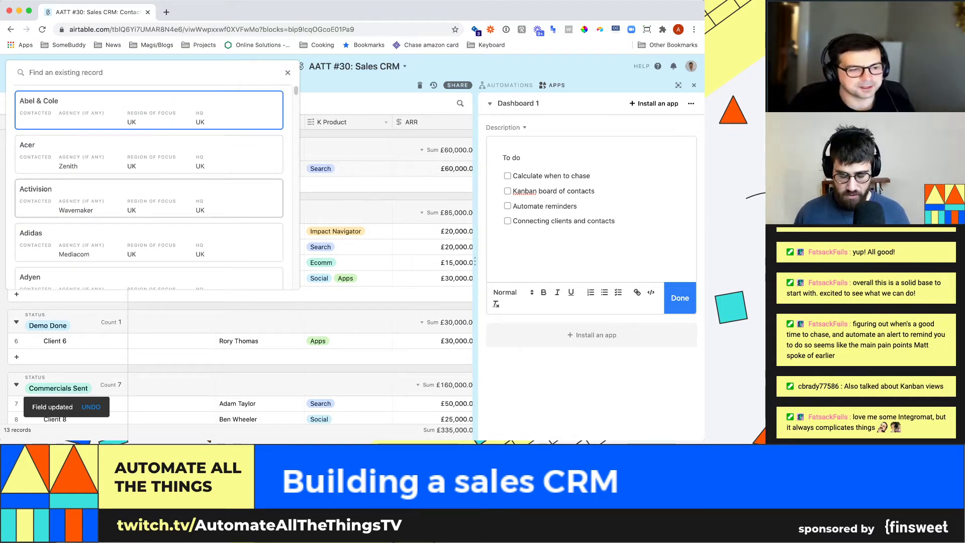
- Link Geforce into the first record's Brand cell by searching 'gef'
type("ni")
key("BackSpace")
key("BackSpace")
type("ge")
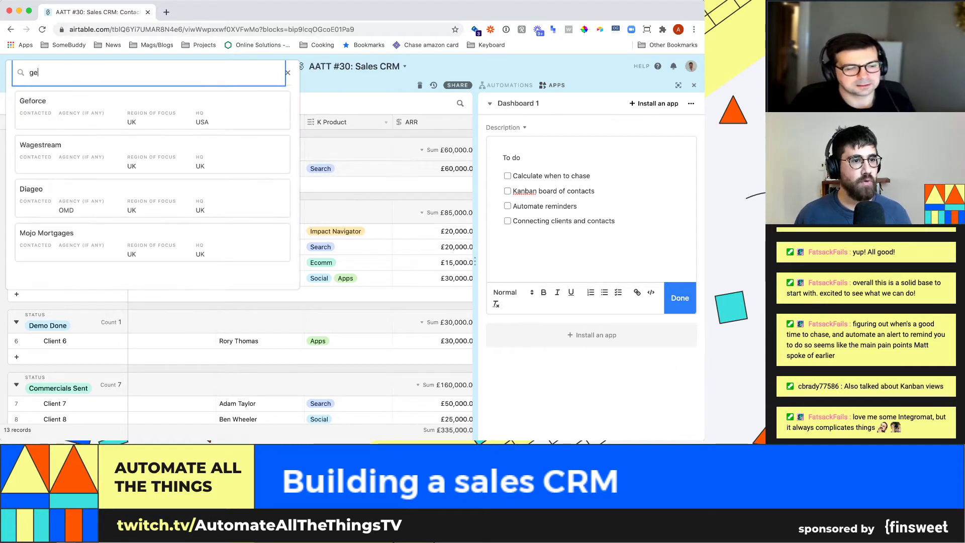
type("f")
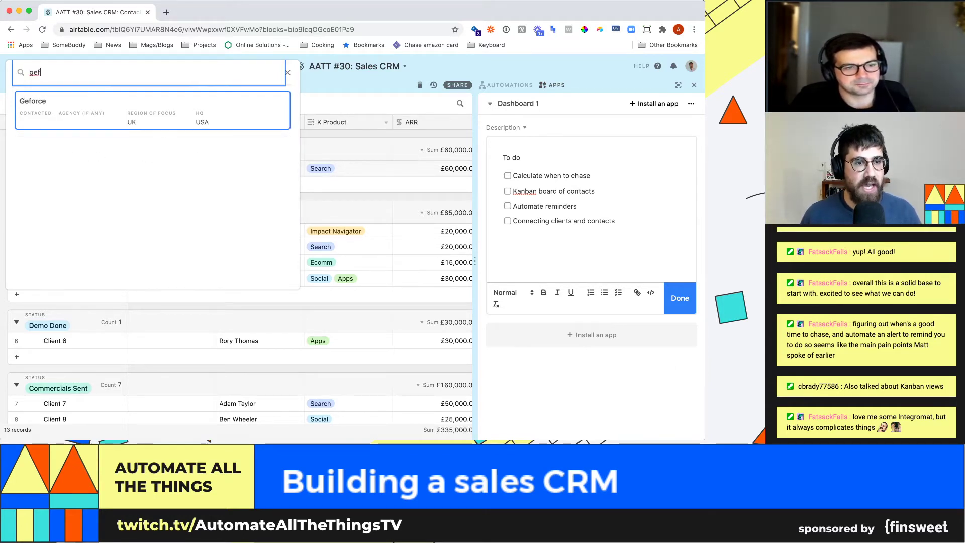
key("Return")
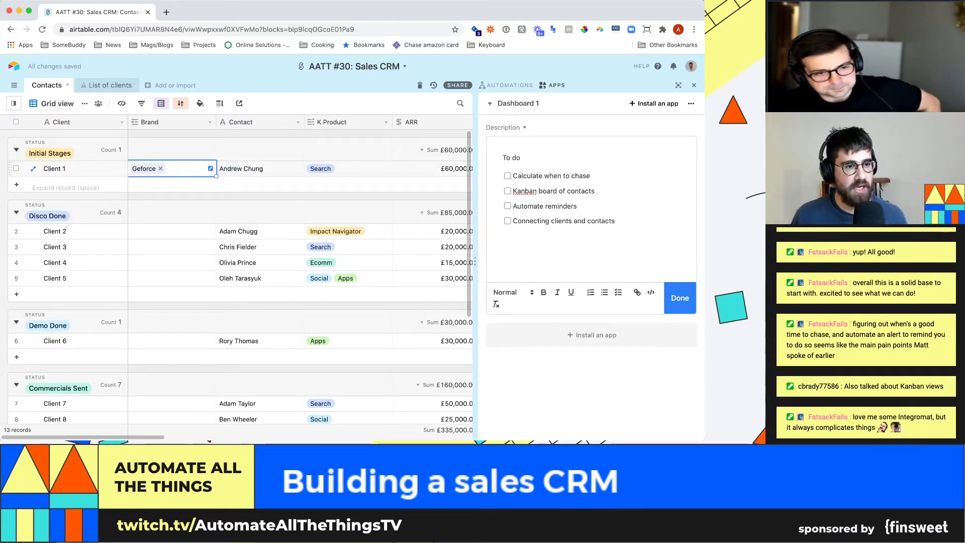
- Replace the Client 1 name with the contact's full name
left_click(55, 169)
key("Return")
key("super+a")
type("An")
key("Tab")
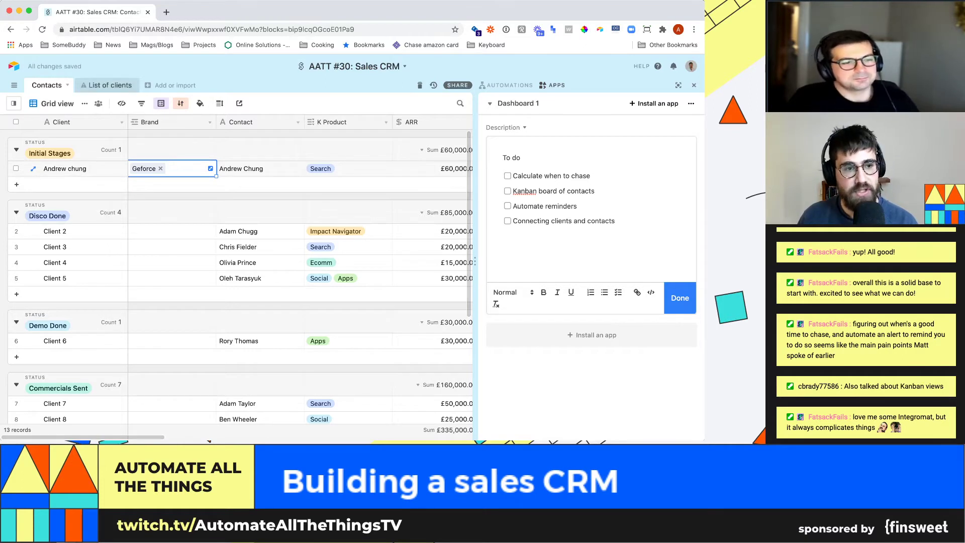
- Go to the List of clients table and find Geforce's row and Top 50 cell
left_click(107, 85)
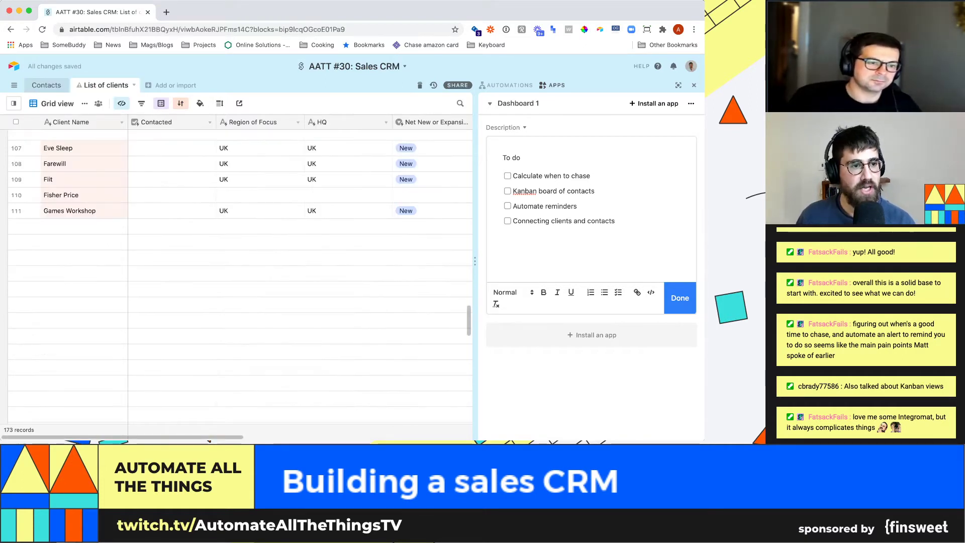
scroll(237, 277, "up", 5)
scroll(237, 277, "down", 5)
left_click(76, 326)
key("Right")
key("Right")
key("Right")
key("Right")
key("Right")
key("Right")
key("Right")
key("Right")
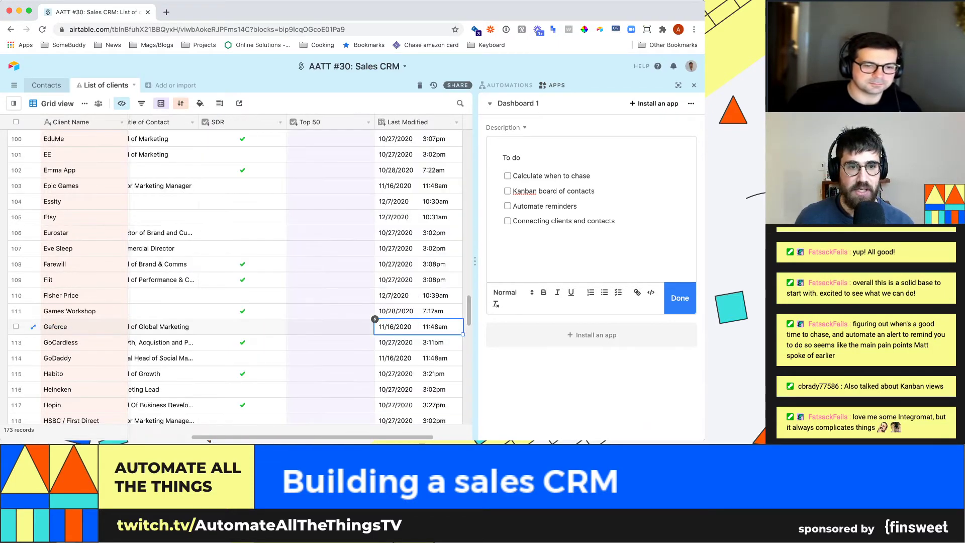
key("Left")
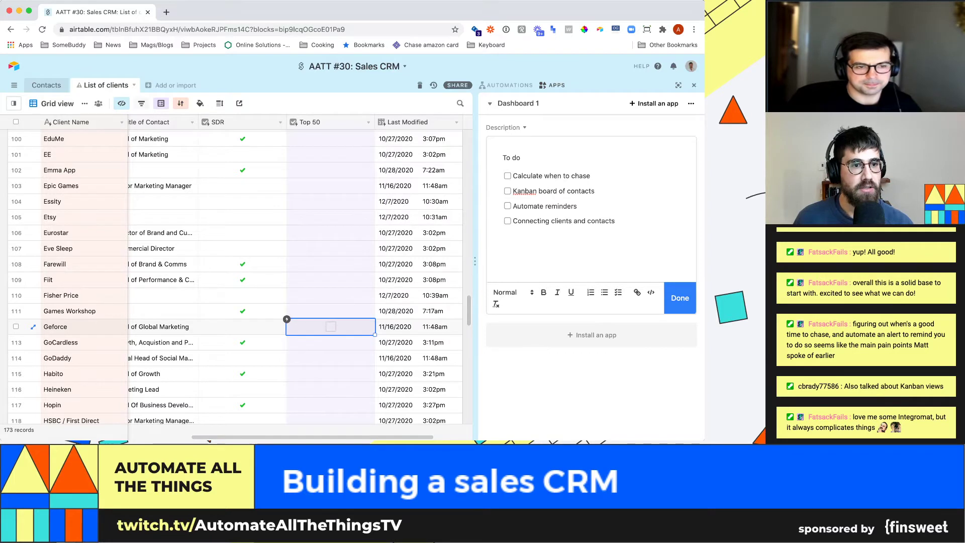
- Unhide the Contacts field to see Geforce's linked contact, then close the apps dashboard
left_click(121, 104)
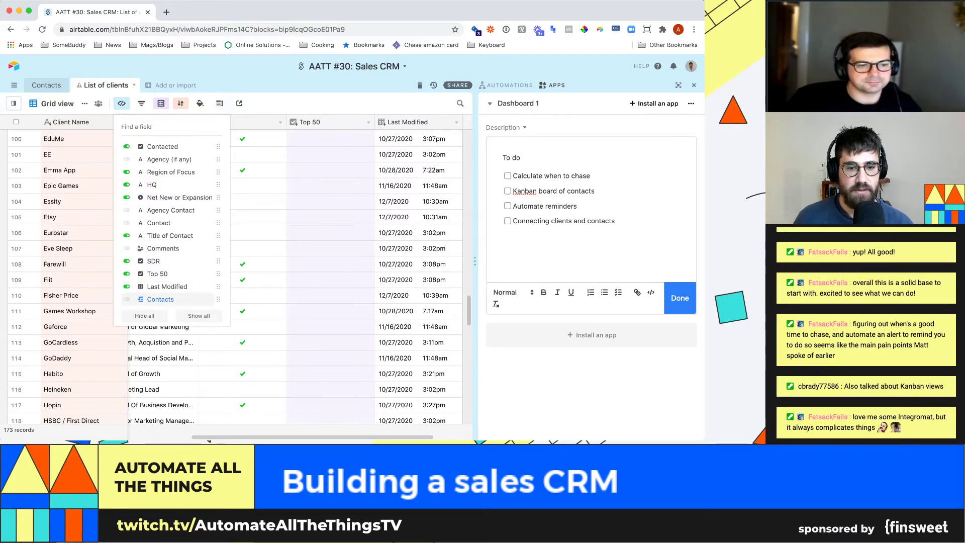
left_click(160, 299)
key("Escape")
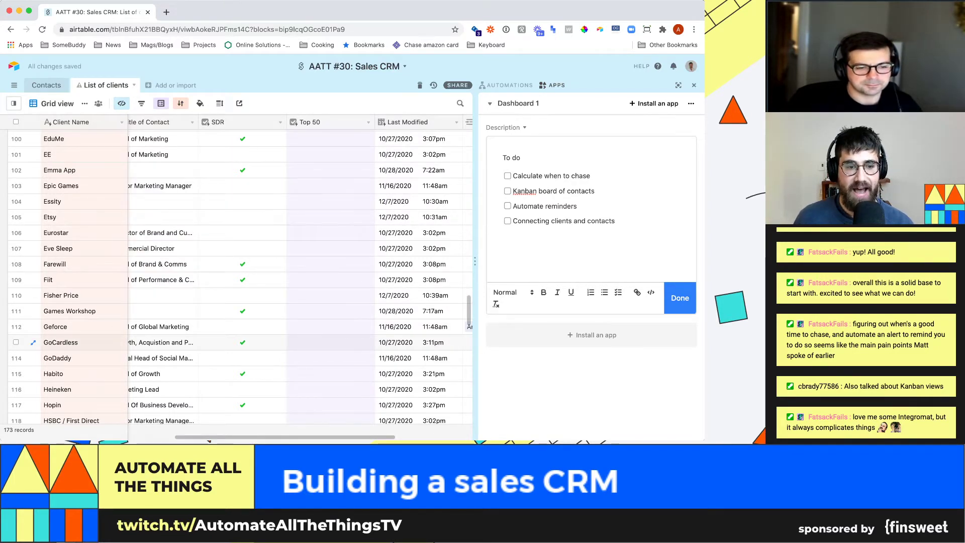
left_click(331, 327)
key("Right")
key("Right")
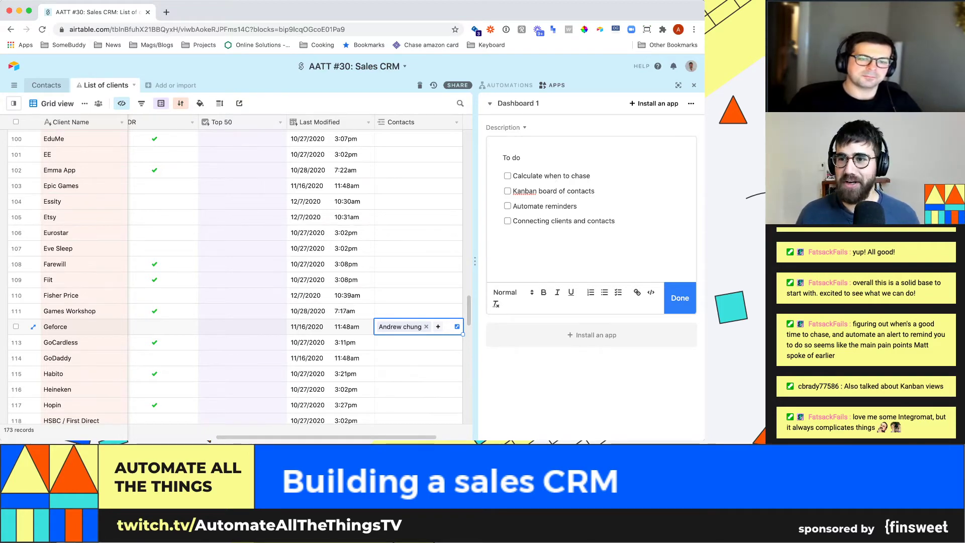
left_click(694, 86)
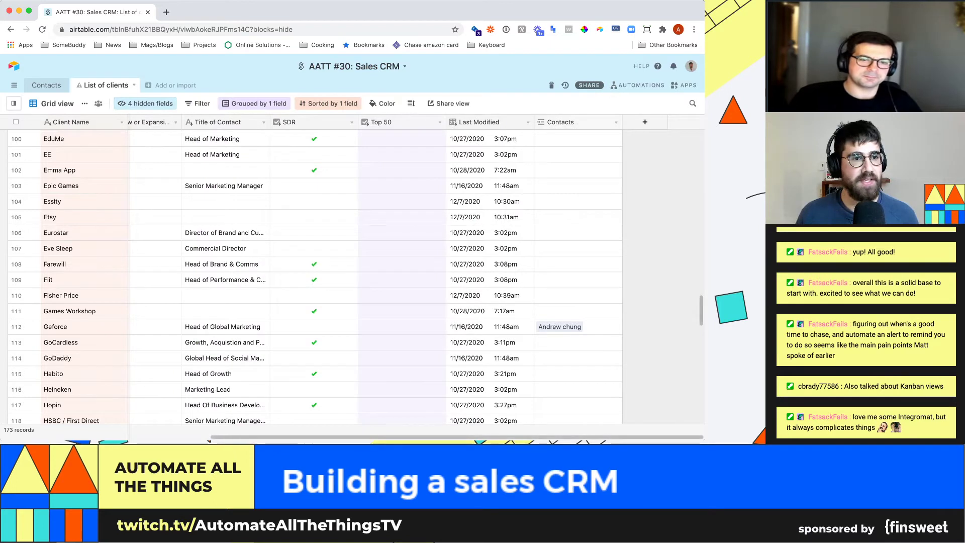
- Create a new grid view named Top 50
left_click(146, 103)
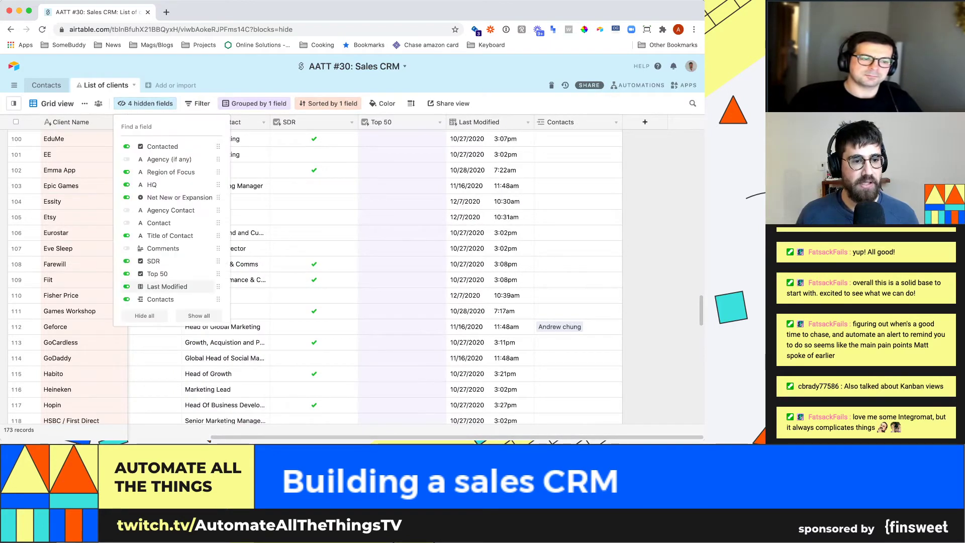
key("Escape")
left_click(13, 104)
left_click(32, 375)
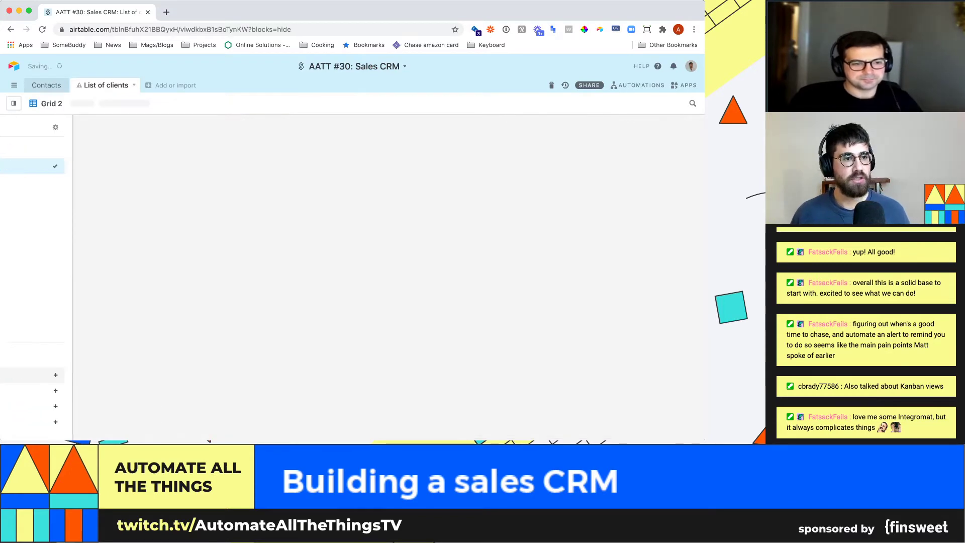
type("Top 50")
key("Return")
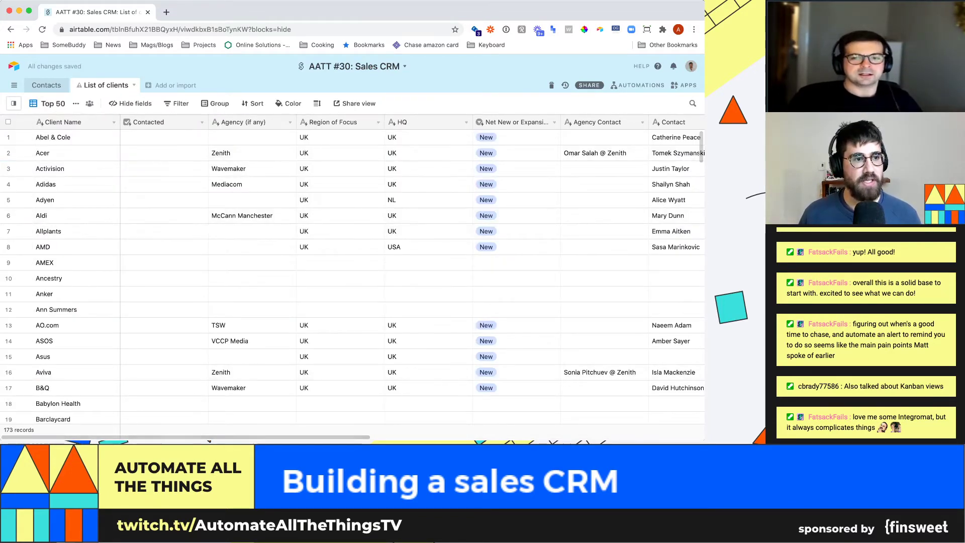
- Filter the Top 50 view to records where Top 50 is checked
left_click(13, 103)
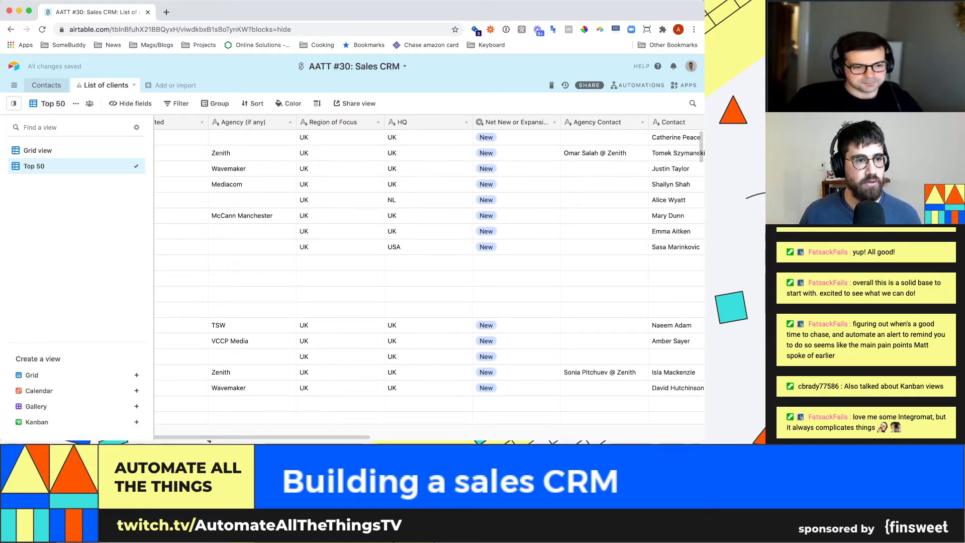
left_click(178, 103)
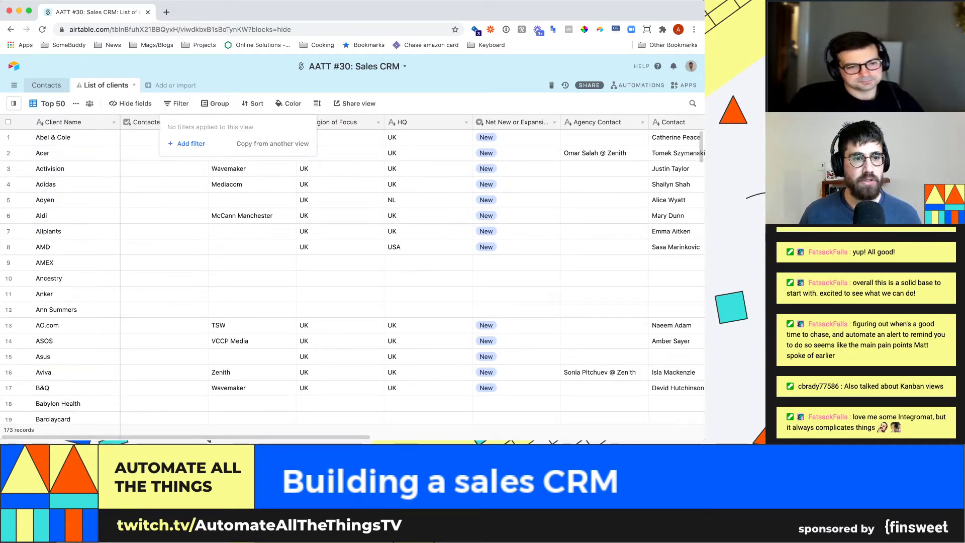
left_click(191, 143)
left_click(221, 125)
scroll(236, 216, "down", 5)
left_click(223, 215)
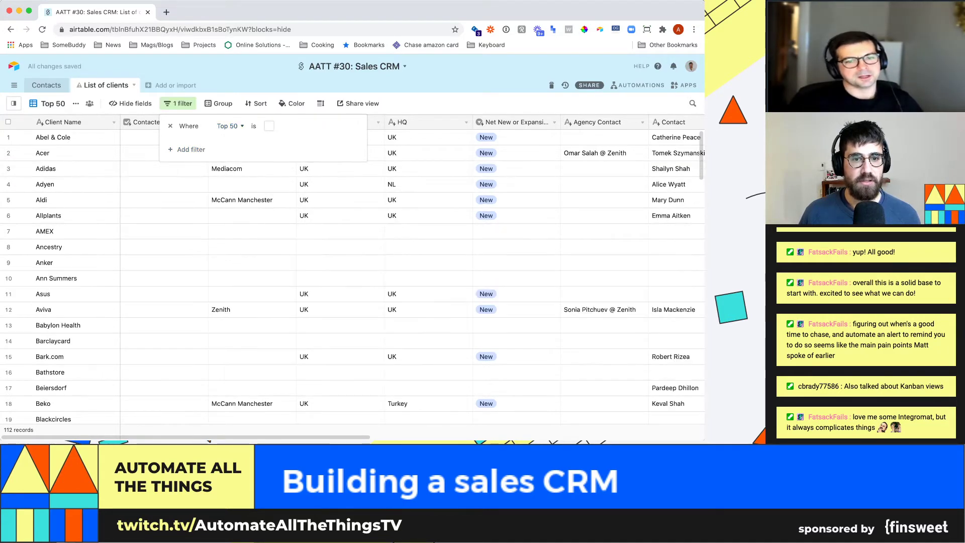
key("Escape")
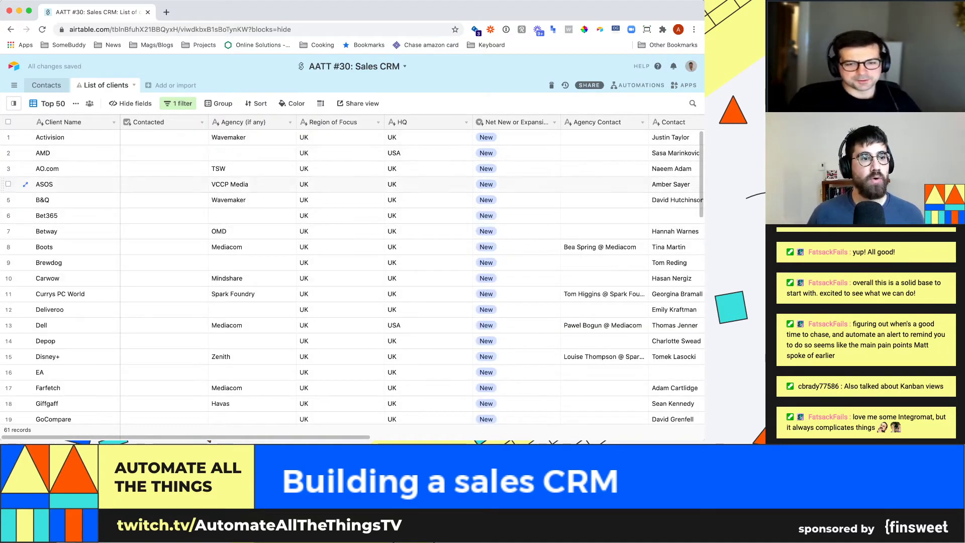
- Review the filtered Top 50 view and return to the Contacts table
left_click(50, 103)
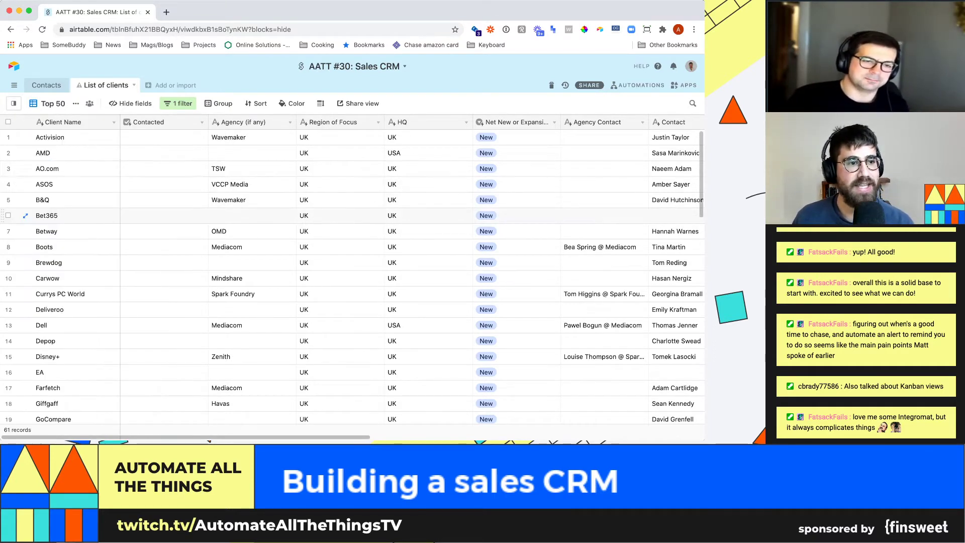
left_click(387, 257)
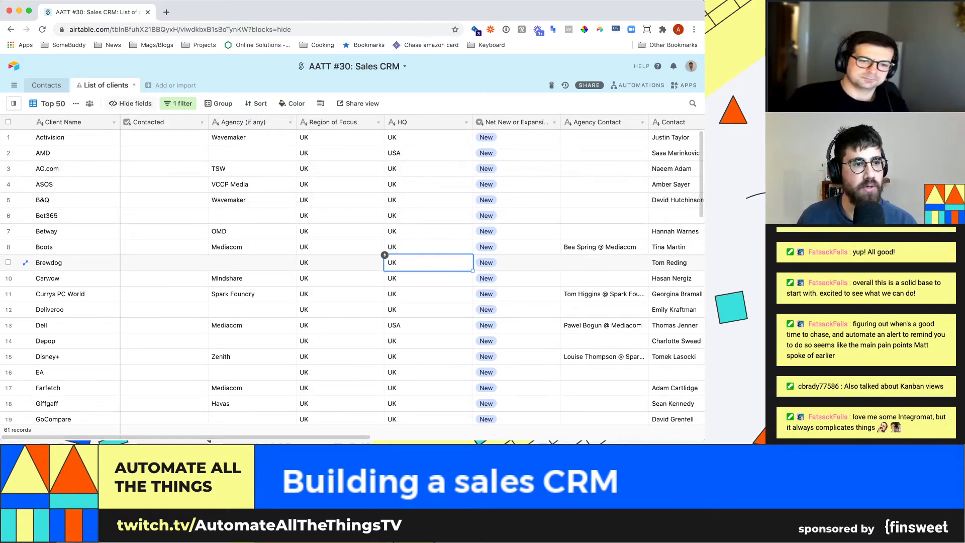
left_click(47, 86)
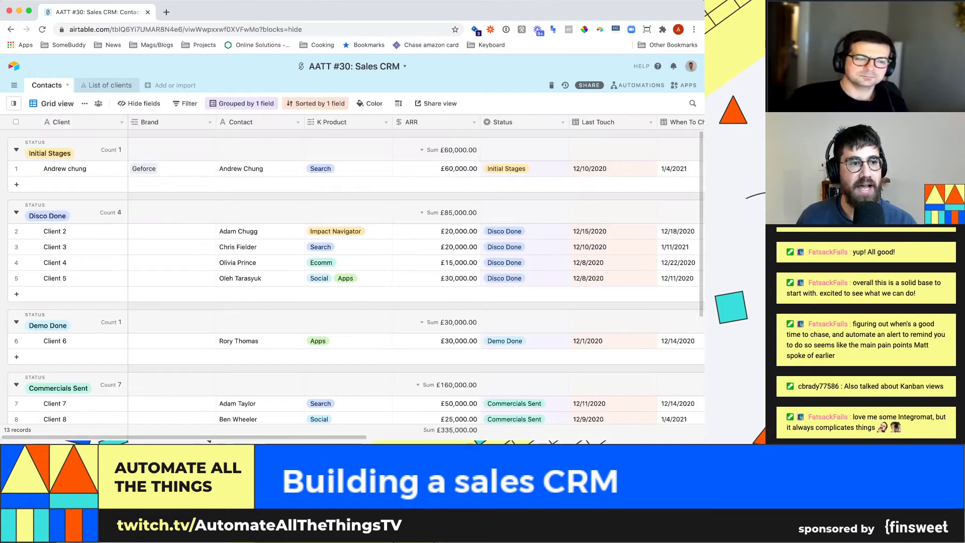
- Copy the row's Contact name and paste it over Client 2 in the Client cell
mouse_move(14, 104)
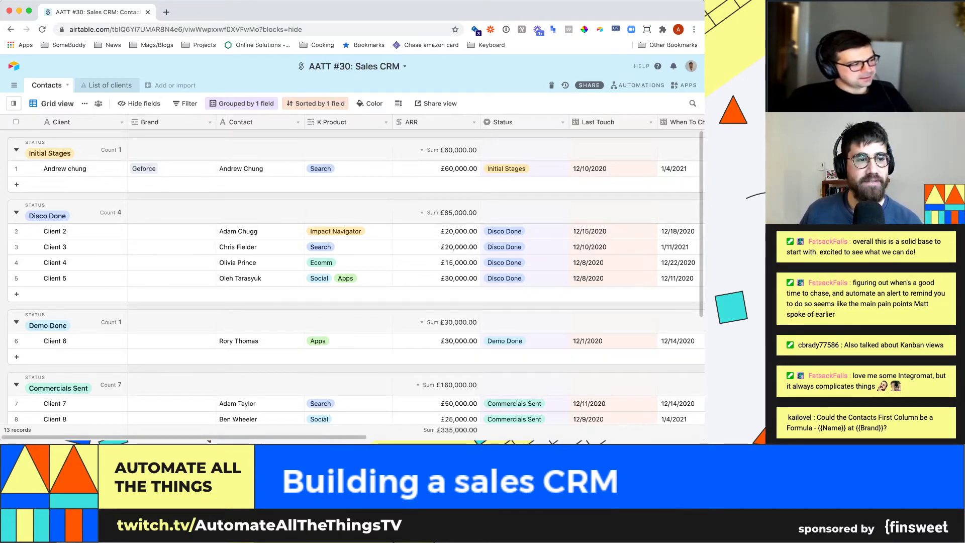
left_click(83, 169)
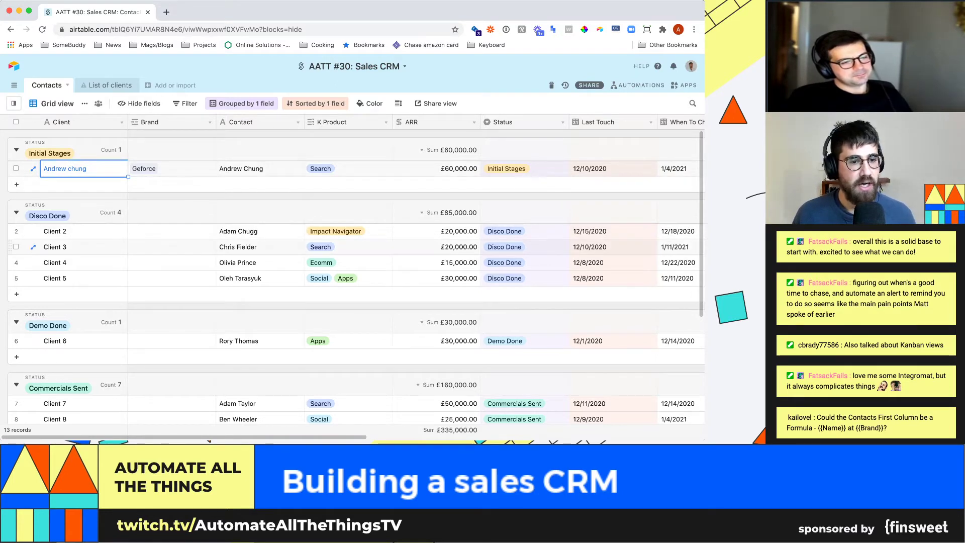
double_click(83, 231)
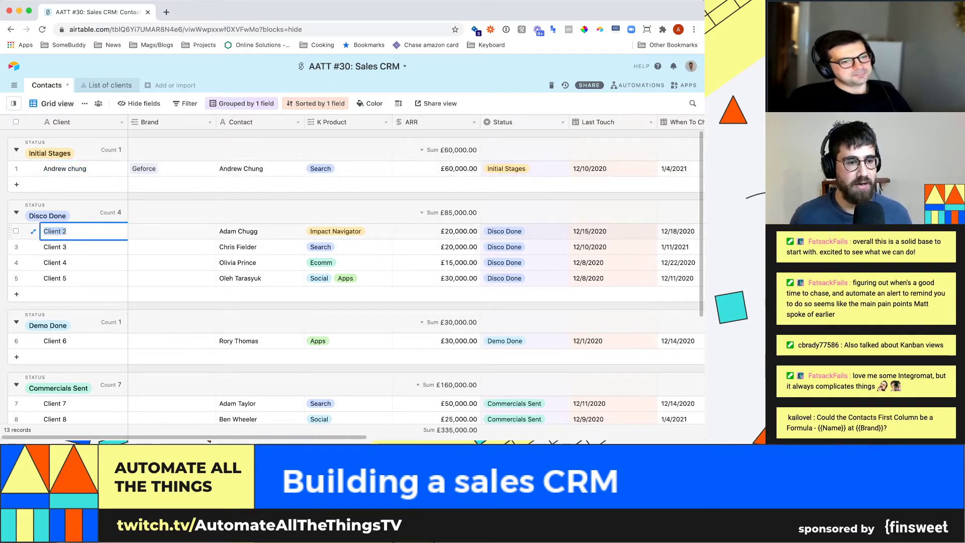
key("Escape")
key("Right")
key("Right")
key("ctrl+c")
key("Left")
key("Left")
key("ctrl+v")
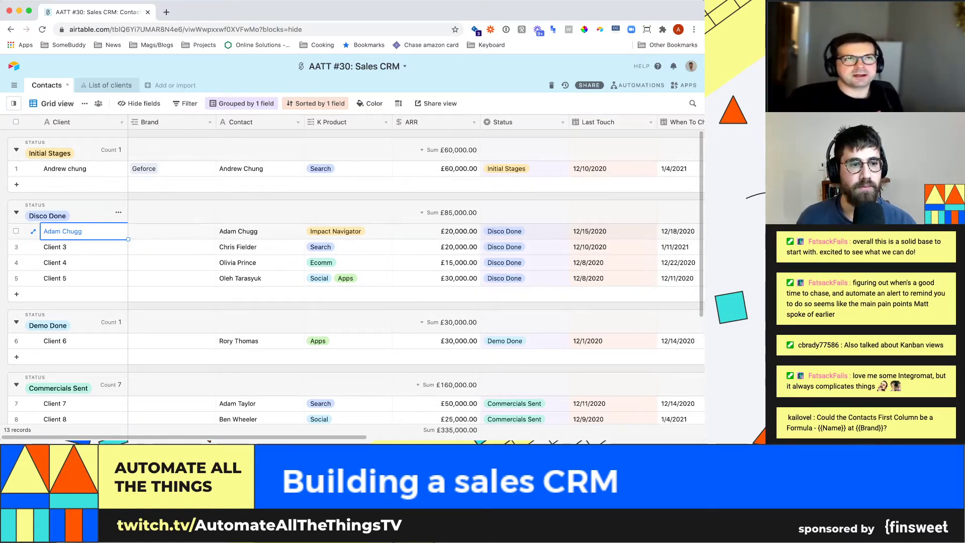
left_click(172, 232)
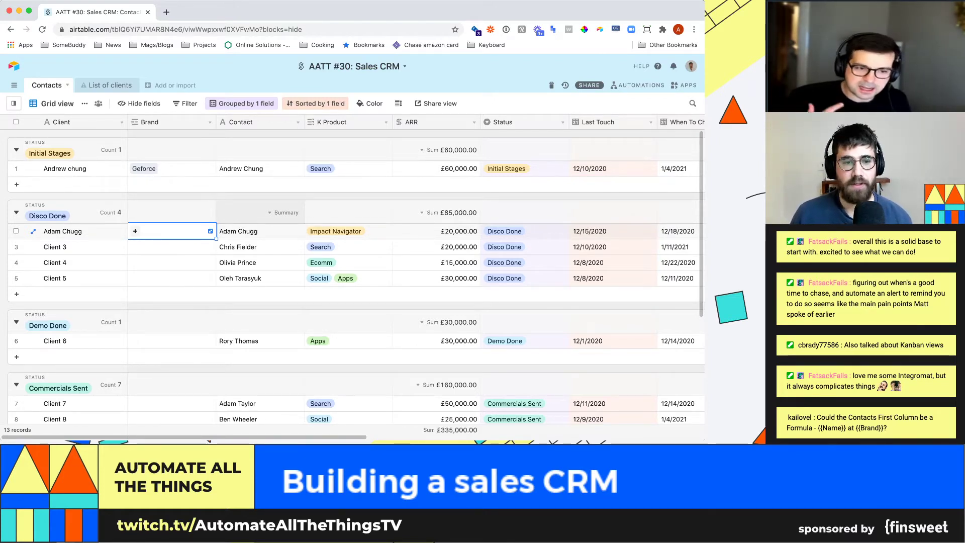
left_click(260, 231)
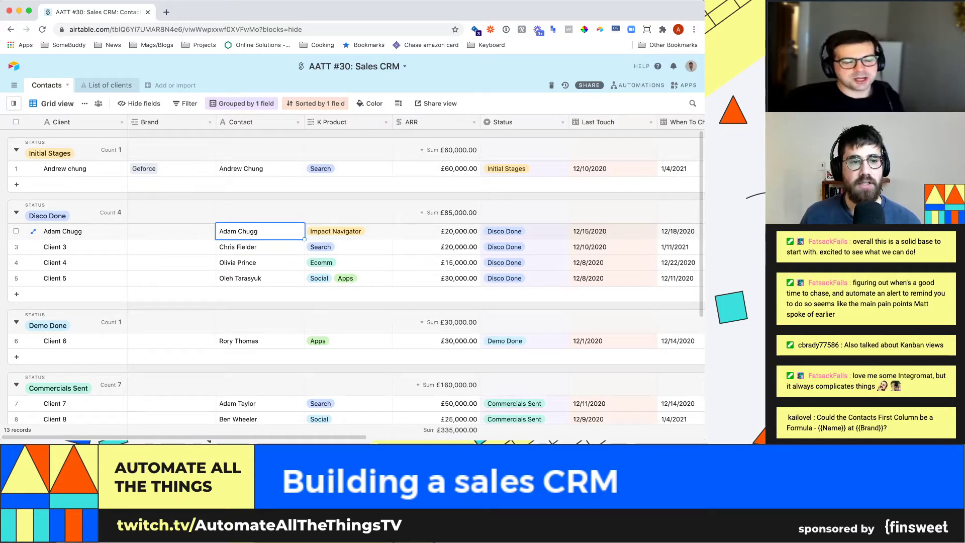
- Rename the Contacts table to Opportunities
double_click(47, 85)
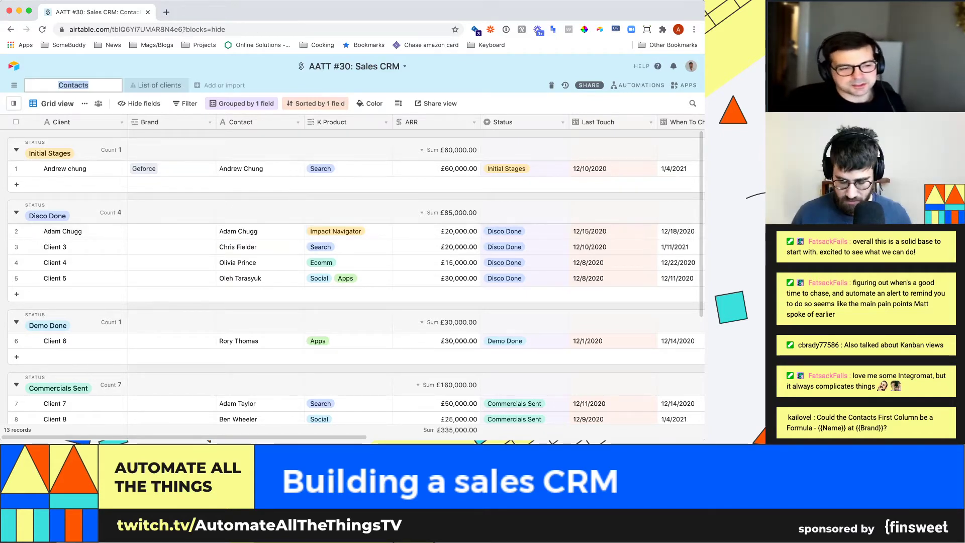
type("Oppo")
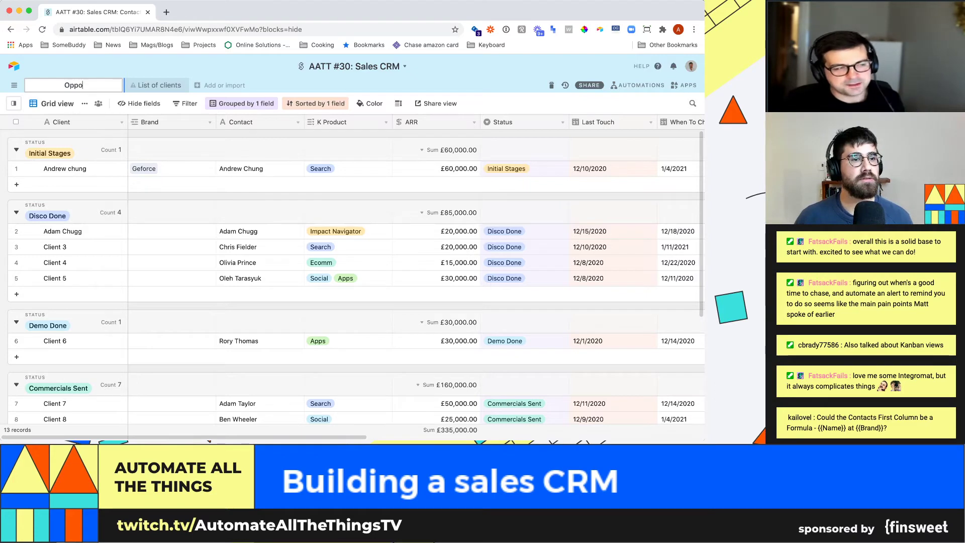
type("rtunities")
key("Return")
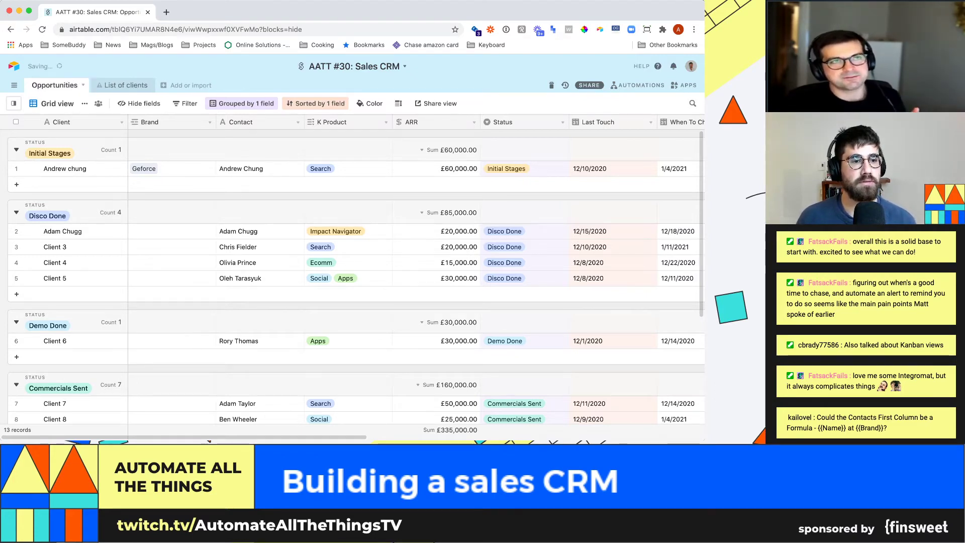
- Review the Client and Brand cells, then open the Client field's type settings
left_click(81, 169)
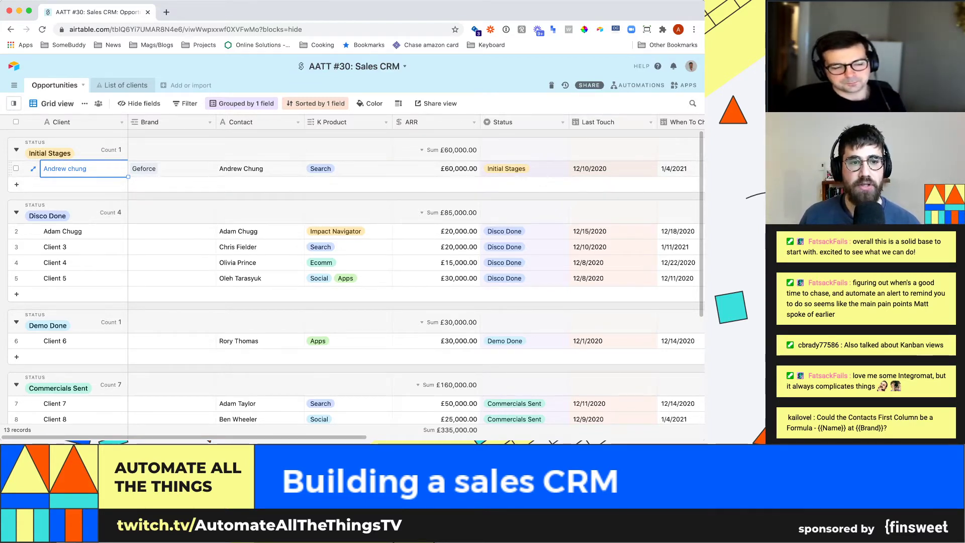
left_click(184, 169)
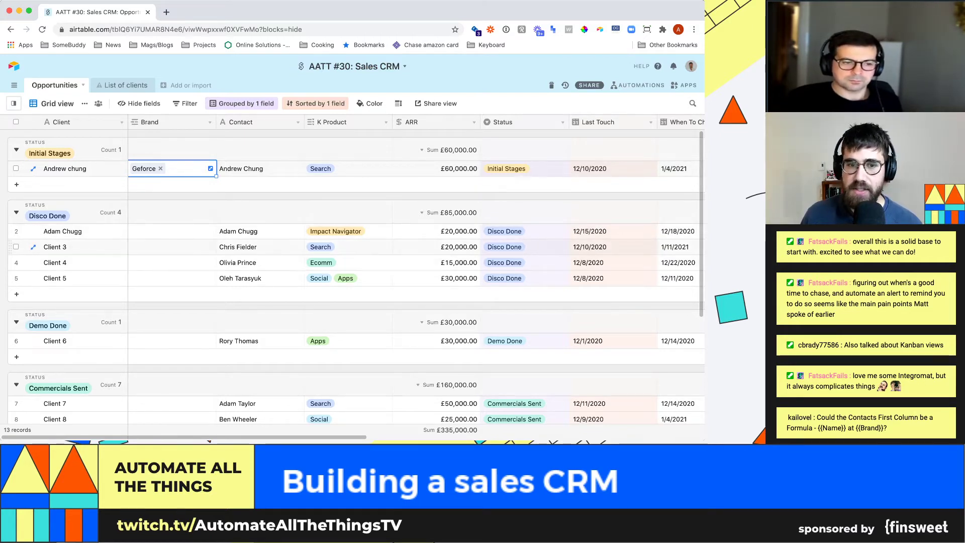
left_click(171, 231)
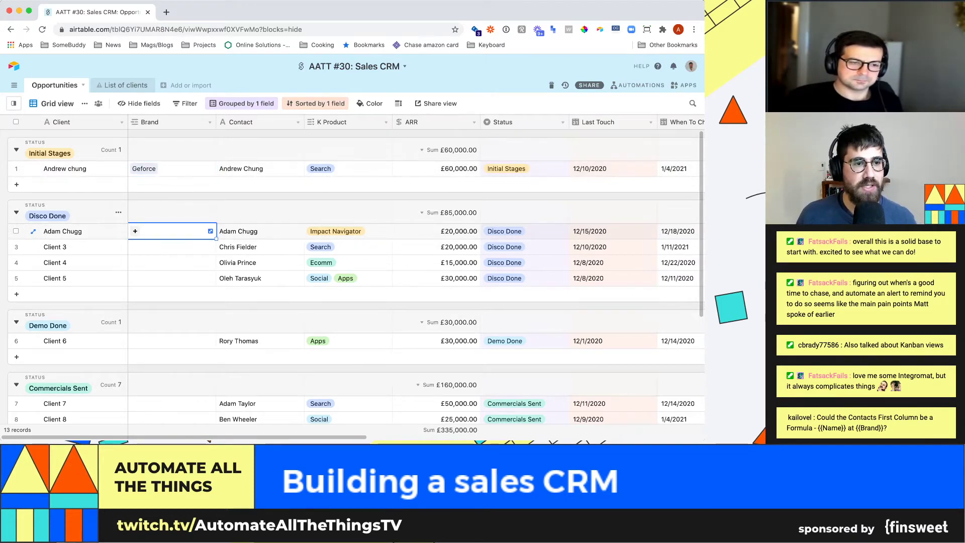
left_click(121, 122)
left_click(86, 137)
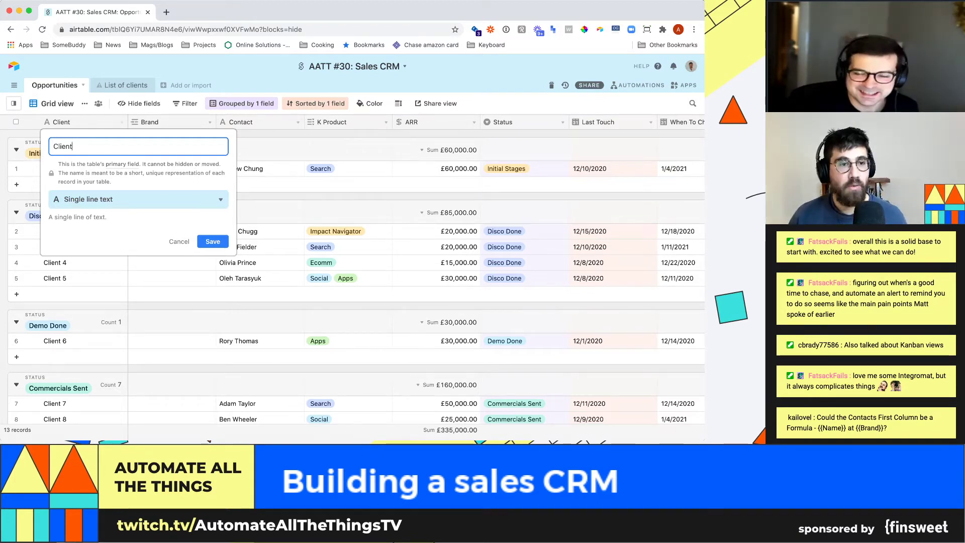
- Search Google in a new tab for 'concatenate two cells in excel'
key("super+t")
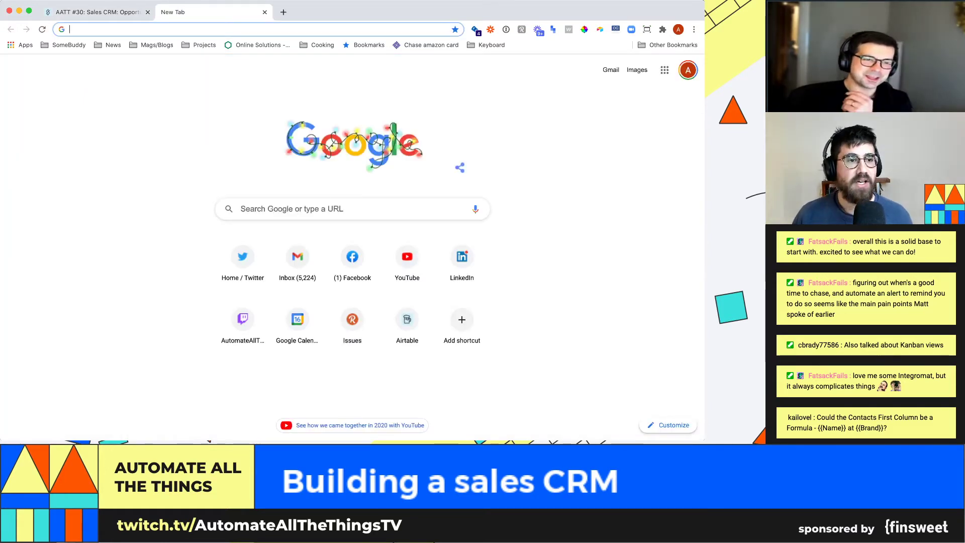
type("concatenate two")
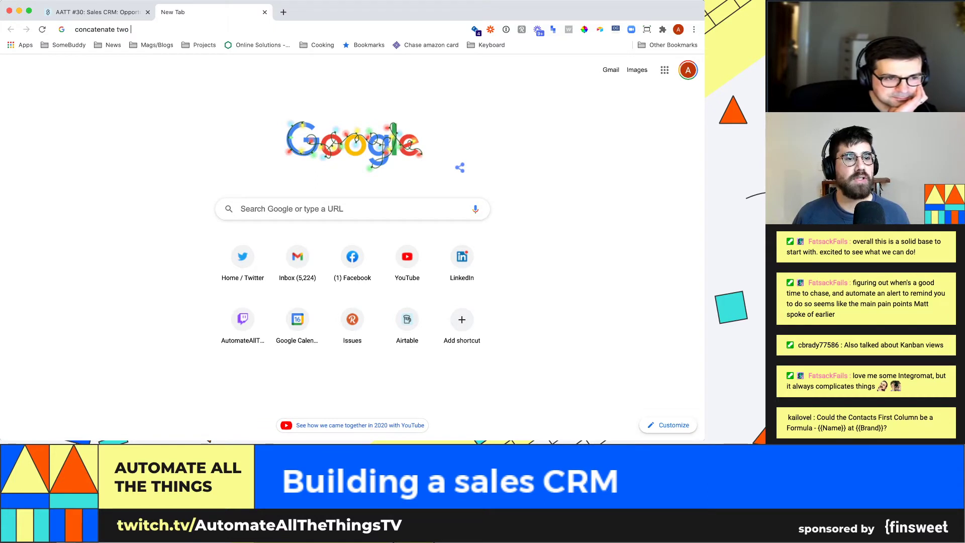
type(" cells in excel")
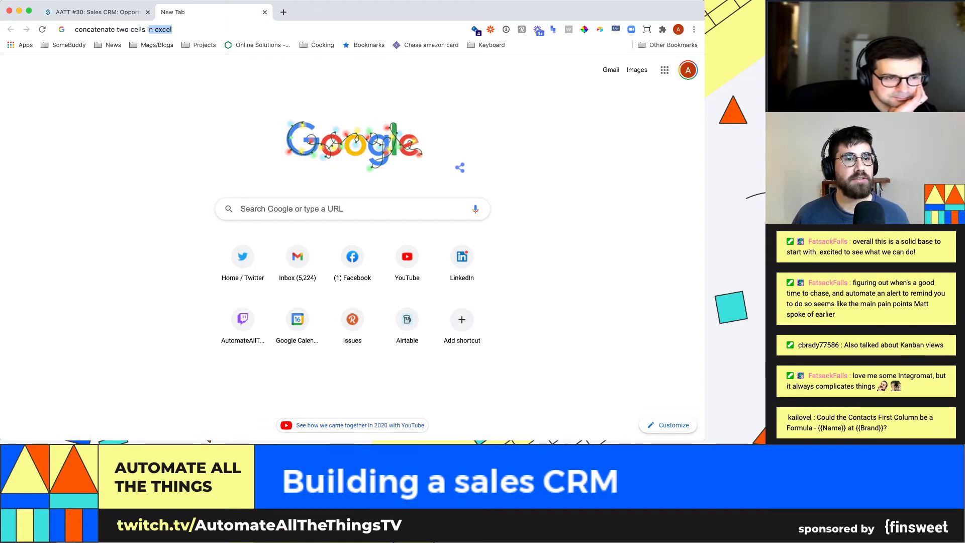
key("Return")
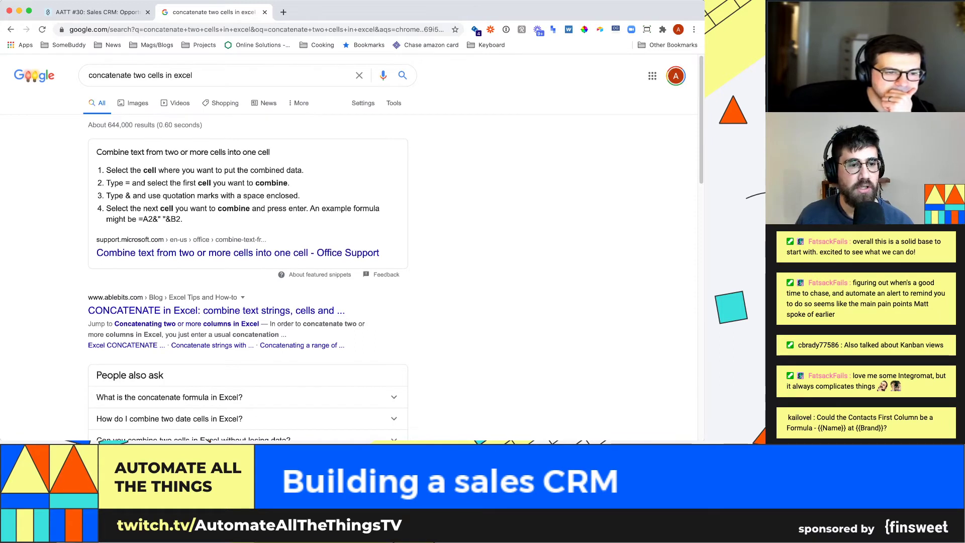
- Study the example formula =A2&" "&B2, then return to Airtable
double_click(148, 220)
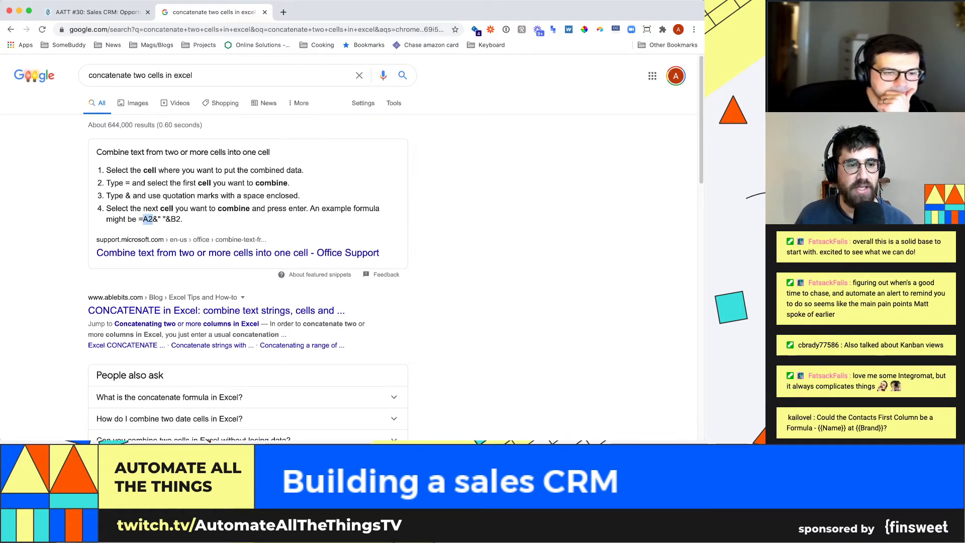
double_click(175, 219)
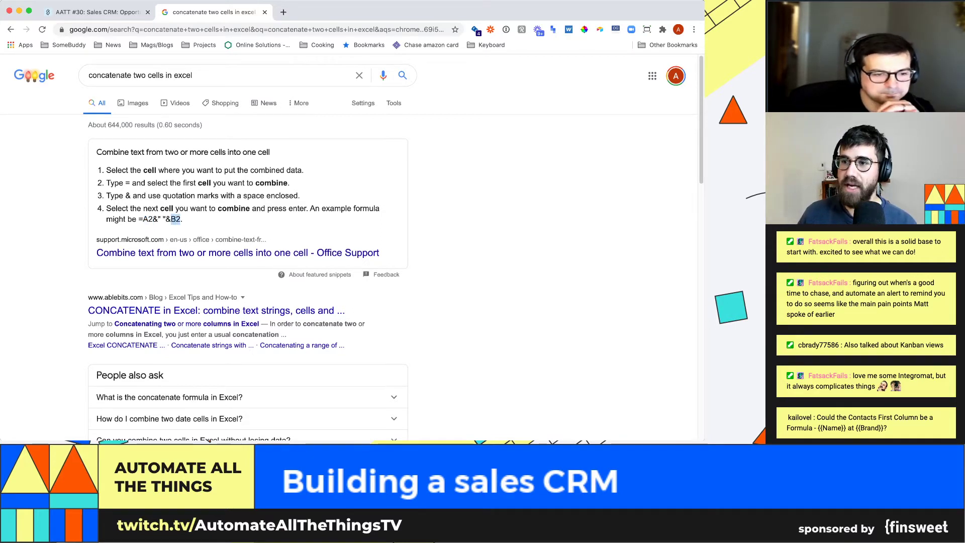
left_click_drag(139, 220, 183, 219)
left_click(183, 220)
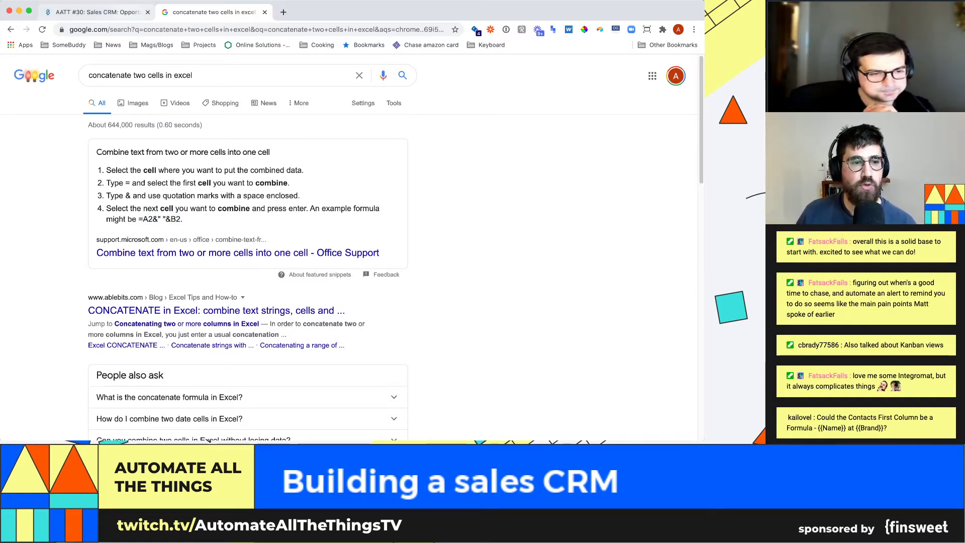
left_click(98, 12)
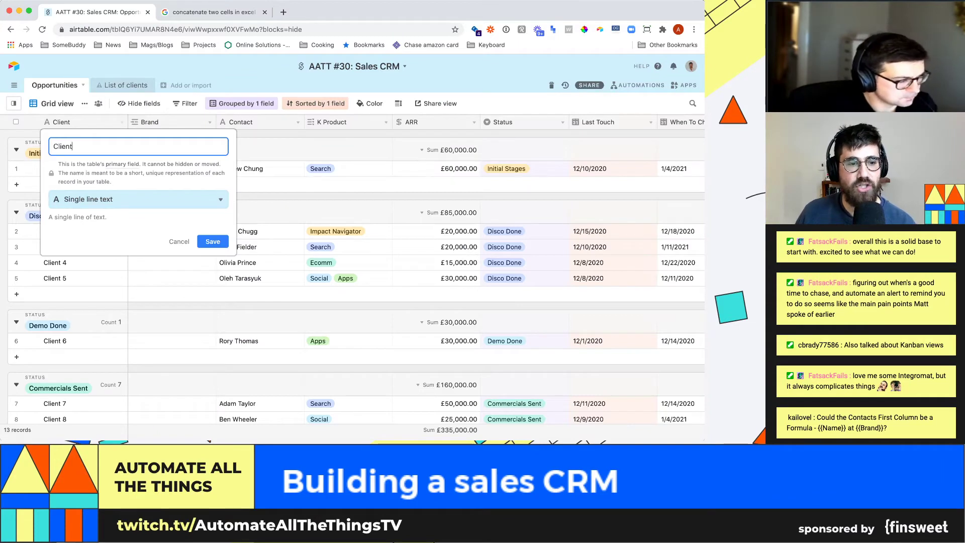
- Close the Client field settings unchanged and select the first row's Contact cell
key("Escape")
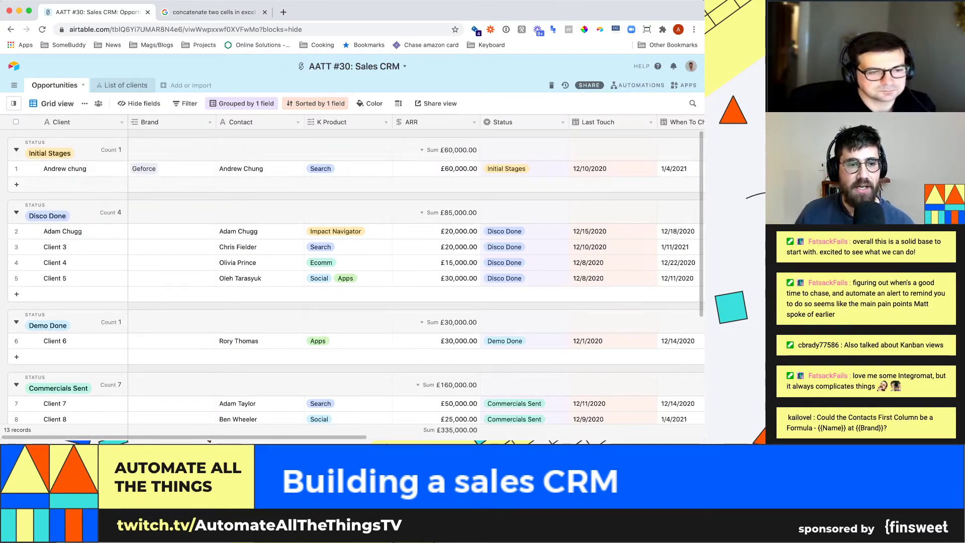
left_click(260, 169)
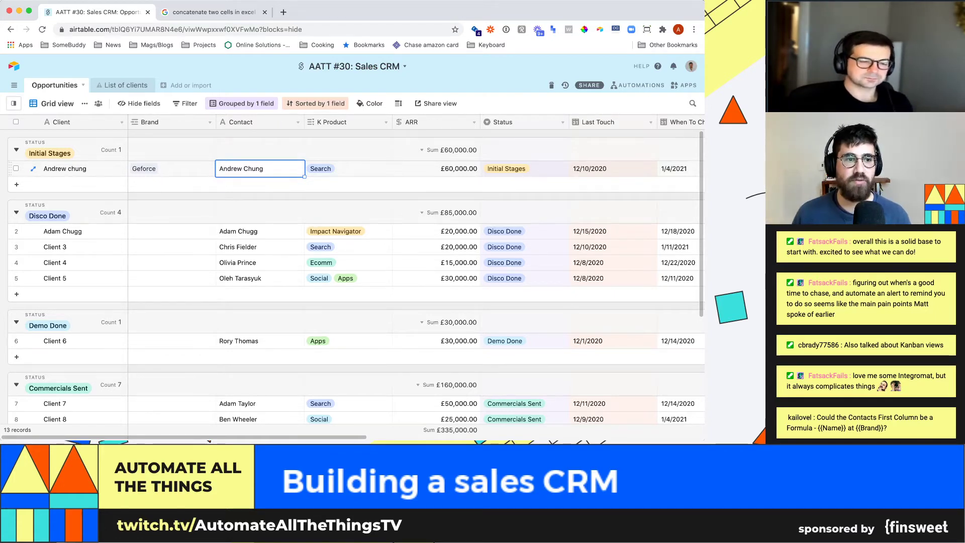
- Rename the Client field to Opportunity and change its type to Formula
left_click(122, 122)
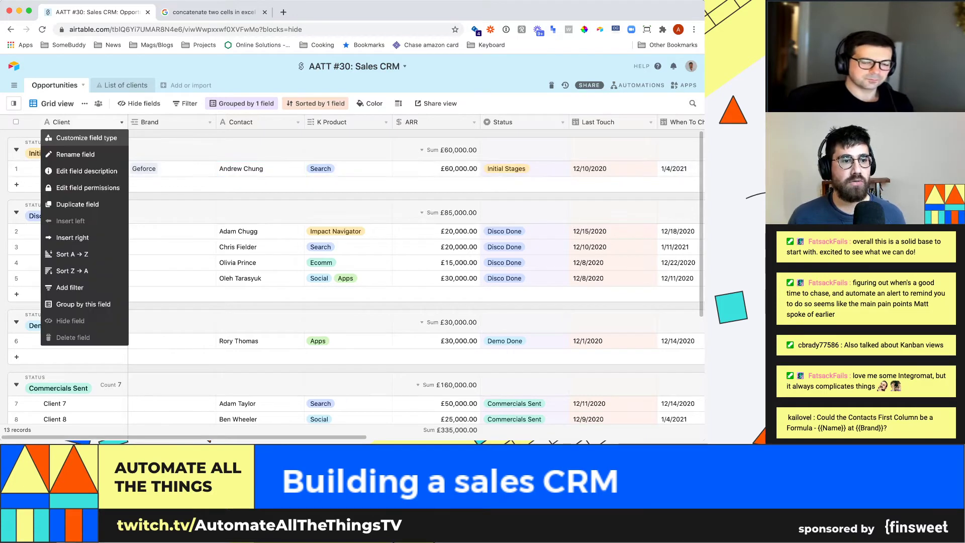
left_click(87, 138)
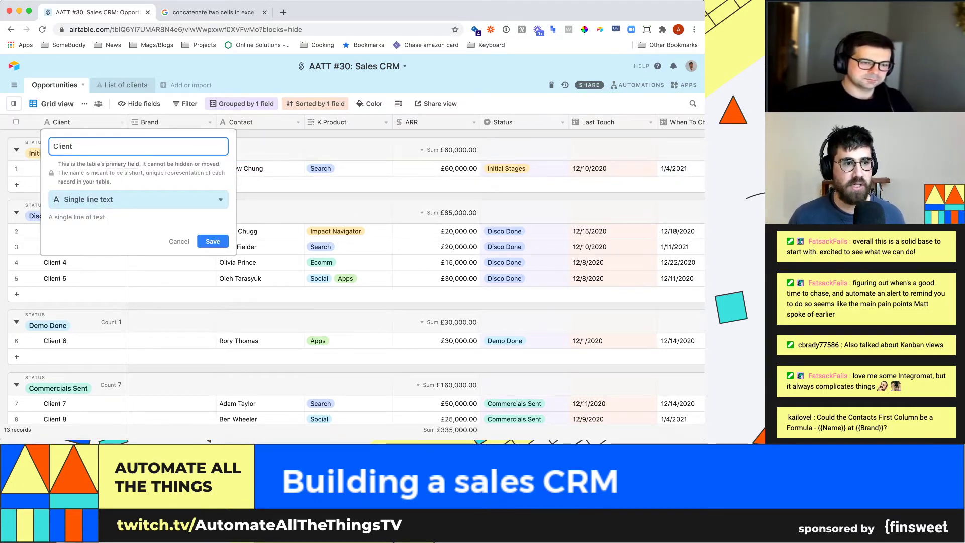
key("super+a")
type("Opportuni")
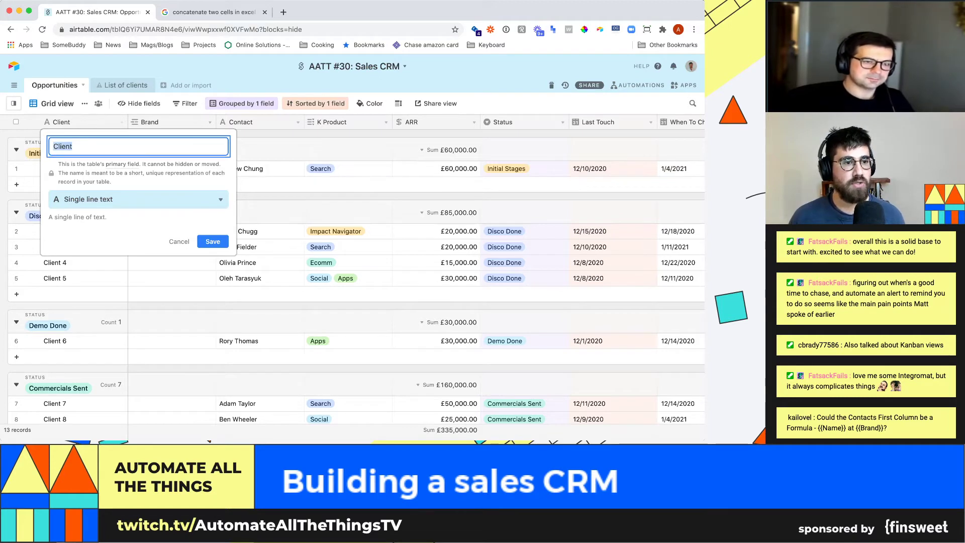
type("ty")
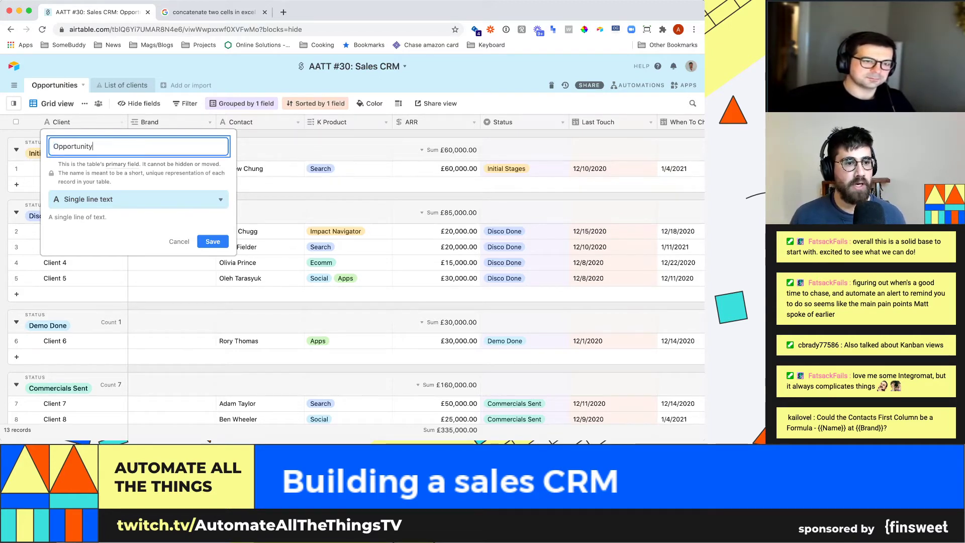
key("Tab")
type("f")
key("Return")
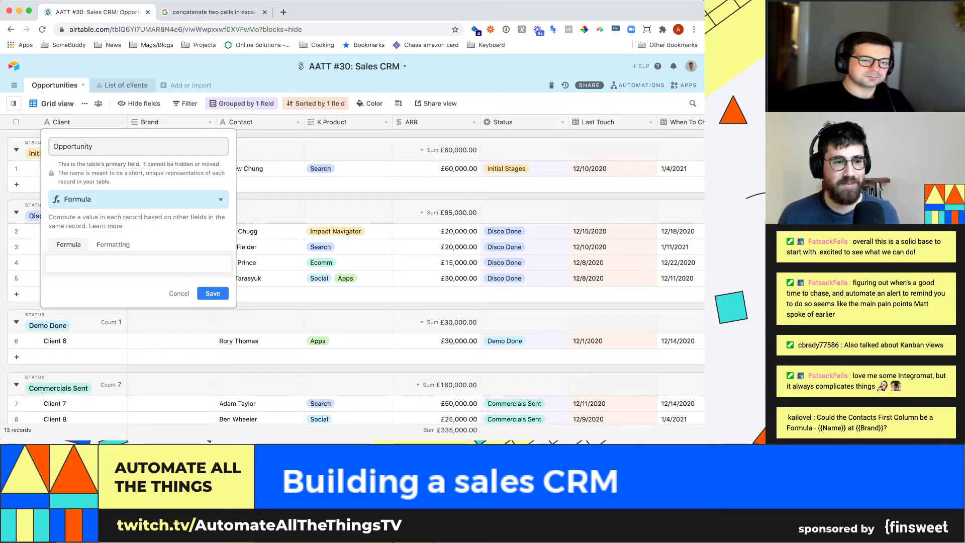
- Enter the formula Brand&" "&Contact and save the field
left_click(138, 264)
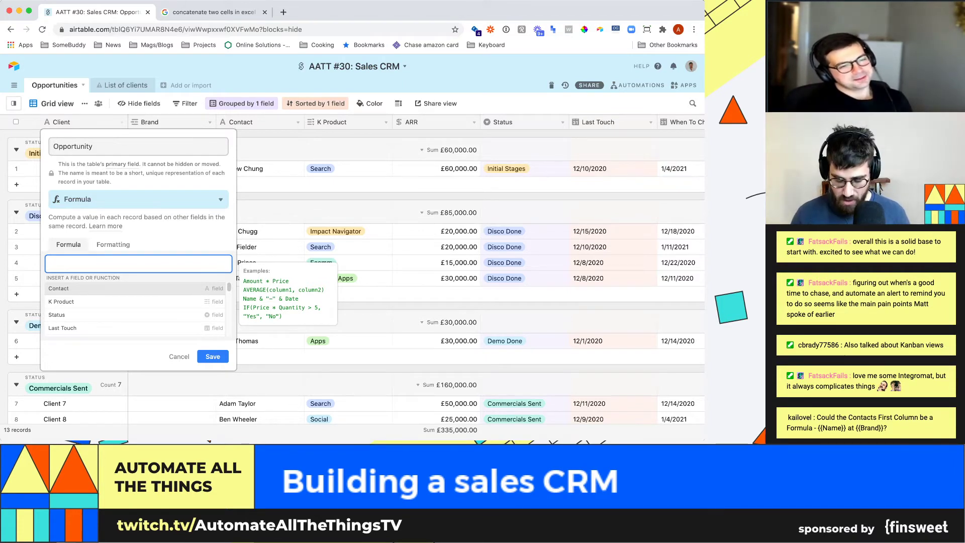
type("&\" \"&")
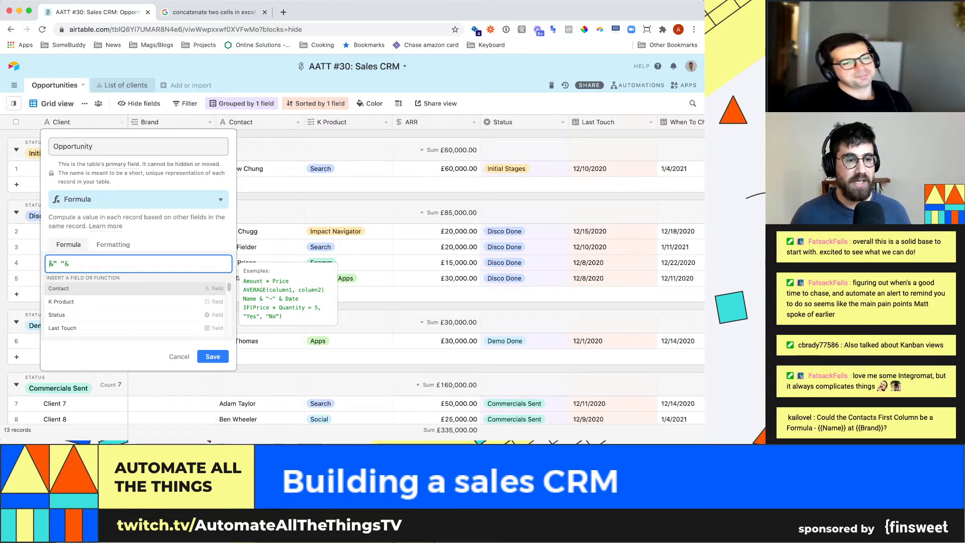
left_click(50, 264)
type("Bra")
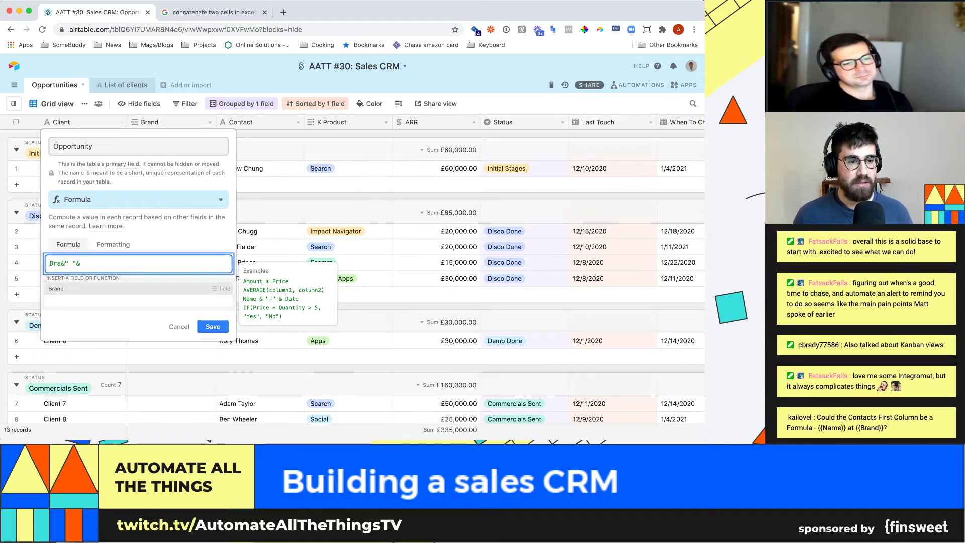
type("nd&\" \"&")
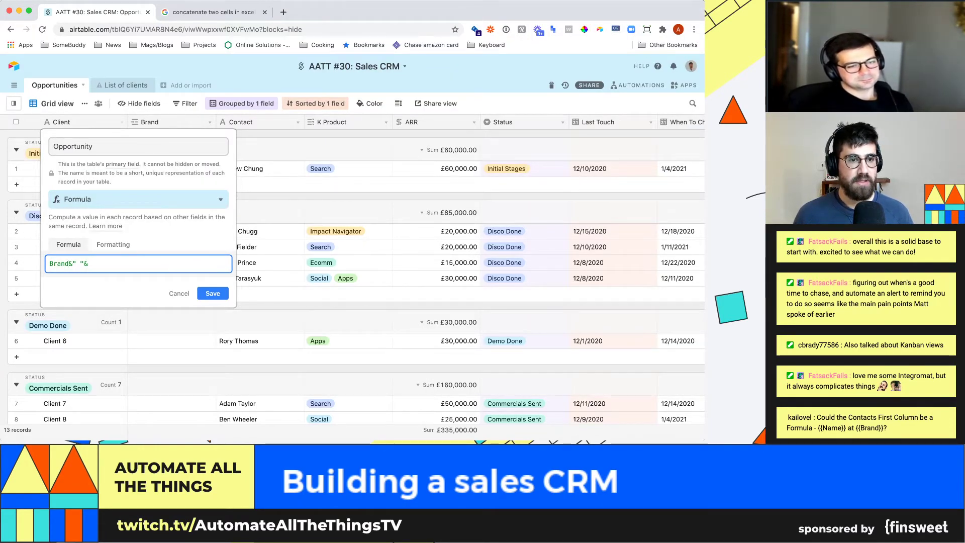
type("Contact")
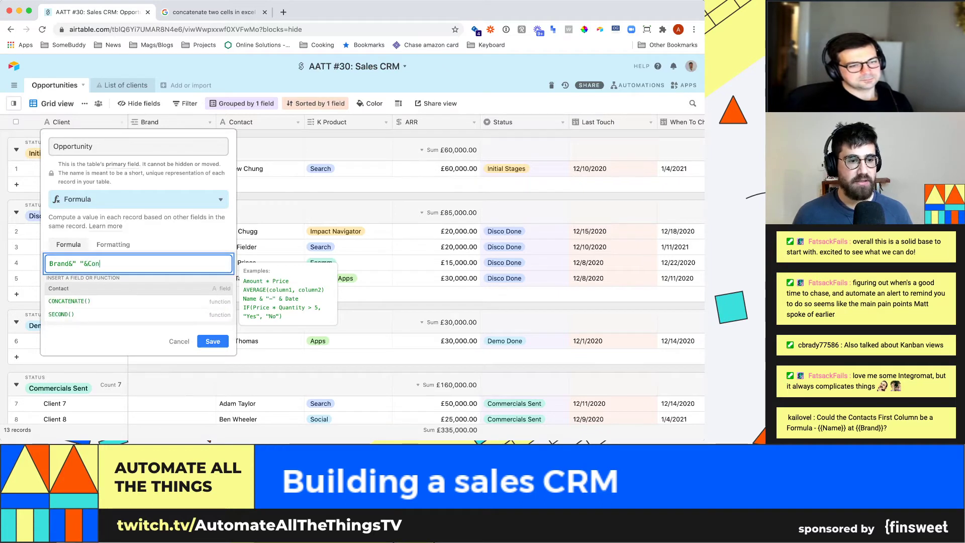
key("Return")
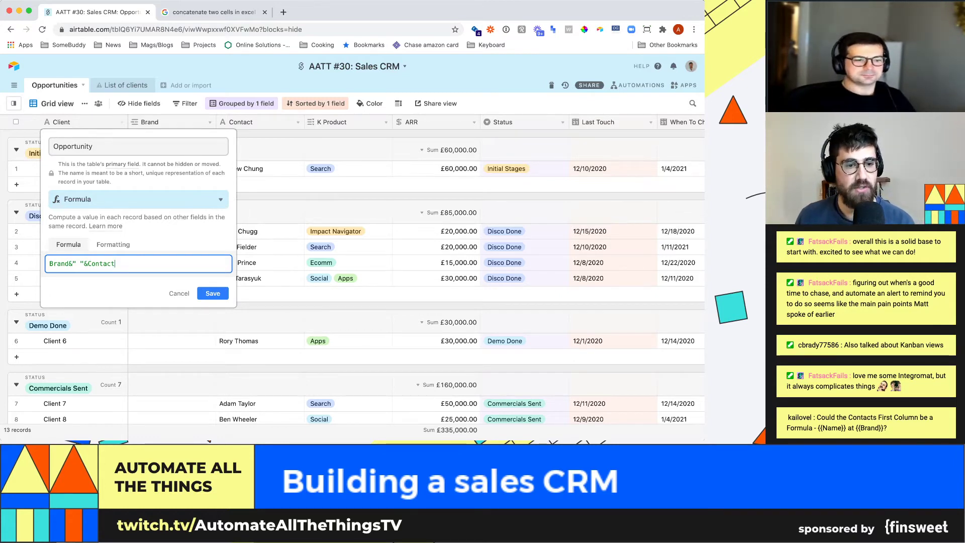
left_click(213, 294)
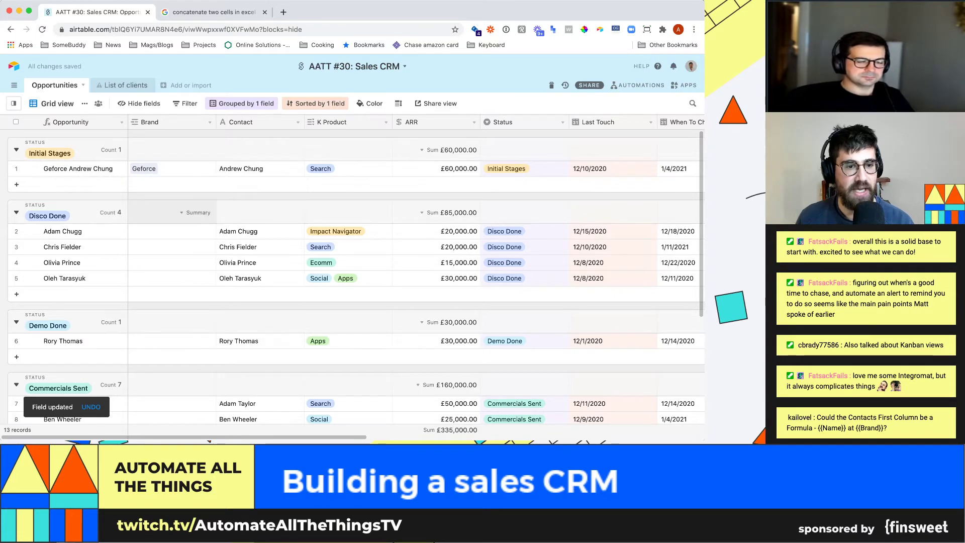
- Link Acer to the first Disco Done deal and Adidas to the second
left_click(171, 231)
left_click(135, 231)
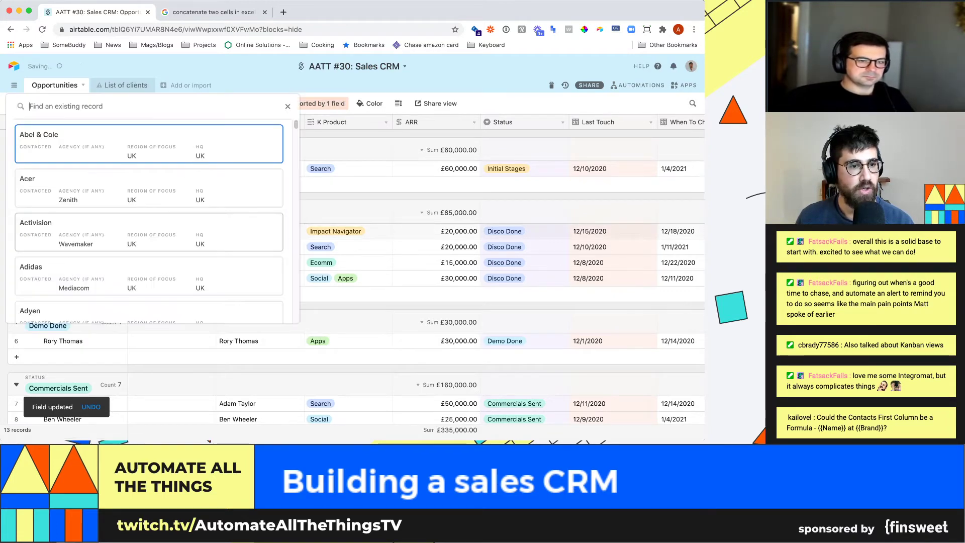
left_click(166, 203)
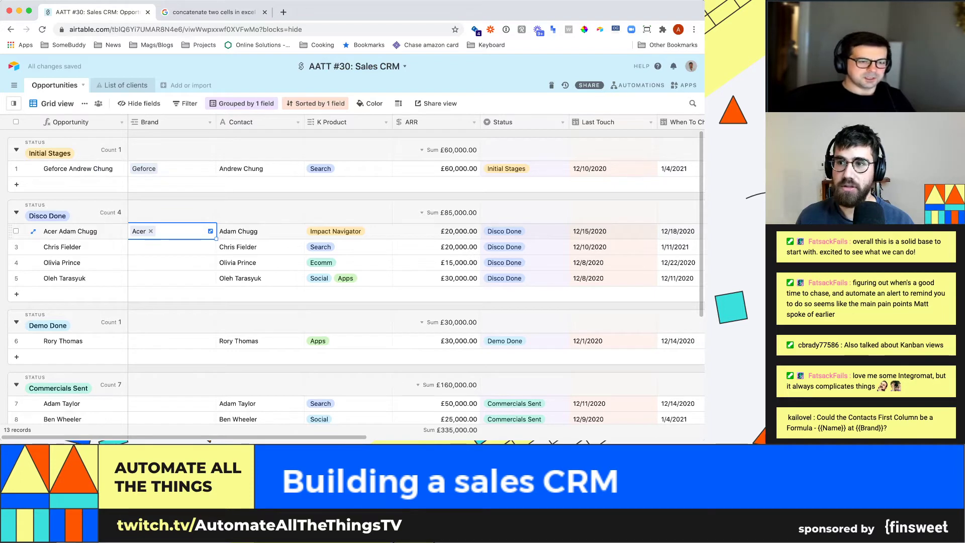
left_click(171, 247)
left_click(135, 247)
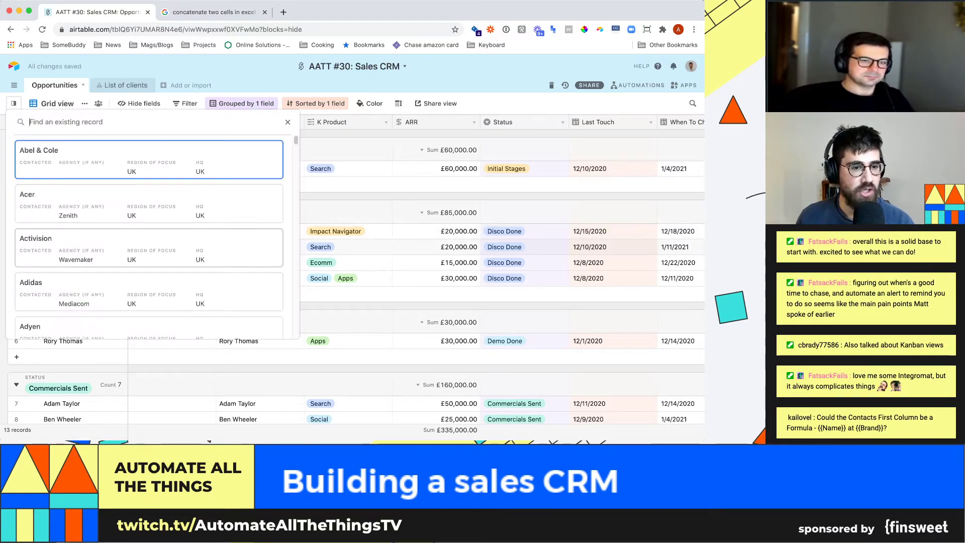
left_click(149, 292)
- Replace the first deal's contact with a new contact name
double_click(260, 231)
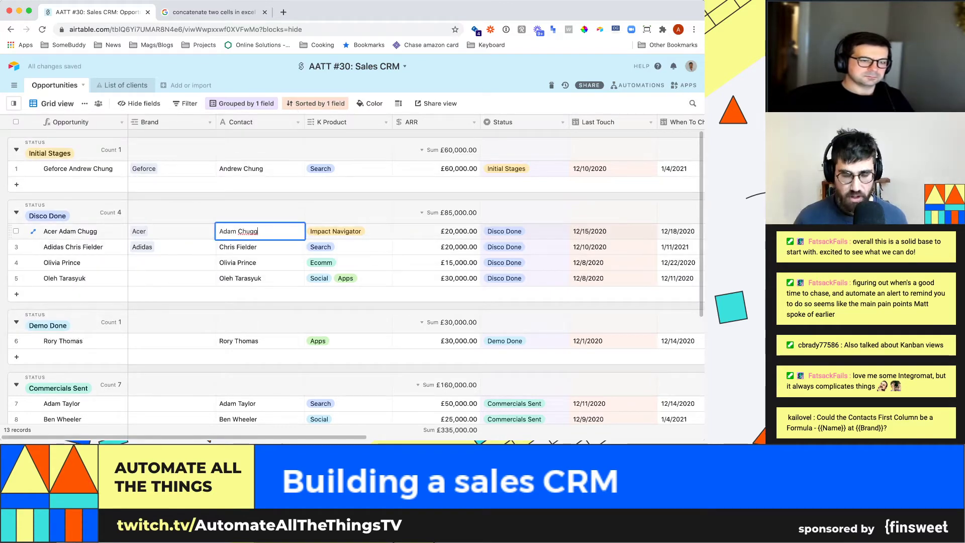
key("super+a")
type("Jeff bezos")
key("Return")
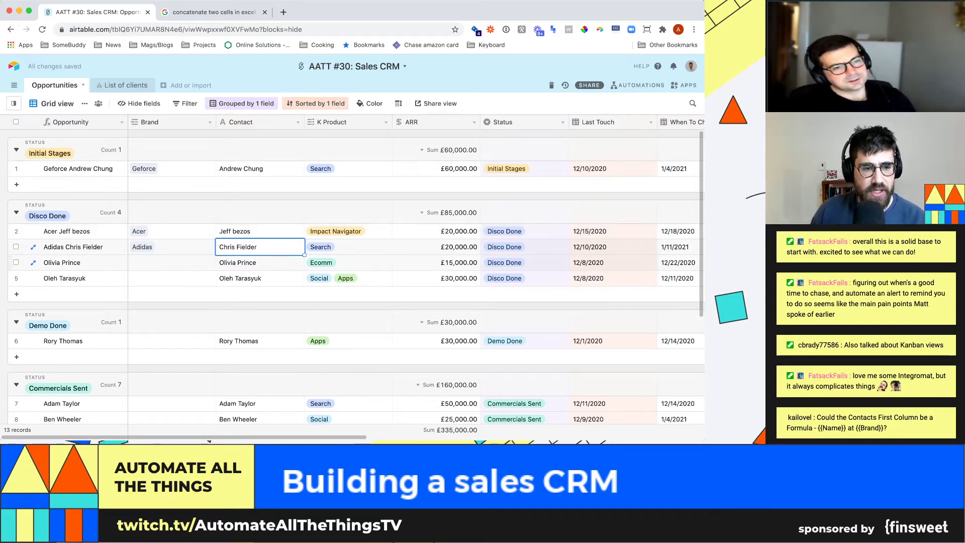
- Link Adidas to the third Disco Done deal, then bring up the to-do dashboard
left_click(171, 262)
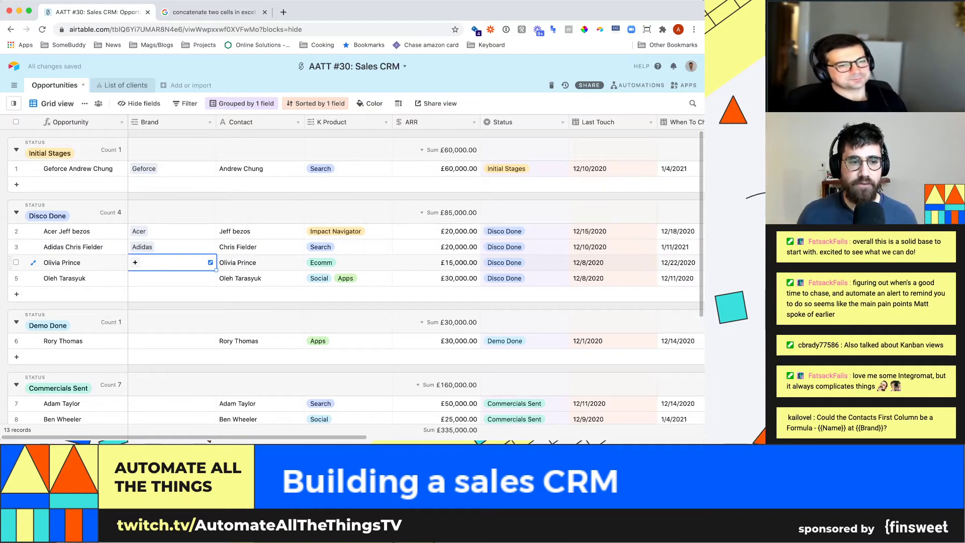
left_click(135, 262)
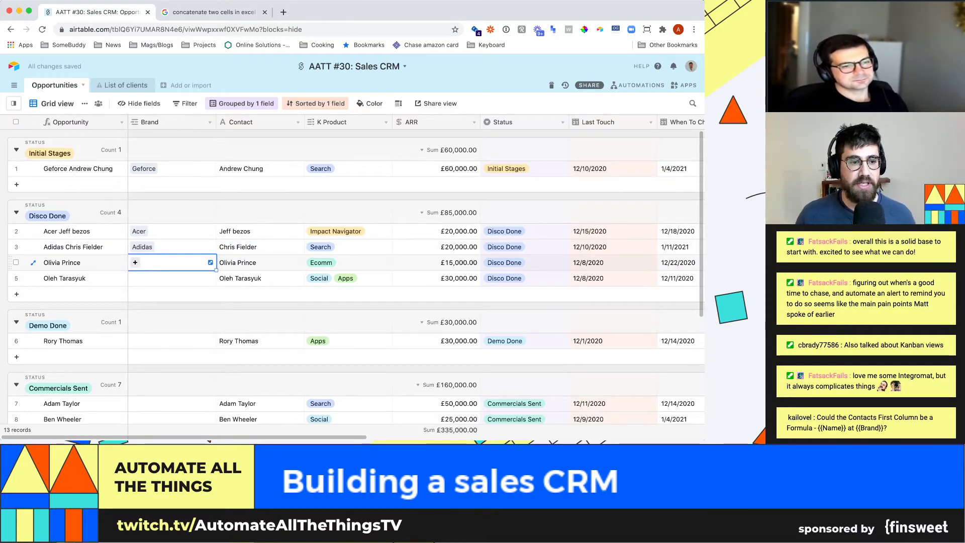
type("adid")
key("Return")
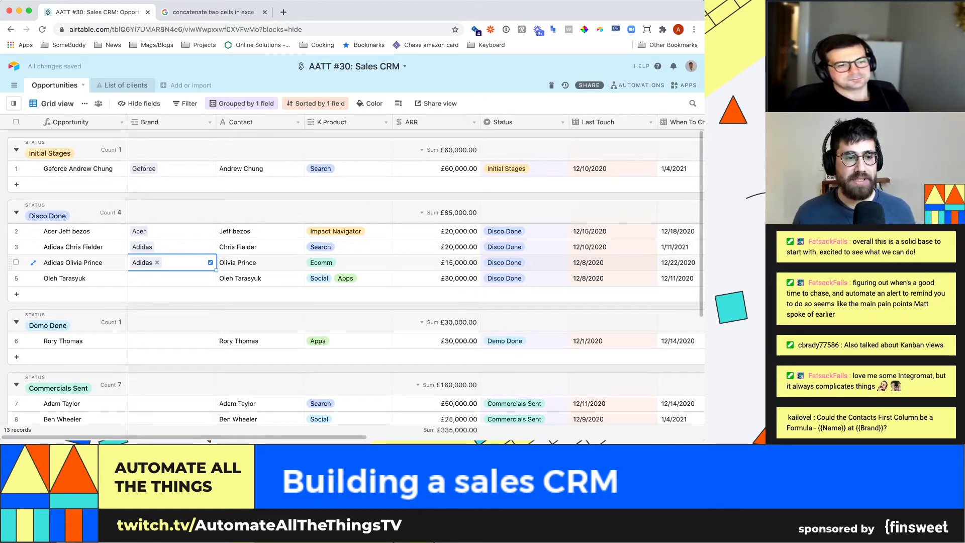
left_click(171, 278)
key("Escape")
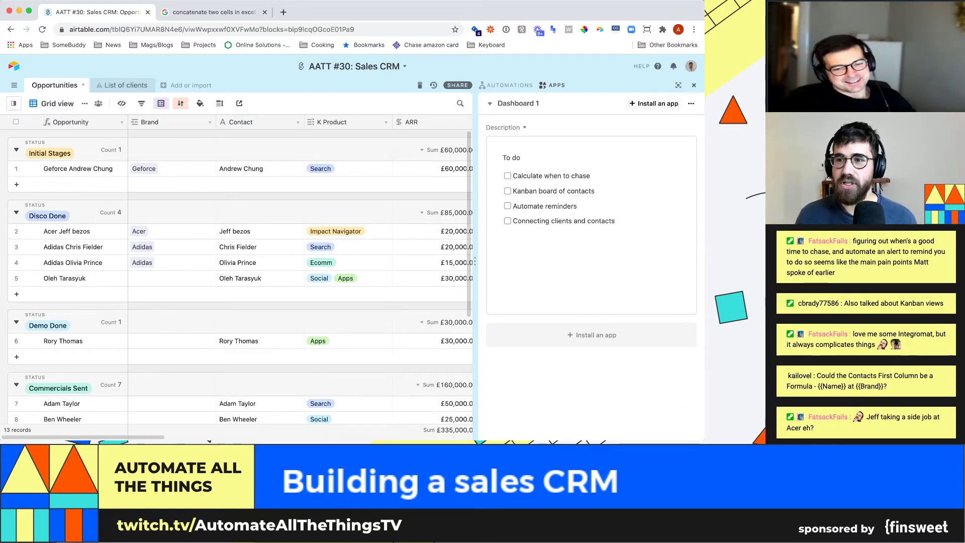
- Close the Apps dashboard and scroll the full-width grid right to the When To Chase and Notes columns
left_click(694, 85)
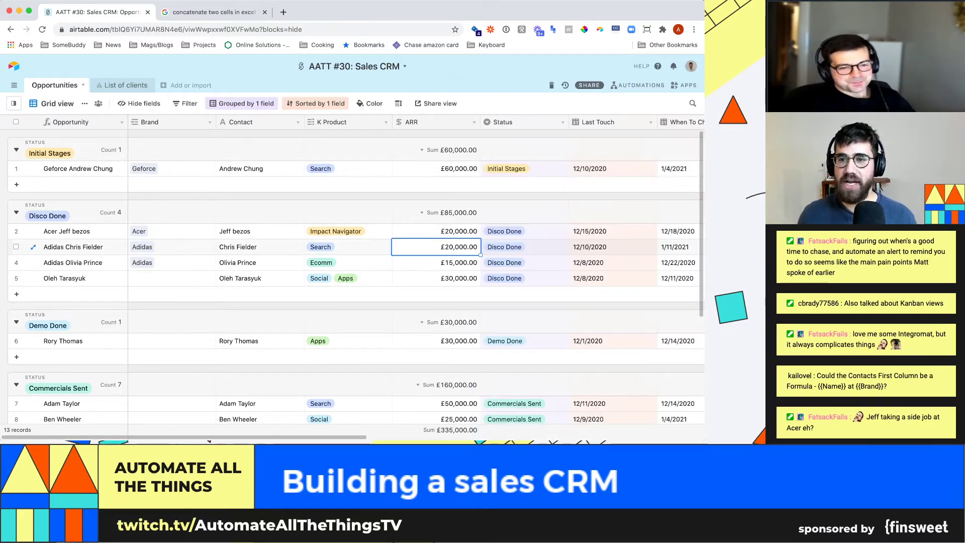
left_click(679, 246)
scroll(553, 277, "right", 5)
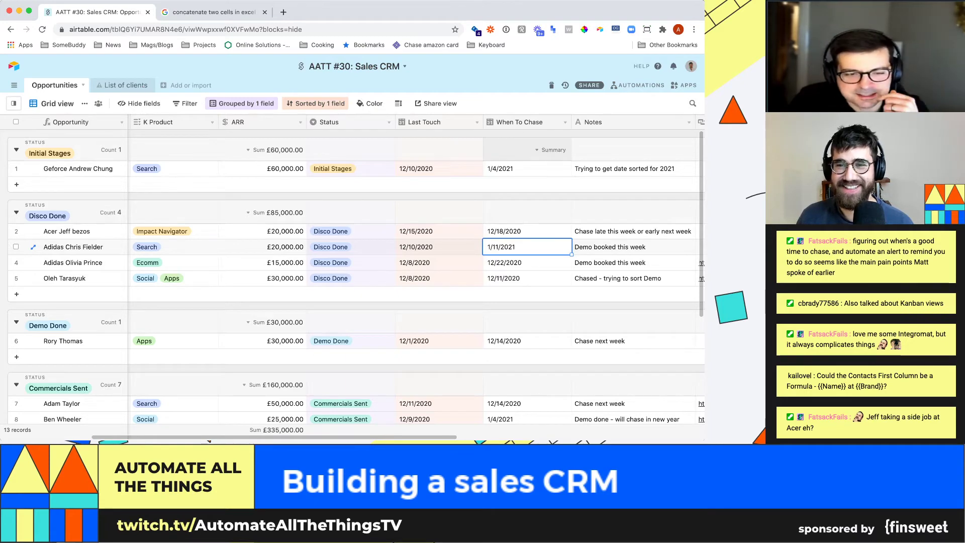
- Change the When To Chase field to the European date format
left_click(565, 122)
left_click(529, 137)
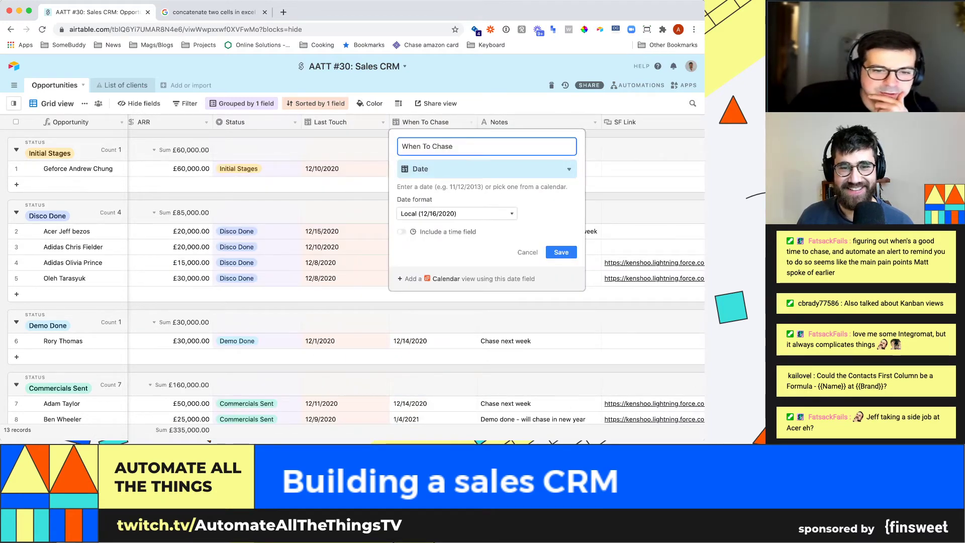
left_click(457, 213)
left_click(436, 245)
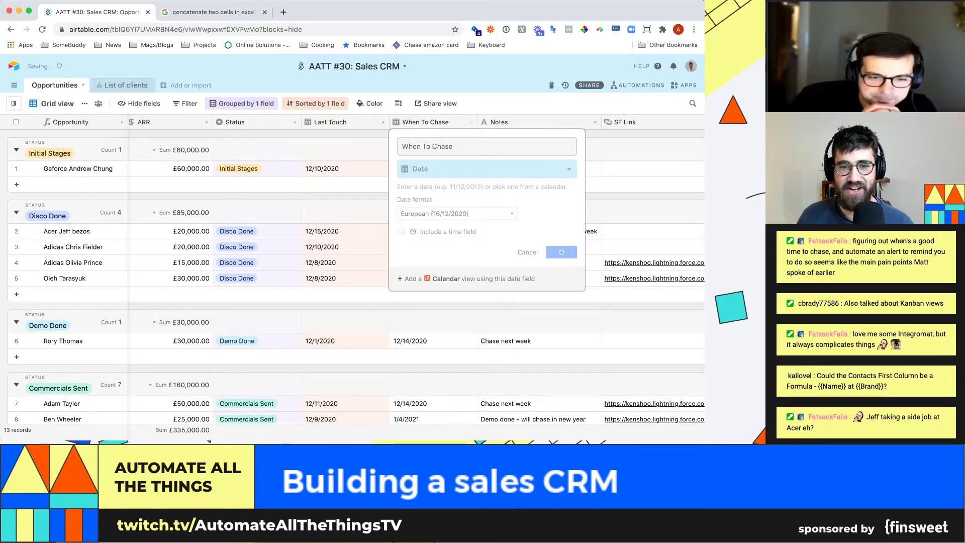
left_click(562, 252)
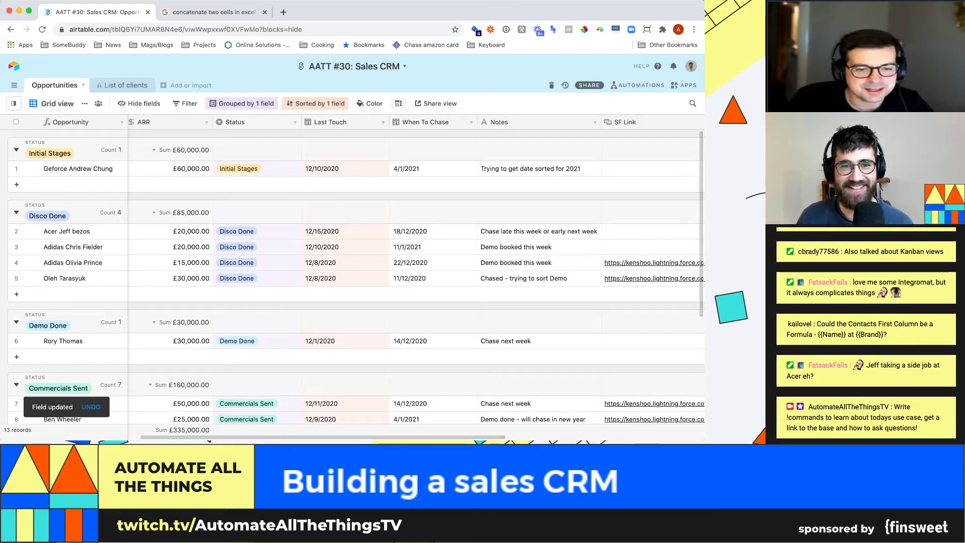
- Give Last Touch the European date format too, then check the 22/12/2020 and 11/12/2020 chase dates
left_click(383, 122)
left_click(347, 137)
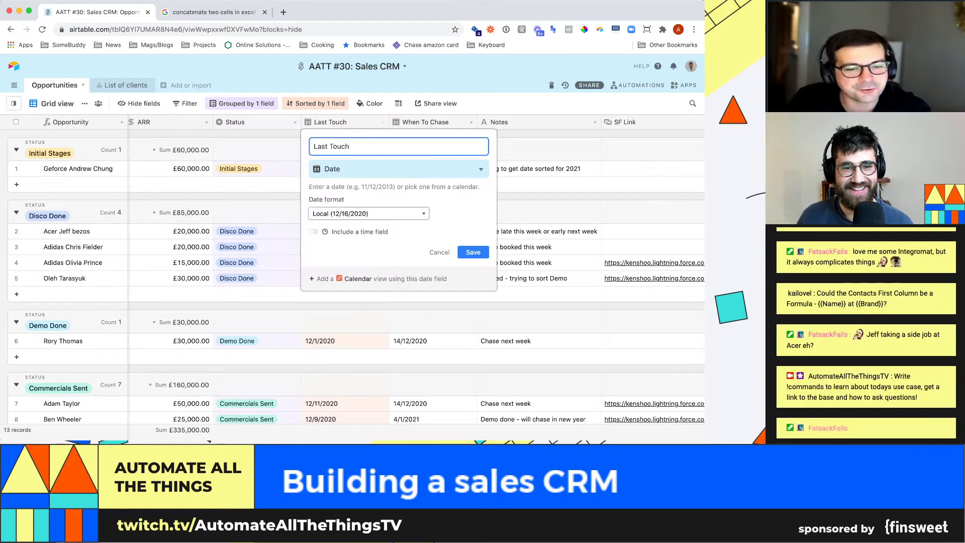
key("Return")
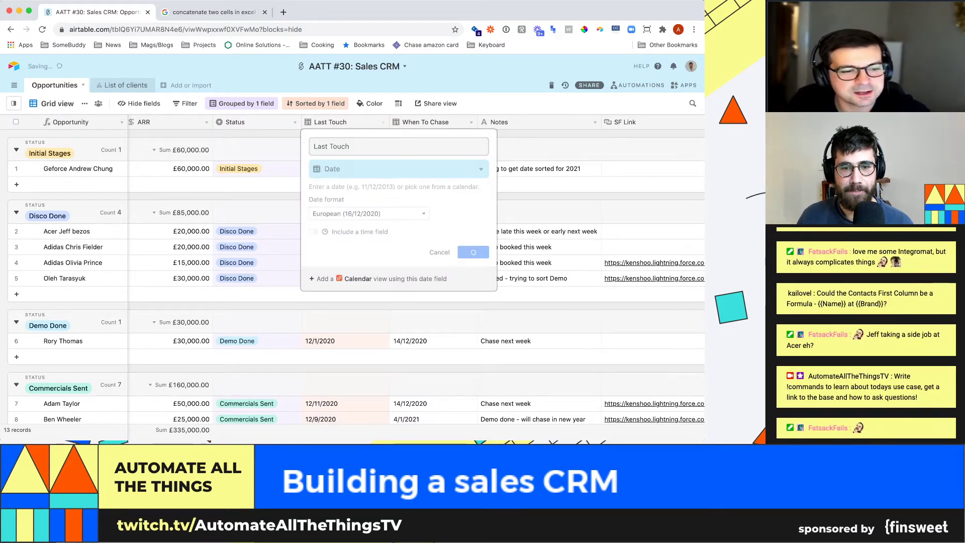
left_click(433, 262)
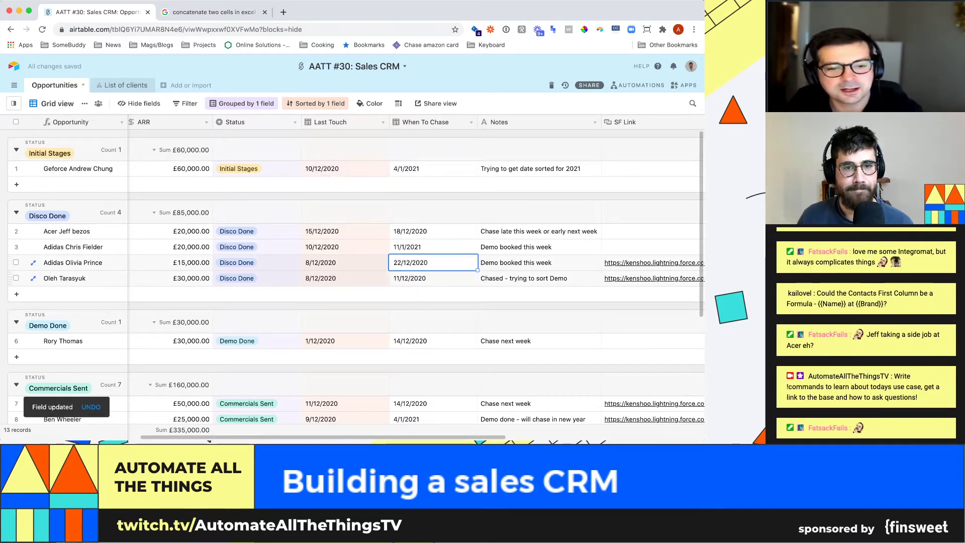
left_click(433, 278)
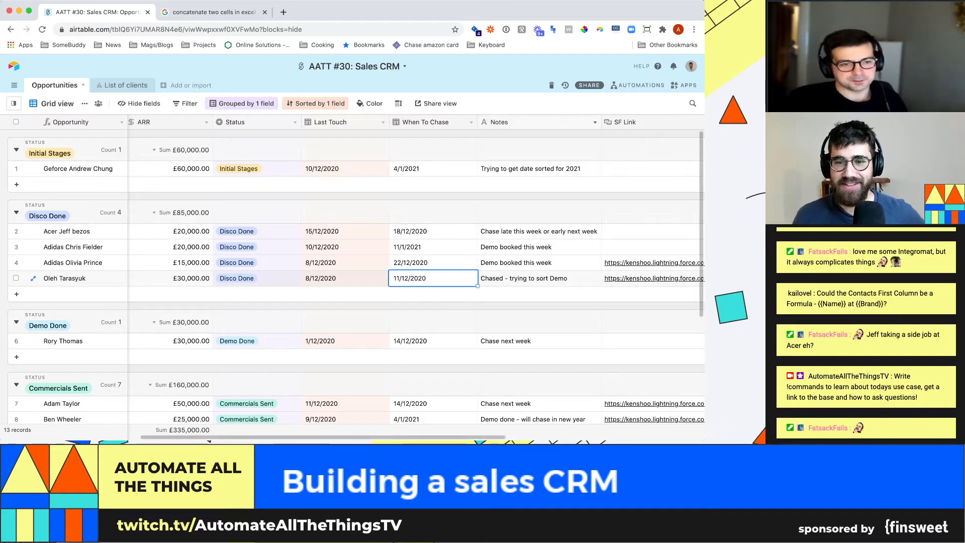
- Insert a Formula field named LATE! left of Notes, ready for its formula
left_click(595, 122)
left_click(507, 220)
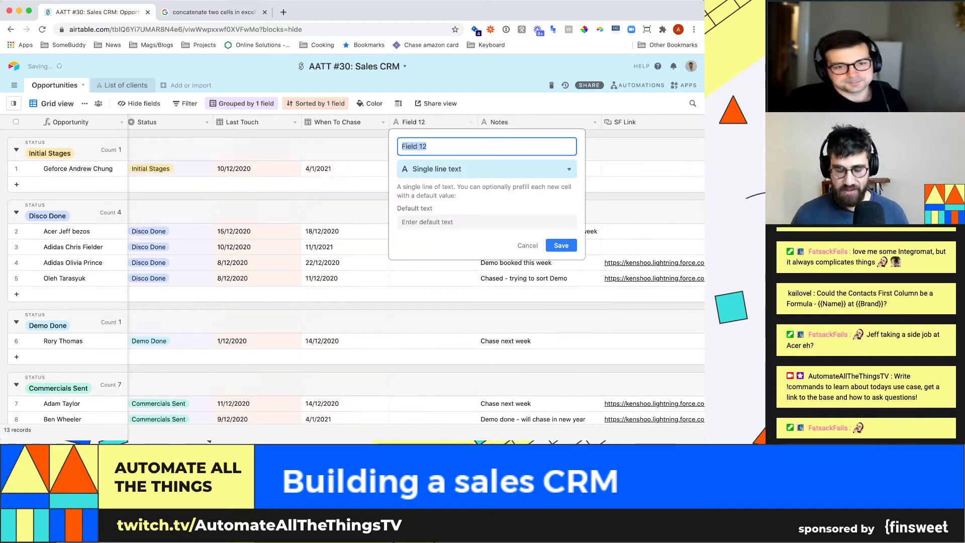
type("LATE!")
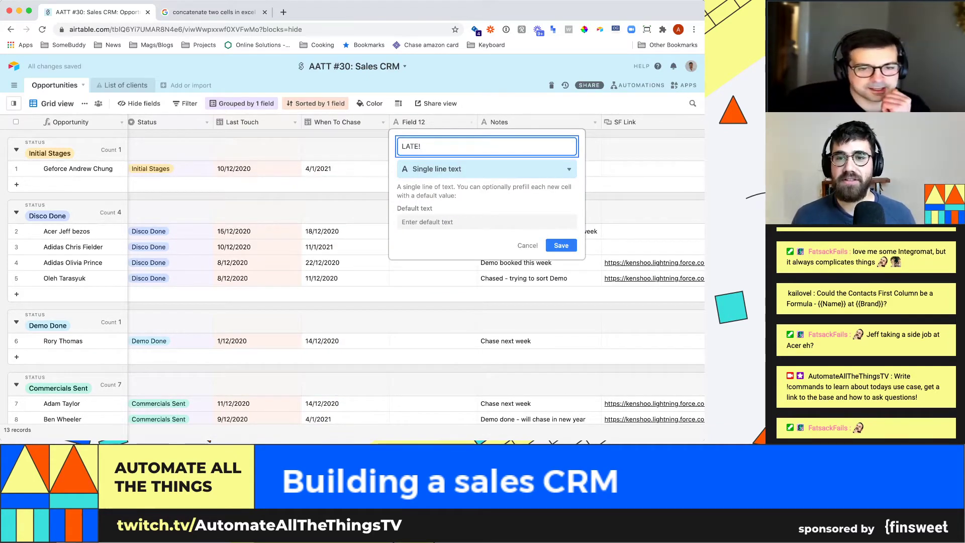
key("Tab")
key("Return")
type("form")
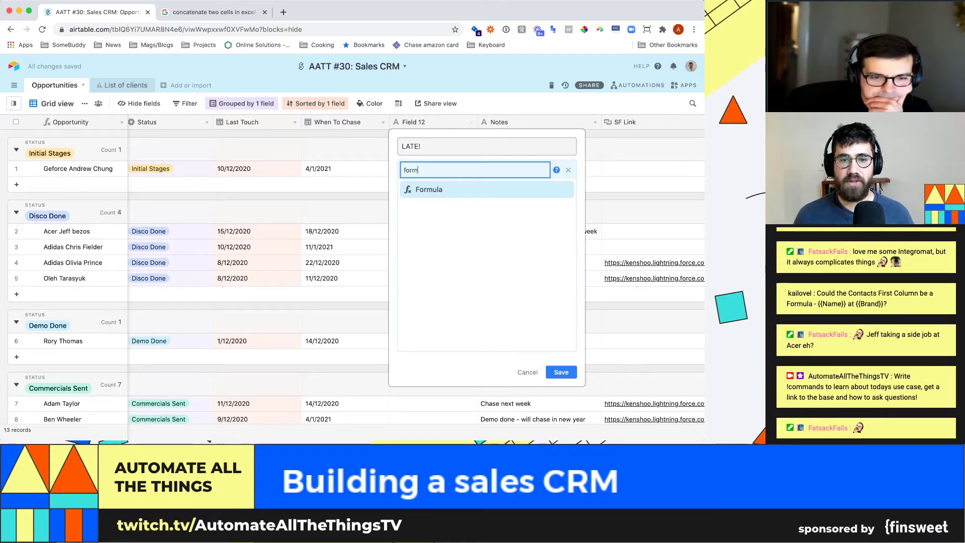
key("Return")
key("Tab")
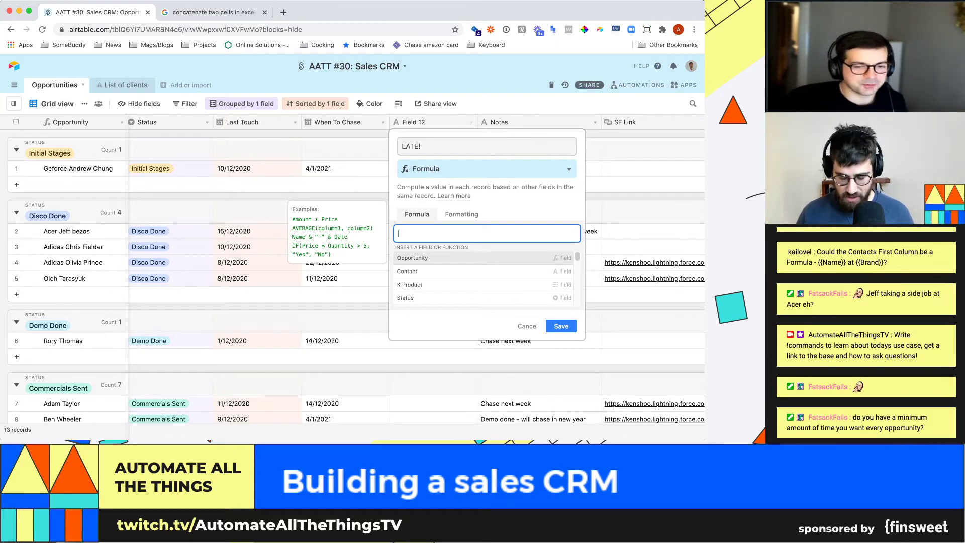
- Enter the formula if(today()>{When To Chase},"LATE","Were not late") and save the LATE! field
type("if")
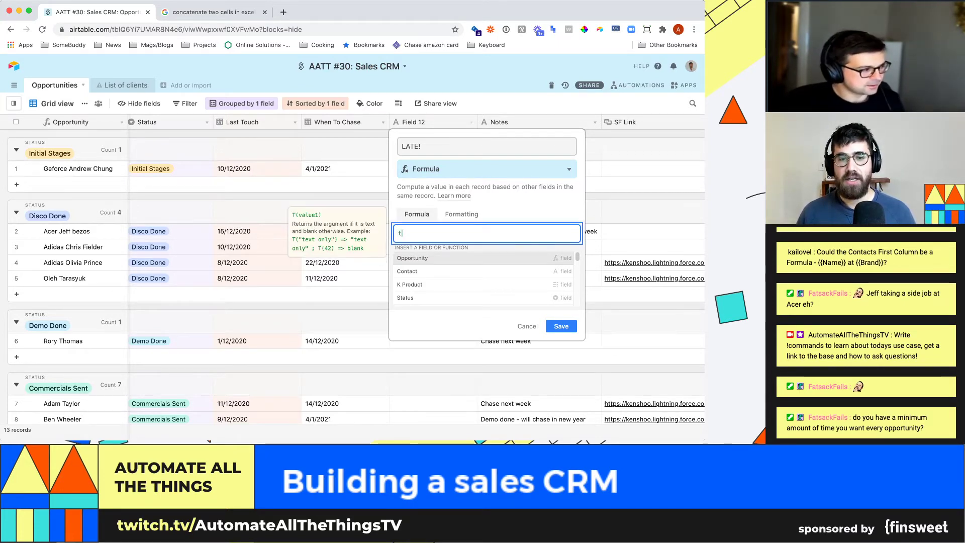
type("(today()")
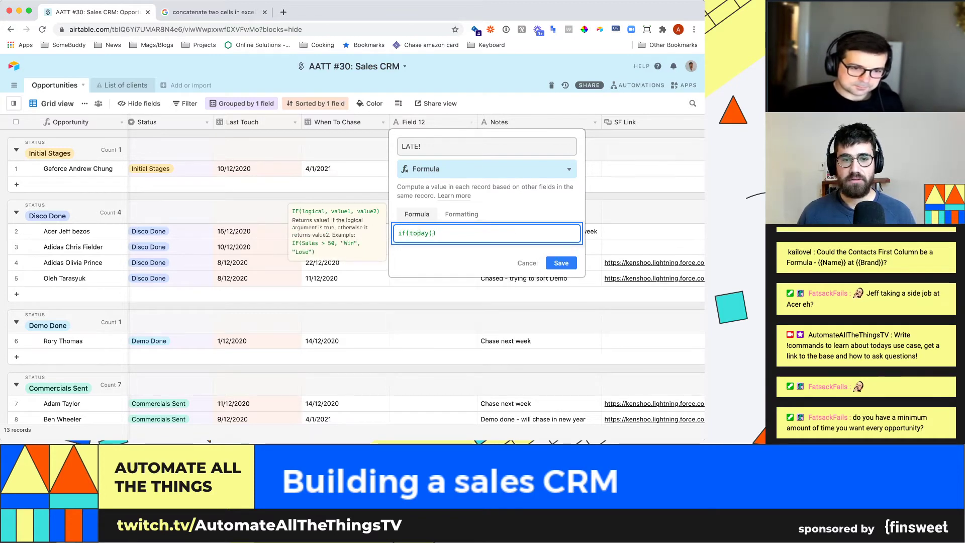
type("<")
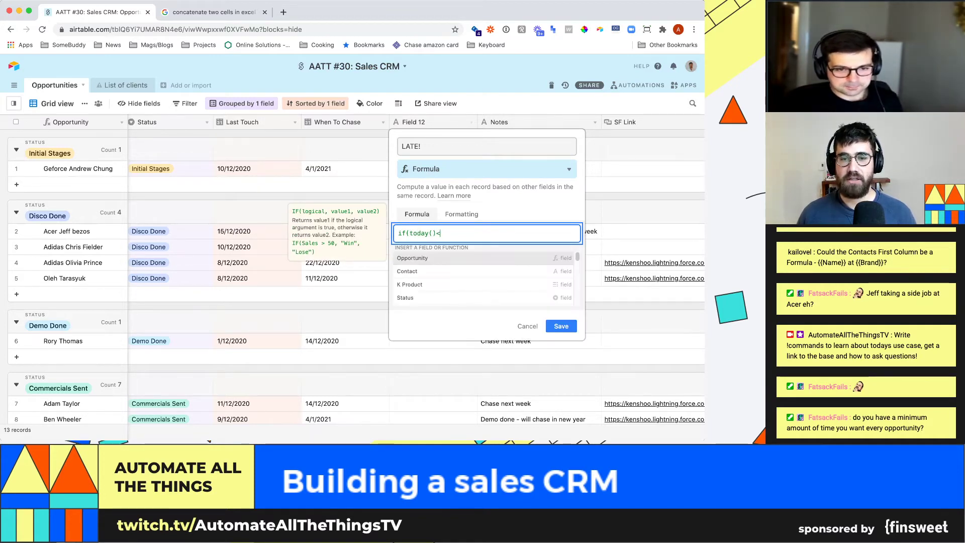
key("BackSpace")
type(">")
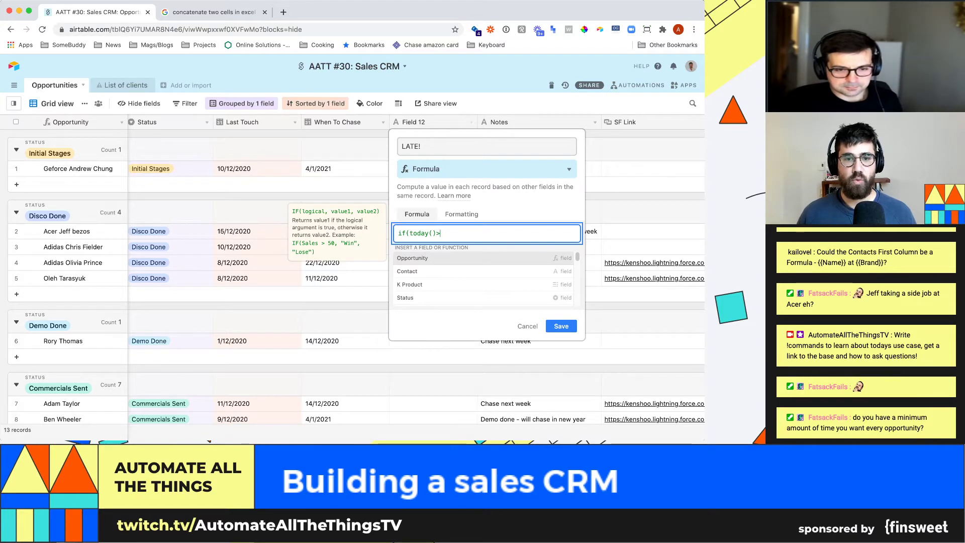
type("{Wh")
key("Return")
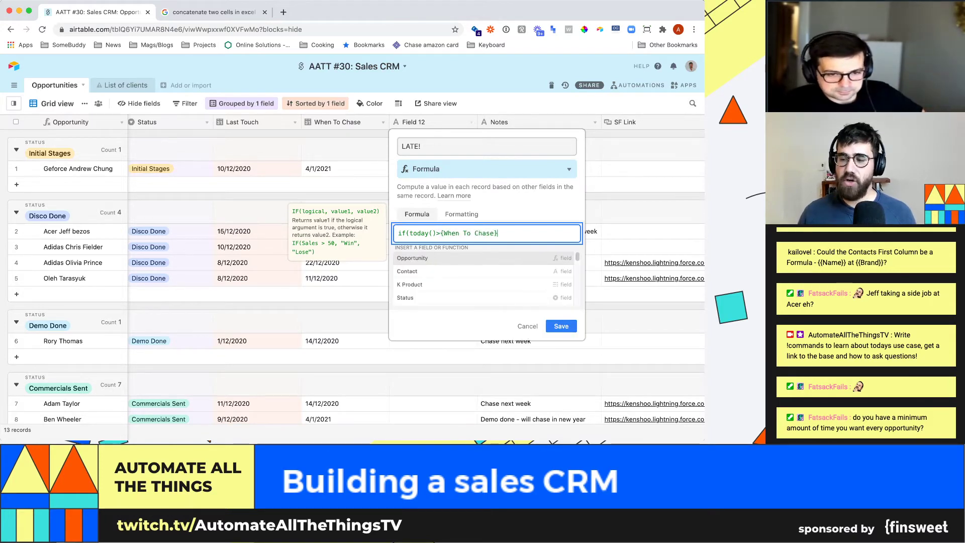
type(",")
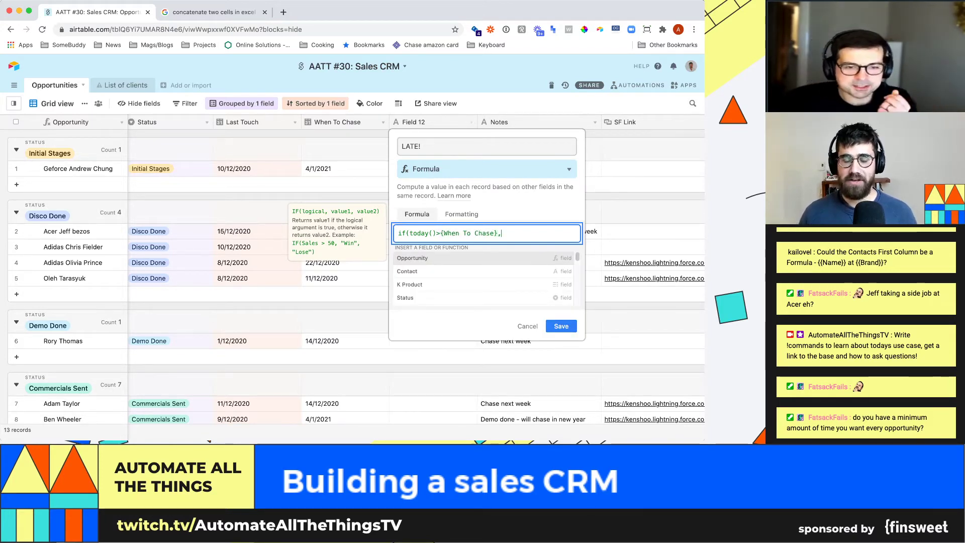
type("\"")
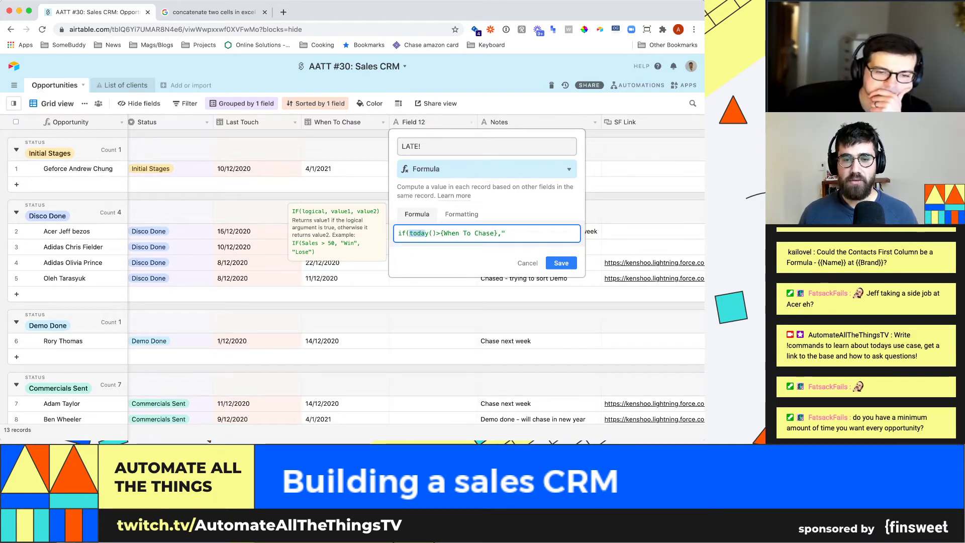
key("shift+Right")
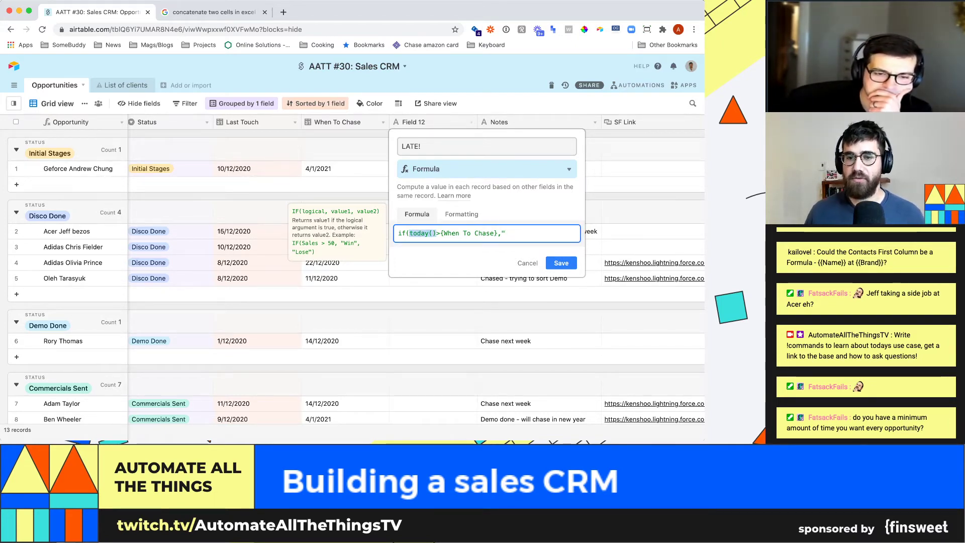
key("Right")
key("Right")
key("Right")
key("Right")
key("Right")
key("Right")
key("Right")
key("Right")
key("Right")
key("Right")
key("Right")
key("Right")
key("Right")
key("Right")
key("Right")
key("Right")
key("shift+Left")
key("shift+Left")
key("shift+Left")
key("shift+Left")
key("shift+Left")
key("shift+Left")
key("shift+Left")
key("shift+Left")
key("shift+Left")
key("shift+Left")
key("shift+Left")
key("shift+Left")
key("shift+Left")
key("shift+Left")
key("shift+Left")
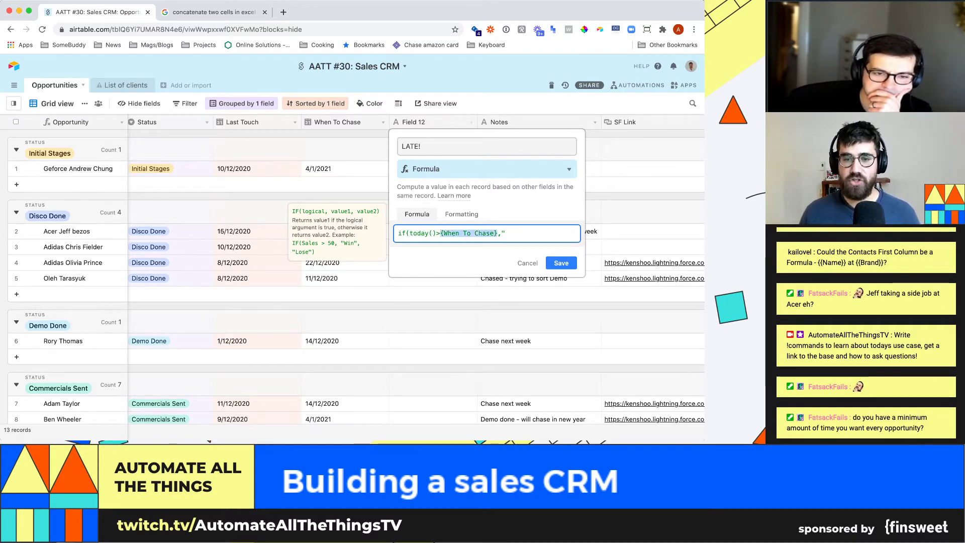
type("LATE\"")
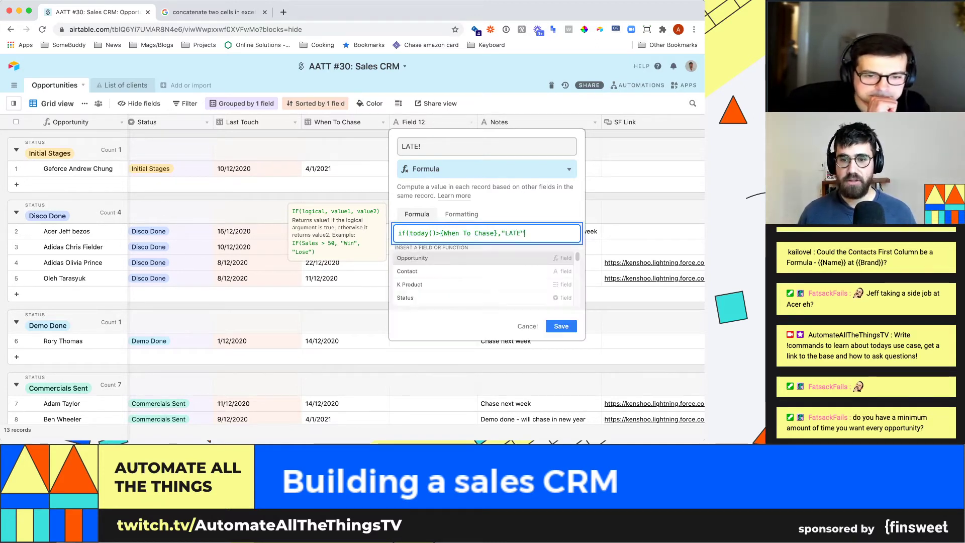
type(",\"We;re n're n")
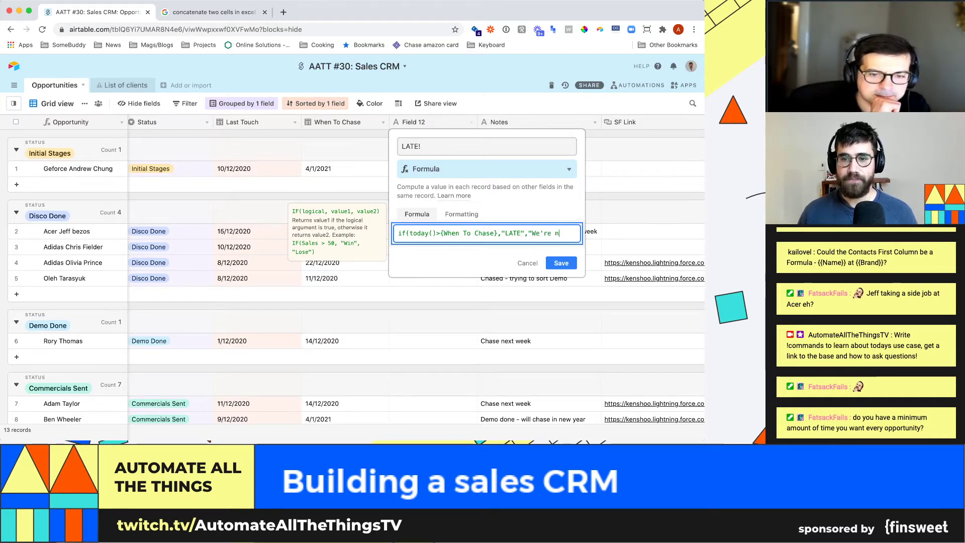
key("BackSpace")
key("BackSpace")
key("BackSpace")
key("BackSpace")
key("BackSpace")
type("re not late\")")
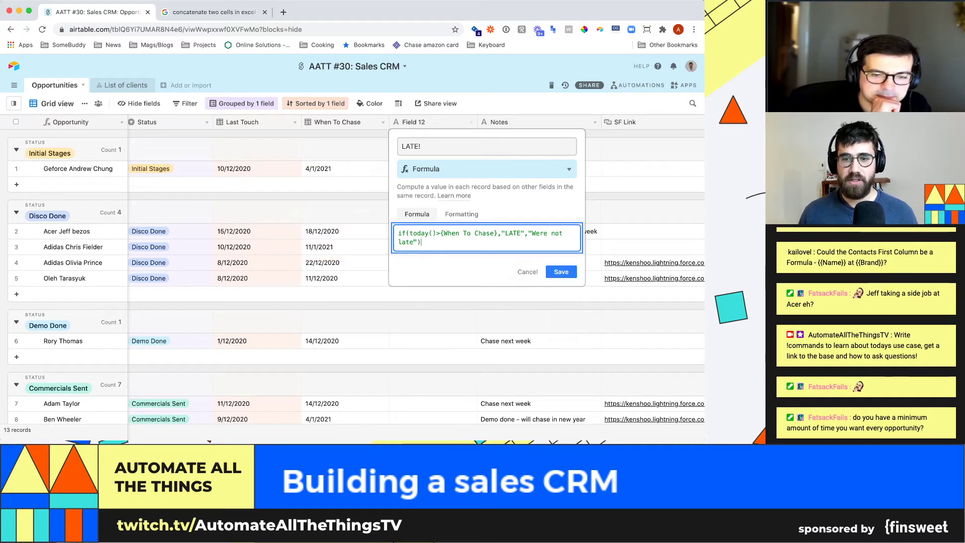
key("Return")
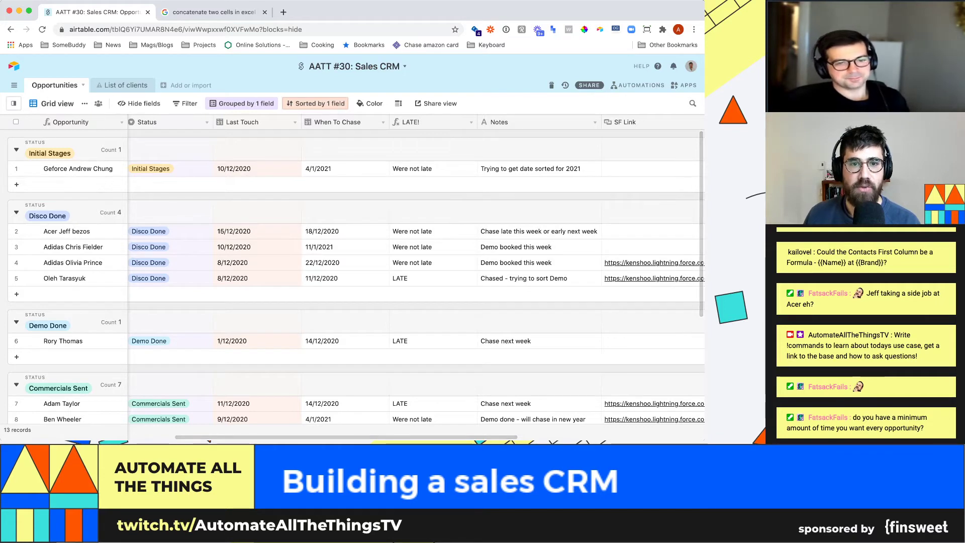
- Add a pink record-colour condition based on the LATE! field
left_click(370, 103)
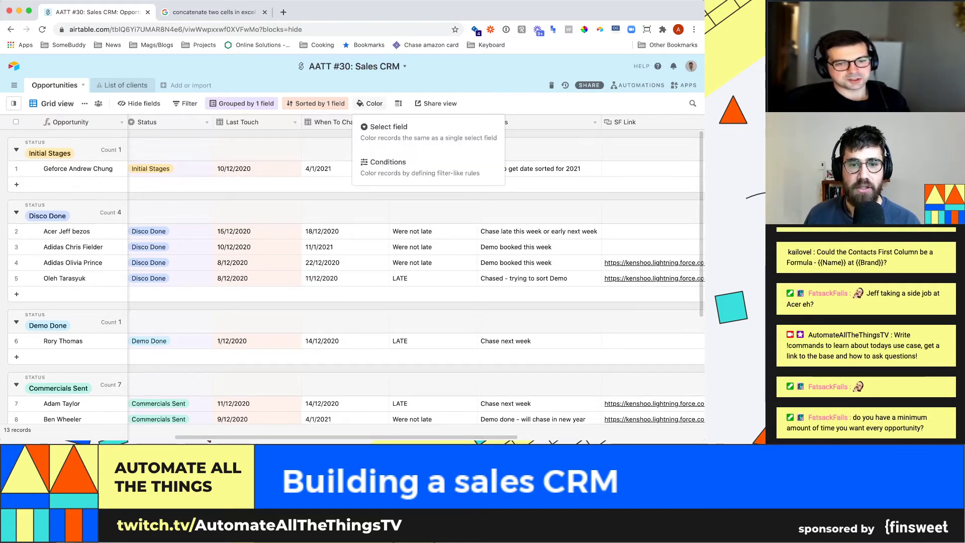
left_click(402, 166)
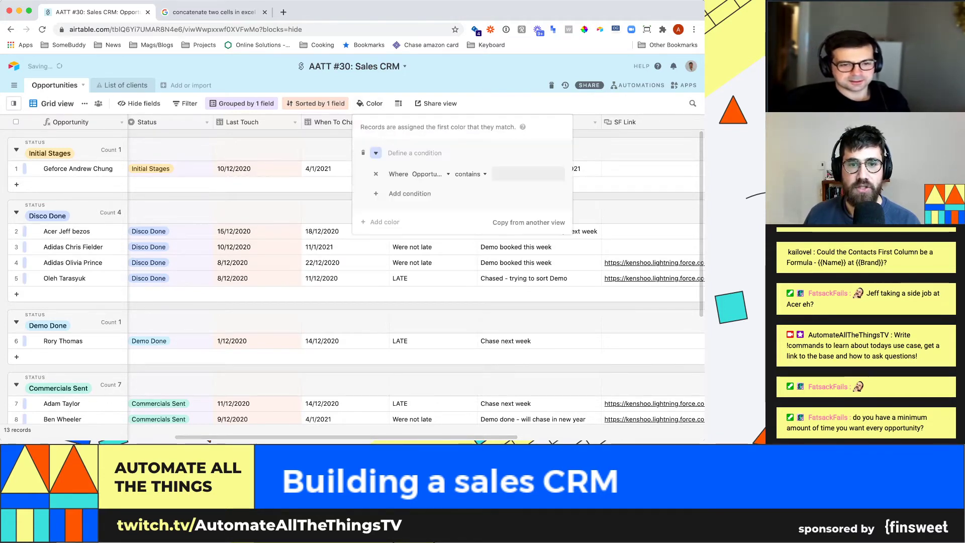
left_click(376, 153)
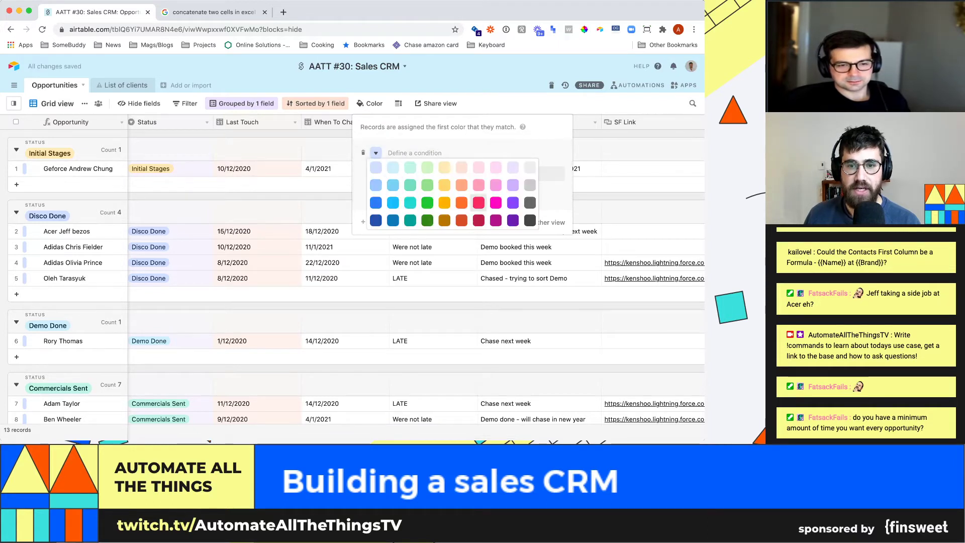
left_click(478, 202)
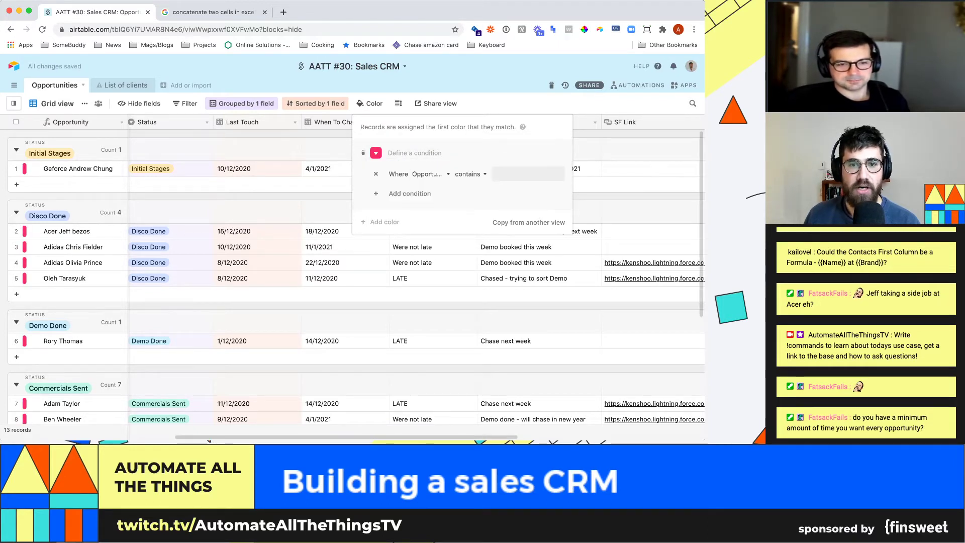
left_click(429, 174)
scroll(447, 246, "down", 5)
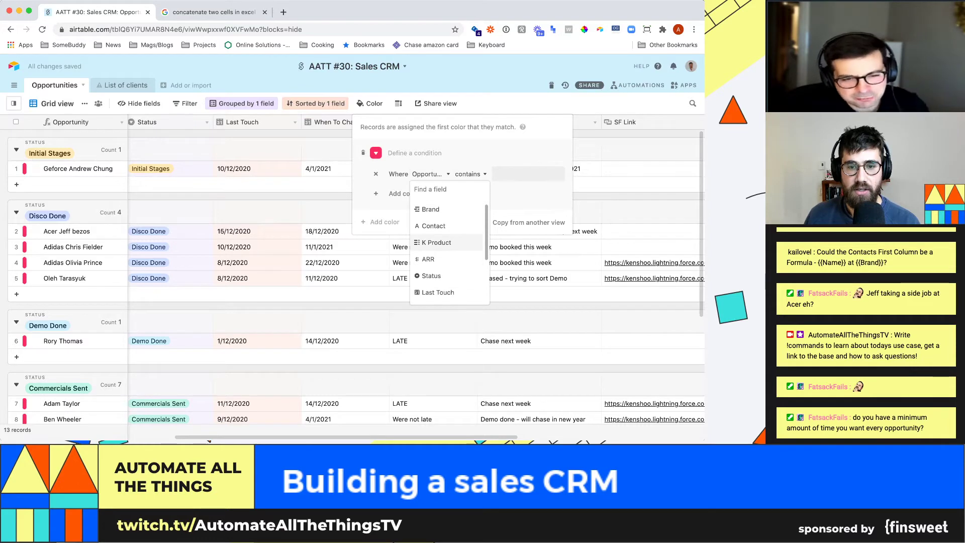
left_click(430, 246)
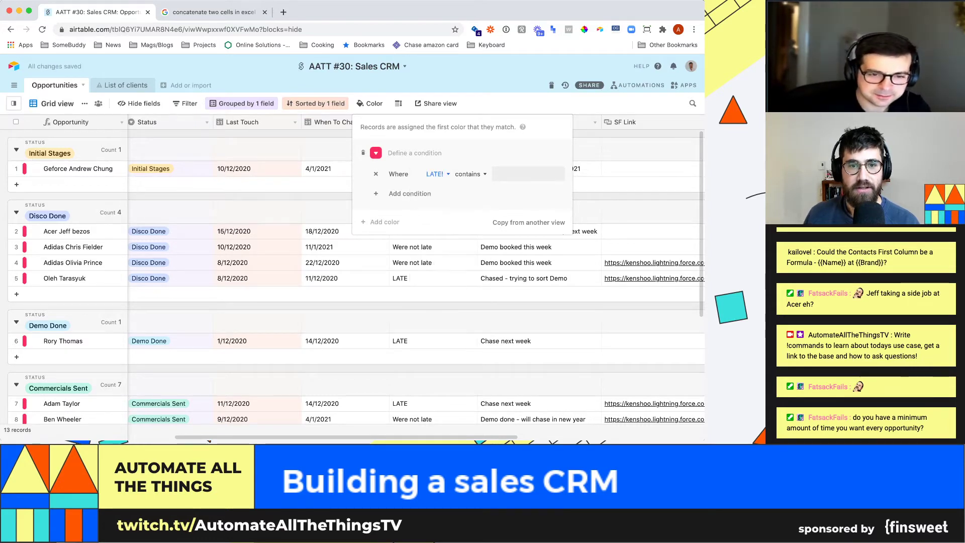
left_click(376, 153)
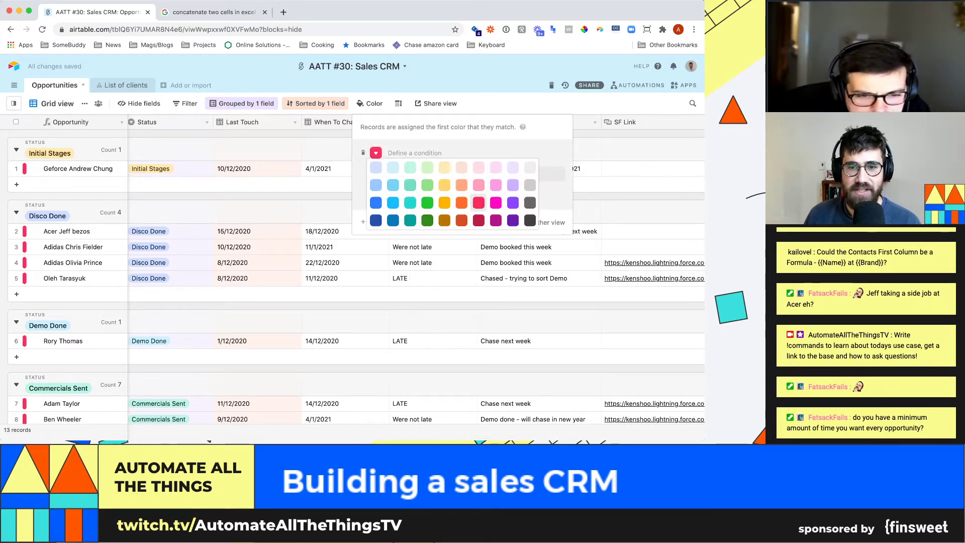
left_click(478, 203)
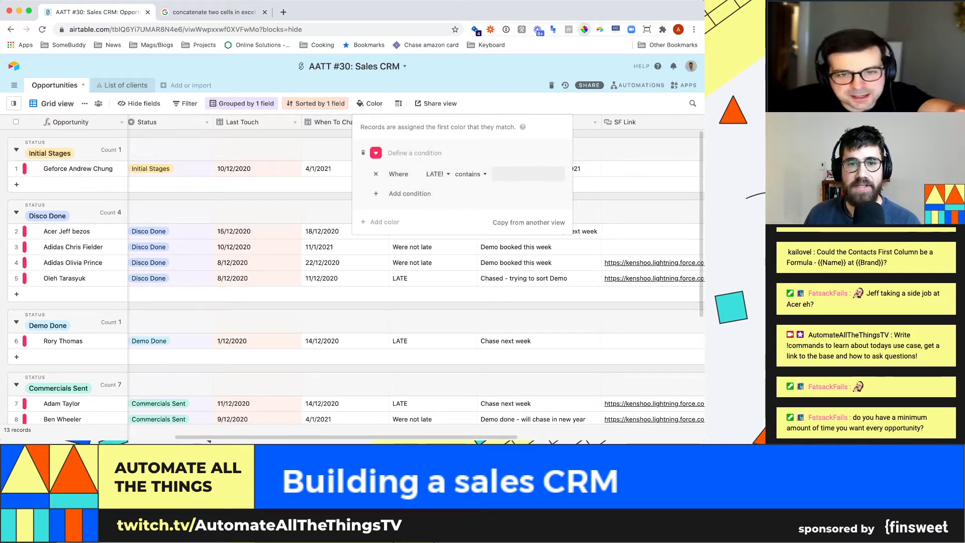
- Sample the rule's pink with the ColorPick eyedropper to capture F82C60, then start a new browser tab
left_click(584, 29)
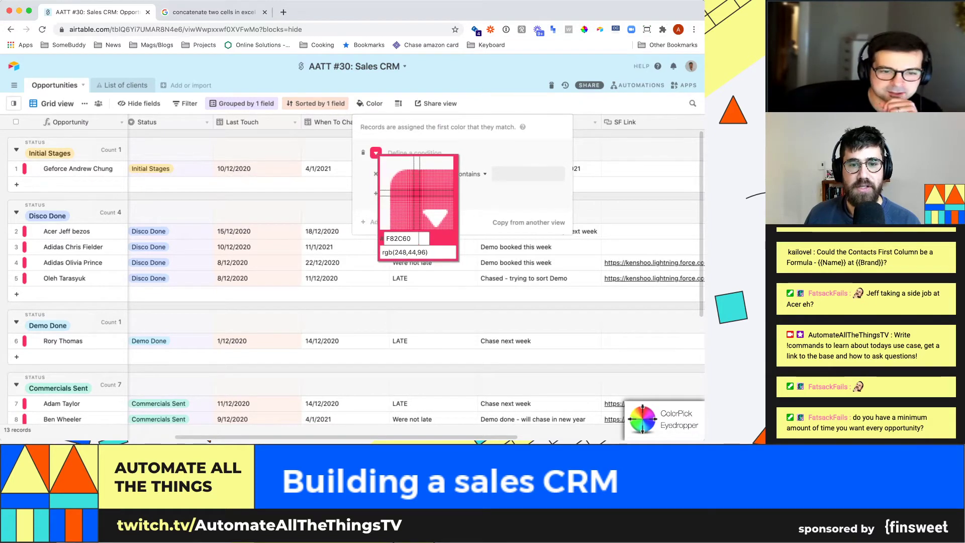
left_click(416, 193)
key("super+c")
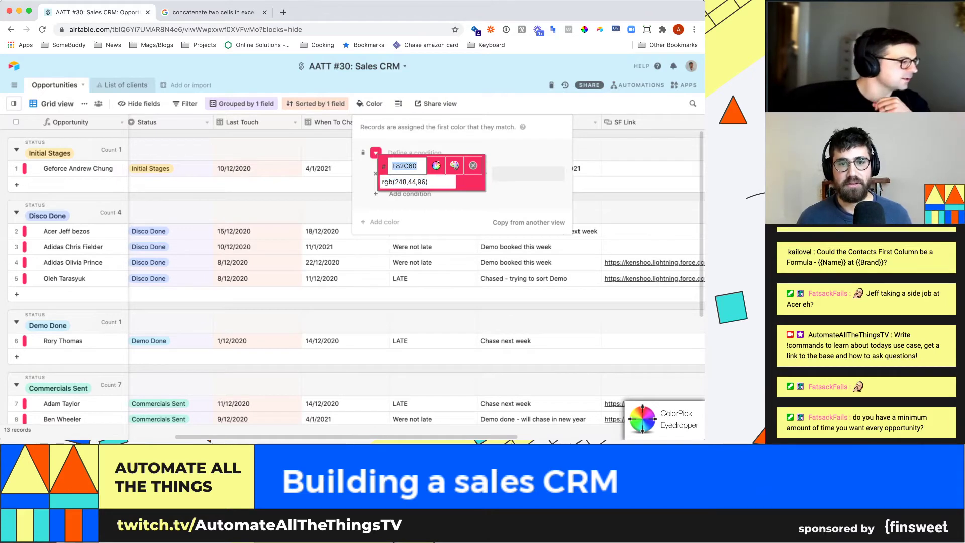
left_click(405, 182)
key("super+Tab")
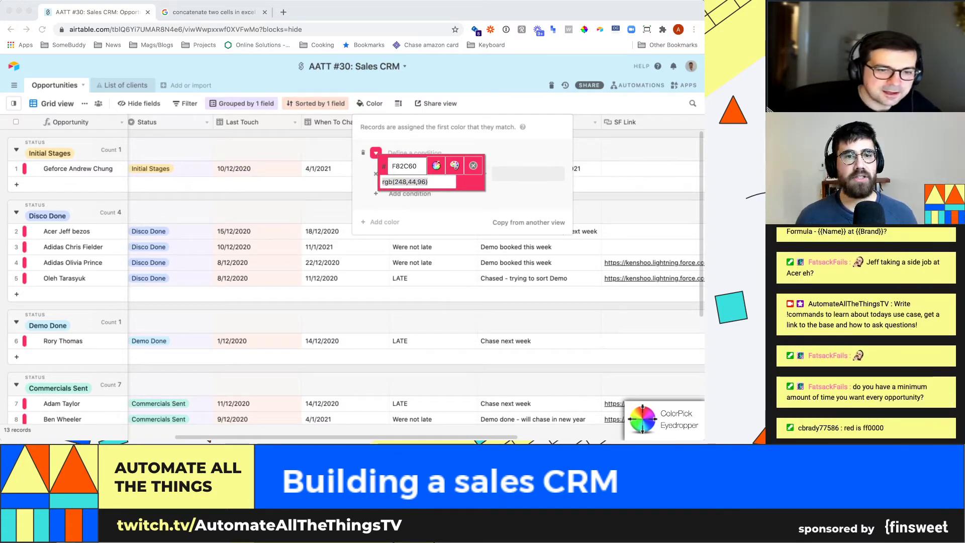
key("super+t")
- Search 'what color is F82C60', confirm RGB 248, 44, 96 on color-hex.com, and return to Airtable
type("wha")
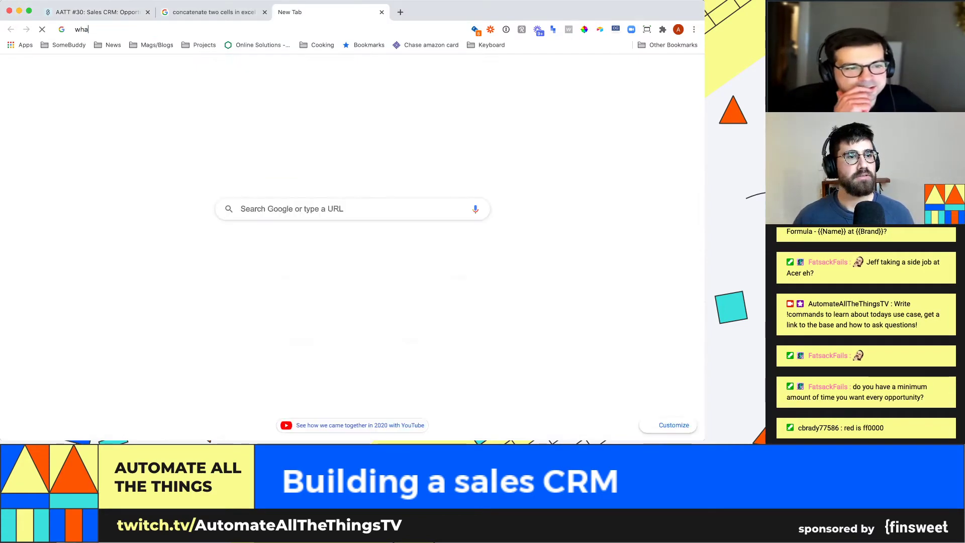
type("t color is")
key("super+v")
key("Return")
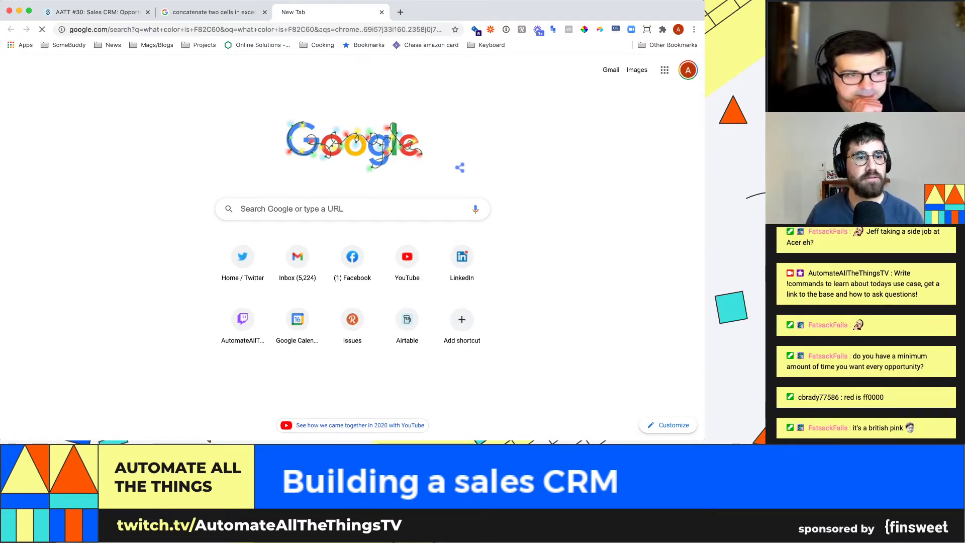
left_click(129, 156)
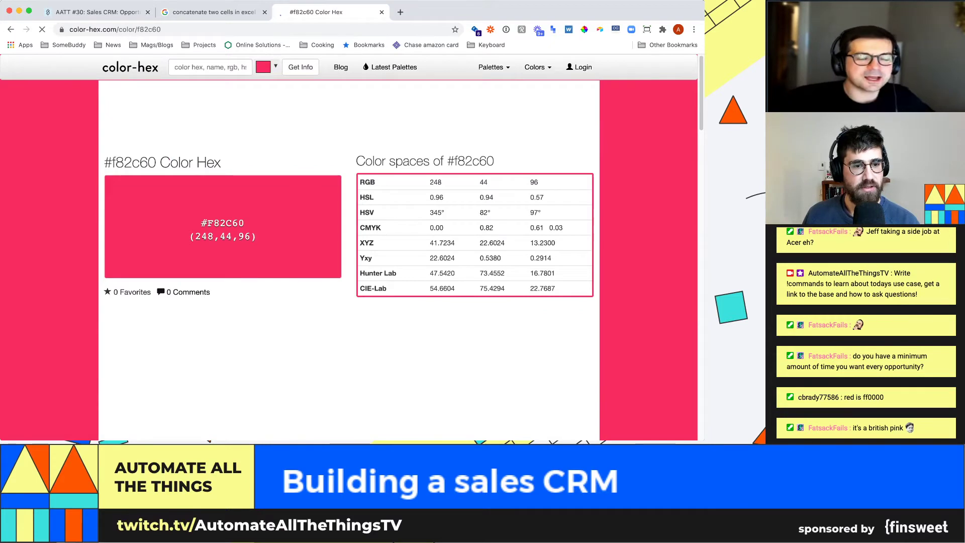
double_click(204, 236)
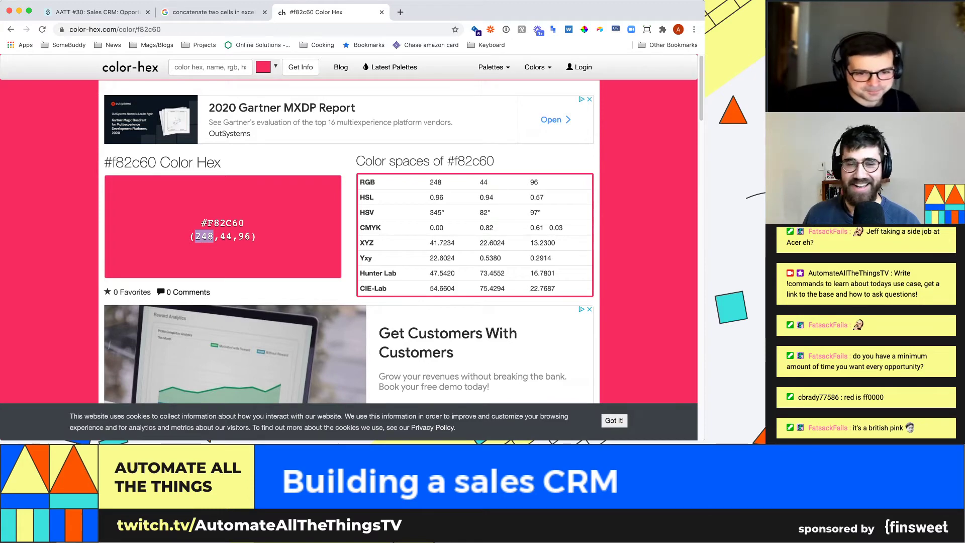
scroll(349, 229, "down", 3)
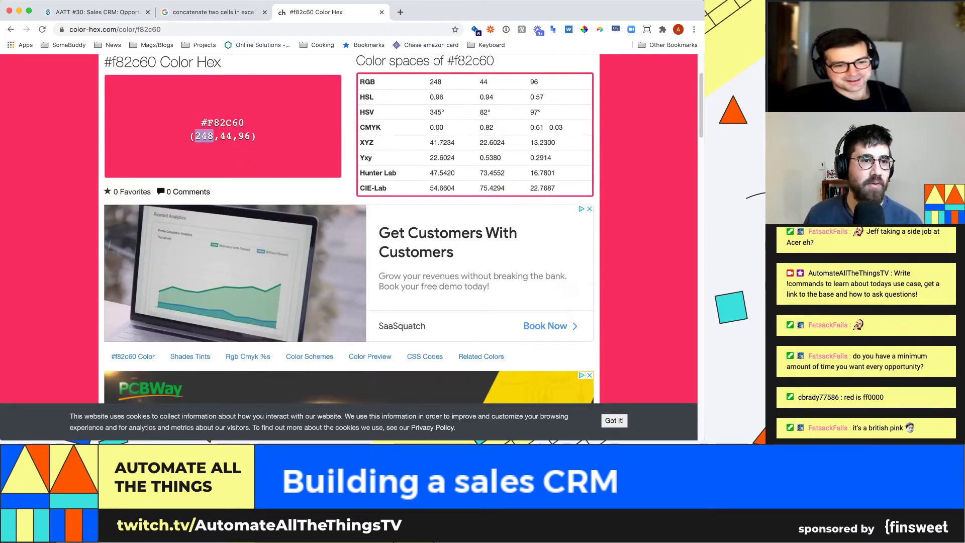
left_click(96, 12)
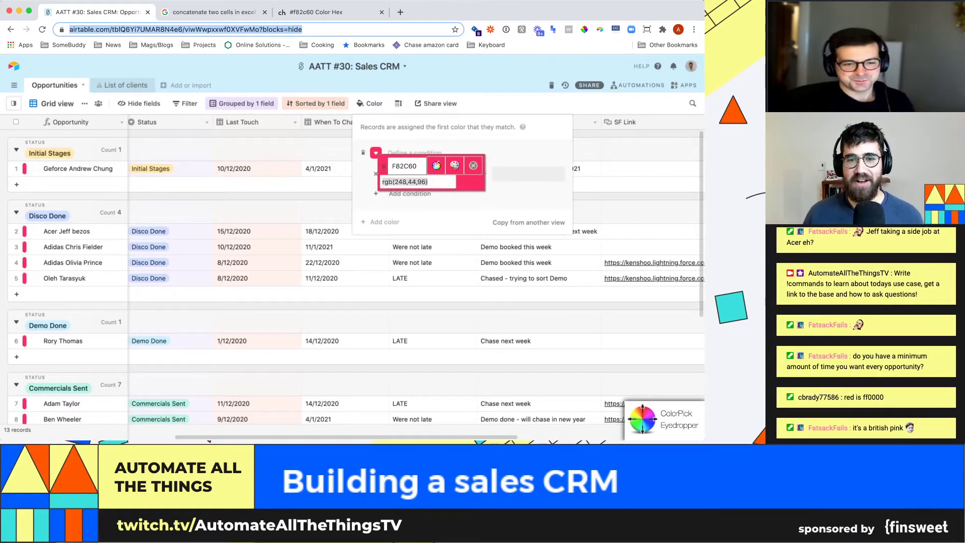
- Change the pink colour condition to LATE! is exactly LATE, then show the views list
left_click(462, 207)
key("Escape")
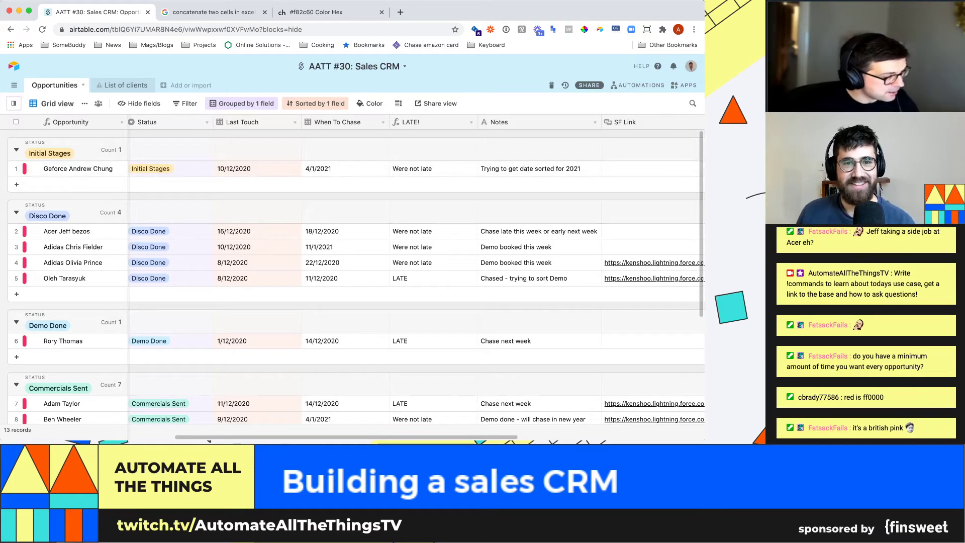
left_click(371, 104)
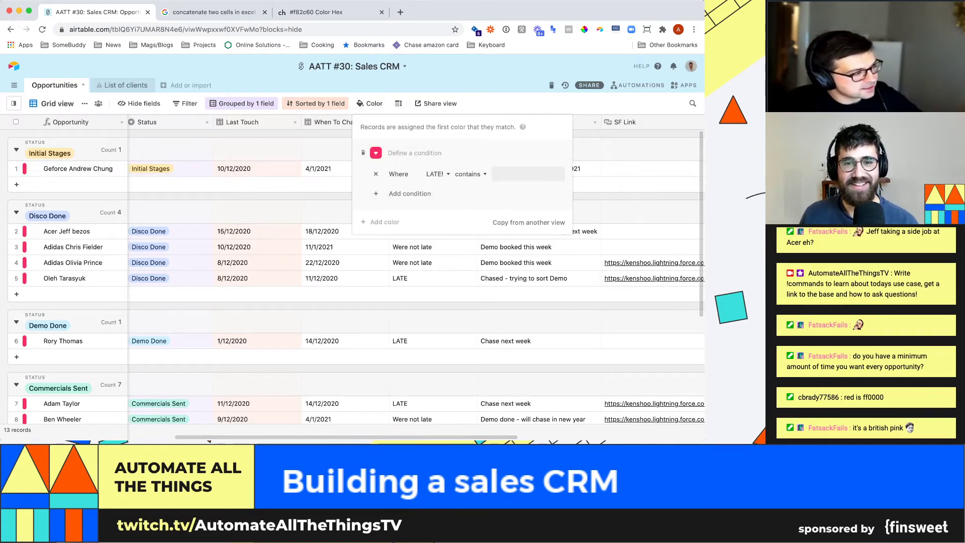
left_click(469, 174)
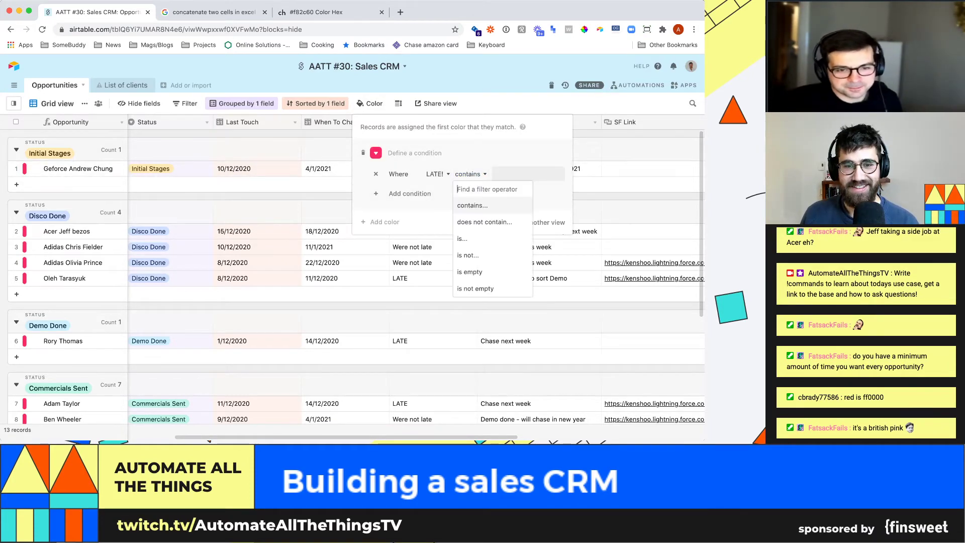
left_click(465, 238)
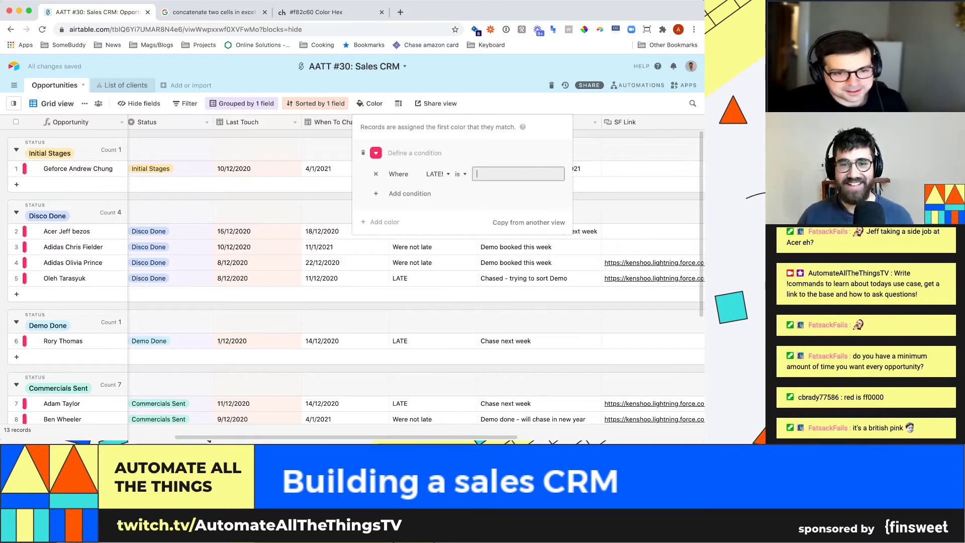
left_click(519, 174)
type("LATE")
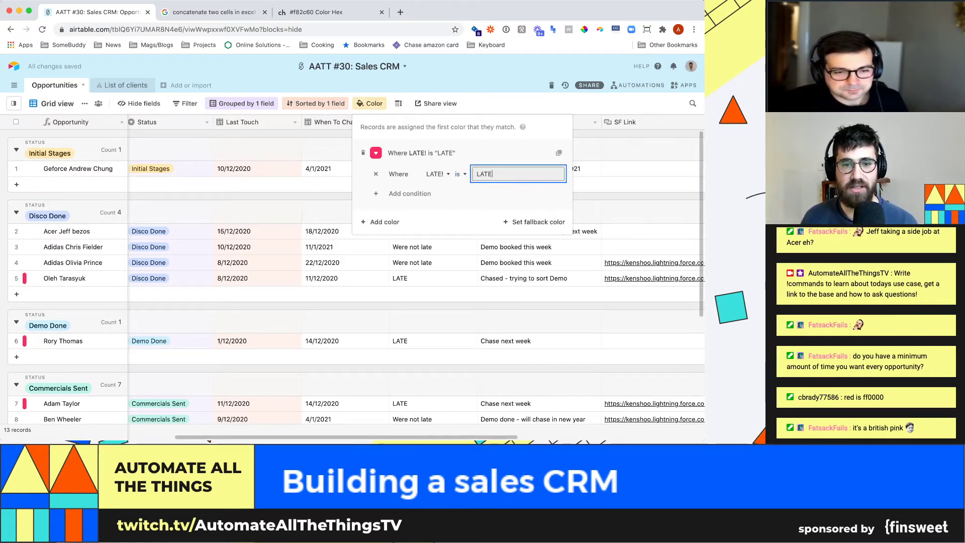
key("Escape")
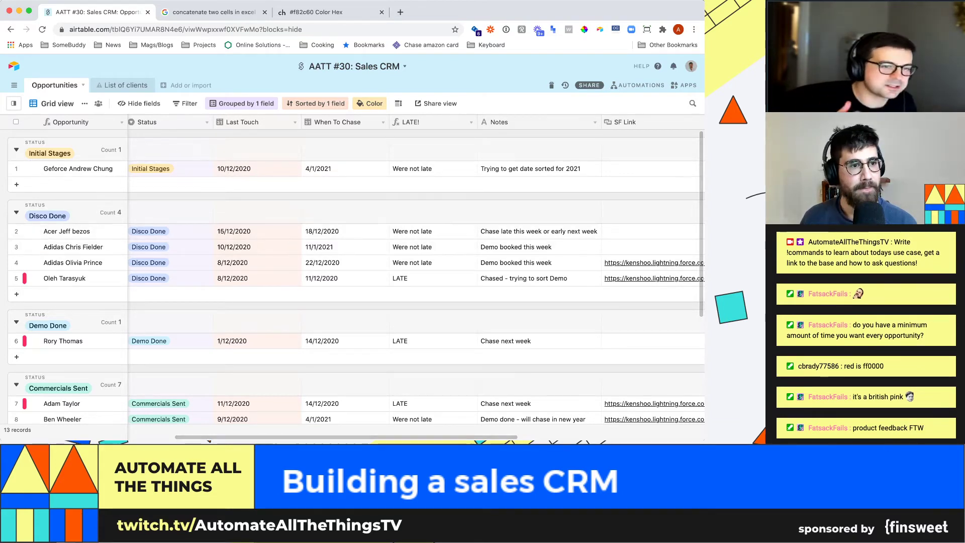
left_click(14, 103)
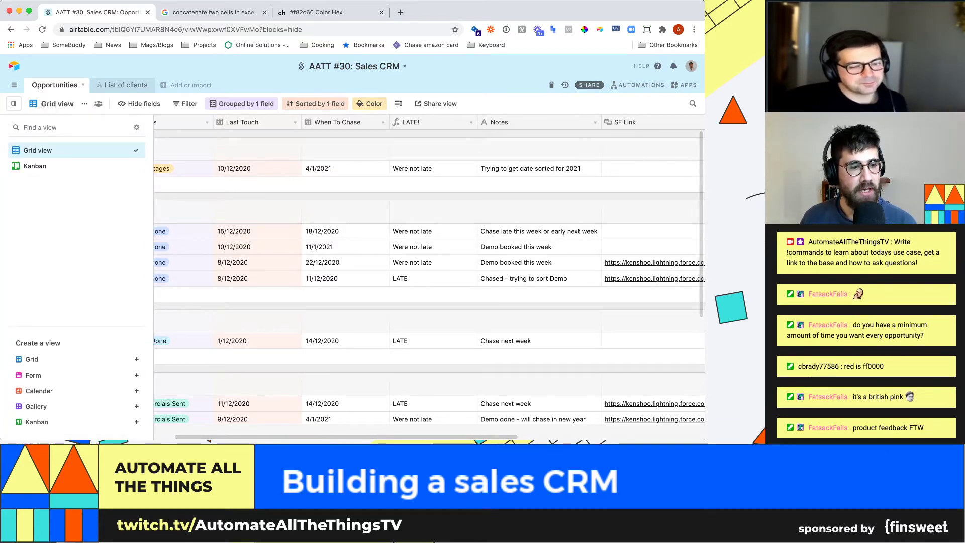
- Create a new grid view named 'Late deals'
left_click(50, 359)
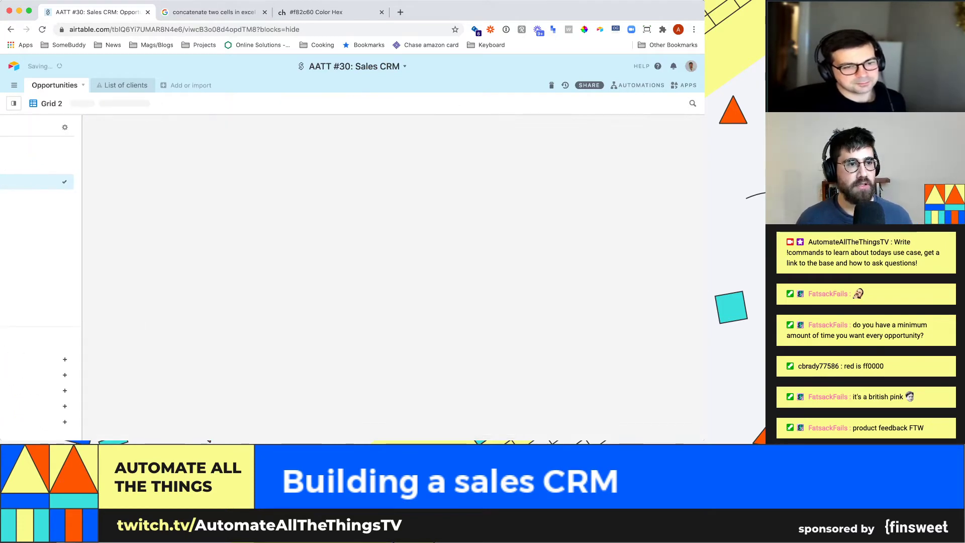
type("Late deals")
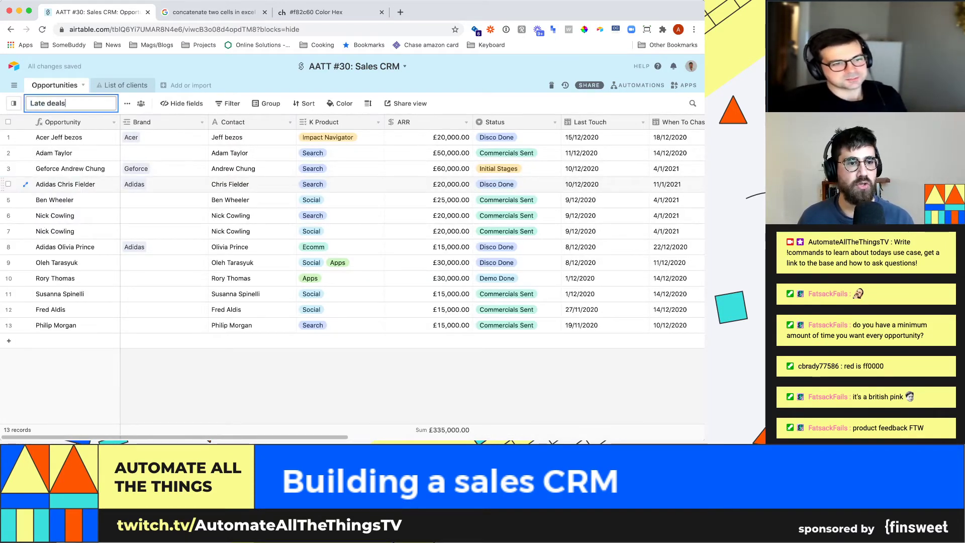
left_click(165, 200)
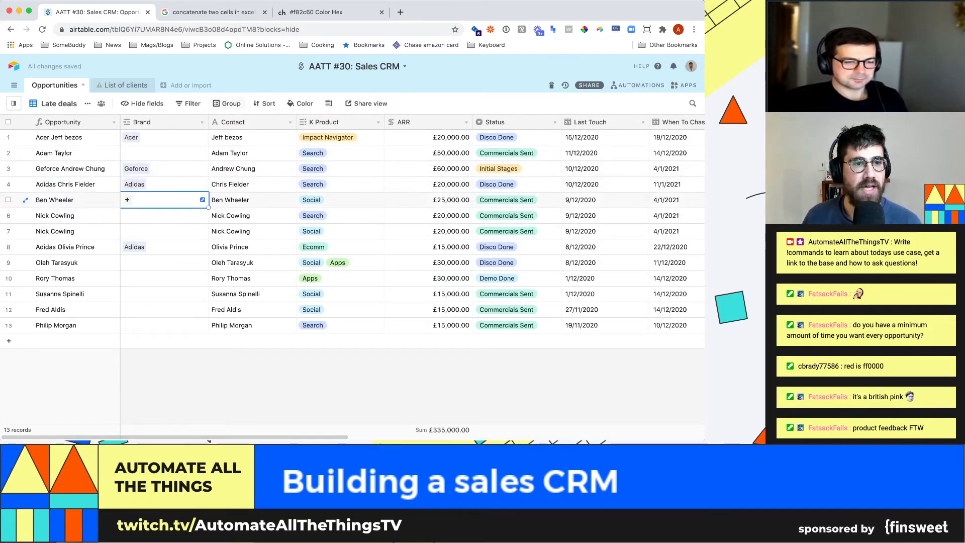
- Filter the view to records where LATE! is LATE, leaving 6 deals worth £155,000
left_click(190, 103)
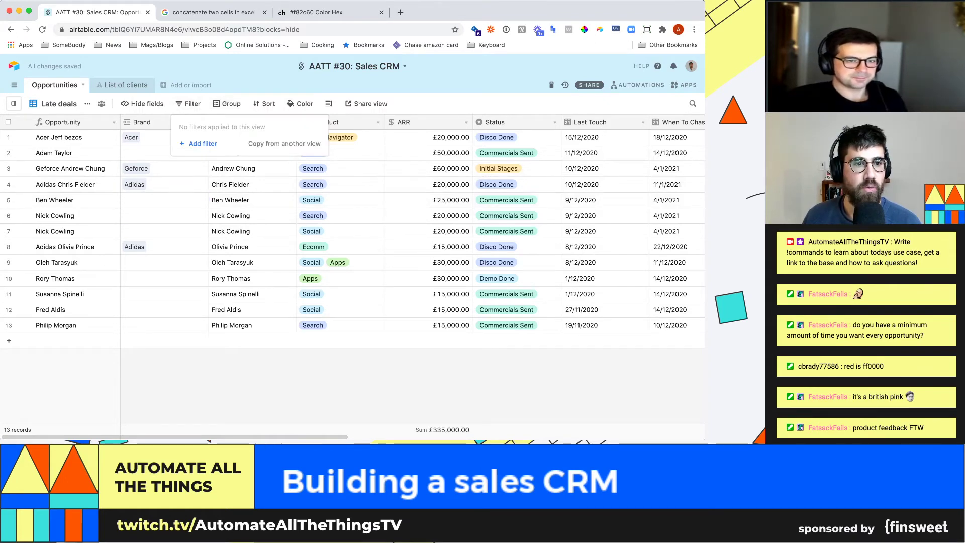
left_click(203, 144)
left_click(234, 125)
scroll(249, 212, "down", 3)
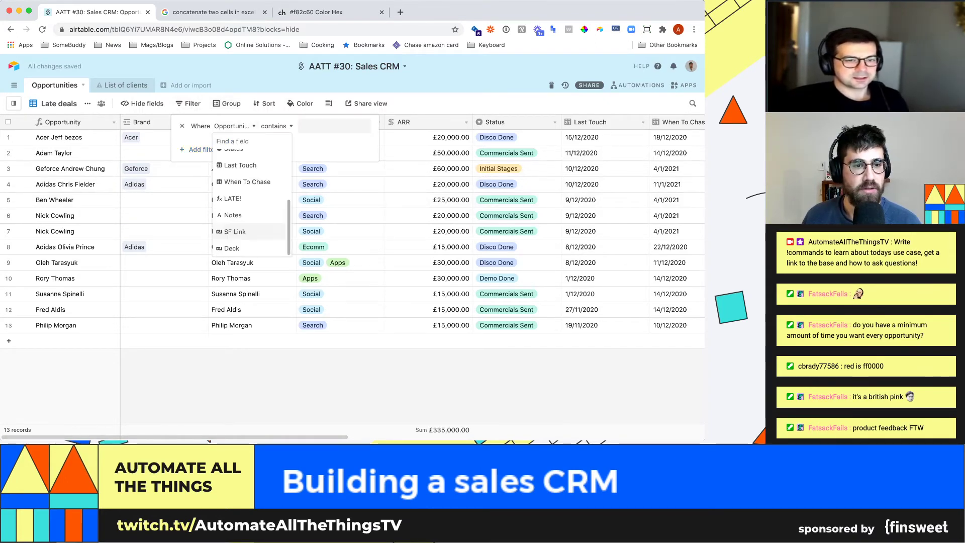
left_click(232, 198)
type("LATE")
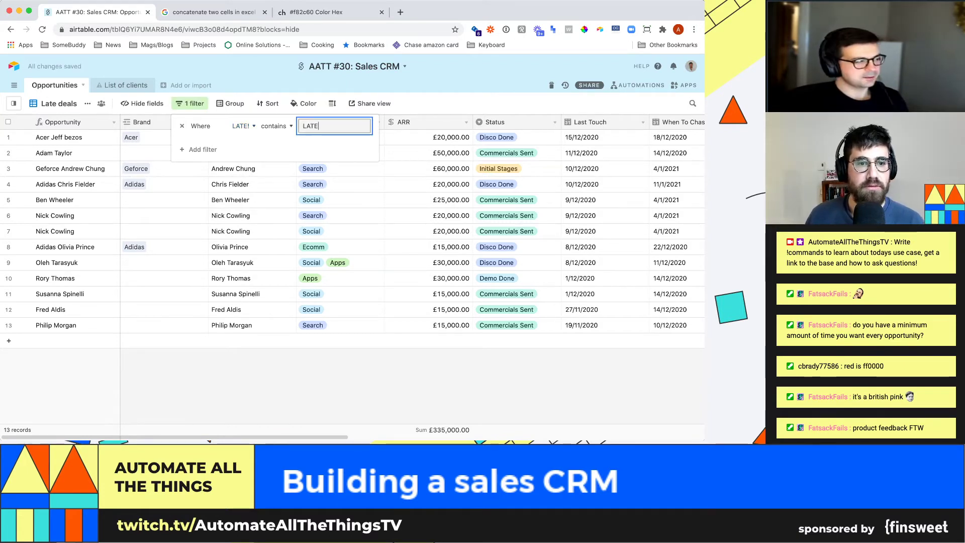
key("Escape")
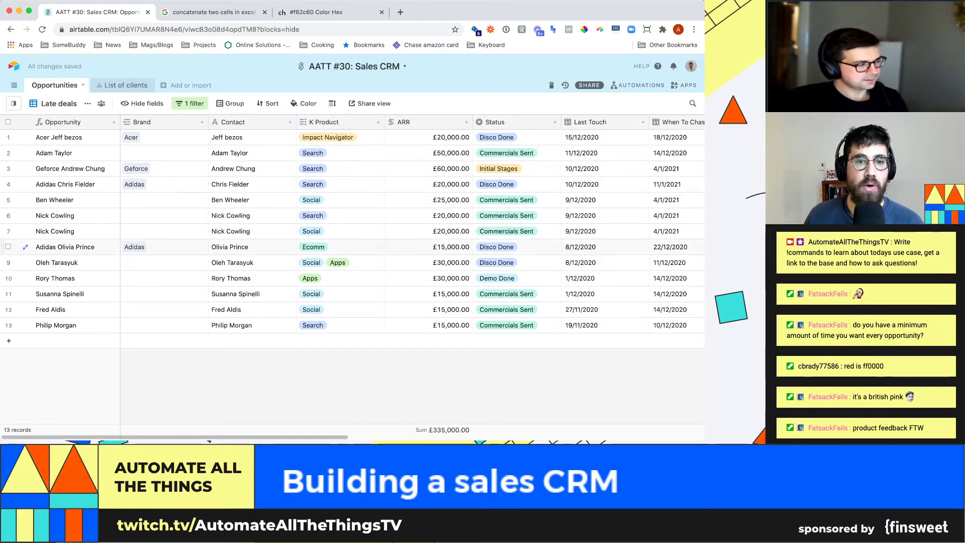
left_click(190, 103)
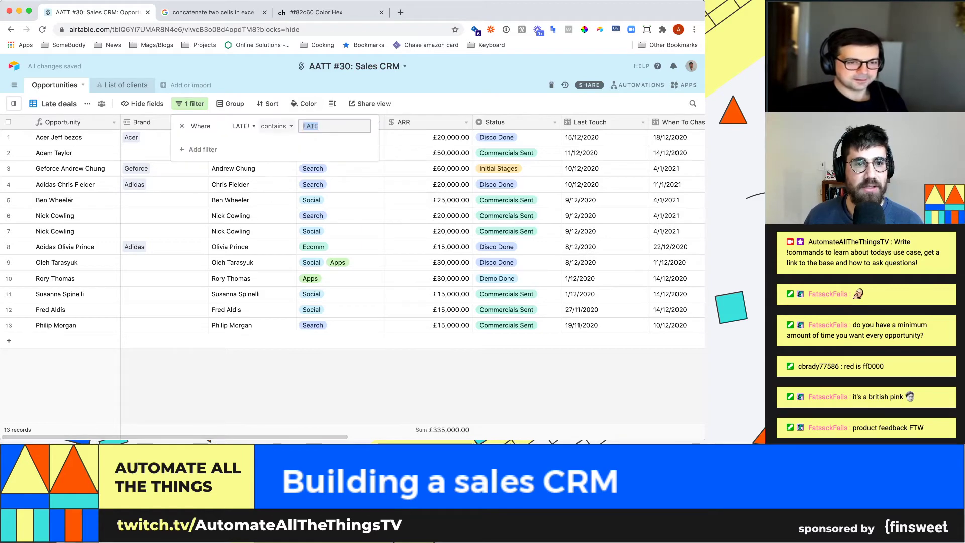
left_click(276, 126)
left_click(277, 193)
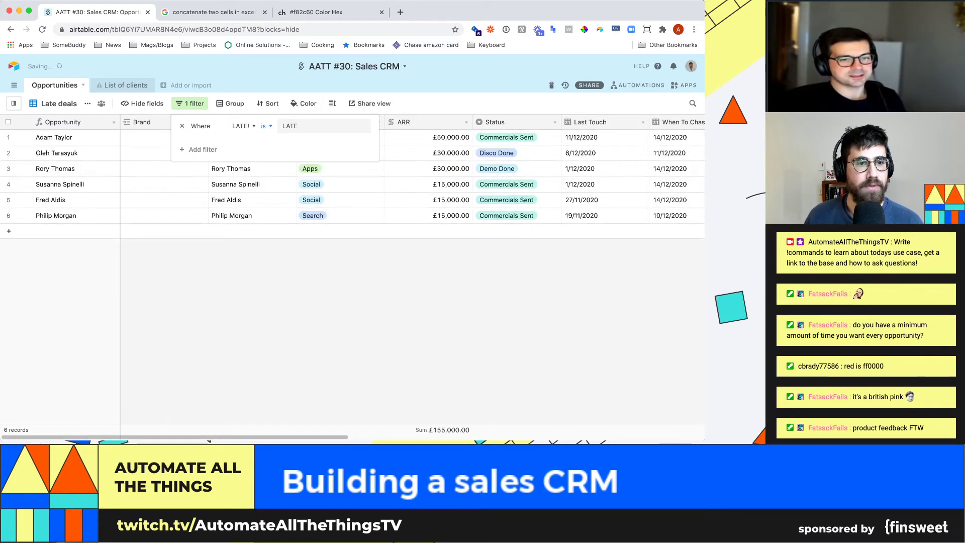
key("Escape")
left_click(231, 103)
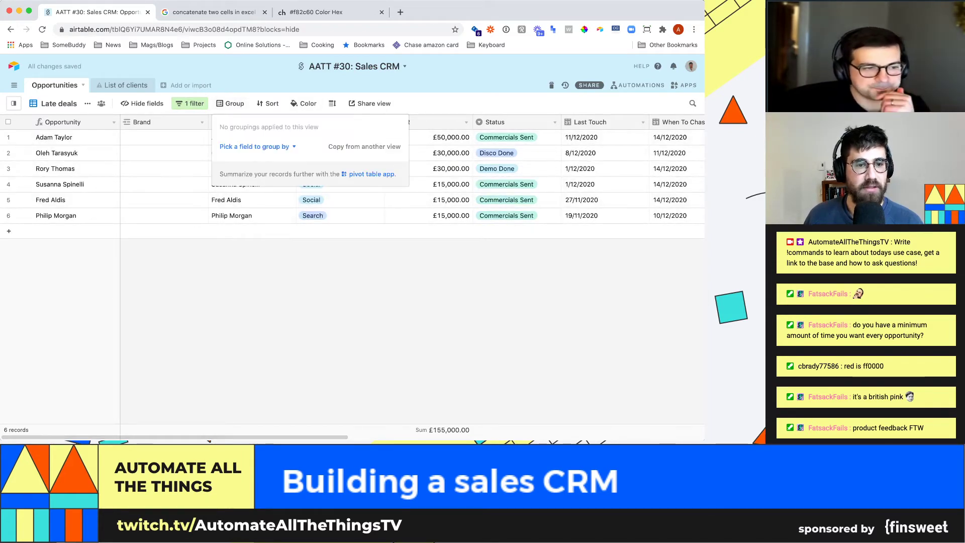
- Group the Late deals records by Status, then bring up the to-do dashboard
left_click(256, 146)
left_click(236, 260)
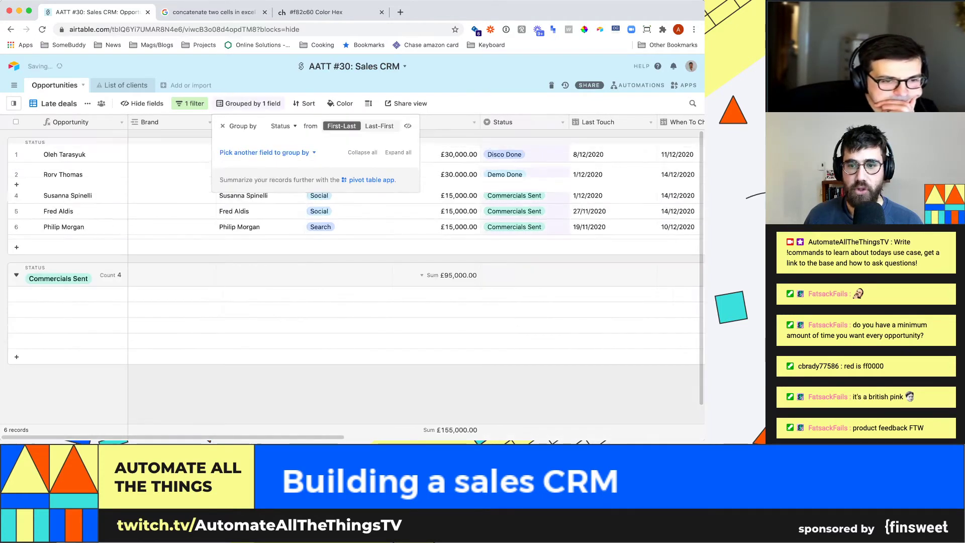
key("Escape")
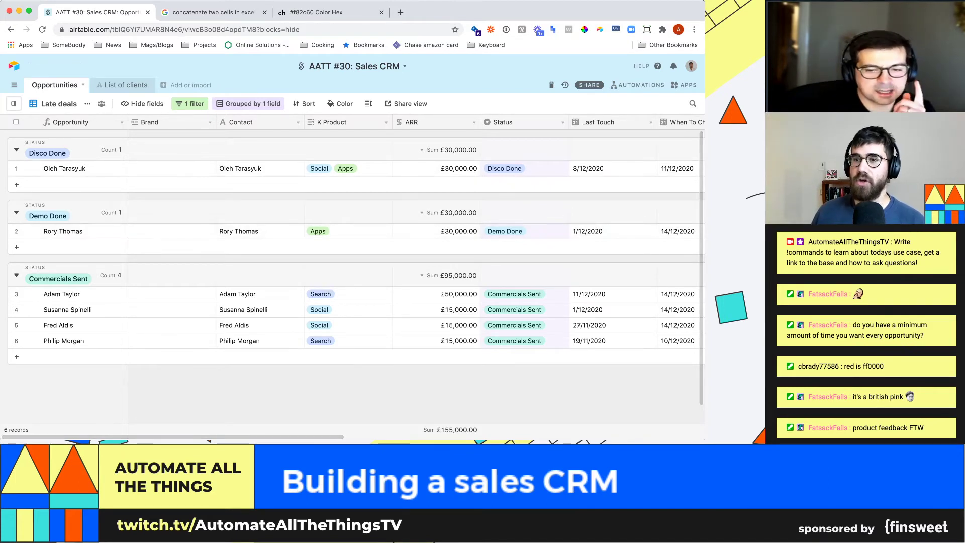
left_click(685, 85)
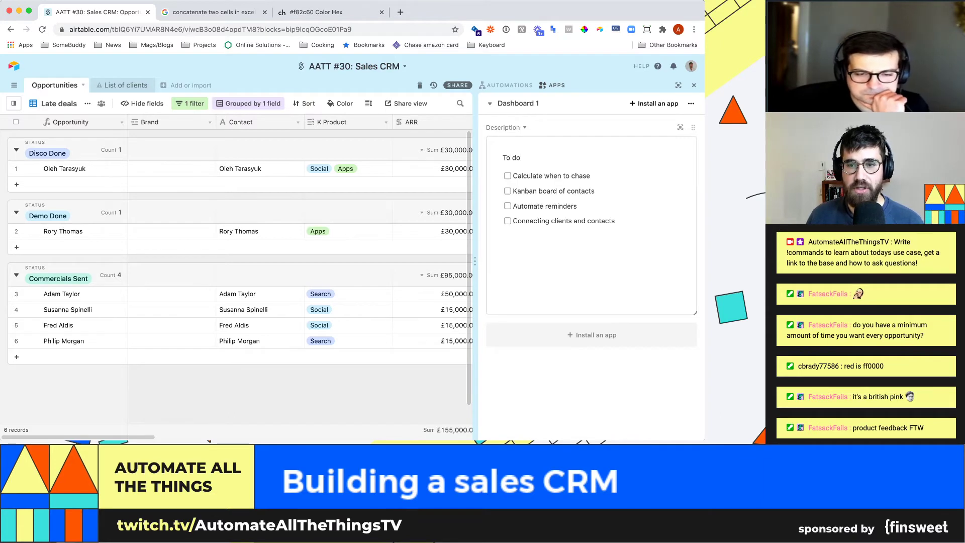
- Check off 'Calculate when to chase', move 'Automate reminders' above 'Kanban board of contacts', and close the dashboard
left_click(507, 176)
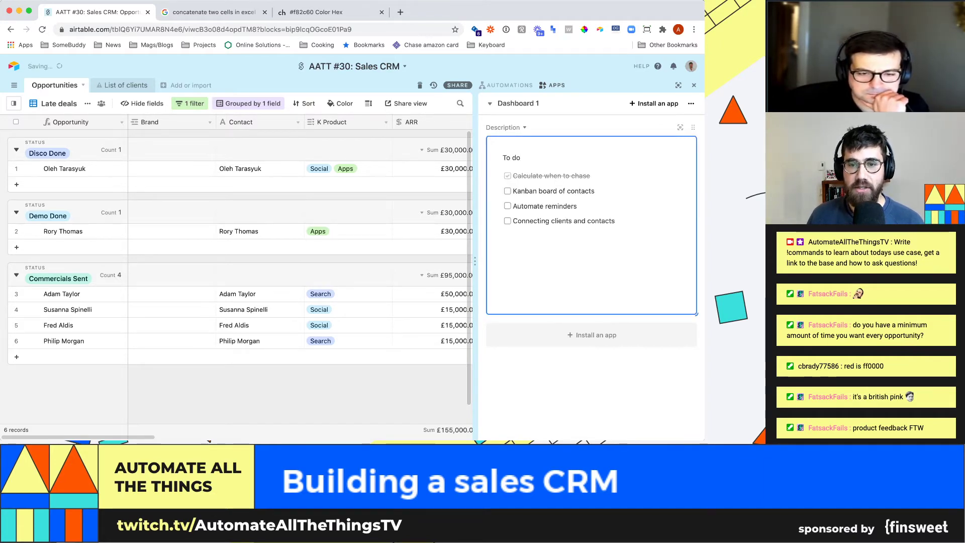
left_click(433, 232)
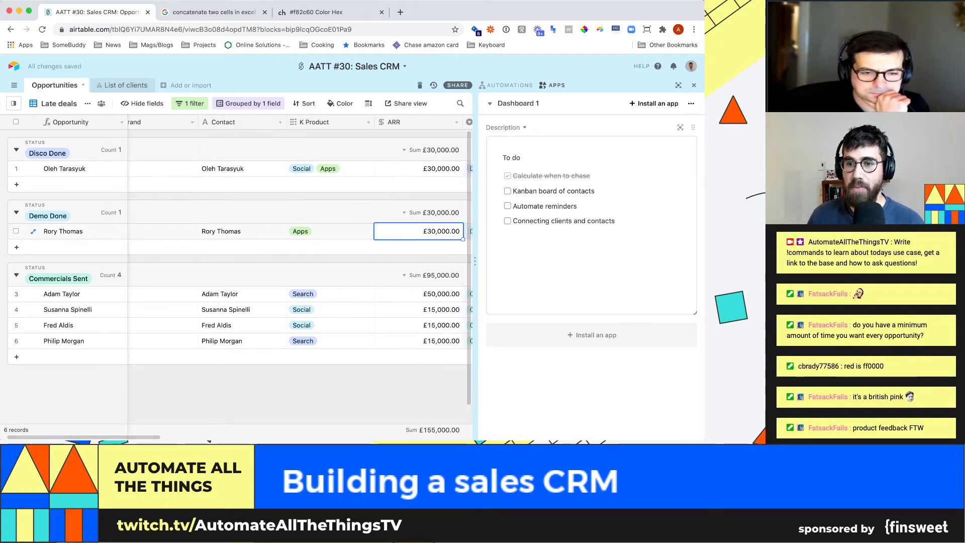
left_click(583, 206)
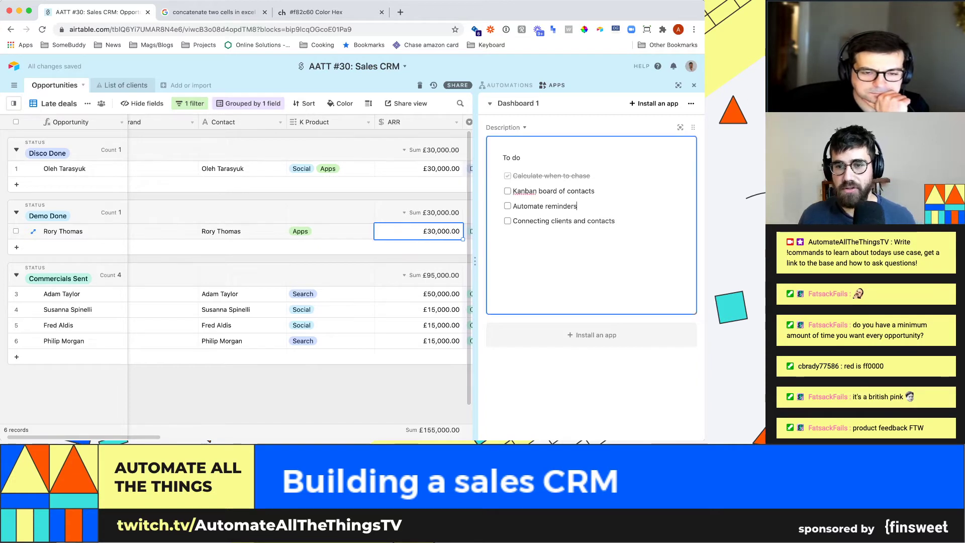
triple_click(544, 206)
key("BackSpace")
key("BackSpace")
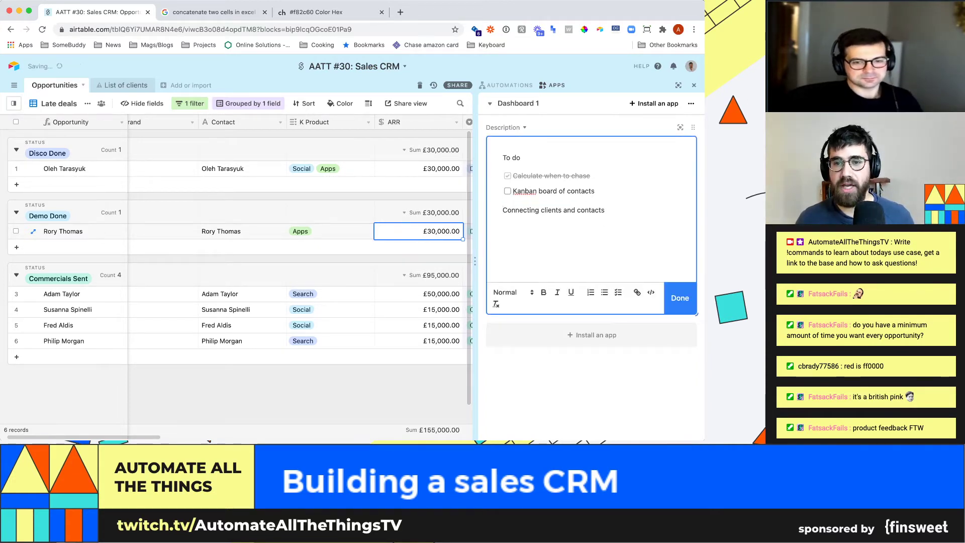
key("super+z")
key("super+shift+Left")
key("BackSpace")
key("BackSpace")
key("BackSpace")
key("super+z")
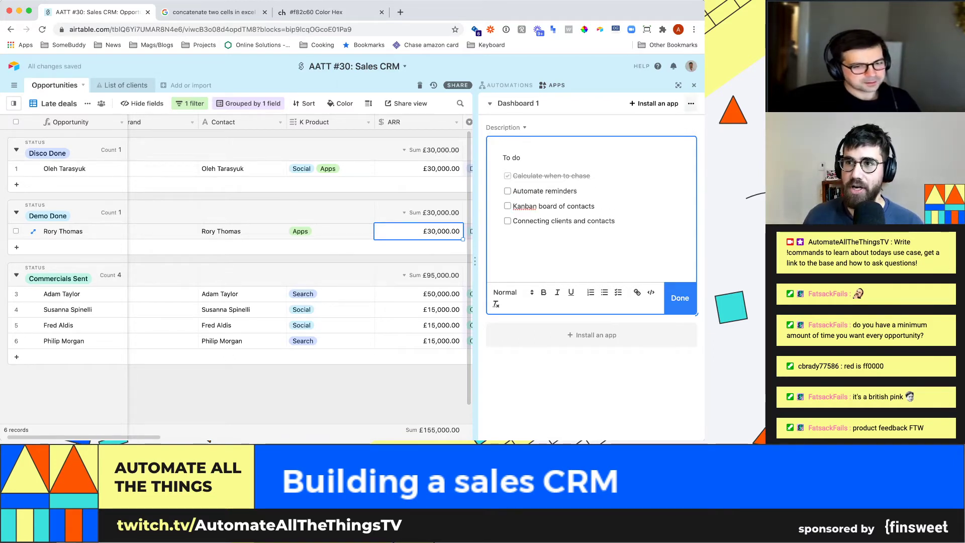
left_click(694, 86)
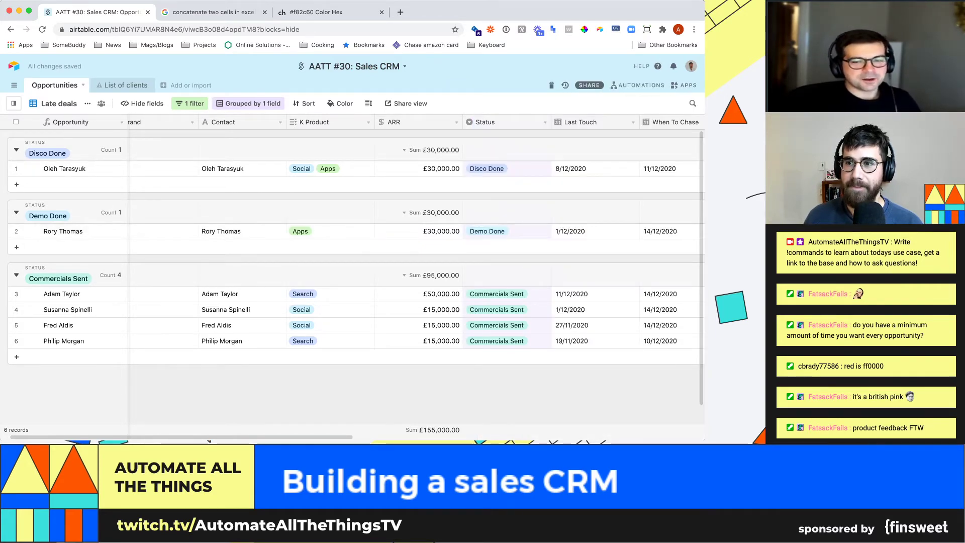
- Open Automations and go back to the automations list, showing 'New meeting' switched off
left_click(638, 86)
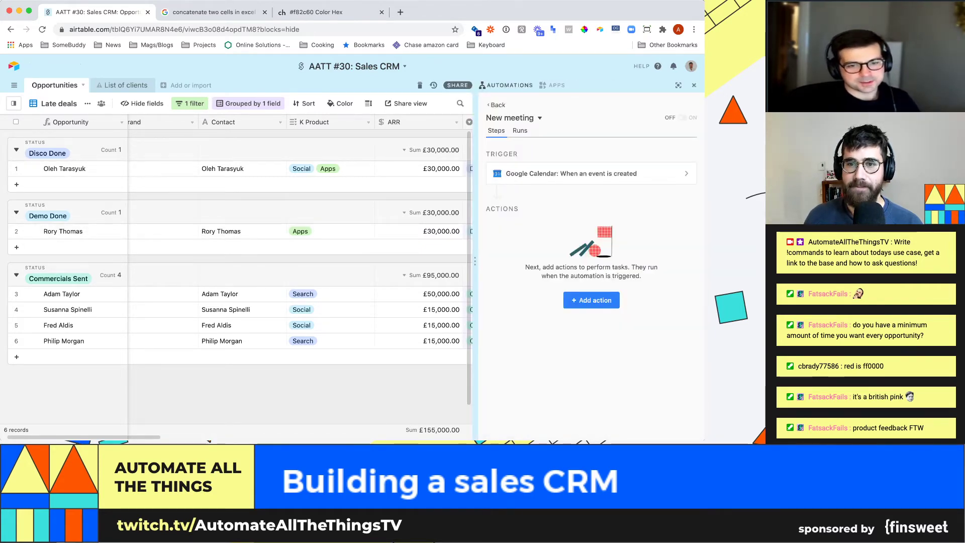
left_click(496, 105)
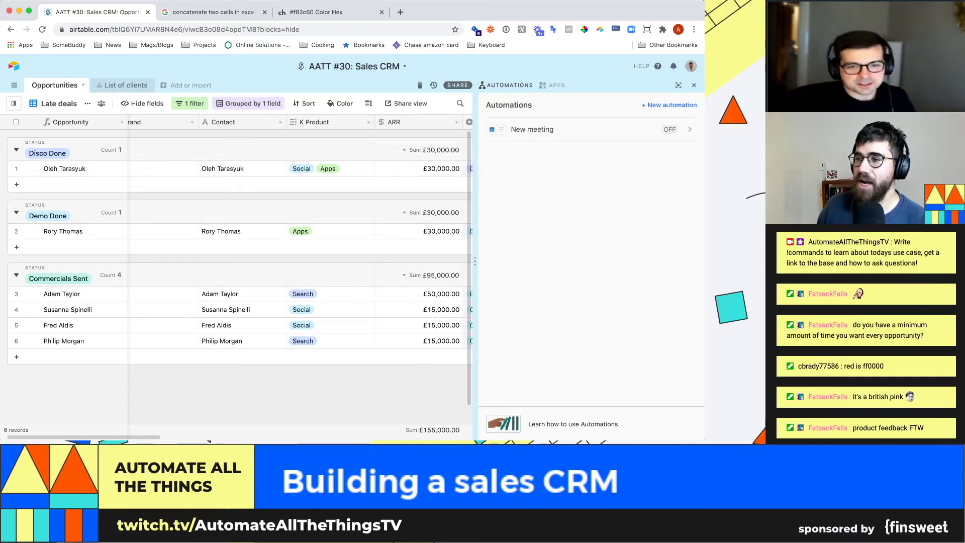
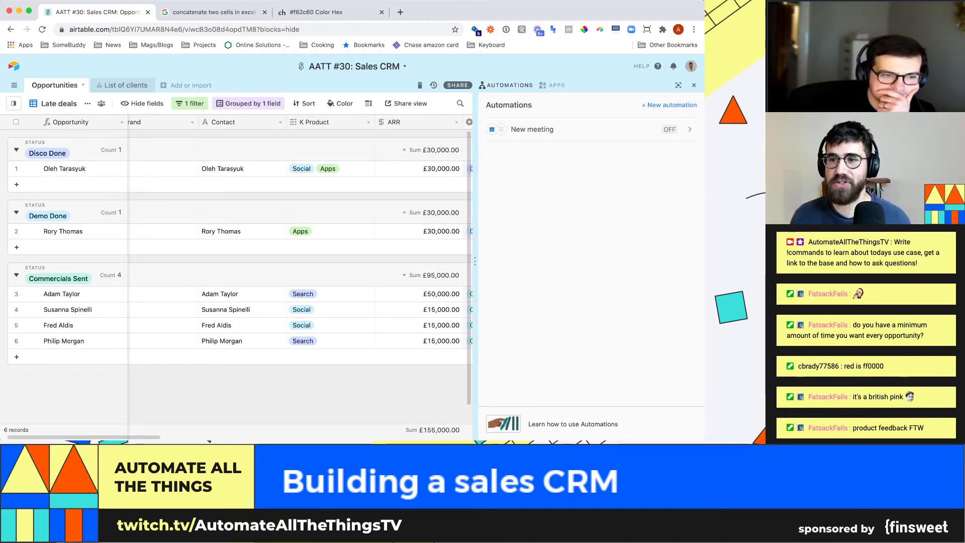
- Name the new automation 'Send reminder when late' and bring up the trigger choices
type("Send reminder")
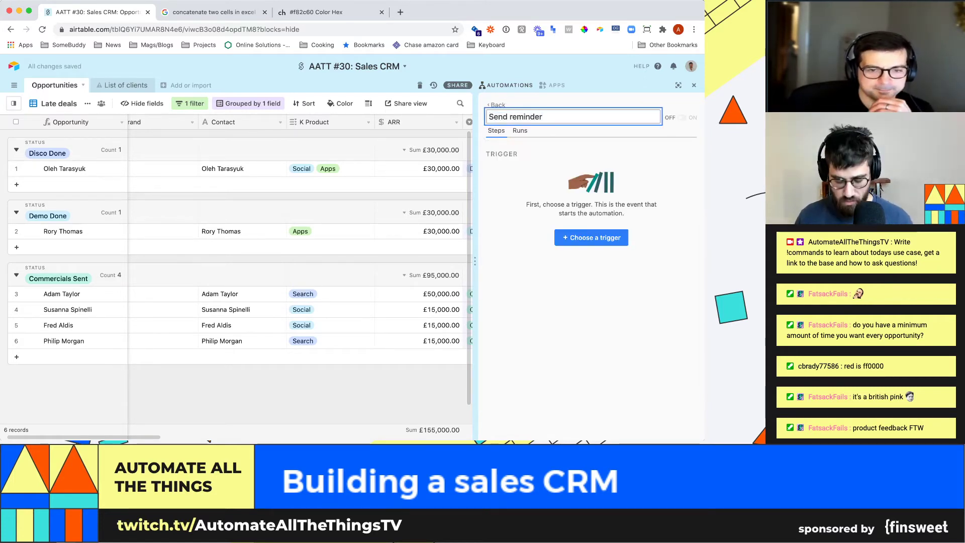
type(" when ")
type("deal")
key("BackSpace")
key("BackSpace")
key("BackSpace")
key("BackSpace")
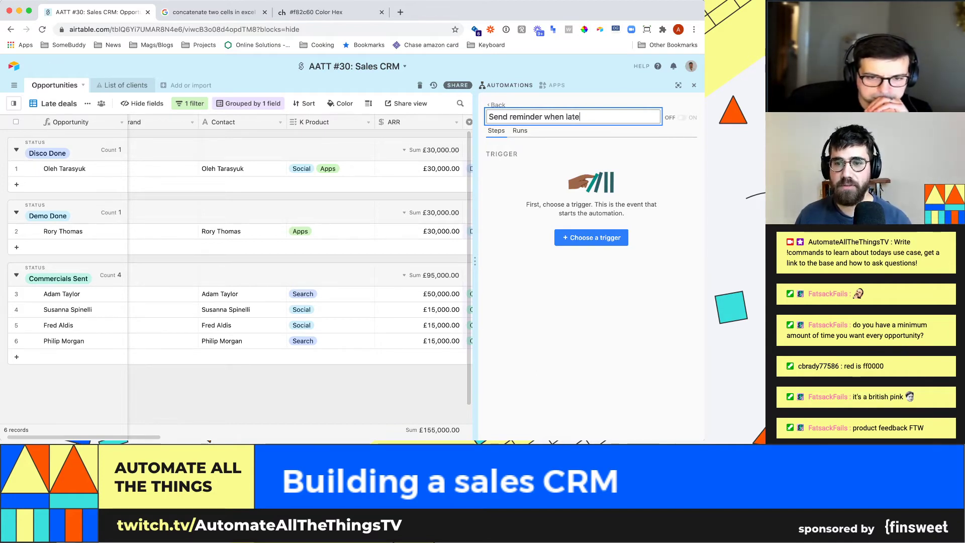
key("Return")
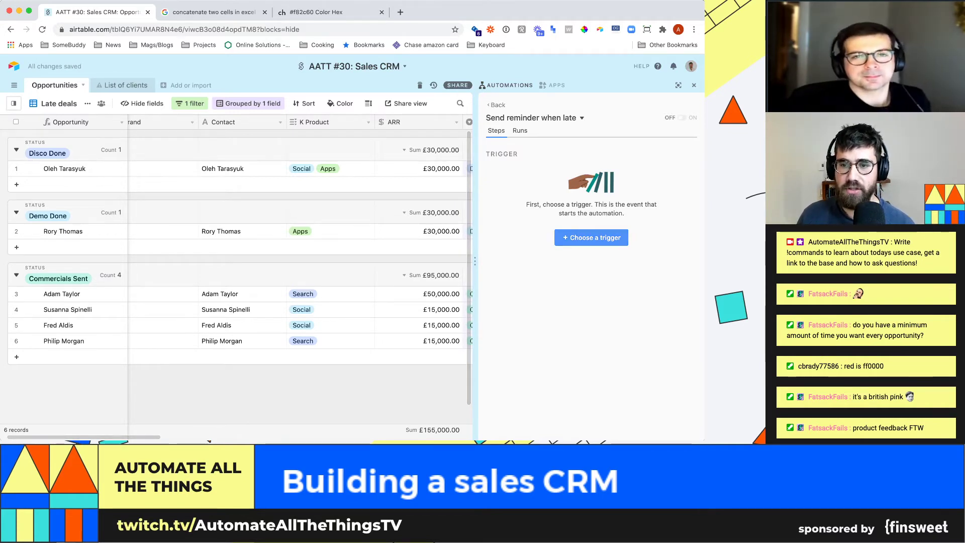
left_click(591, 237)
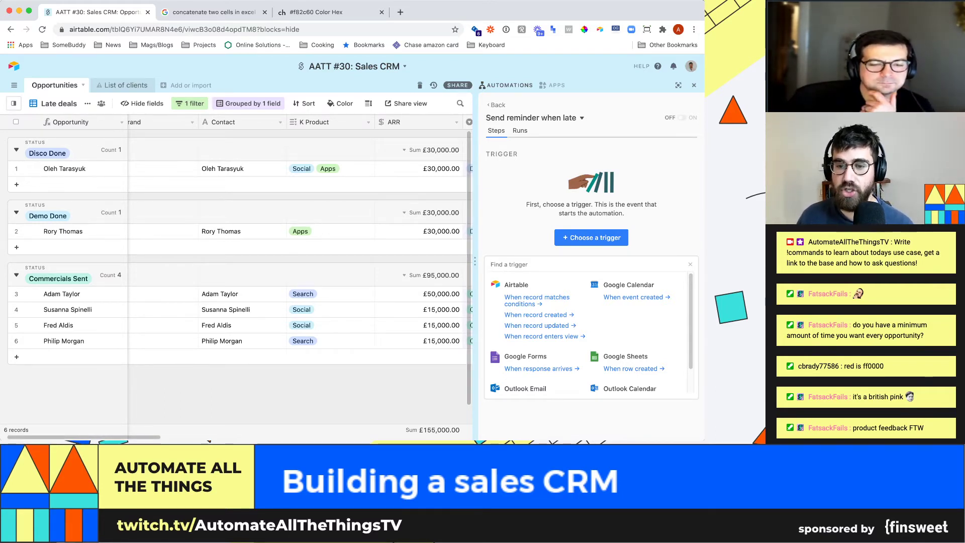
- Trigger when an Opportunities record matches the condition LATE! is LATE
key("Return")
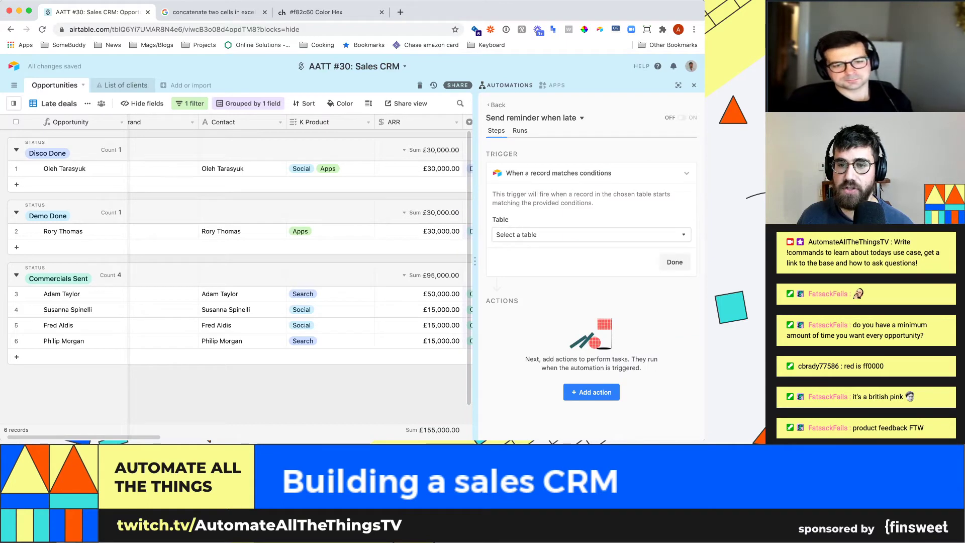
left_click(591, 235)
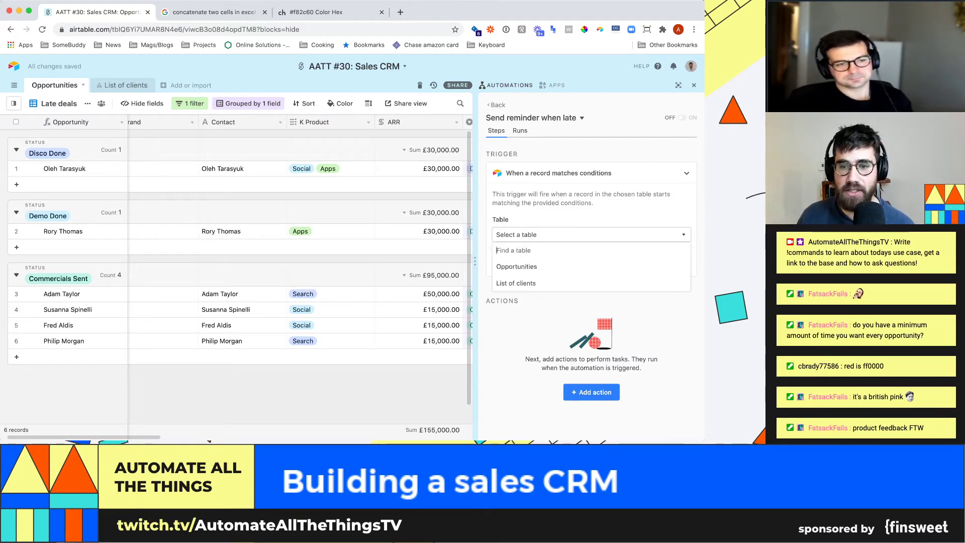
key("Return")
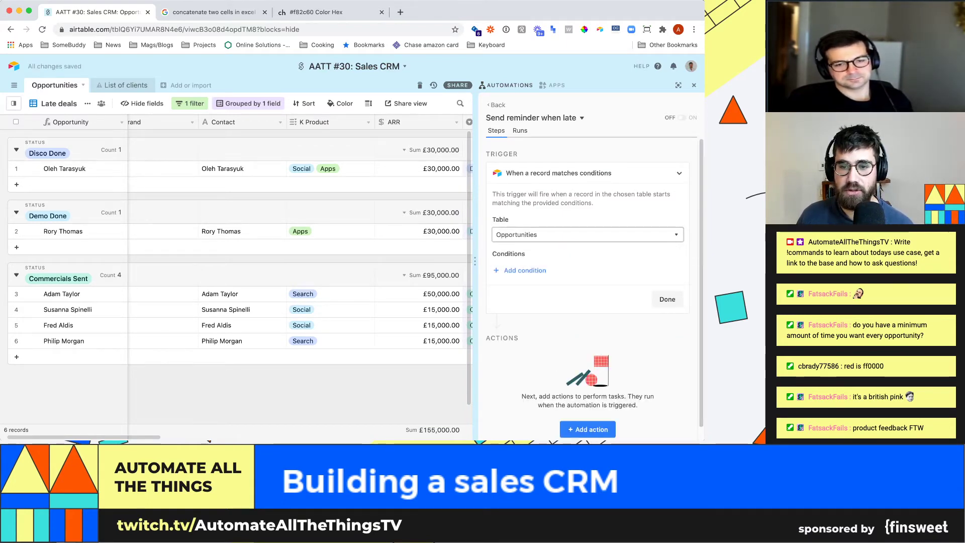
left_click(548, 269)
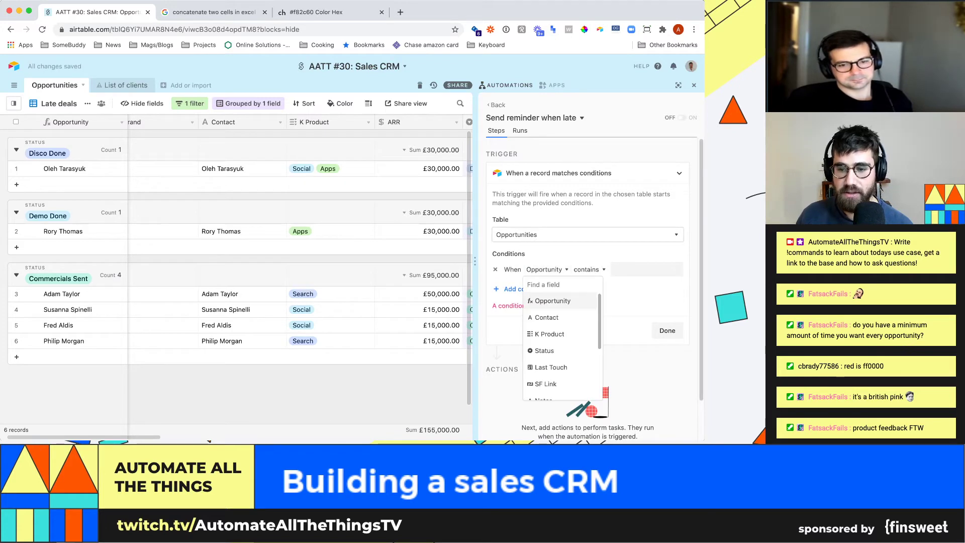
key("Down")
key("Down")
key("Down")
key("Down")
key("Down")
key("Down")
key("Return")
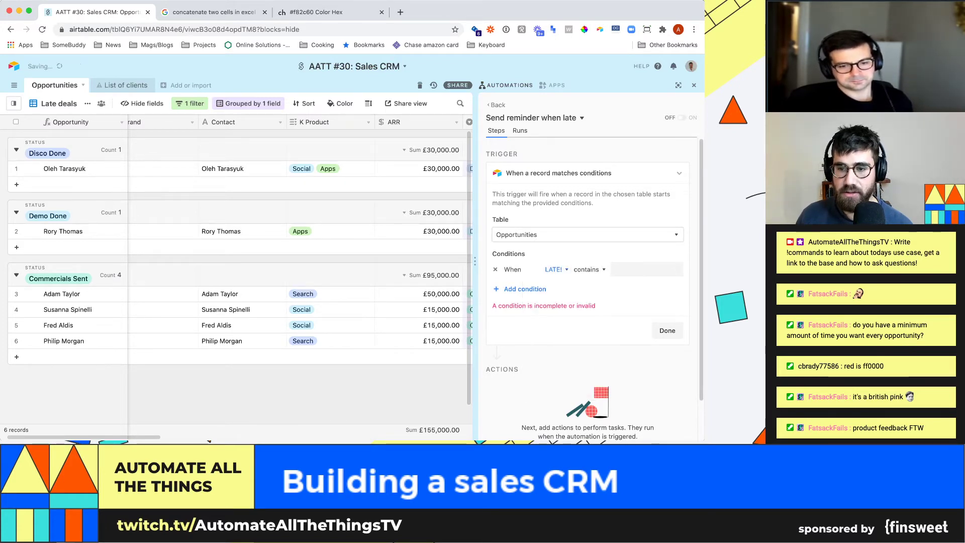
key("Tab")
key("Return")
key("Down")
key("Down")
key("Return")
key("Tab")
type("LATE")
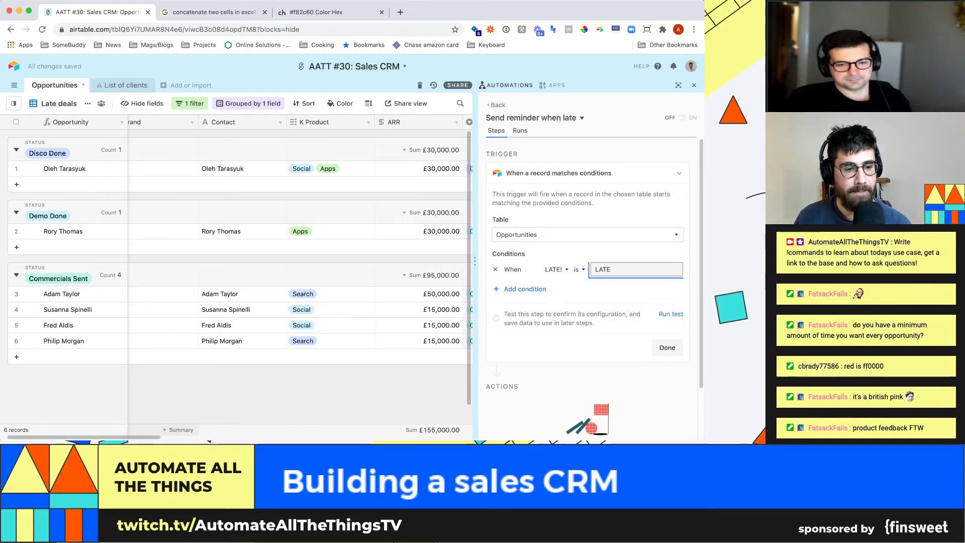
scroll(297, 252, "right", 5)
scroll(297, 282, "right", 4)
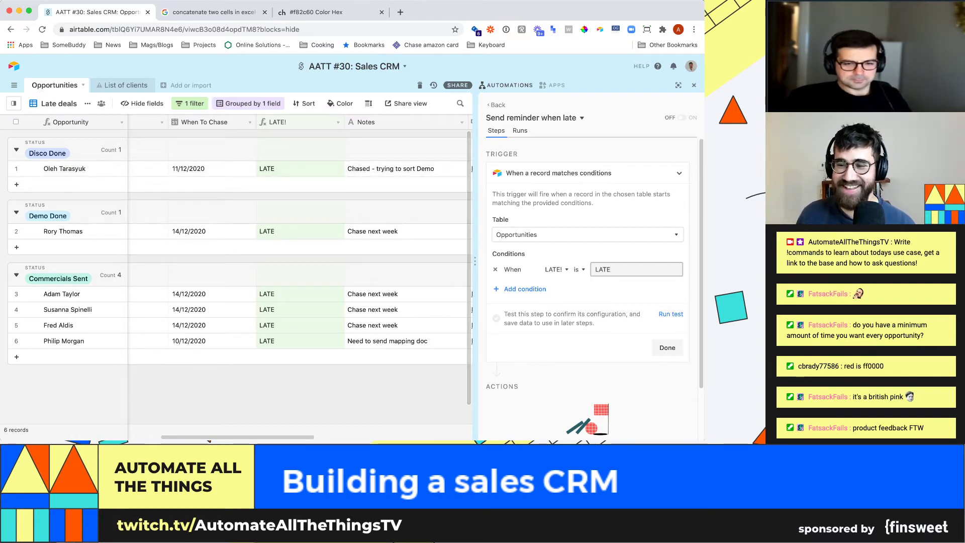
- Run the trigger test, inspect the matched record's fields, and finish the trigger
left_click(670, 315)
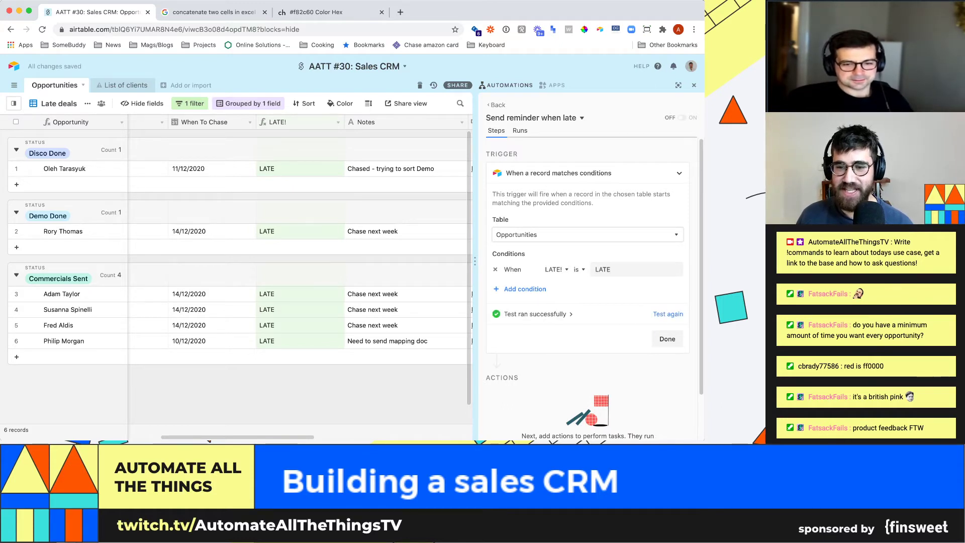
left_click(538, 314)
scroll(548, 297, "down", 4)
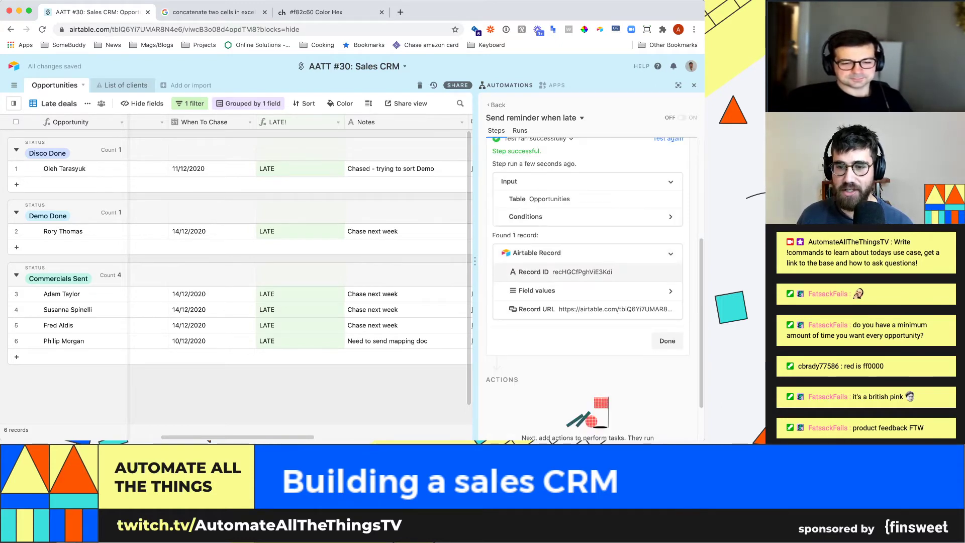
left_click(537, 291)
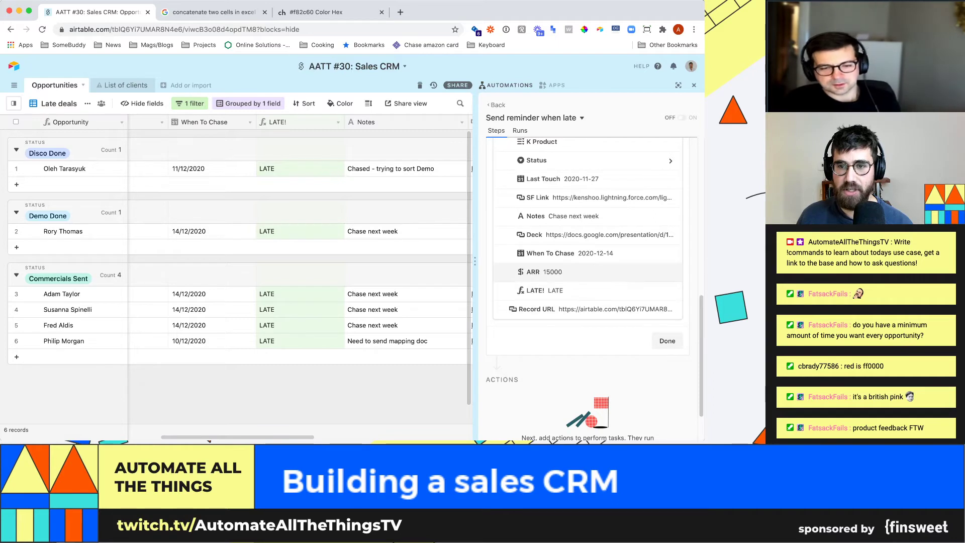
scroll(588, 282, "down", 3)
scroll(589, 283, "up", 1)
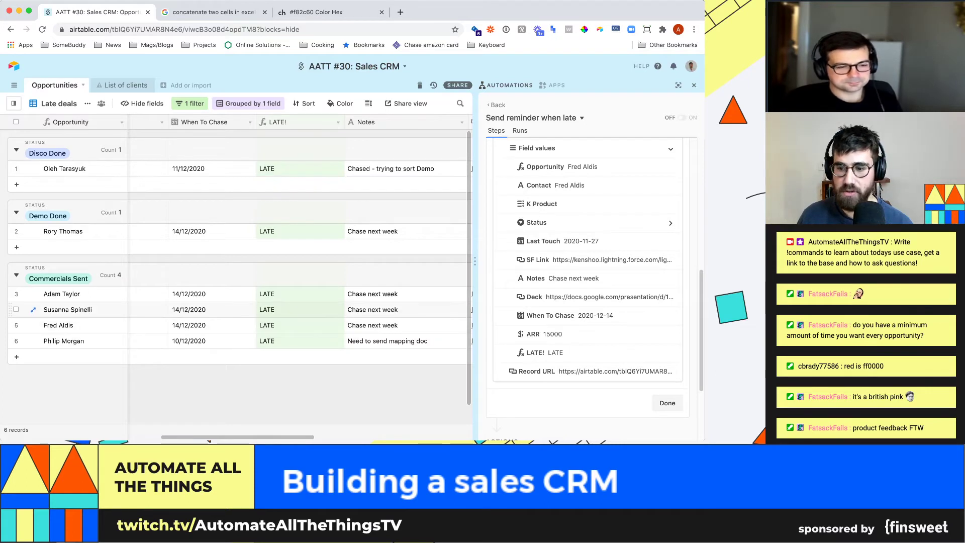
left_click(668, 403)
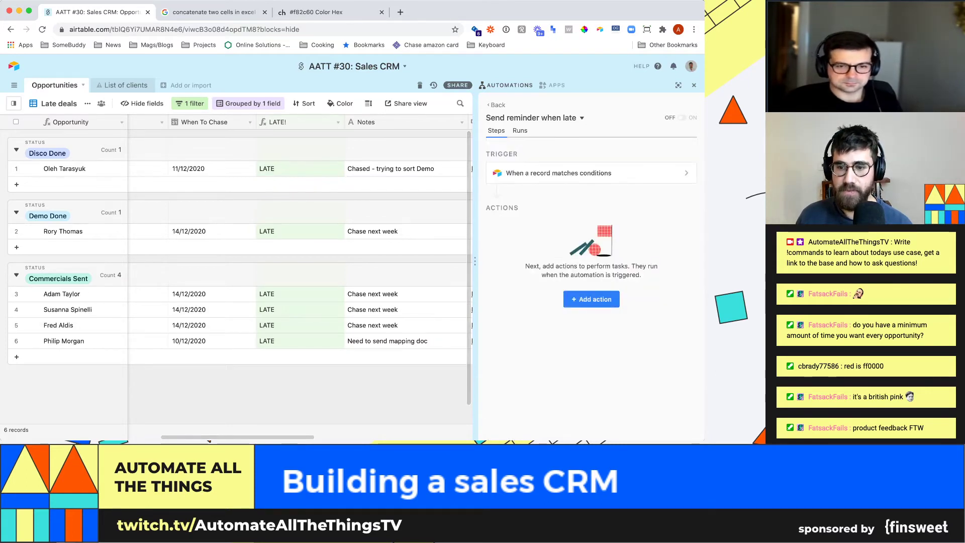
left_click(591, 299)
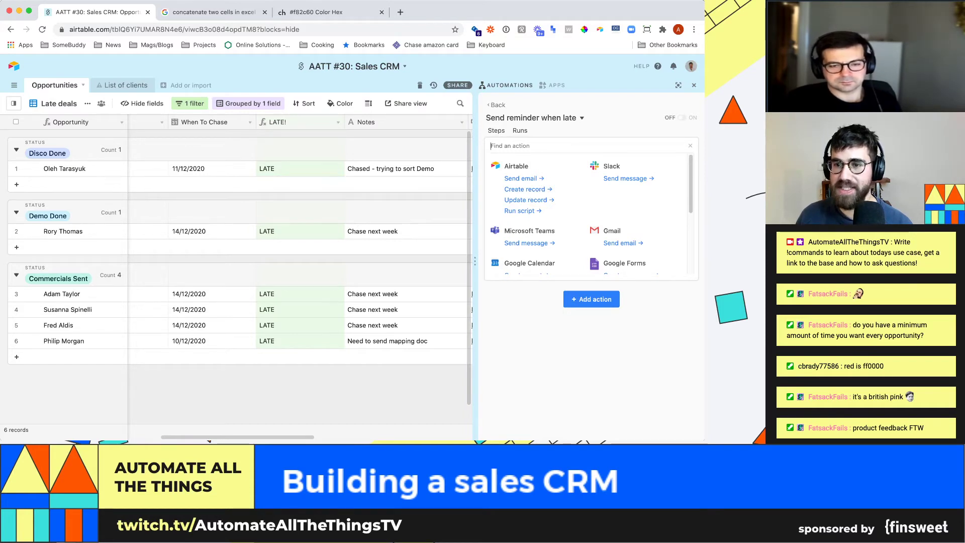
- Browse the action list and add Airtable's Send email action
scroll(589, 214, "down", 1)
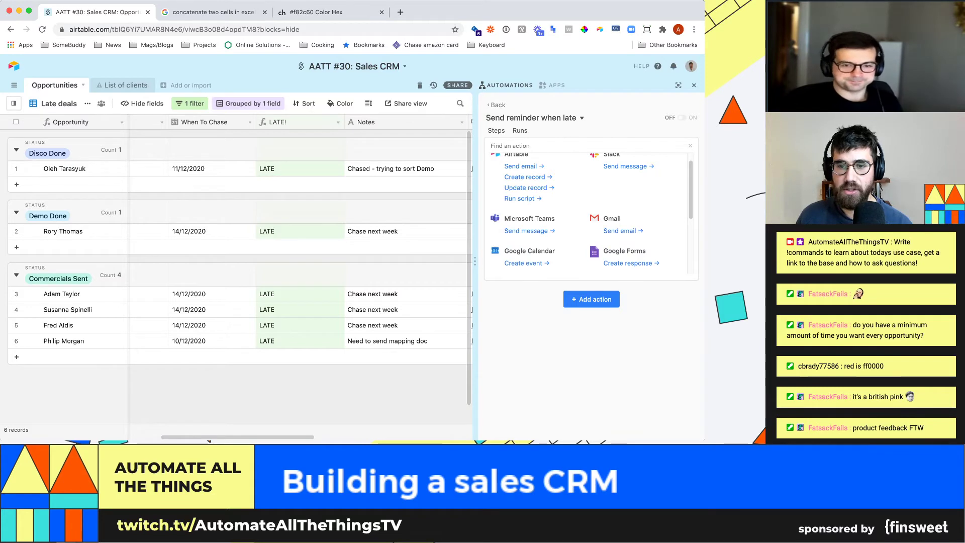
scroll(589, 213, "down", 2)
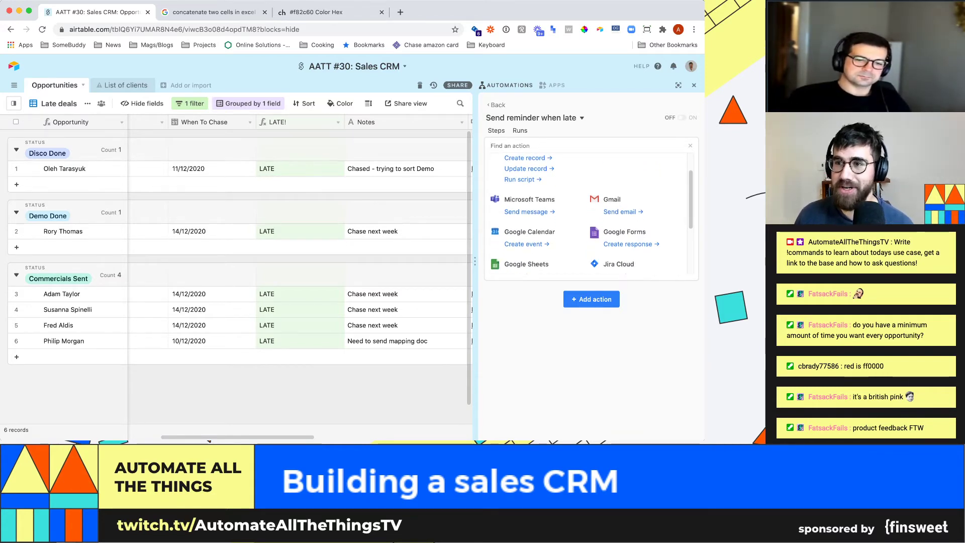
scroll(588, 214, "down", 3)
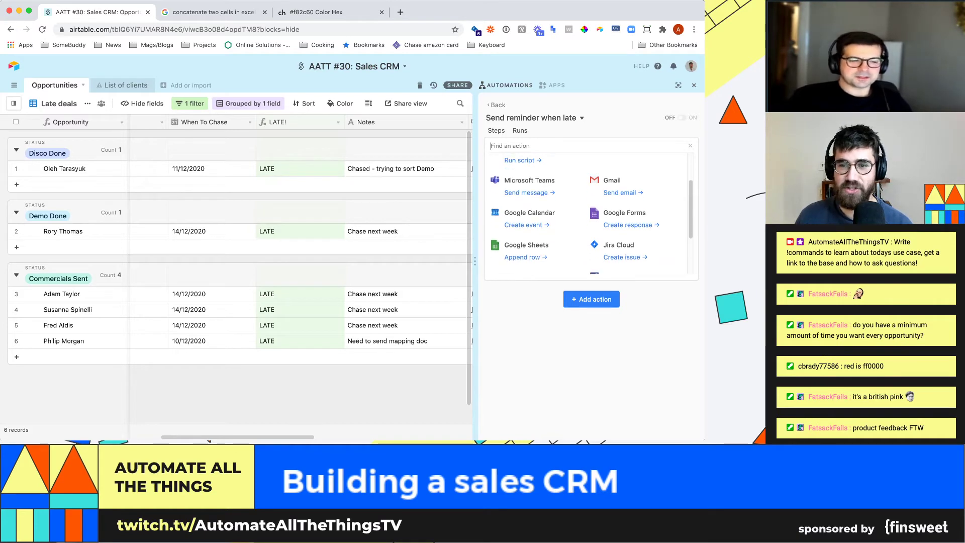
scroll(588, 214, "down", 3)
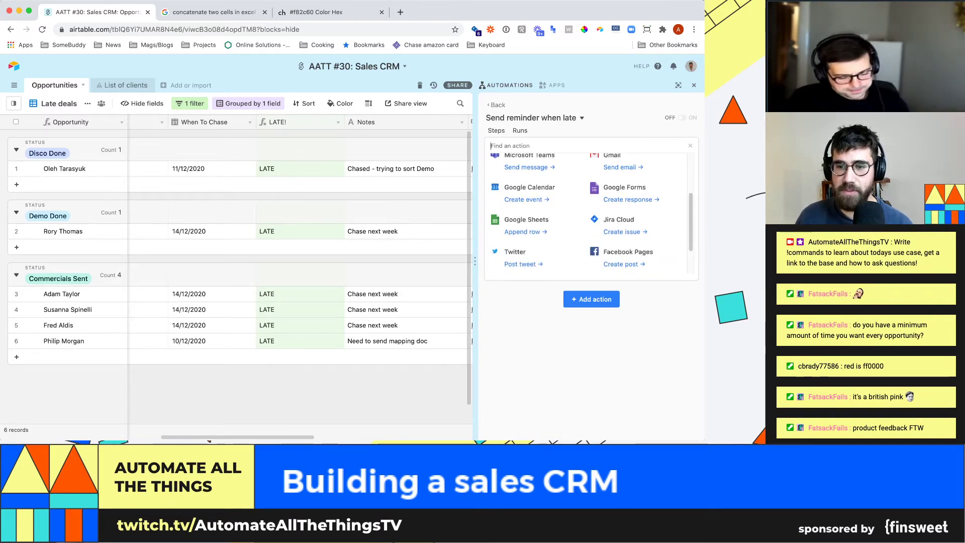
scroll(588, 214, "down", 3)
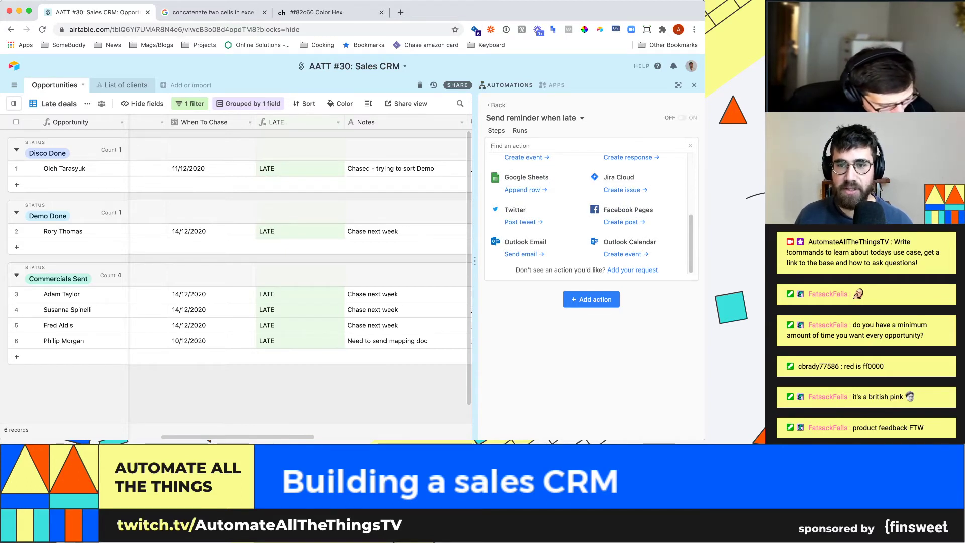
scroll(588, 214, "up", 5)
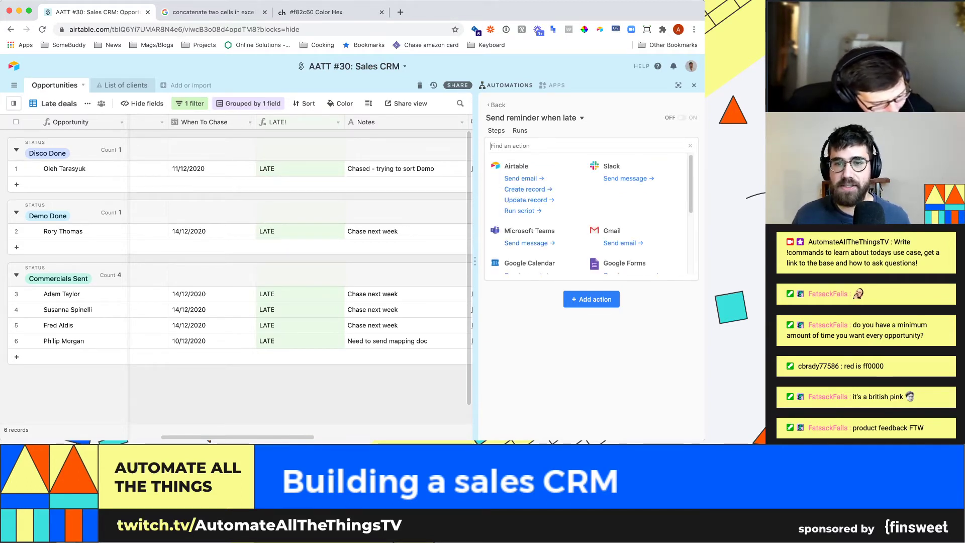
left_click(524, 179)
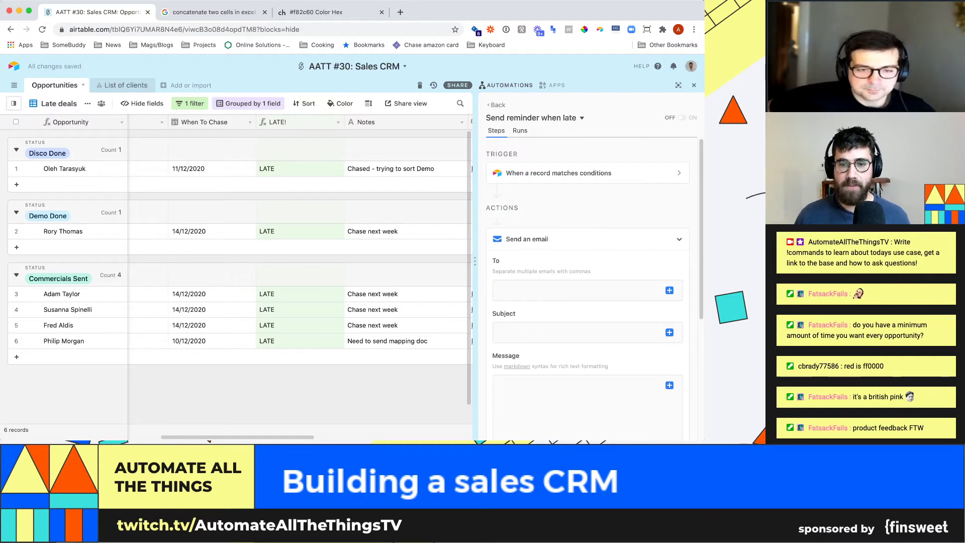
- Enter the recipient's e-mail and set subject 'HEY YOURE LATE ON THIS DEAL!' plus Contact 'is waiting'
left_click(579, 290)
key("Tab")
scroll(595, 264, "down", 1)
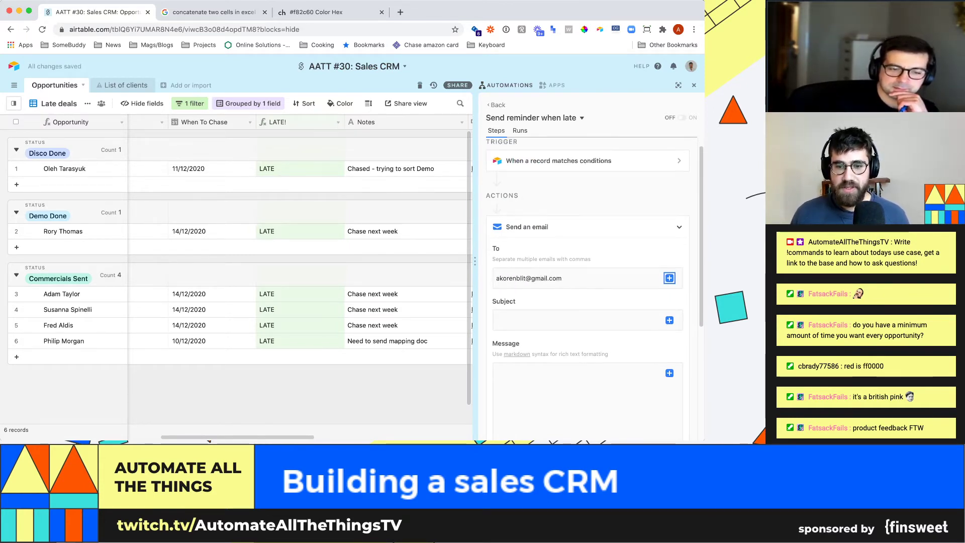
key("Tab")
type("HEY ")
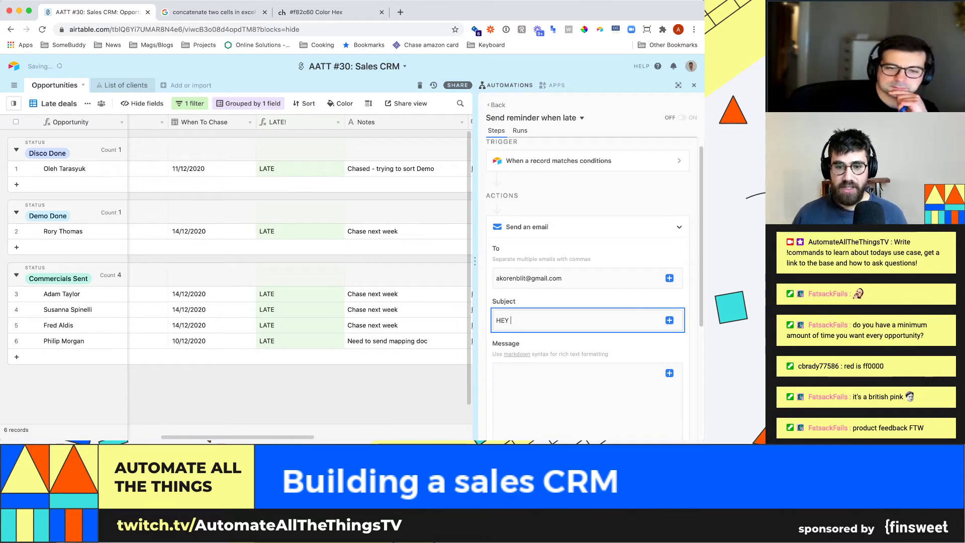
type("YOURE LATE ON THIS DEAL!")
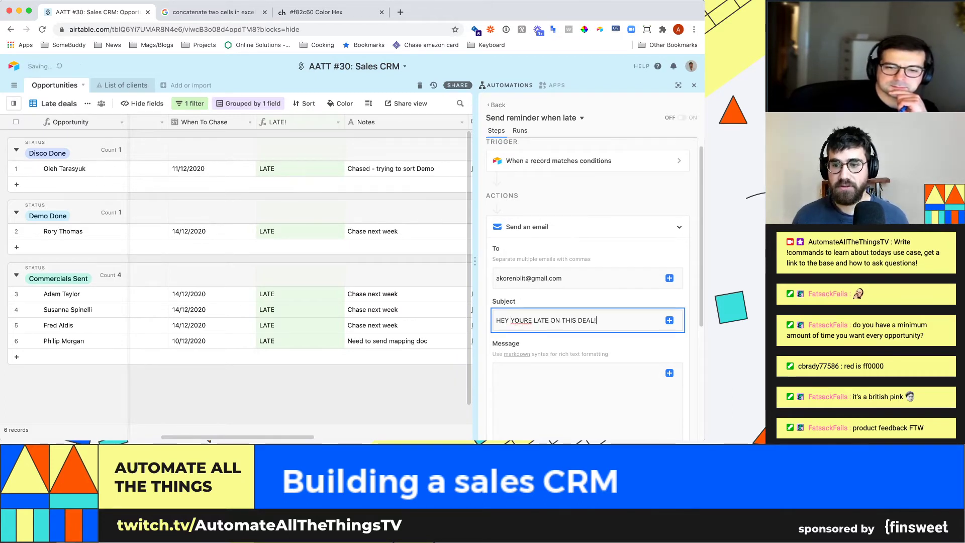
key("Tab")
key("Return")
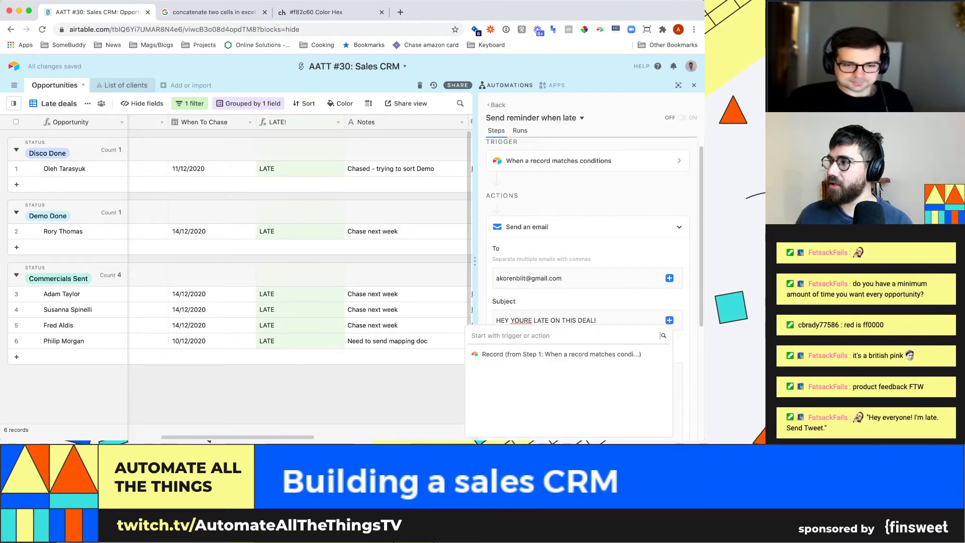
scroll(587, 291, "down", 3)
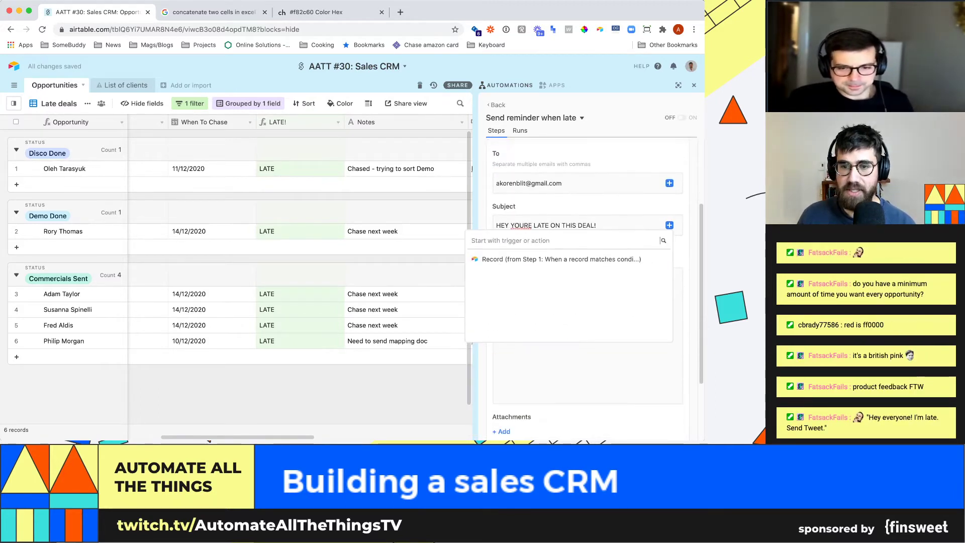
left_click(650, 233)
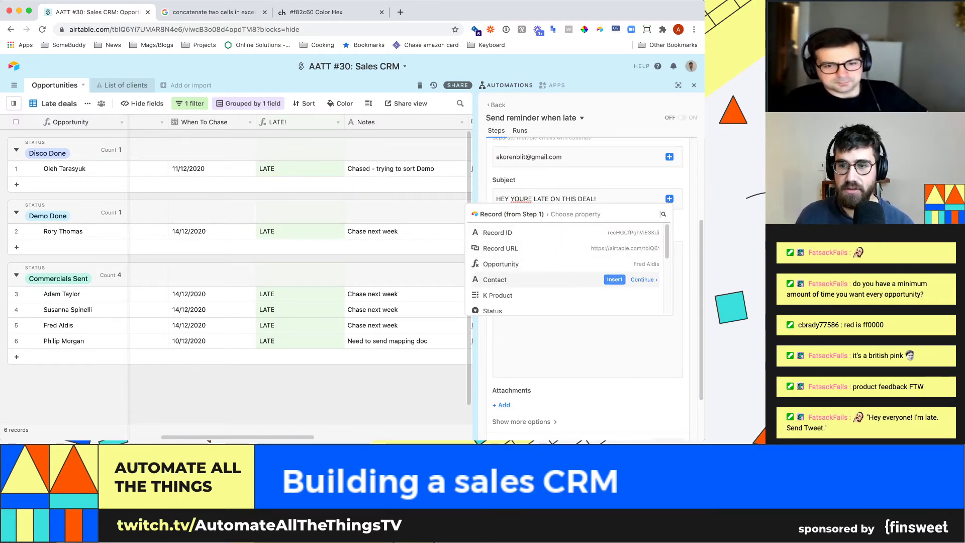
left_click(614, 280)
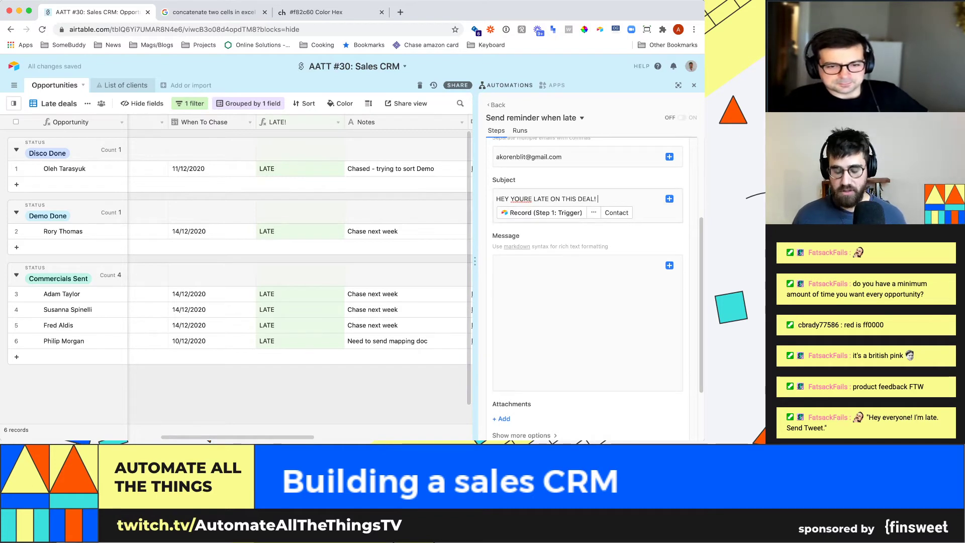
type("is waiting")
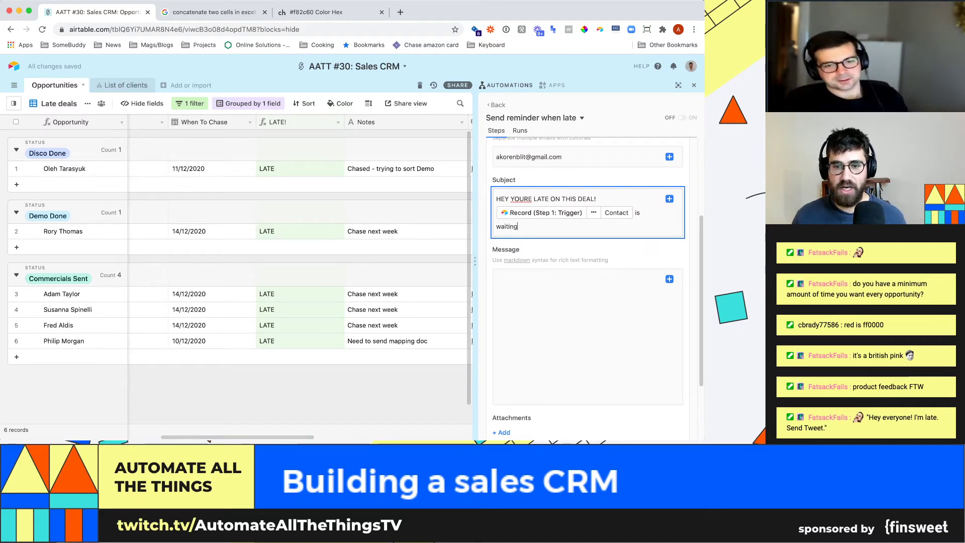
- Write a greeting and 'step up your follow up game, you're late on this deal worth' plus ARR
left_click(548, 301)
type("Hey Matt!")
key("Return")
type("You nee")
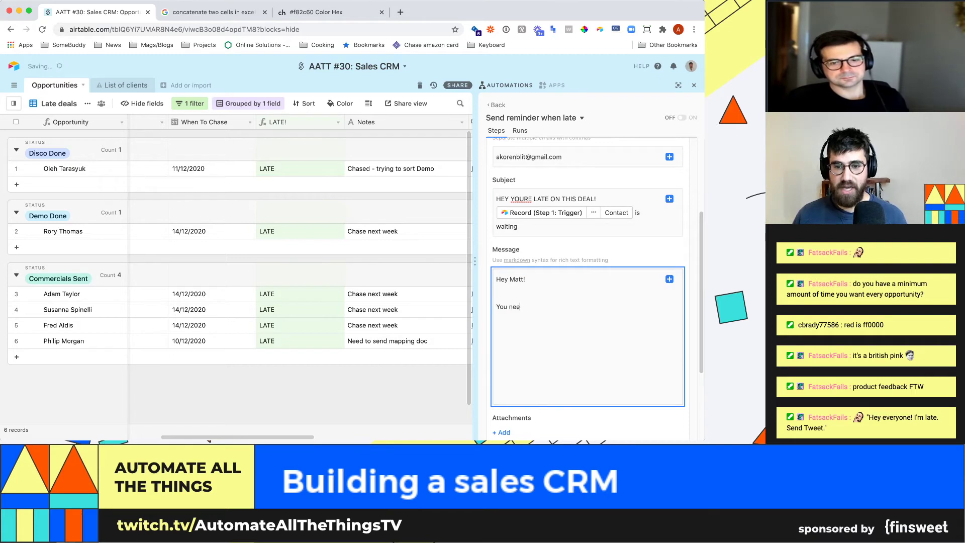
type("d to step up you")
key("BackSpace")
key("BackSpace")
key("BackSpace")
type("up your follow up game, you're late on this deal worth")
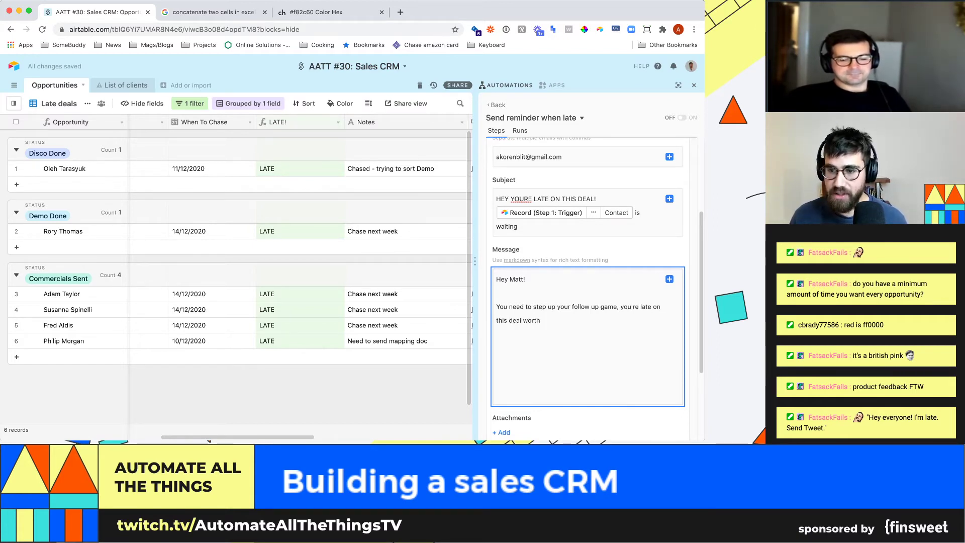
left_click(669, 280)
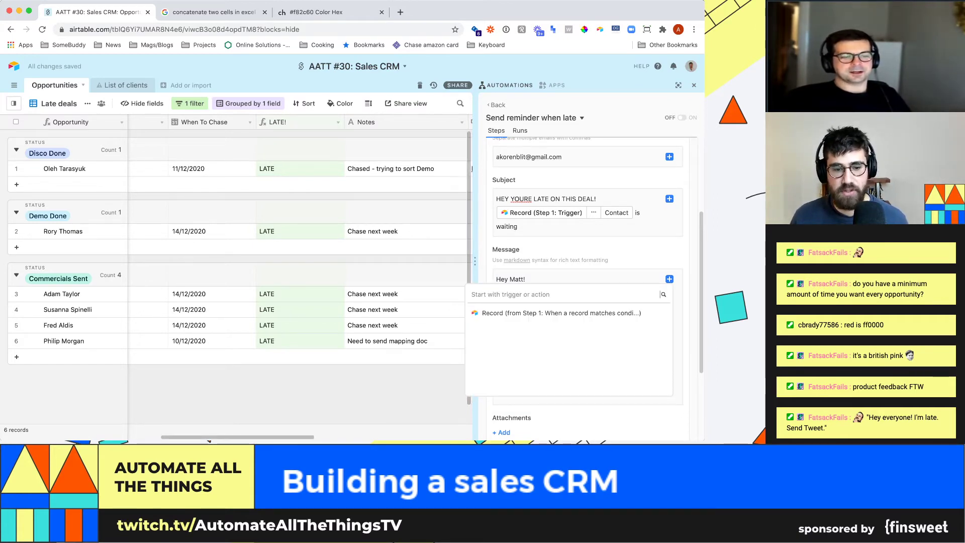
scroll(297, 251, "left", 5)
scroll(296, 251, "left", 5)
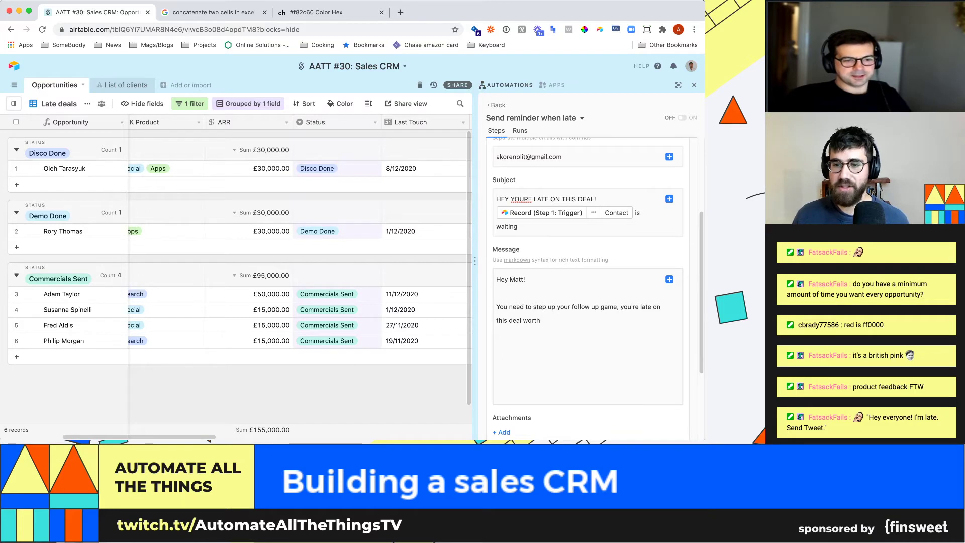
left_click(670, 279)
left_click(644, 313)
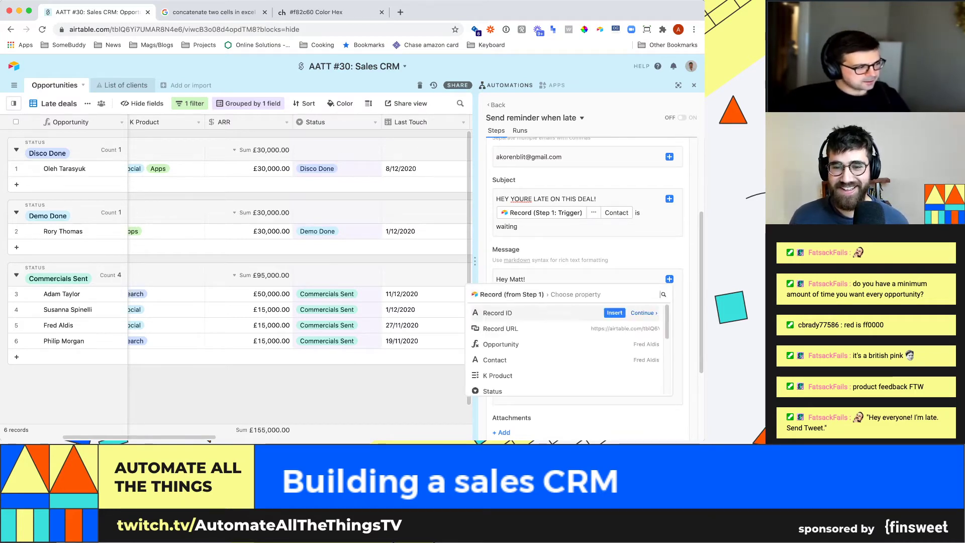
scroll(568, 352, "down", 5)
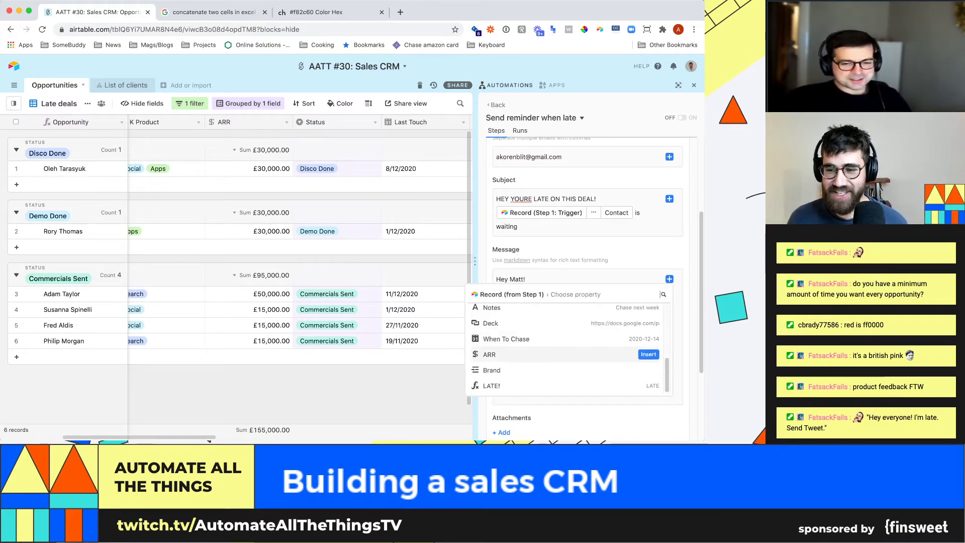
left_click(649, 355)
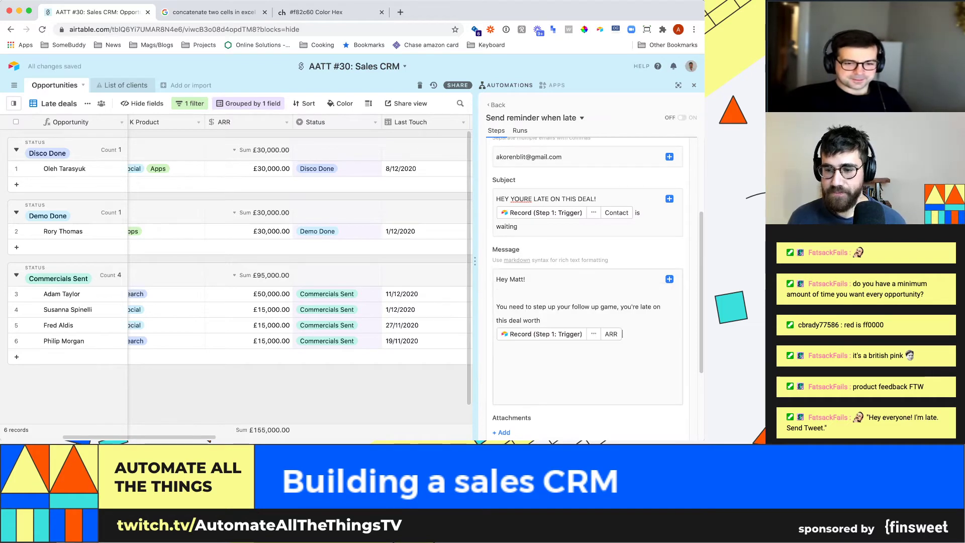
- Test the email step, finish it, and switch the automation on
scroll(588, 277, "down", 2)
left_click(670, 409)
scroll(671, 409, "down", 2)
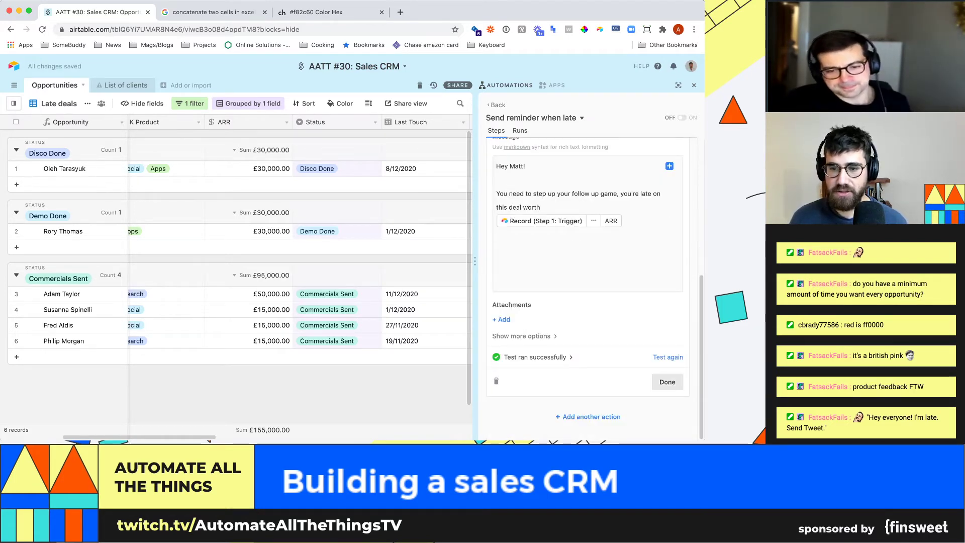
left_click(668, 382)
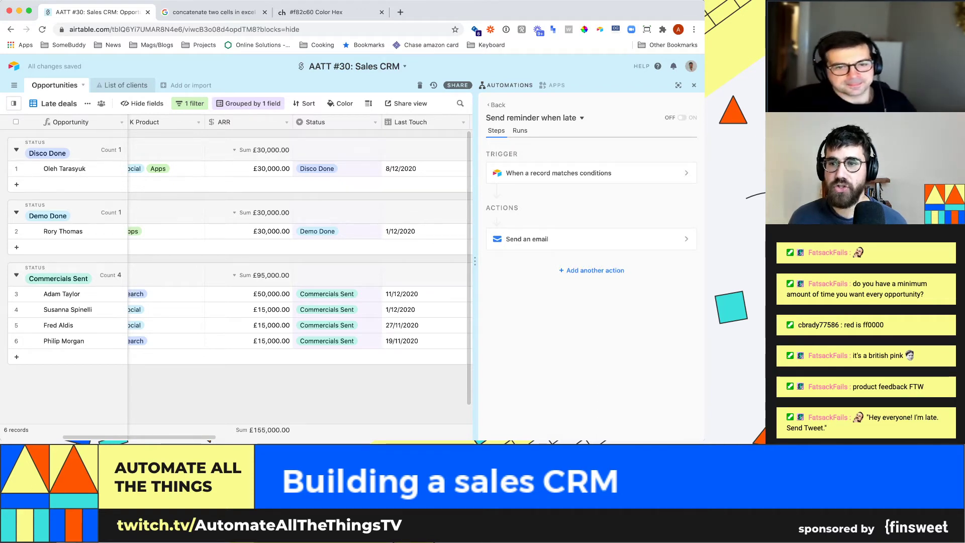
left_click(682, 118)
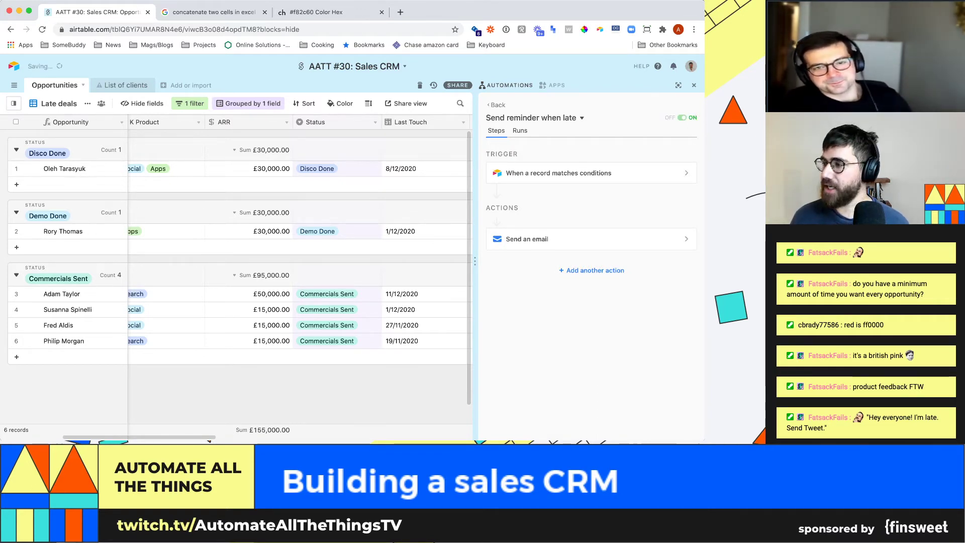
- Check the 'HEY YOURE LATE ON THIS DEAL!' email in Gmail, then return to the Sales CRM base
key("super+Tab")
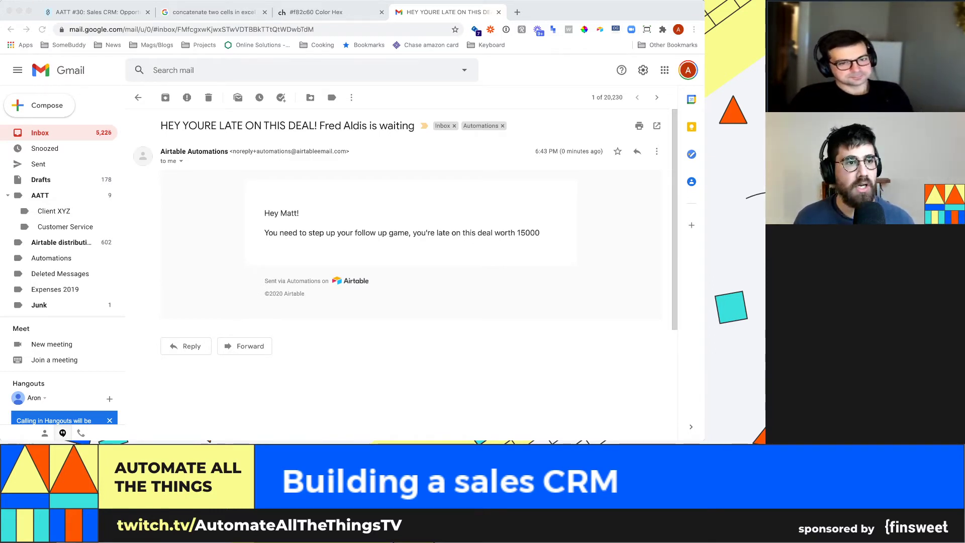
key("super+1")
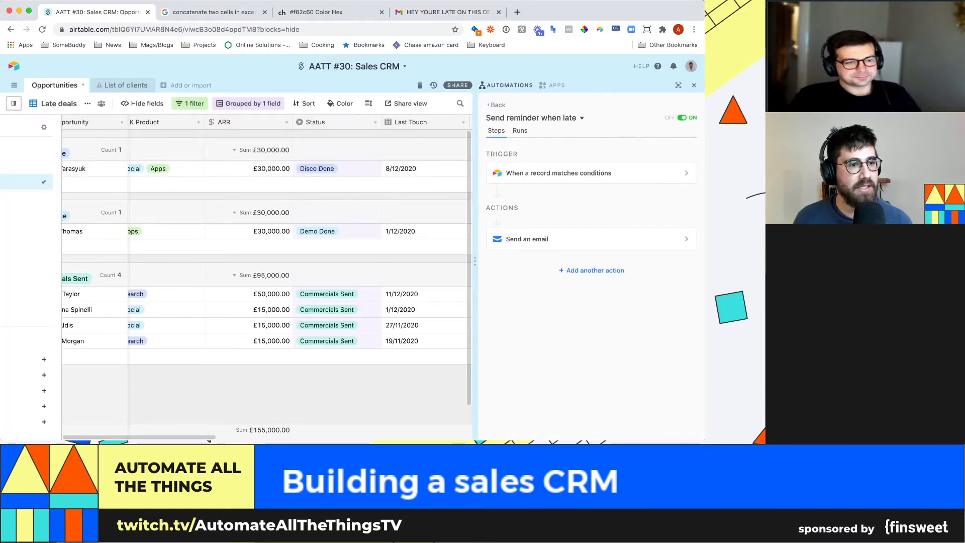
- Rename the Grid view to 'Main view'
left_click(38, 150)
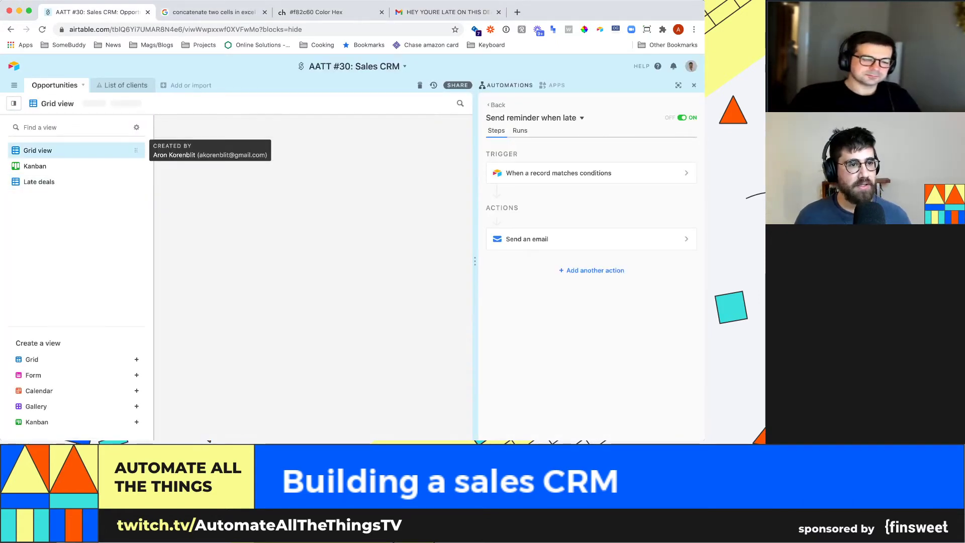
double_click(57, 103)
type("Main view")
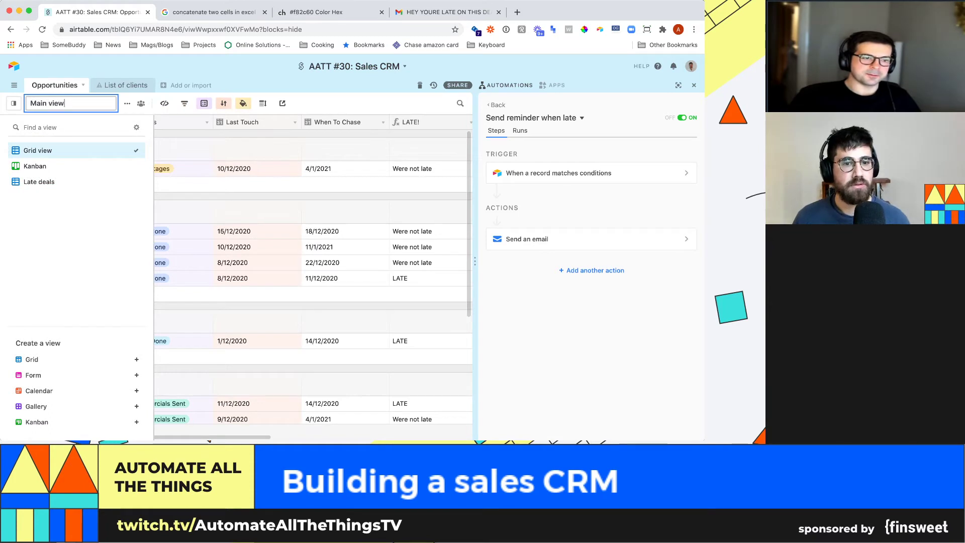
key("Return")
- Change row 4's When To Chase date to 15/12/2020 and view the automation's run history
left_click(345, 262)
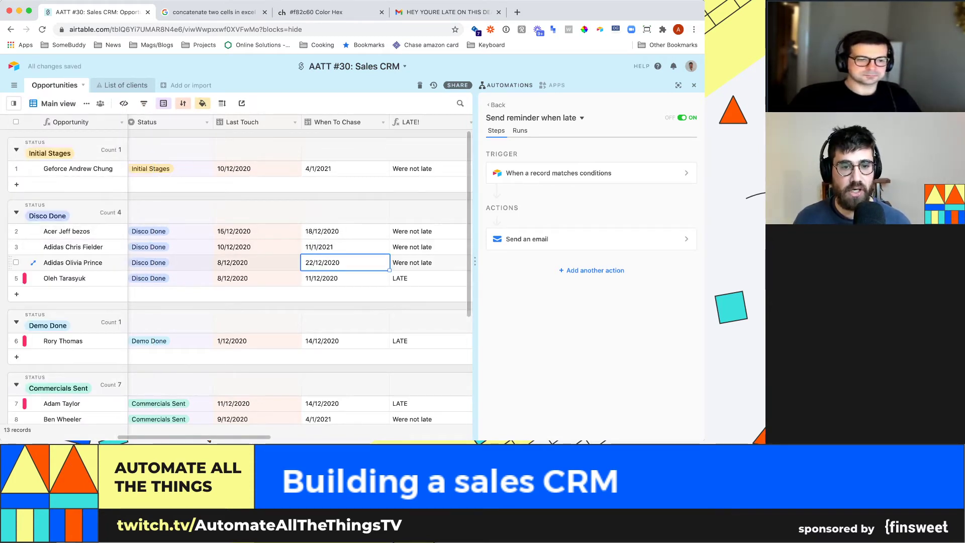
key("Return")
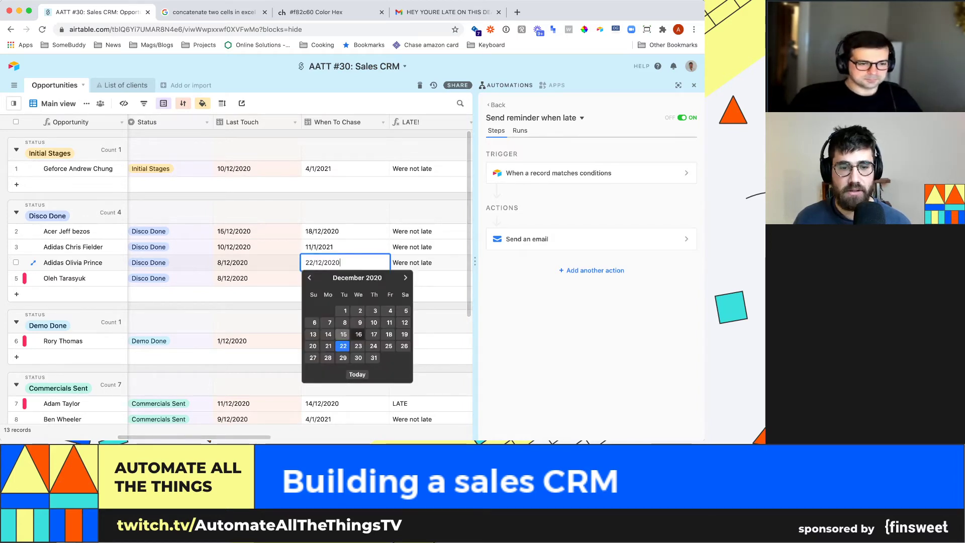
left_click(343, 334)
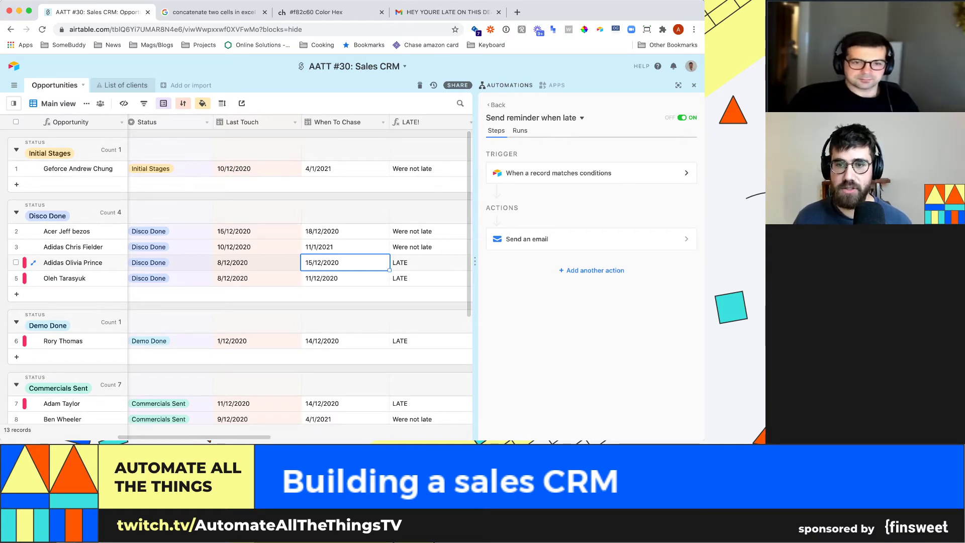
left_click(520, 130)
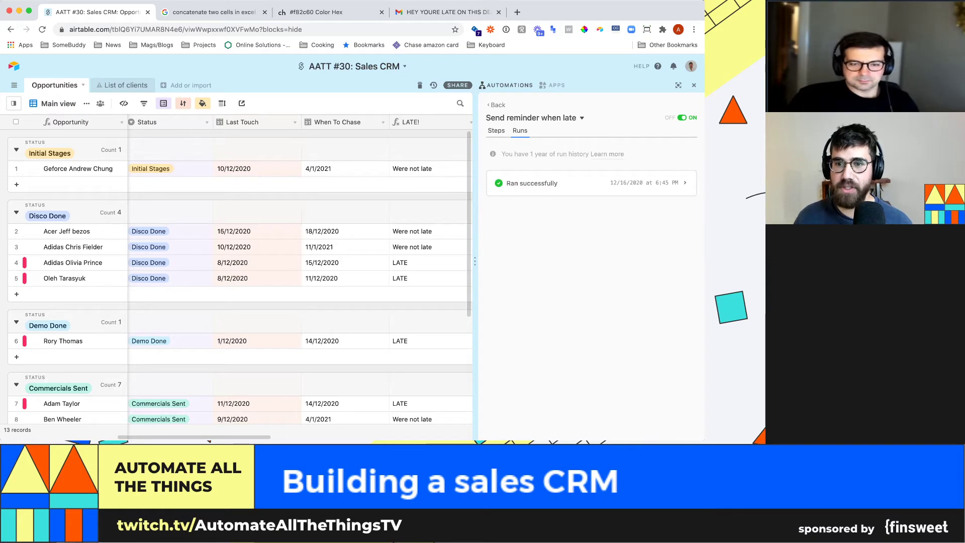
- Expand the latest 'Ran successfully' run, then return to the Sales CRM base
left_click(594, 183)
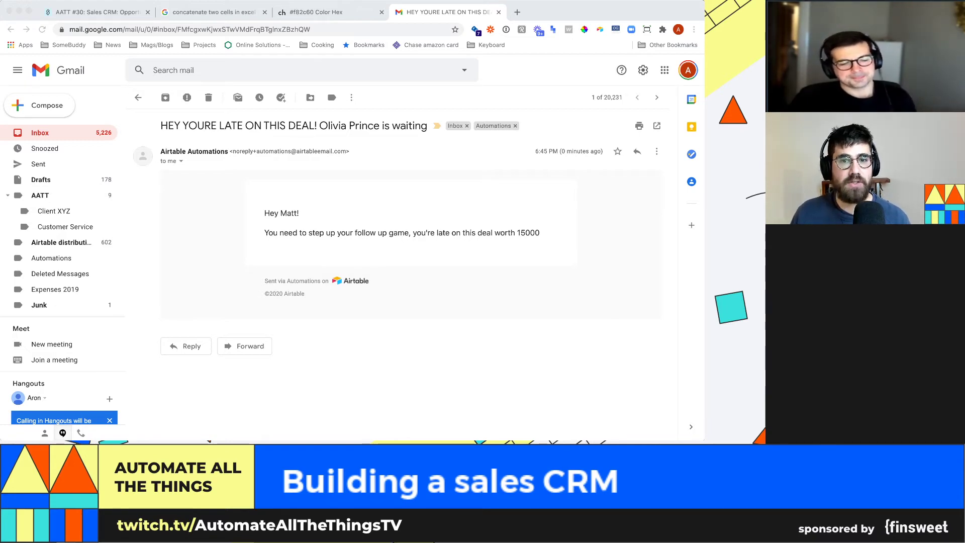
left_click(98, 13)
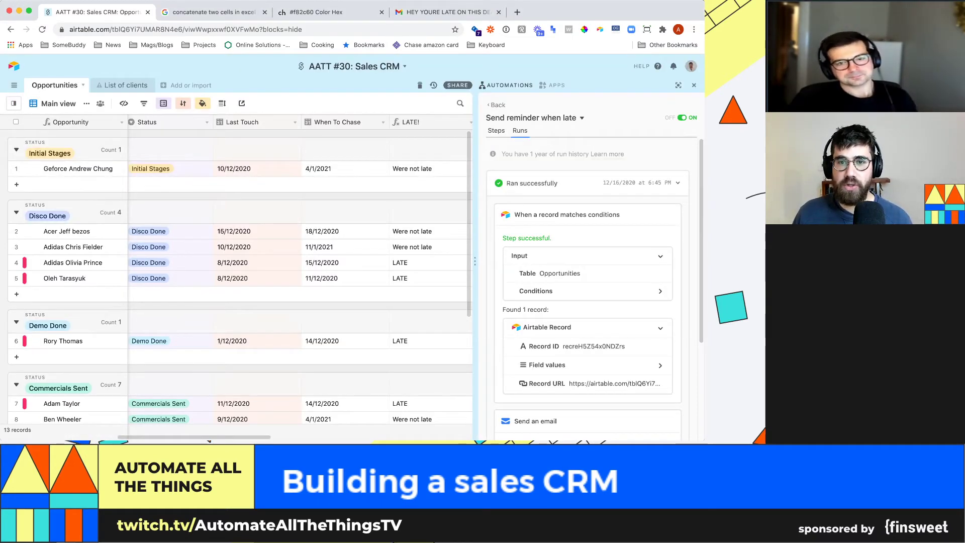
- Add a trigger condition requiring ARR greater than 20000
left_click(496, 130)
left_click(559, 173)
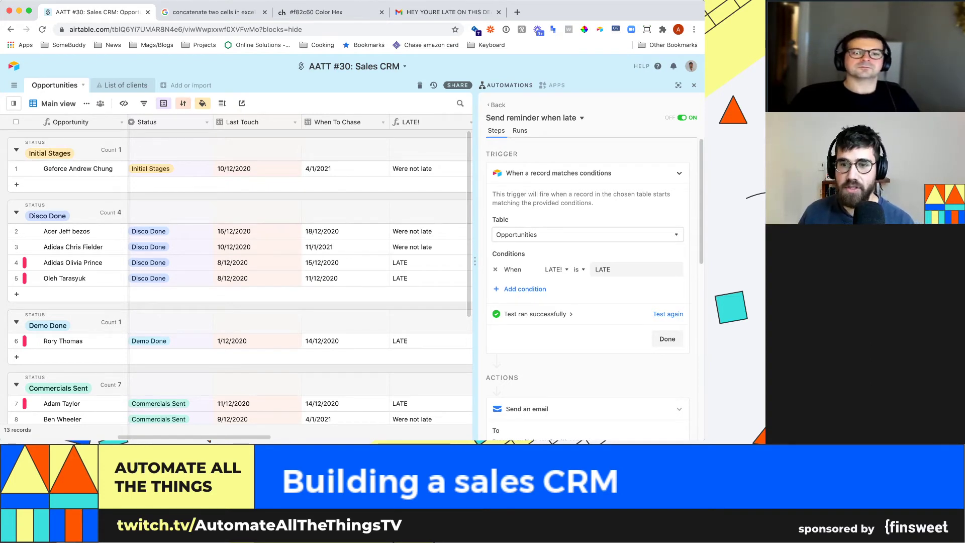
left_click(525, 289)
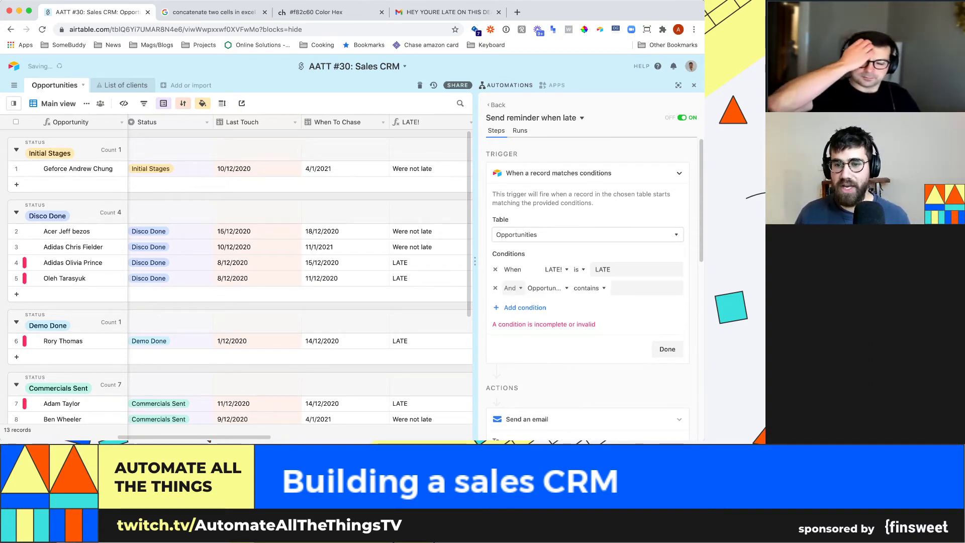
left_click(512, 288)
left_click(547, 288)
type("arr")
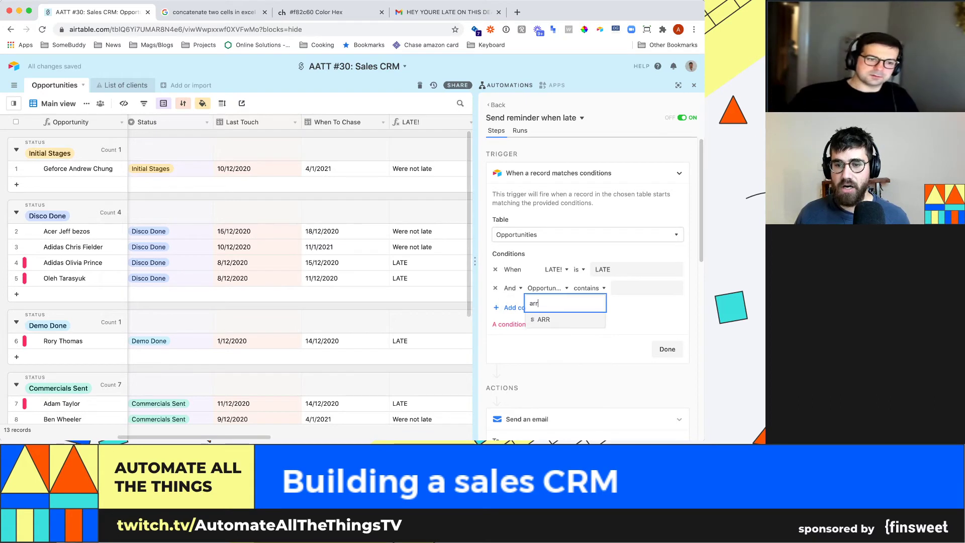
key("Return")
left_click(579, 288)
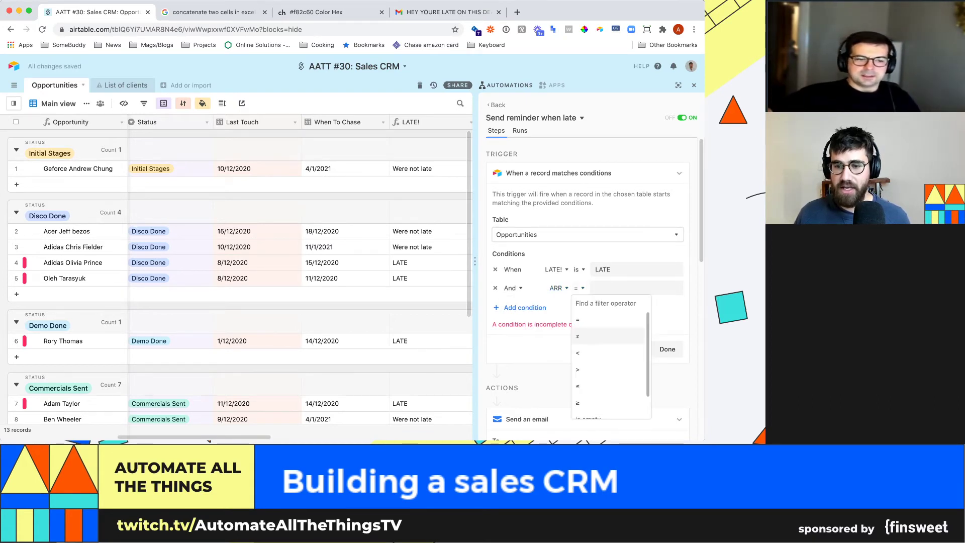
key("Return")
type("20000")
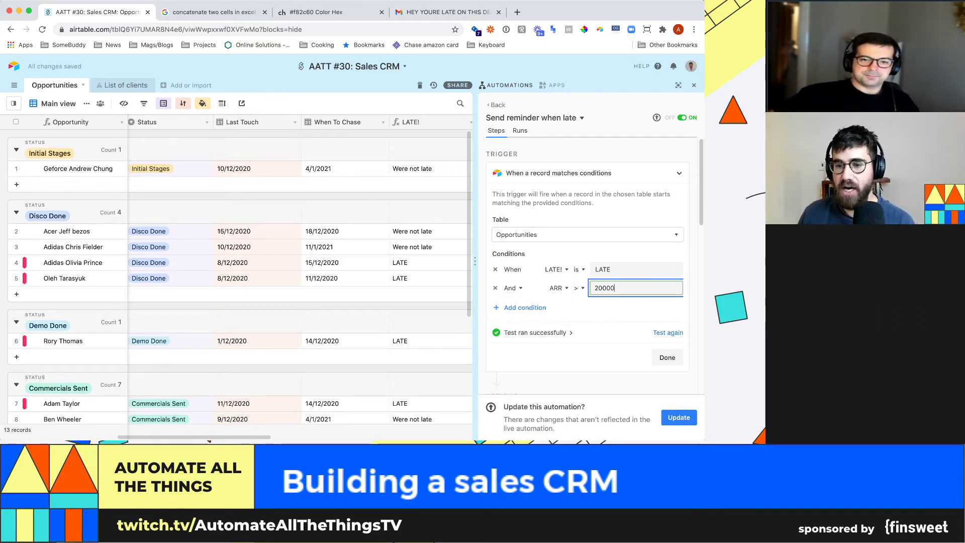
- Add a condition that K Product has any of Search or Social
left_click(525, 308)
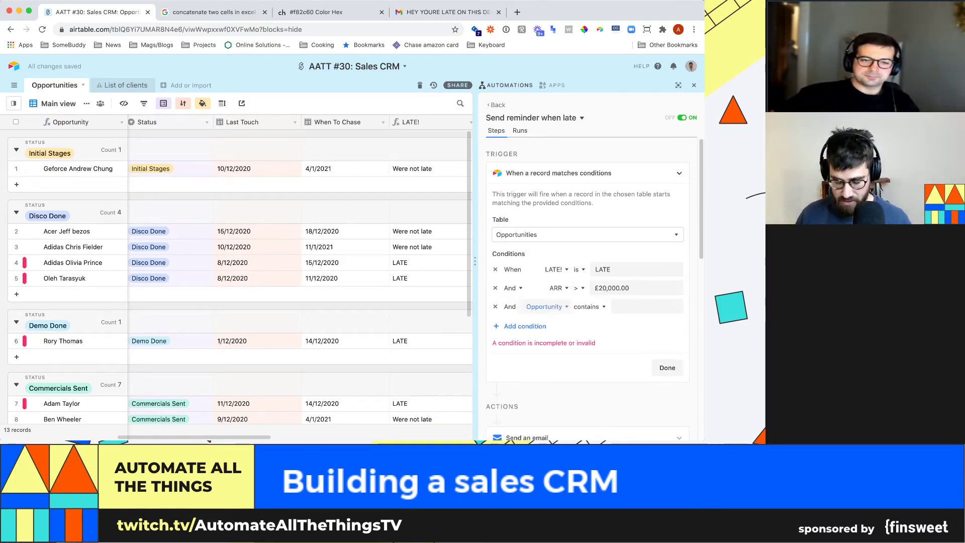
left_click(547, 306)
type("prod")
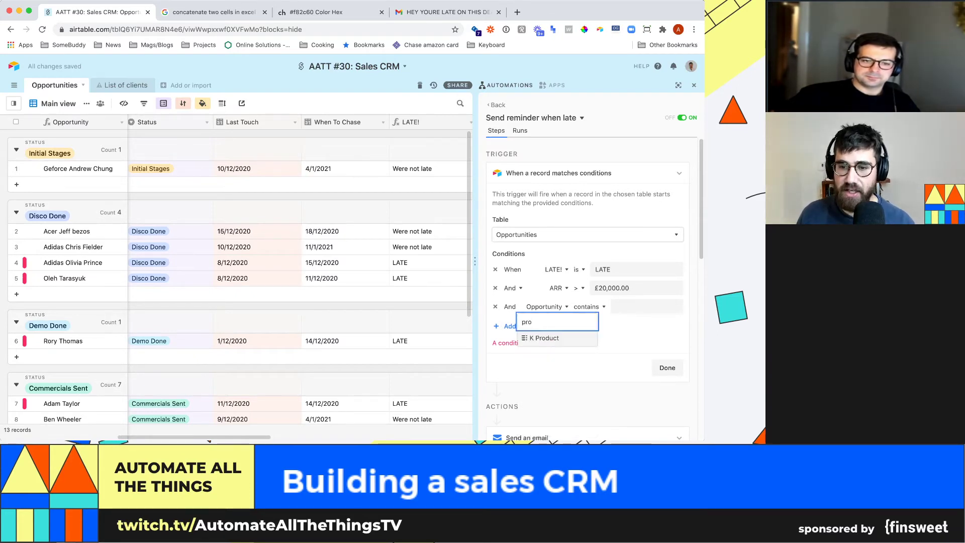
key("Return")
left_click(593, 306)
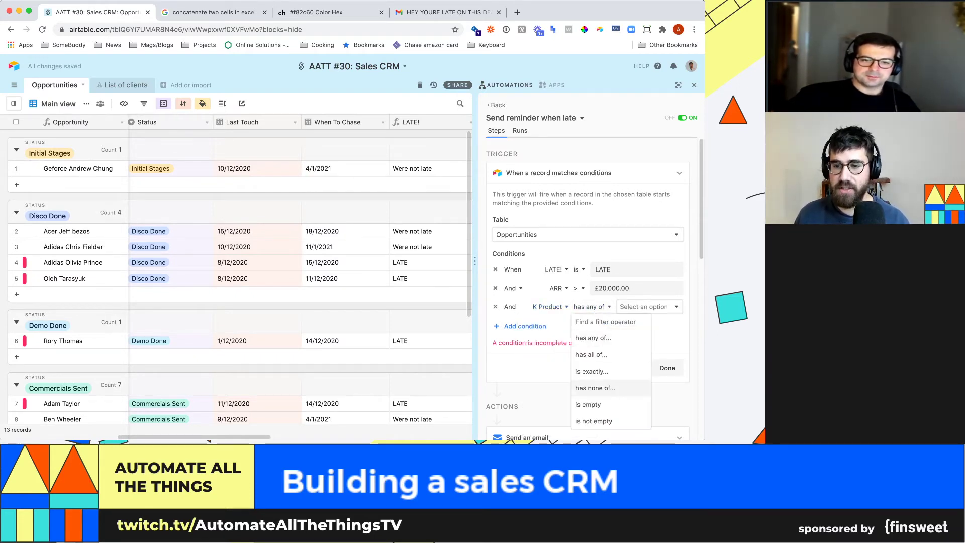
left_click(595, 405)
left_click(588, 307)
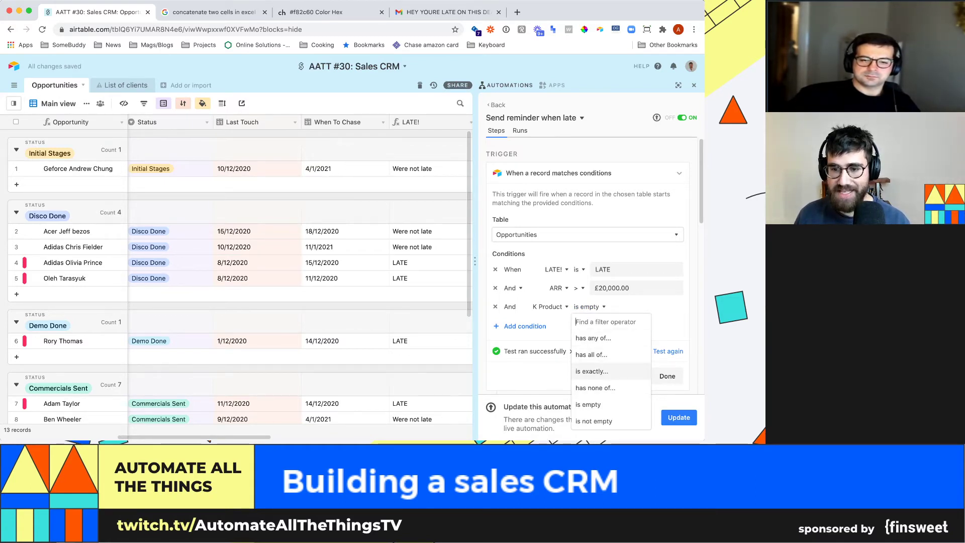
left_click(593, 338)
left_click(647, 307)
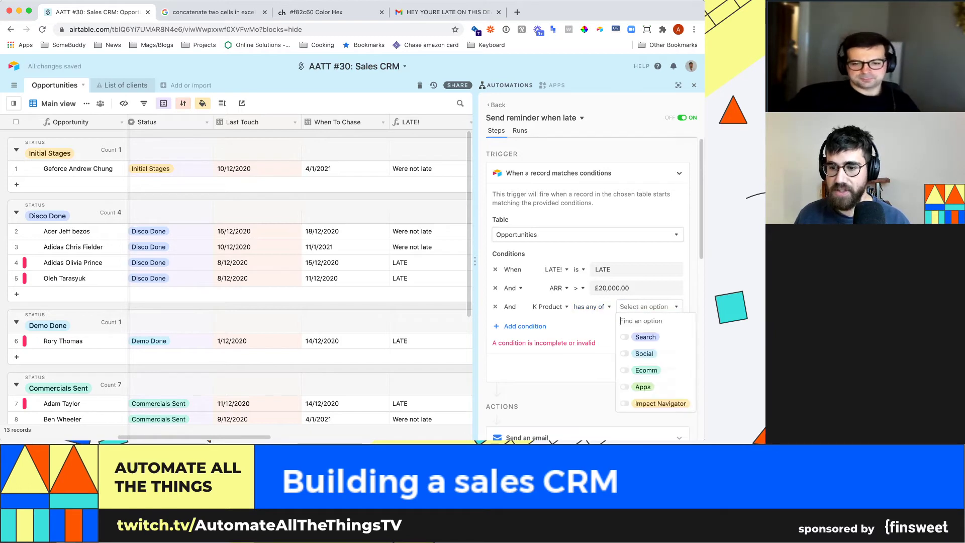
left_click(645, 337)
left_click(644, 354)
left_click(525, 327)
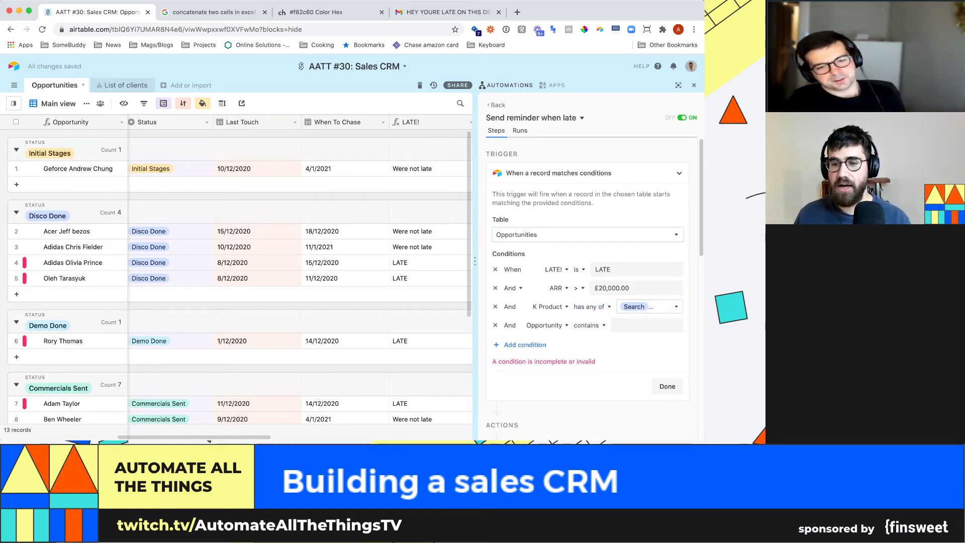
- Delete the Opportunity, K Product and ARR conditions, leaving only LATE! is LATE, and finish
left_click(495, 325)
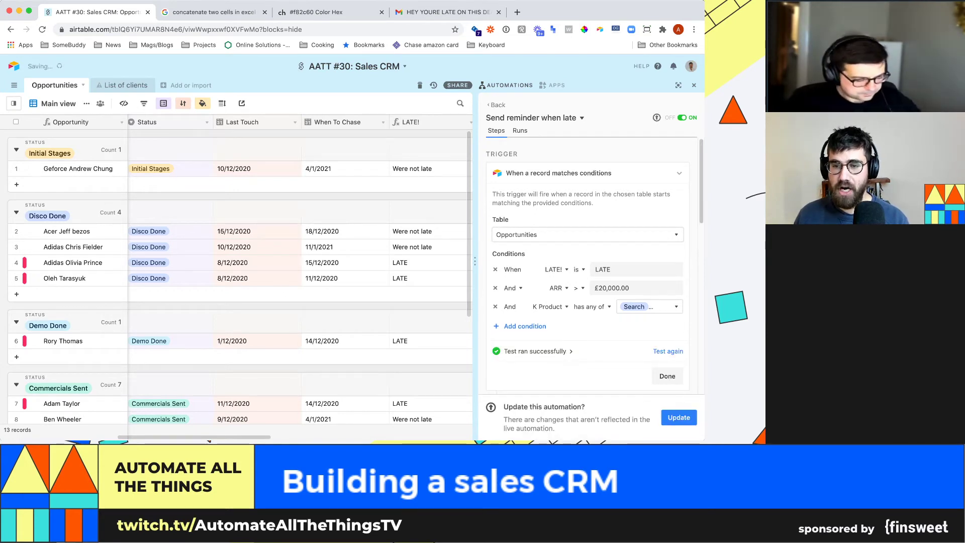
scroll(588, 292, "down", 3)
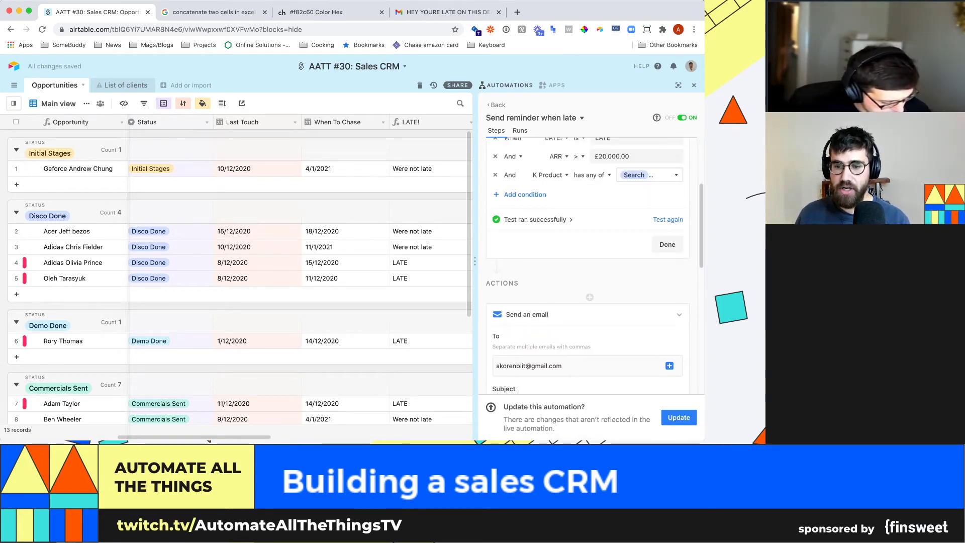
scroll(587, 267, "down", 5)
scroll(588, 267, "up", 8)
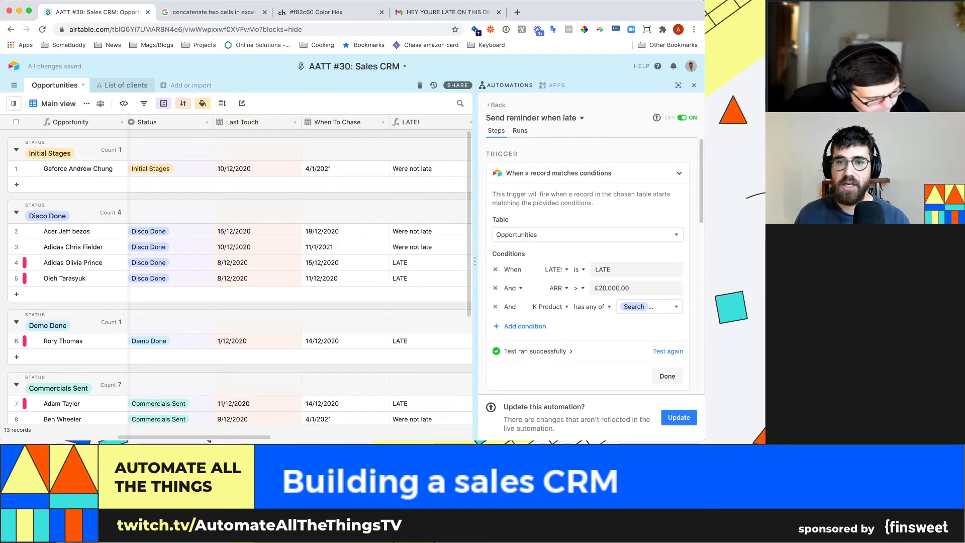
scroll(588, 267, "down", 3)
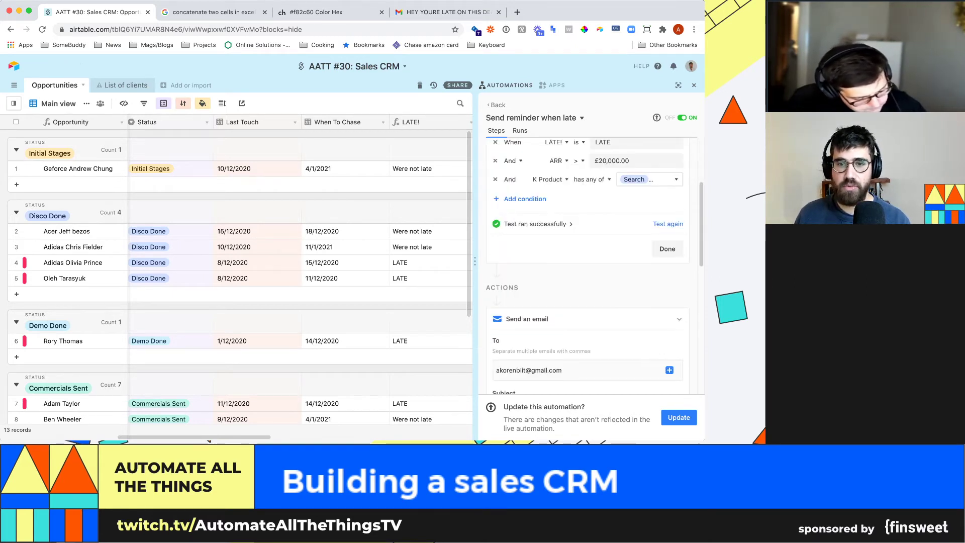
left_click(495, 192)
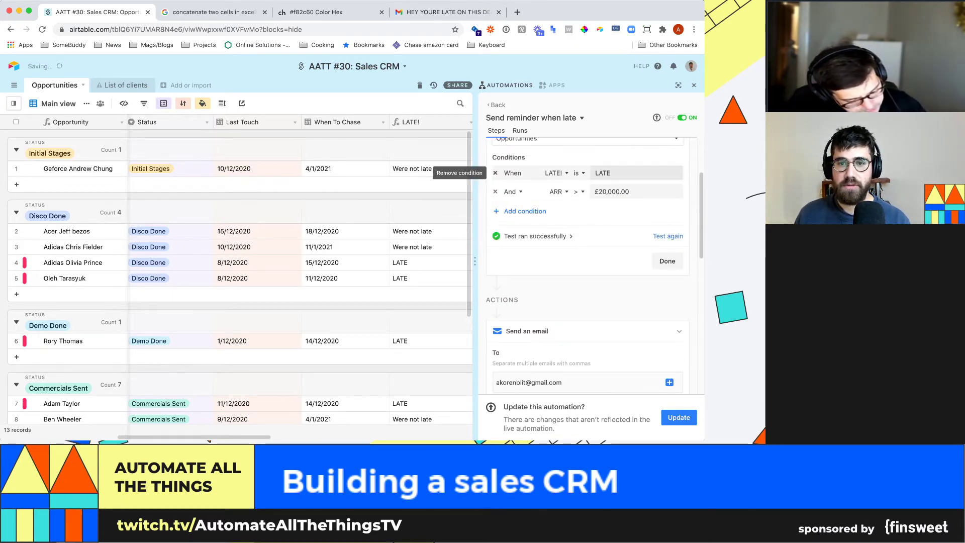
left_click(495, 192)
left_click(668, 261)
scroll(587, 267, "down", 2)
- Collapse the Send an email step and close the automations panel
left_click(679, 190)
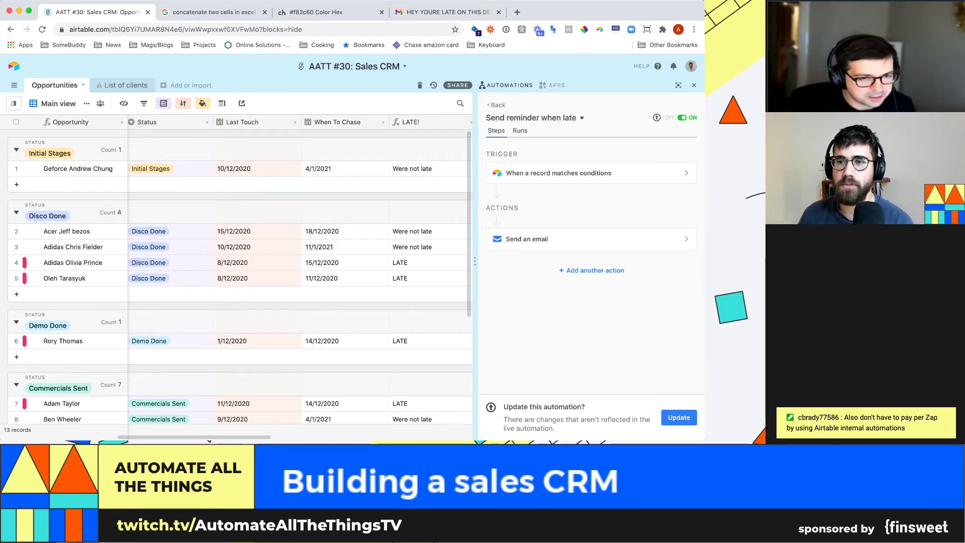
left_click(694, 85)
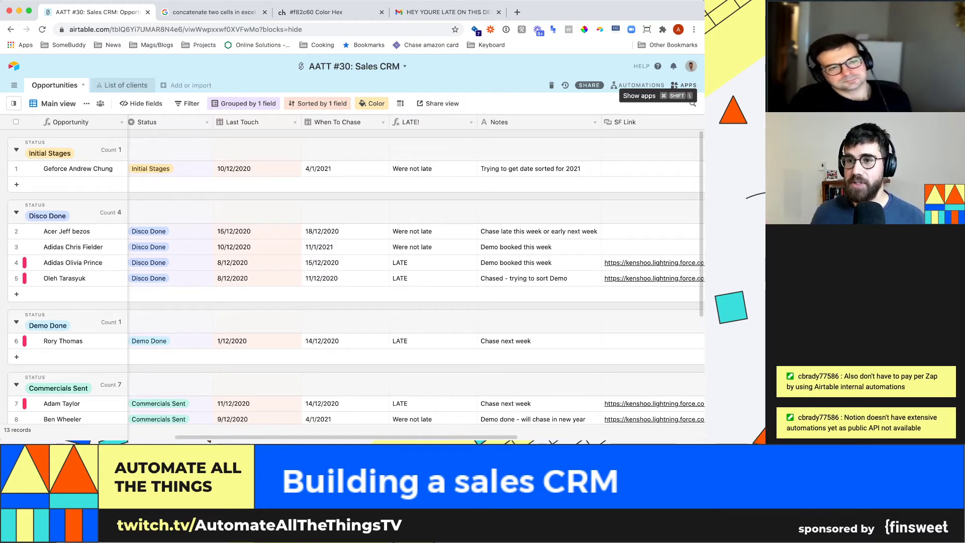
- Tick off 'Automate reminders' on the dashboard, then scroll row 4 to reveal its ARR column
left_click(683, 85)
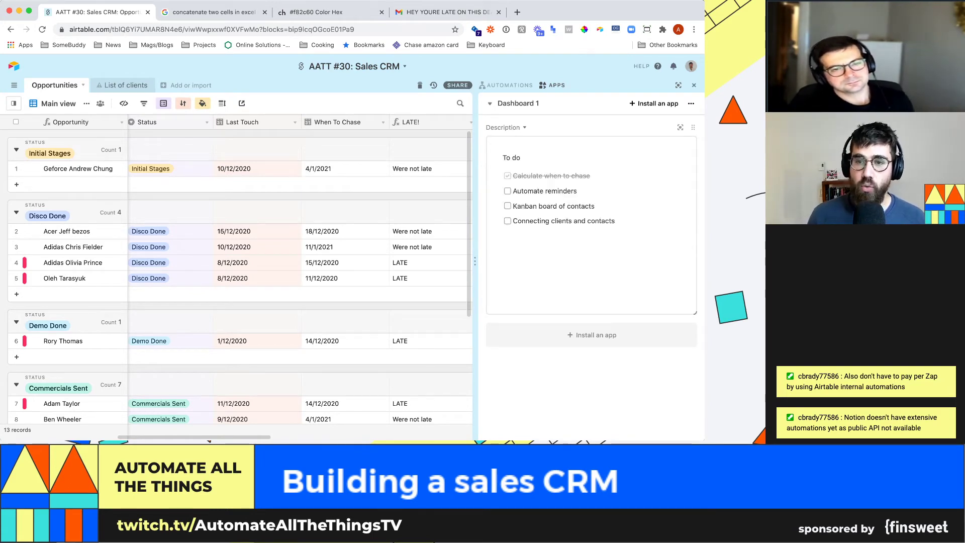
left_click(507, 191)
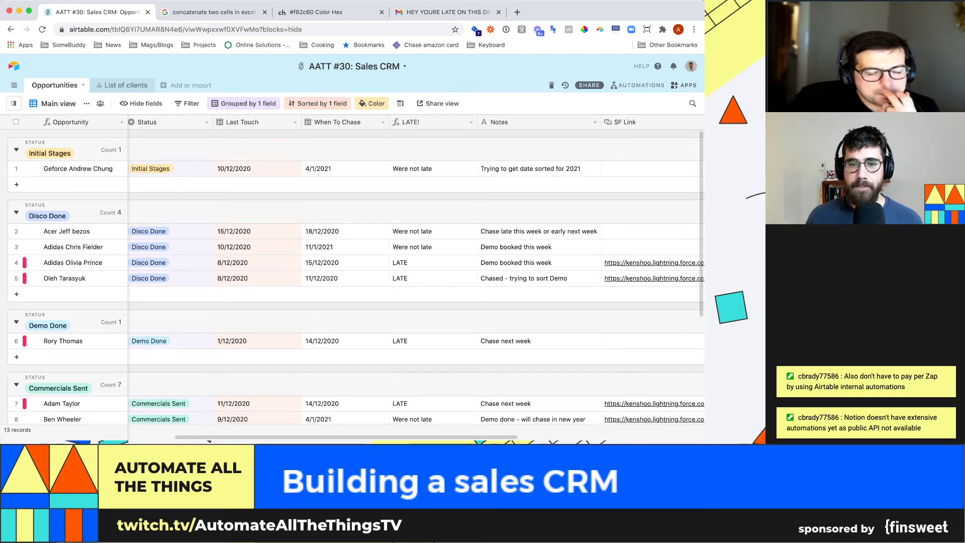
left_click(432, 263)
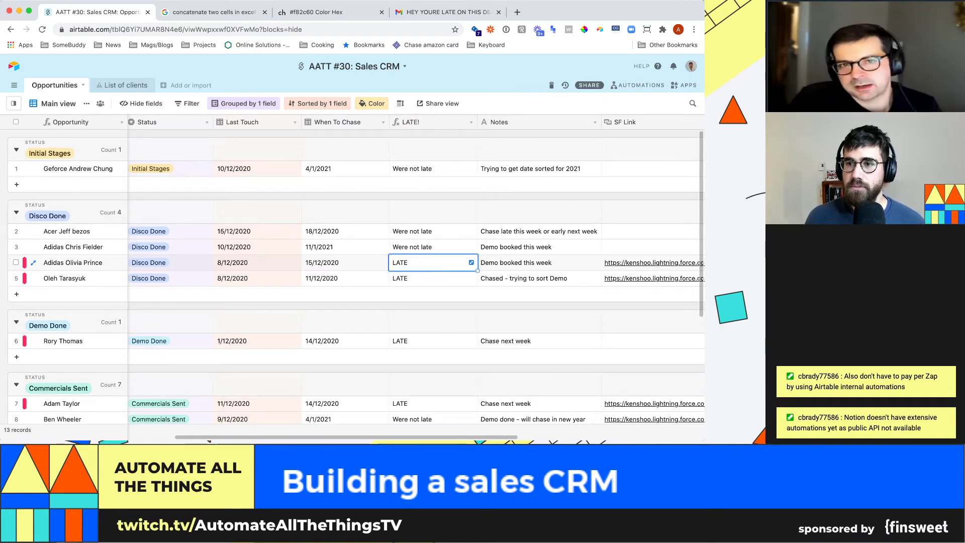
left_click(345, 262)
key("Left")
key("Left")
key("Left")
key("Right")
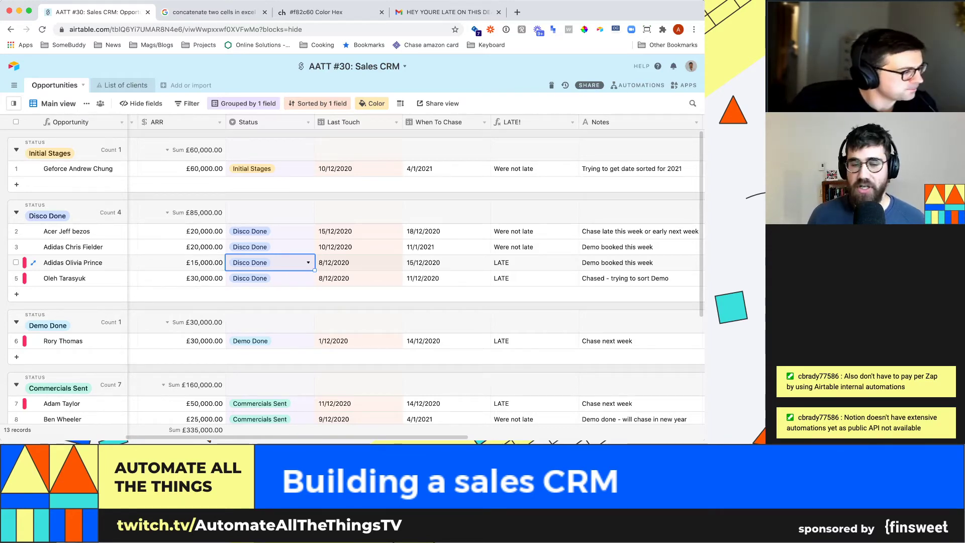
- Scroll back to the top of the grid and bring up the Last Touch field's options menu
scroll(382, 246, "down", 3)
scroll(352, 227, "up", 2)
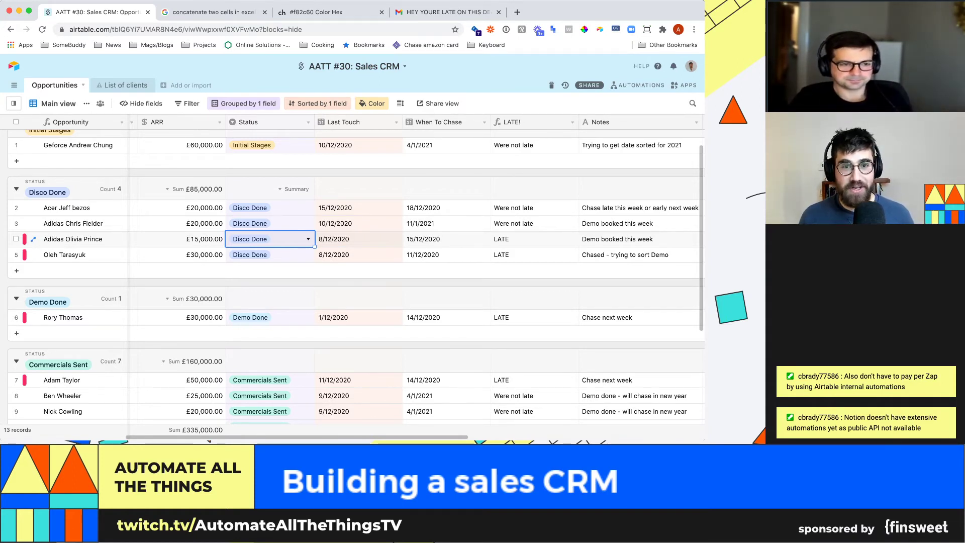
scroll(356, 281, "up", 1)
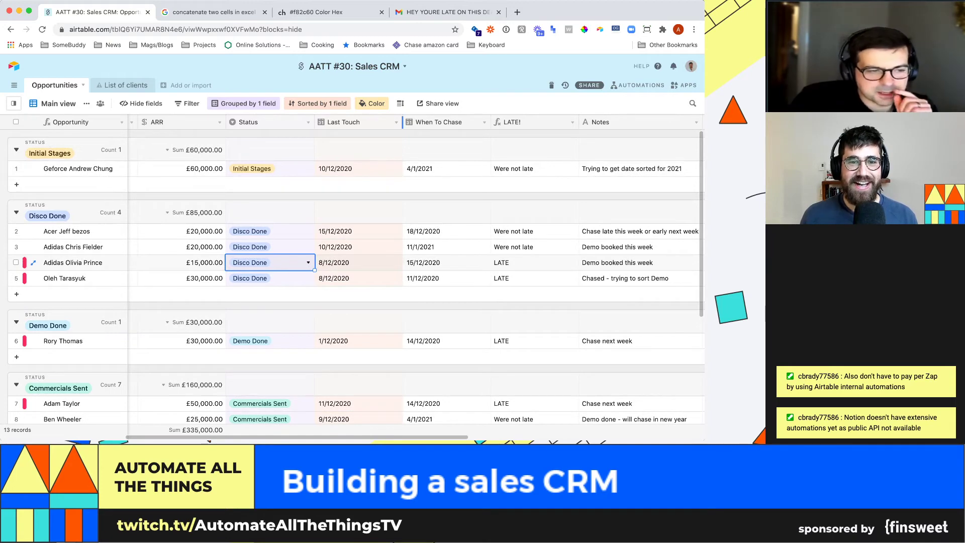
left_click(396, 122)
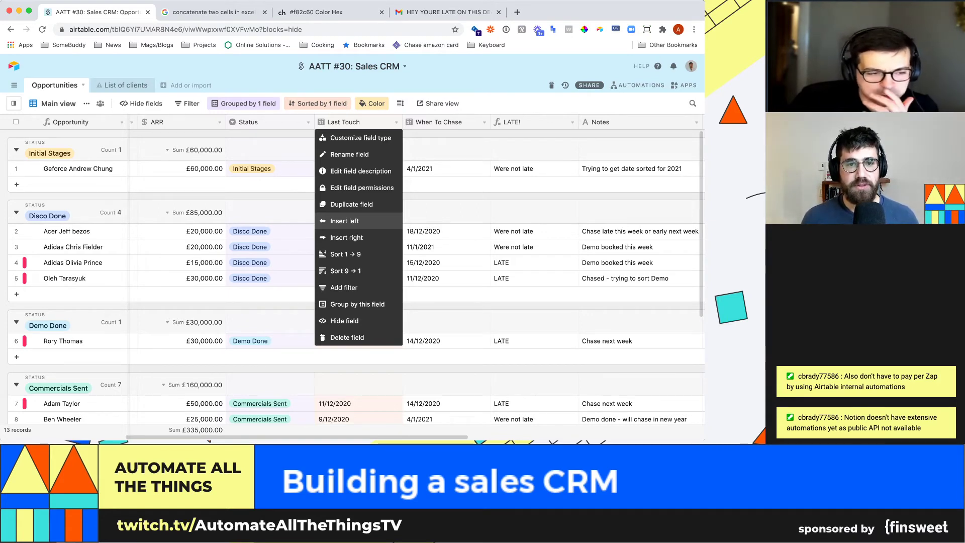
- Insert a new field left of Last Touch named 'Last update of status'
left_click(344, 221)
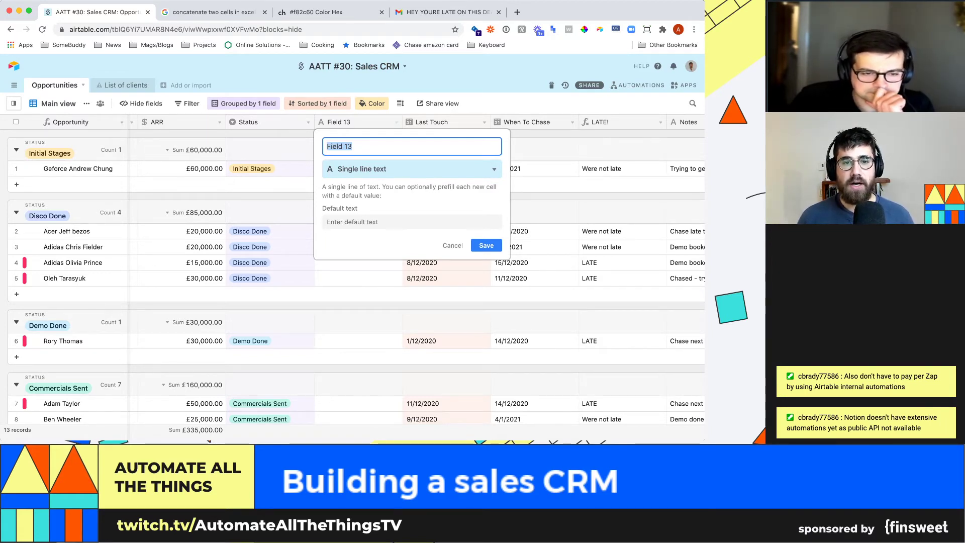
type("Time in status")
key("super+a")
type("Last update of status")
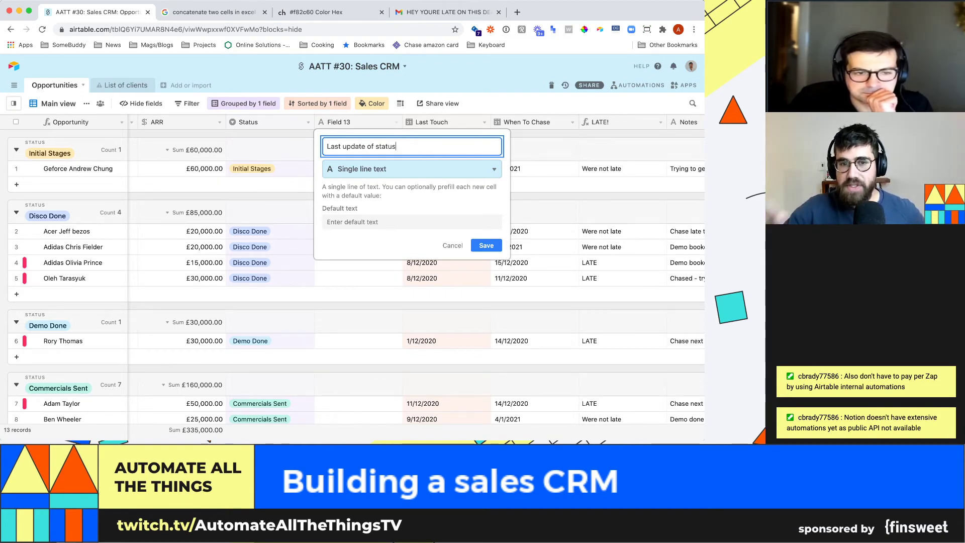
- Make it a Last modified time field tracking only the Status field, and save it
left_click(413, 169)
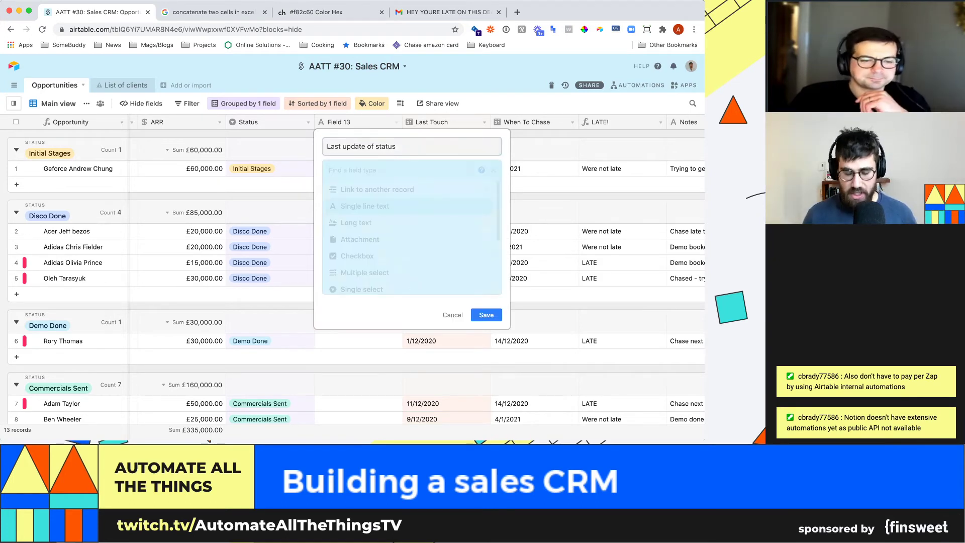
type("last mo")
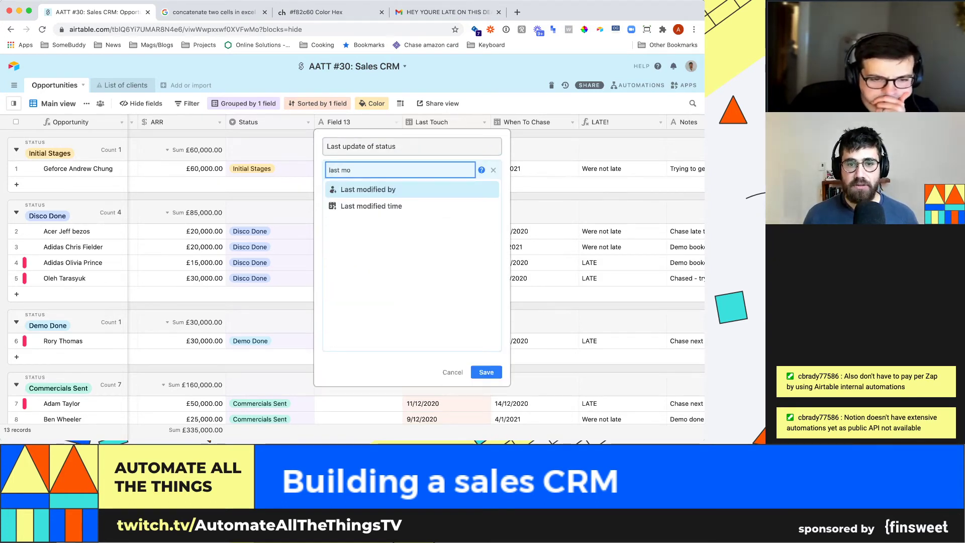
key("Down")
key("Return")
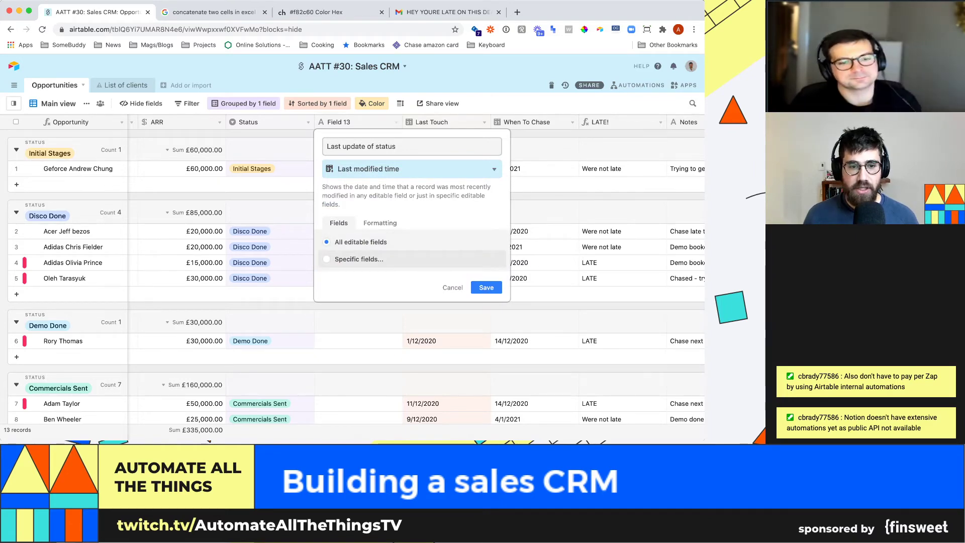
left_click(359, 259)
left_click(359, 263)
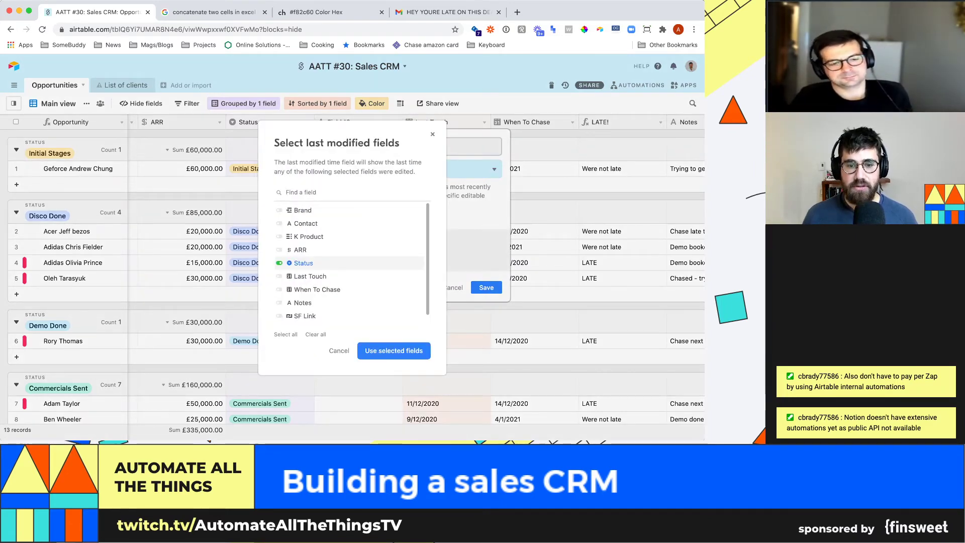
left_click(393, 350)
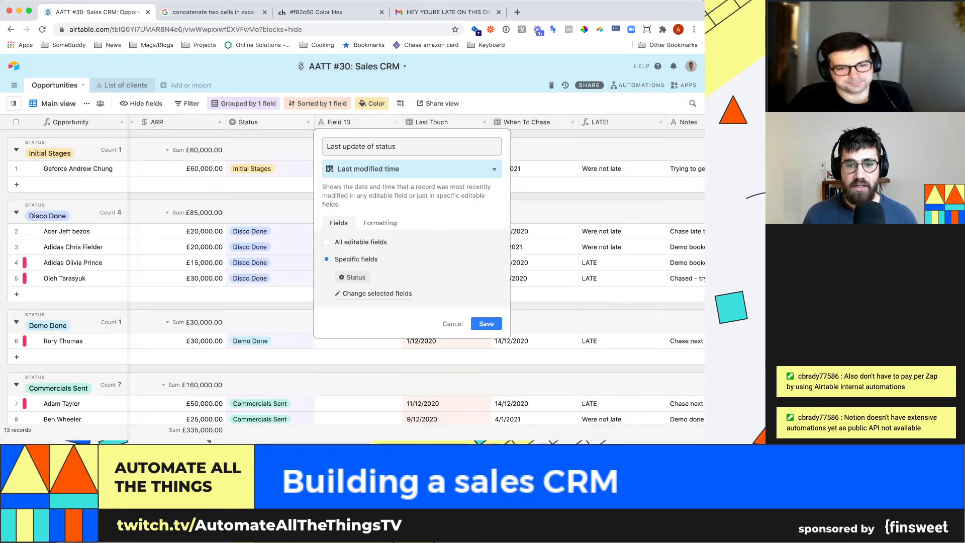
left_click(486, 324)
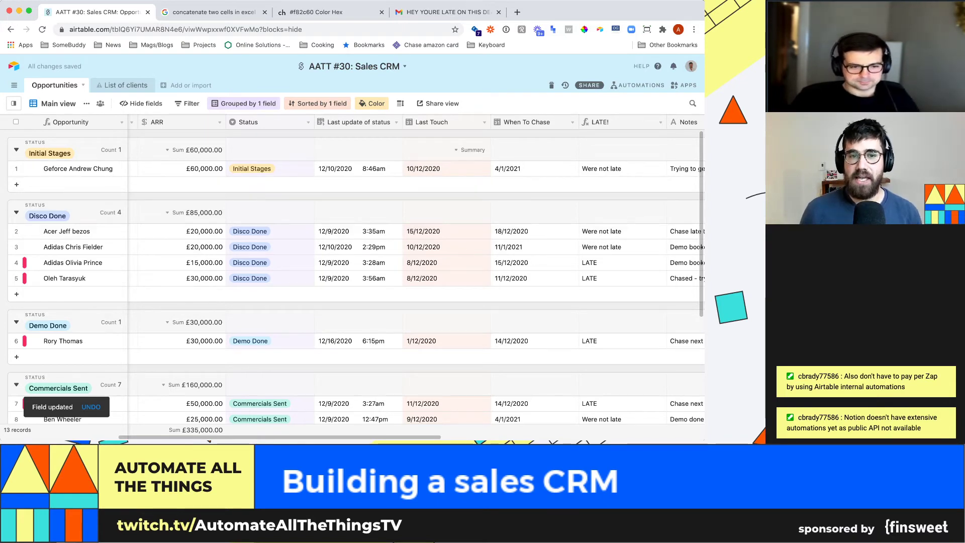
left_click(281, 231)
left_click(308, 232)
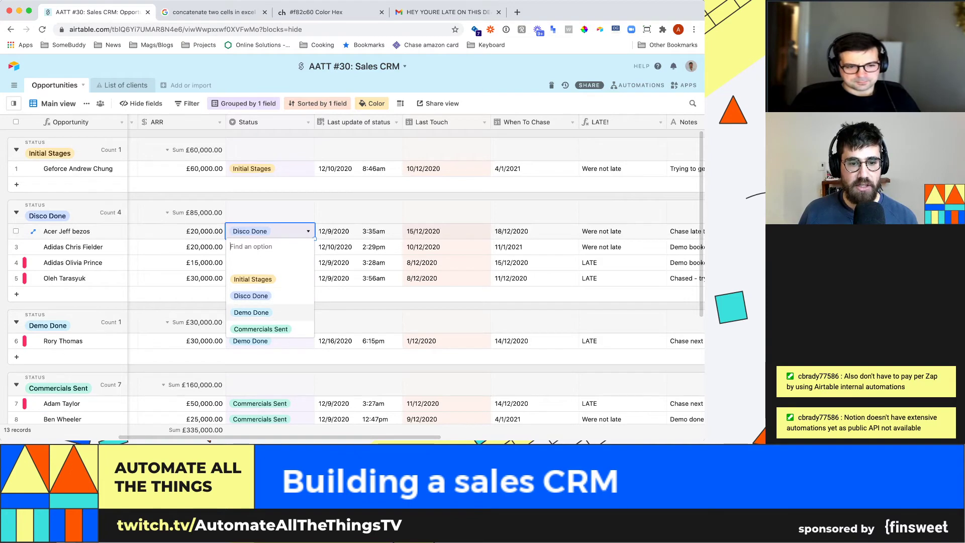
left_click(251, 312)
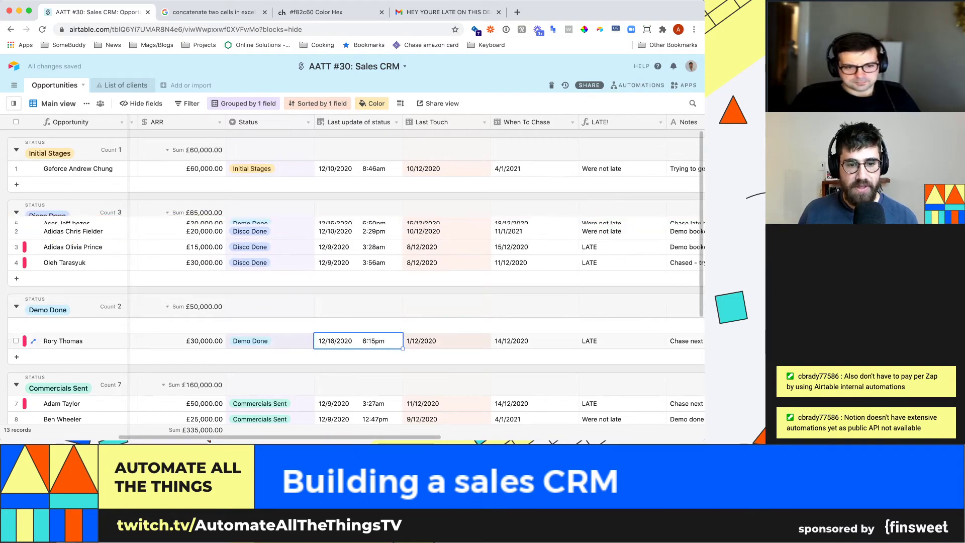
left_click(359, 326)
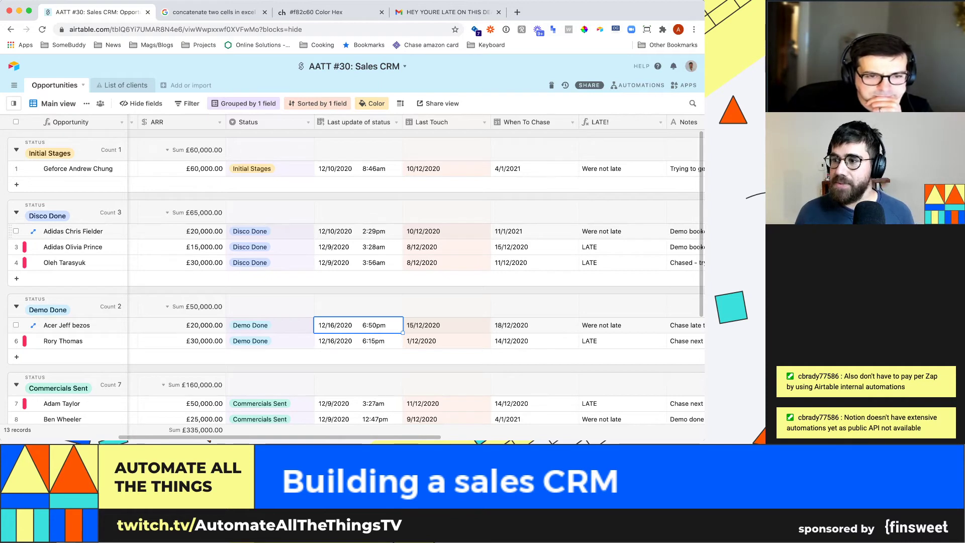
scroll(352, 277, "down", 1)
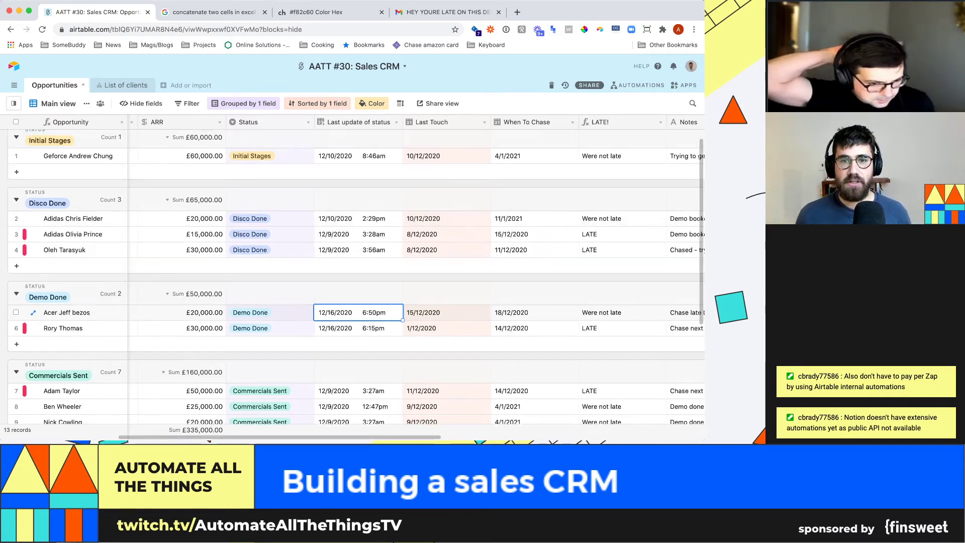
- Insert a 'Days in status' field to the left of Last Touch
left_click(485, 123)
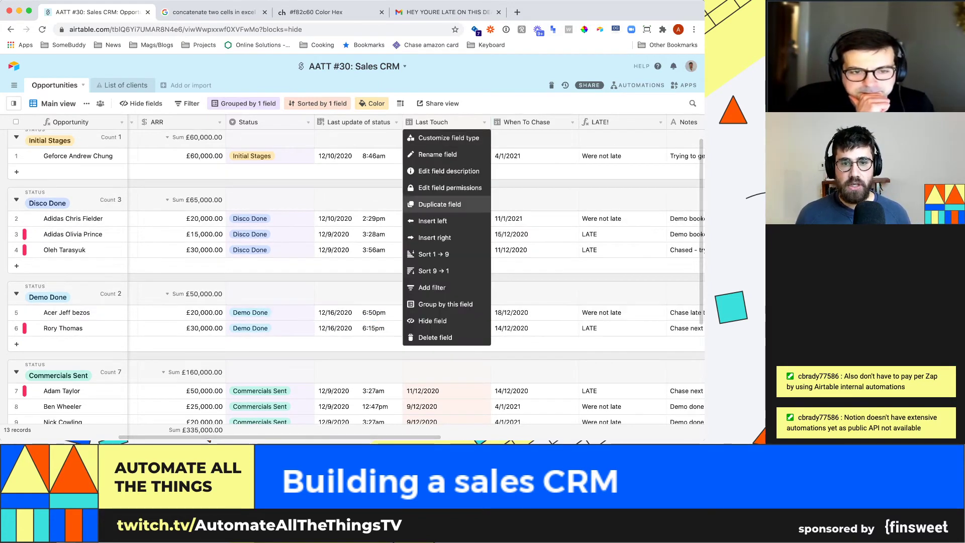
left_click(443, 218)
type("Days in status")
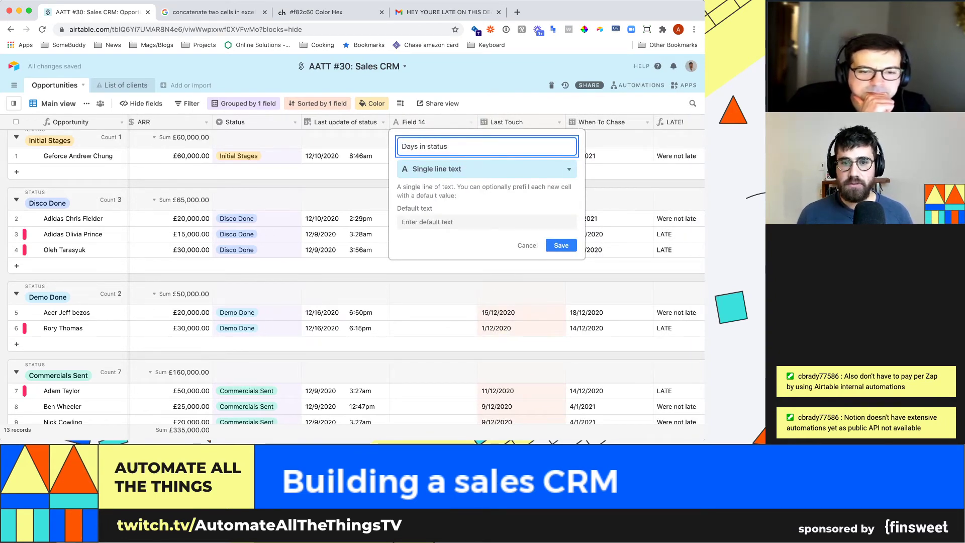
left_click(487, 169)
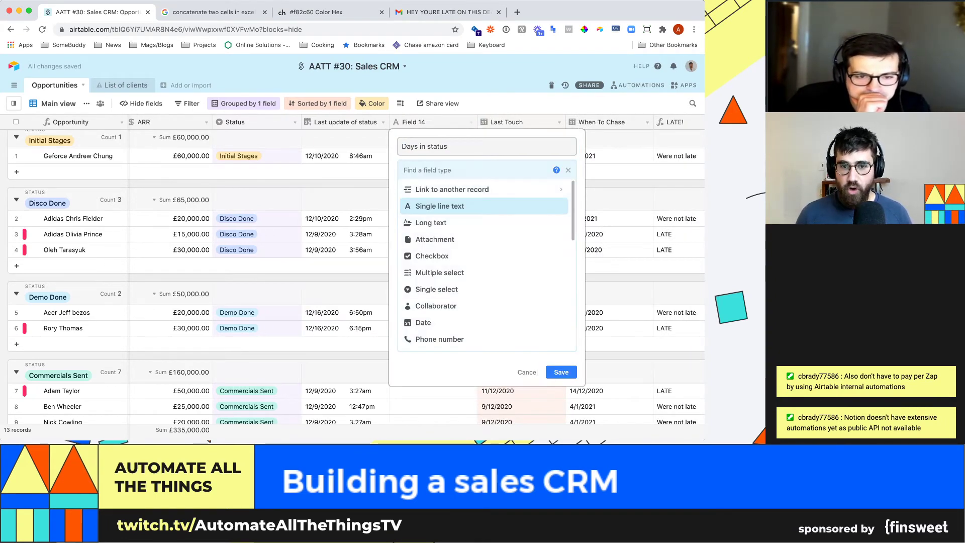
type("form")
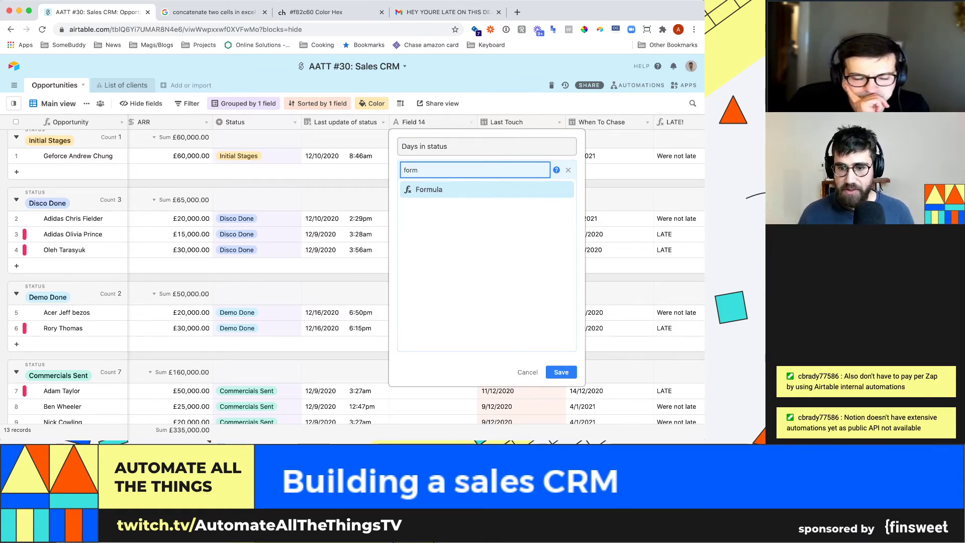
key("Return")
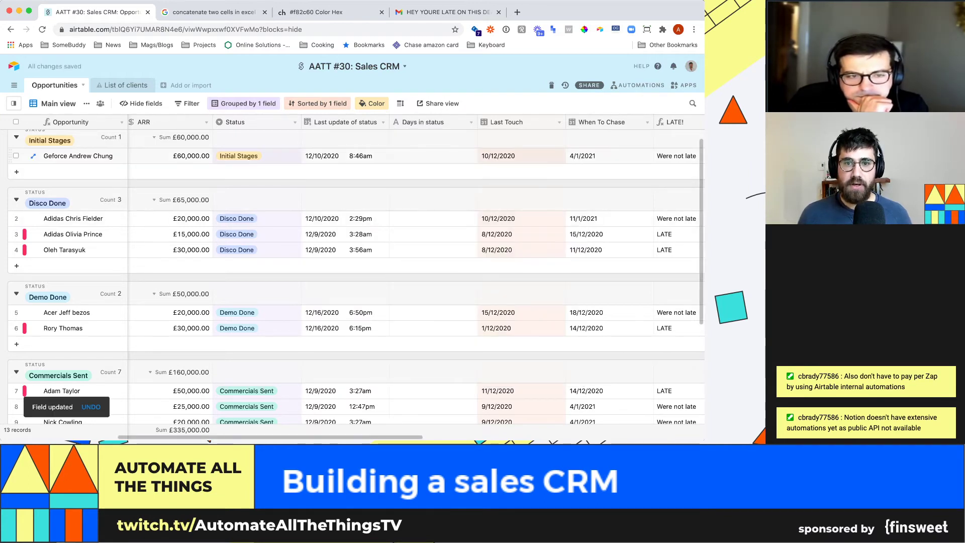
- Reopen the Days in status field settings and set its type to Formula
left_click(472, 122)
left_click(418, 137)
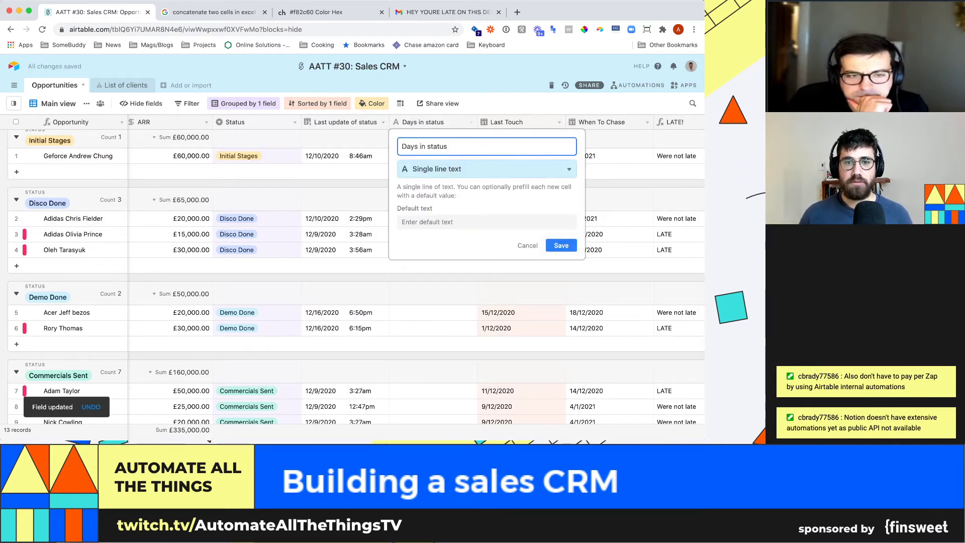
left_click(487, 169)
type("form")
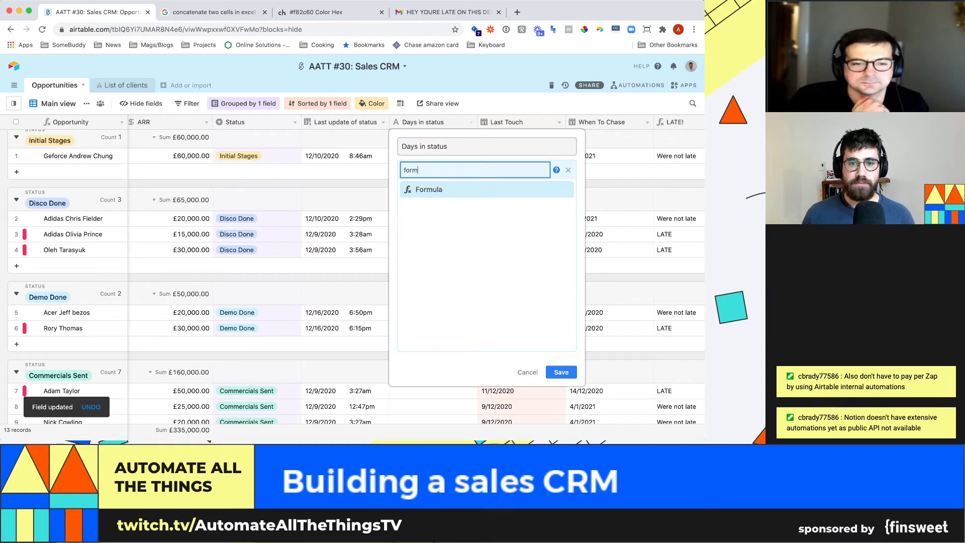
key("Return")
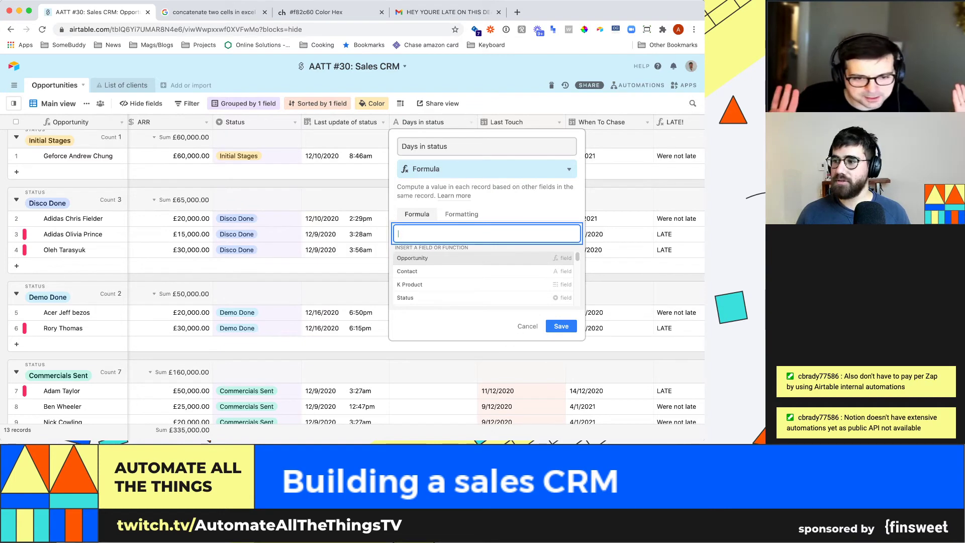
- Save a first formula of today() minus the Last update of status field
type("t")
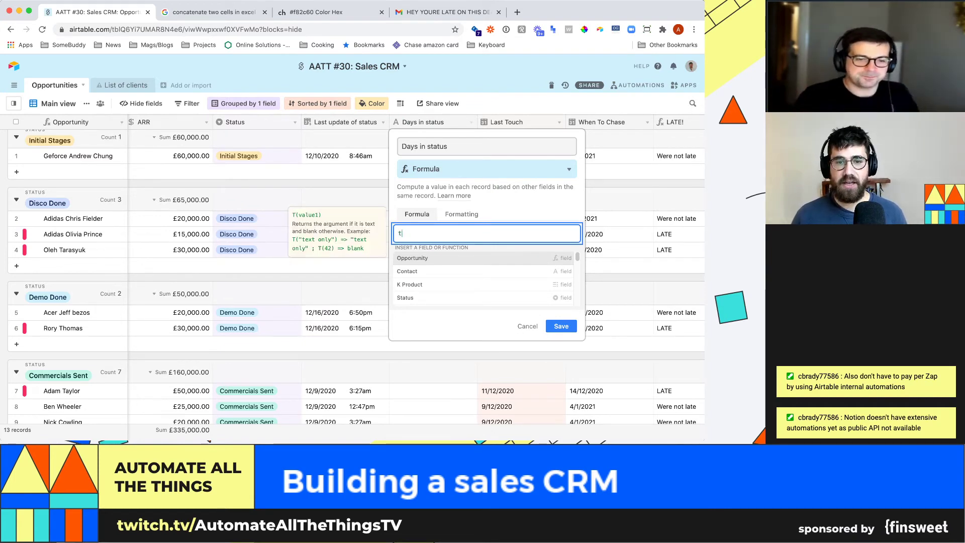
type("oday()")
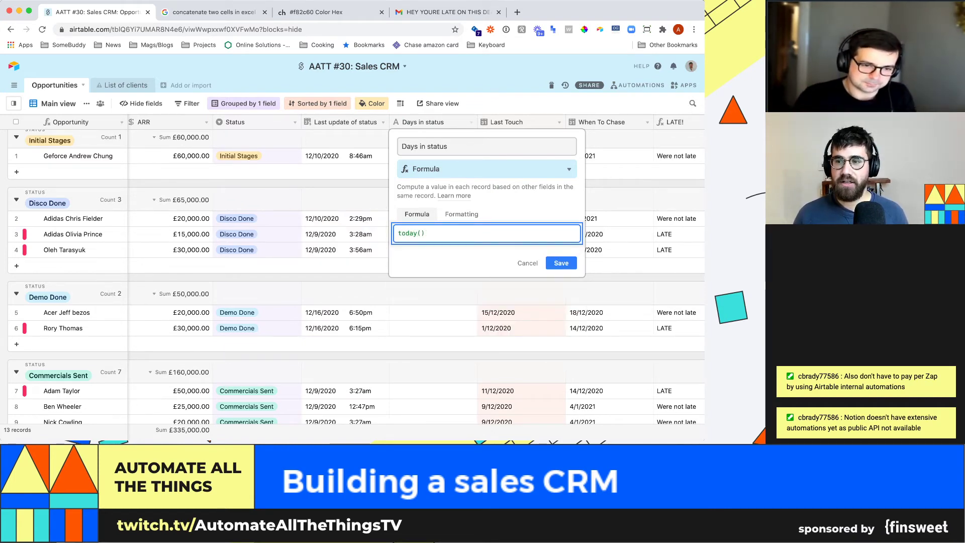
type("-")
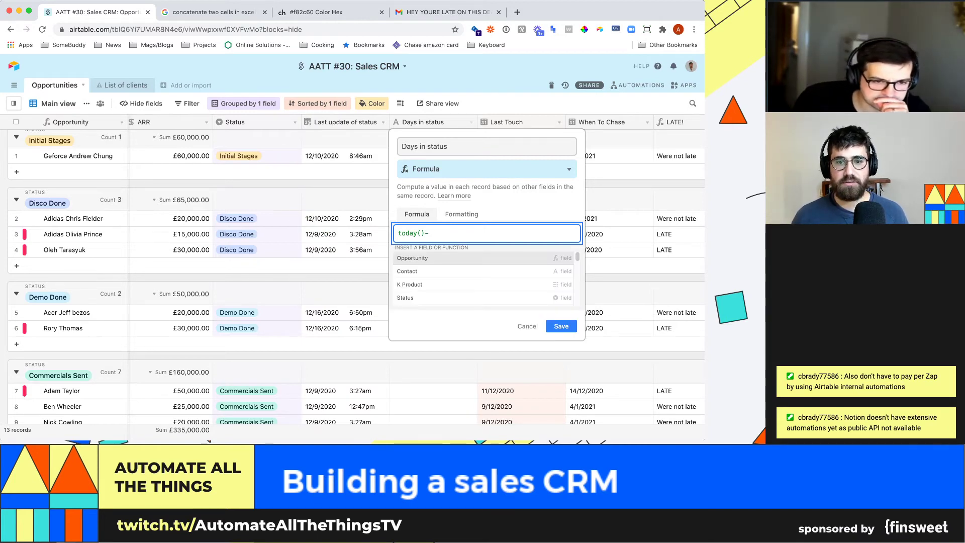
type("last")
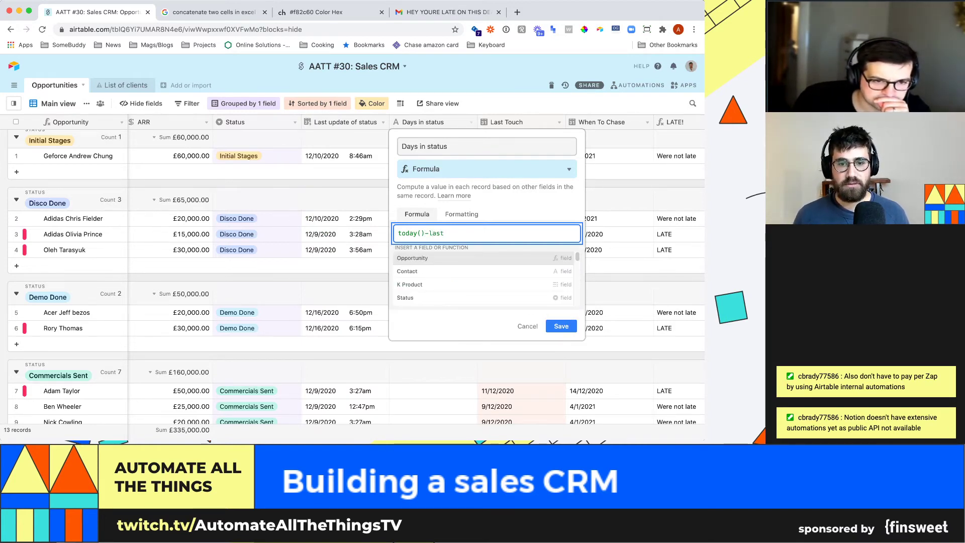
key("BackSpace")
left_click(453, 272)
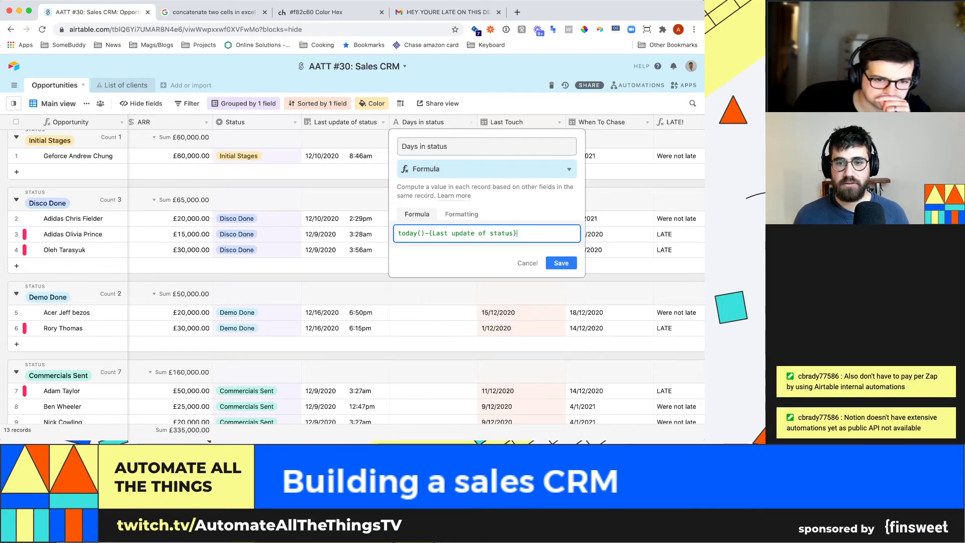
left_click(561, 263)
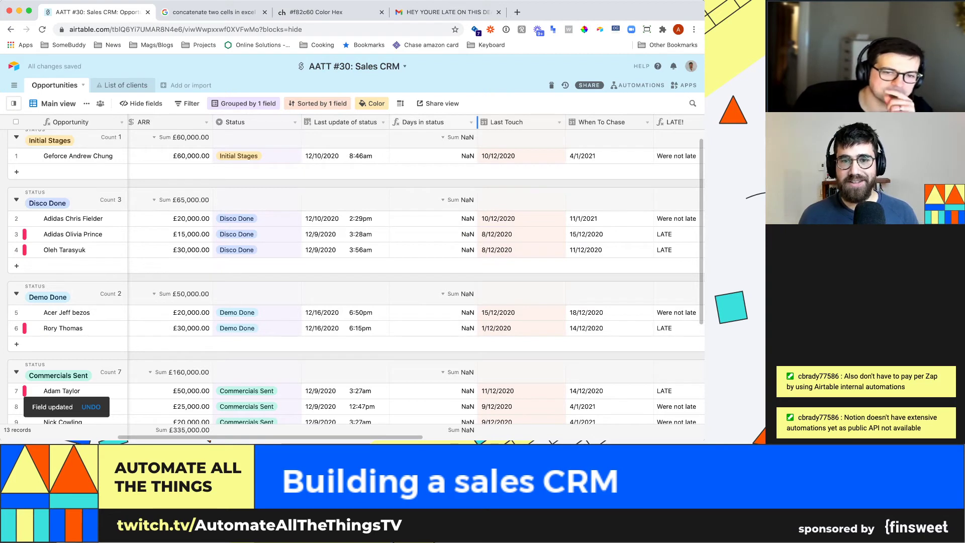
- Reopen the Days in status formula and replace it with the DATETIME_DIFF function
left_click(471, 122)
left_click(427, 136)
left_click_drag(526, 233, 397, 234)
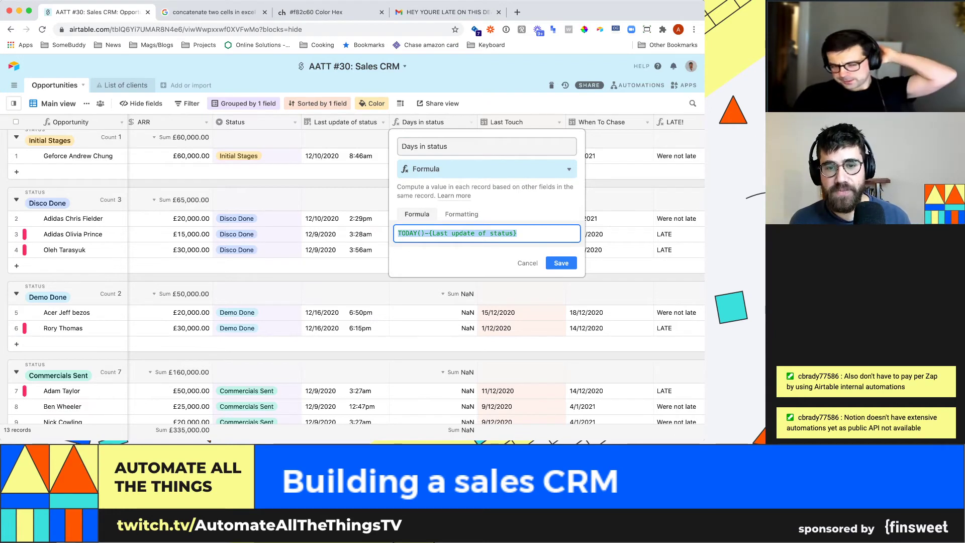
left_click(398, 234)
left_click_drag(428, 234, 398, 234)
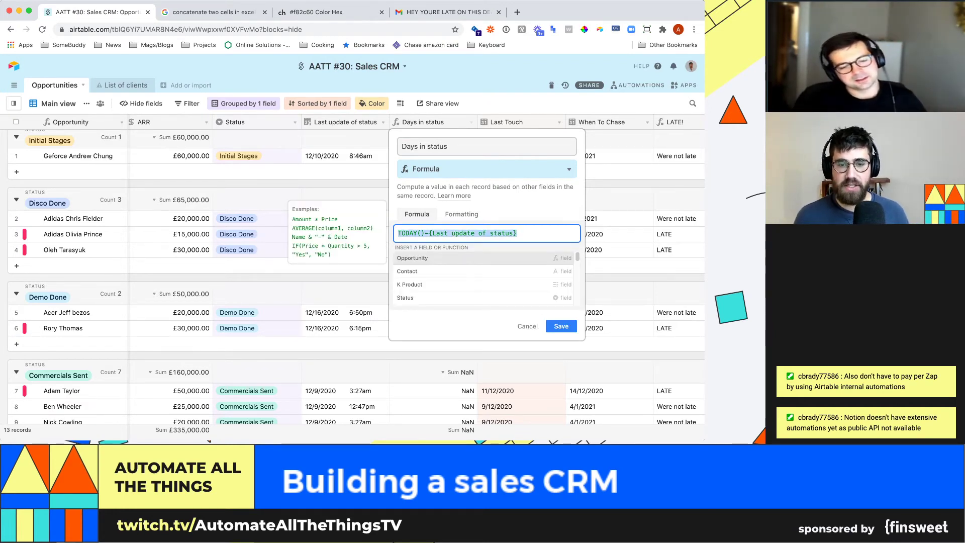
type("datetim")
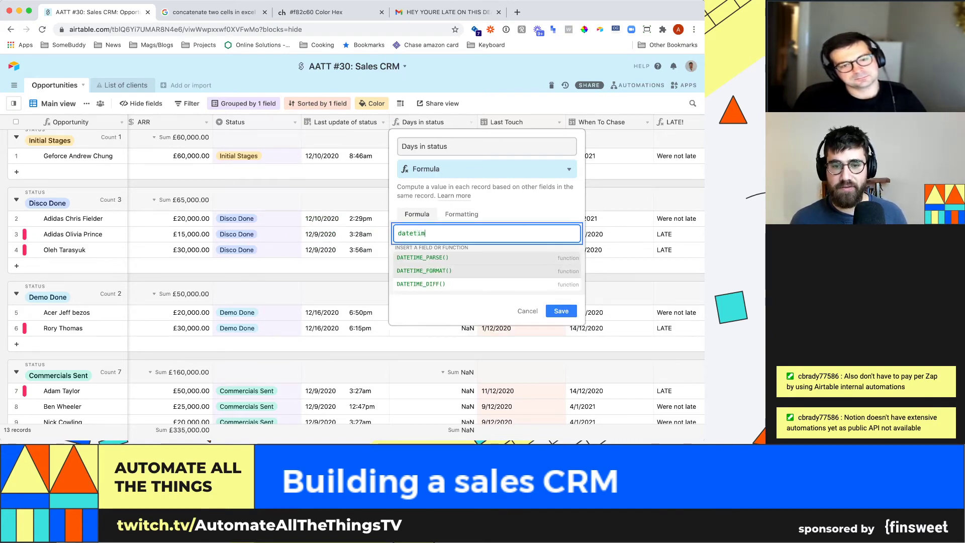
type("e")
key("Down")
key("Return")
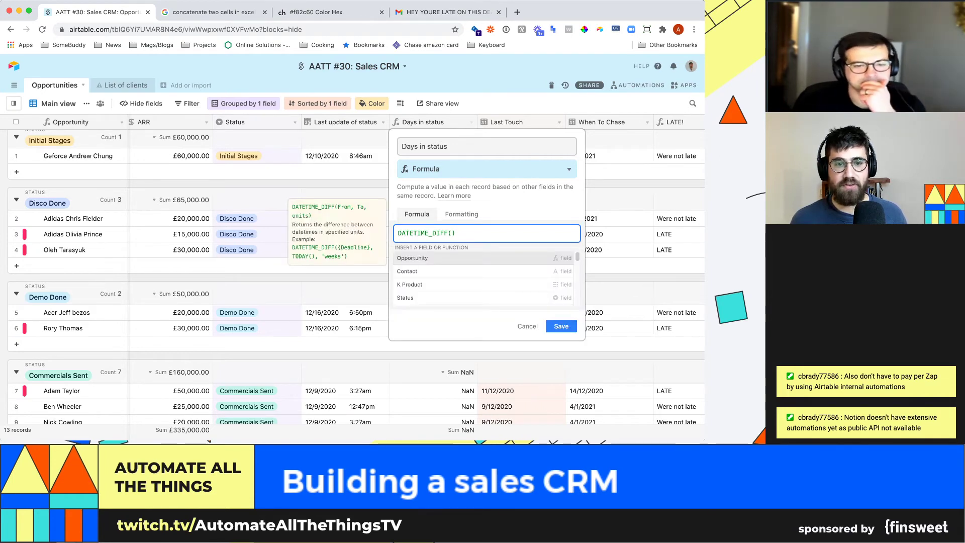
key("Escape")
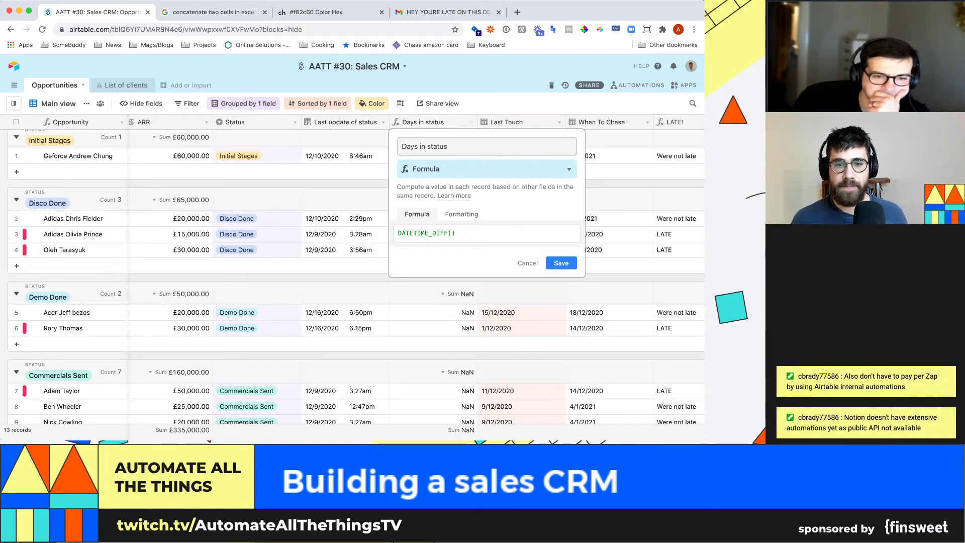
- Complete DATETIME_DIFF(today(),{Last update of status},'days'), save it, and narrow the column
left_click(437, 233)
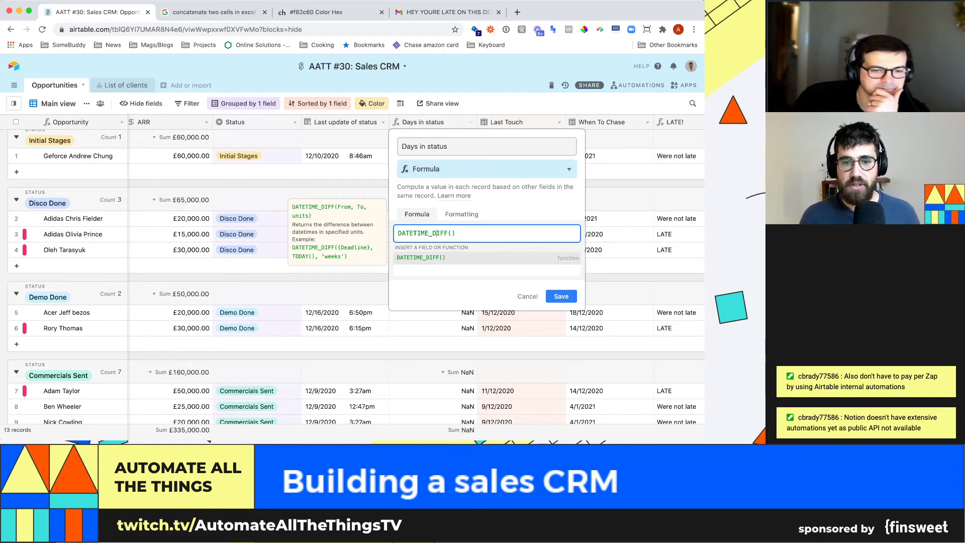
key("Left")
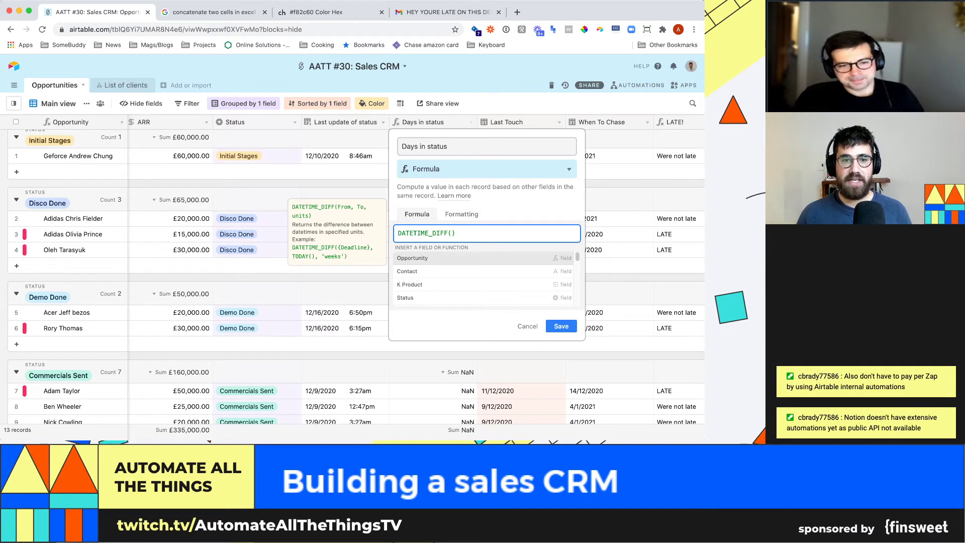
type("today(),")
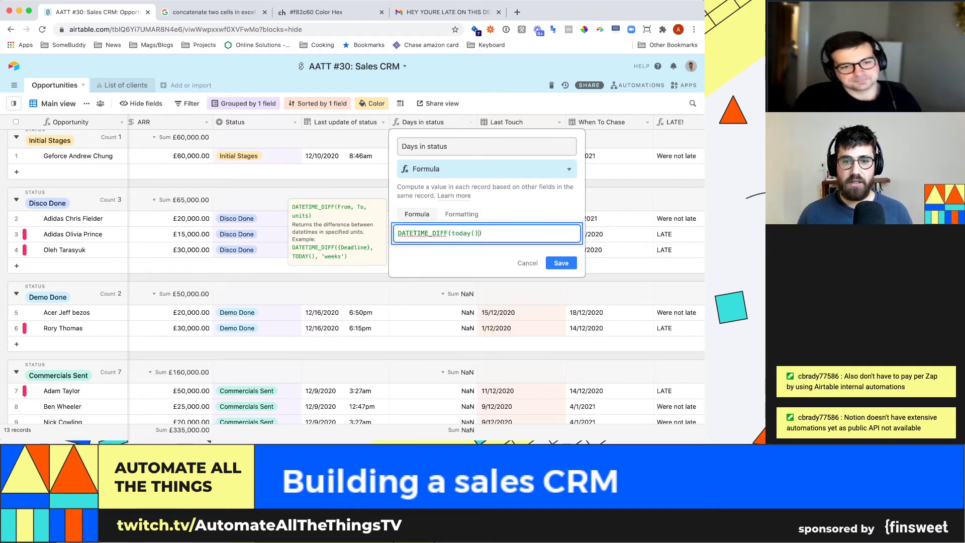
type("last")
key("Down")
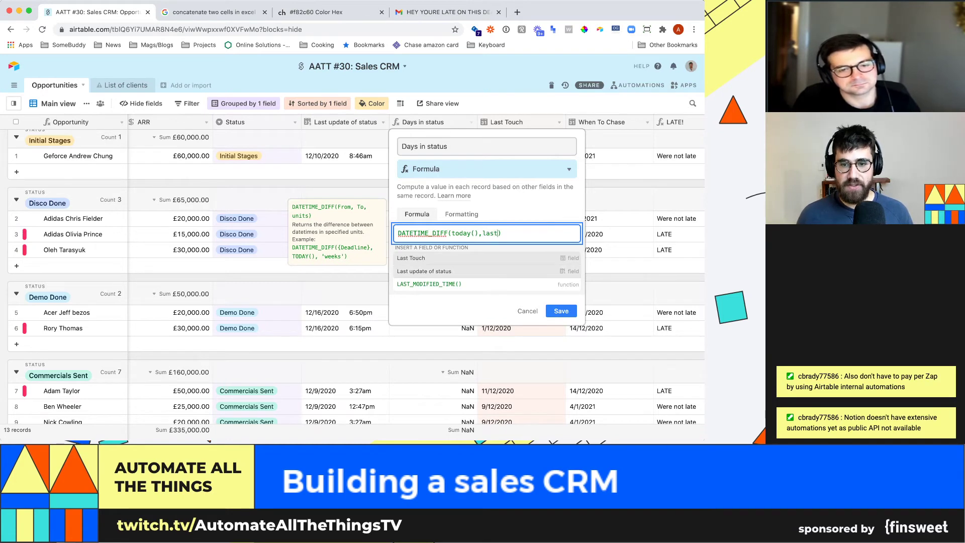
key("Return")
type(",'days'")
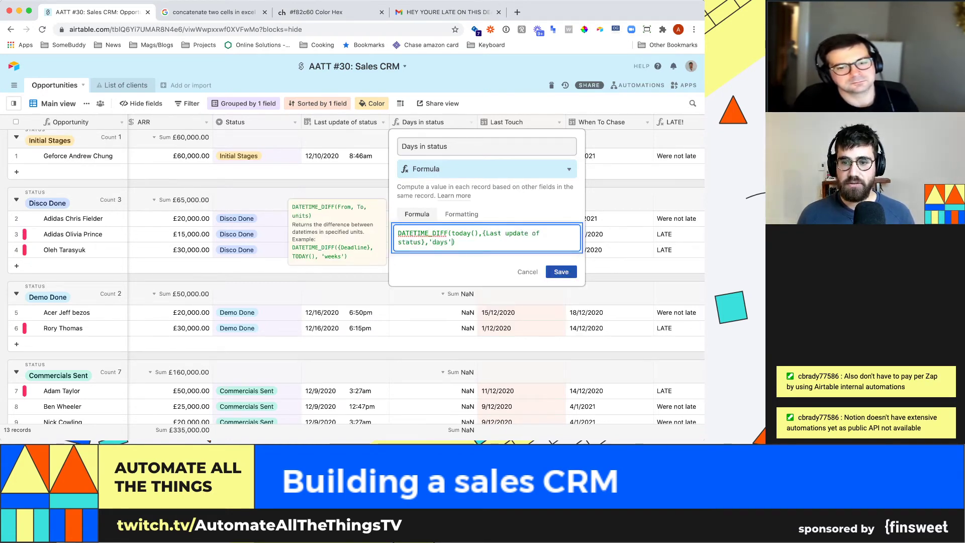
left_click(562, 272)
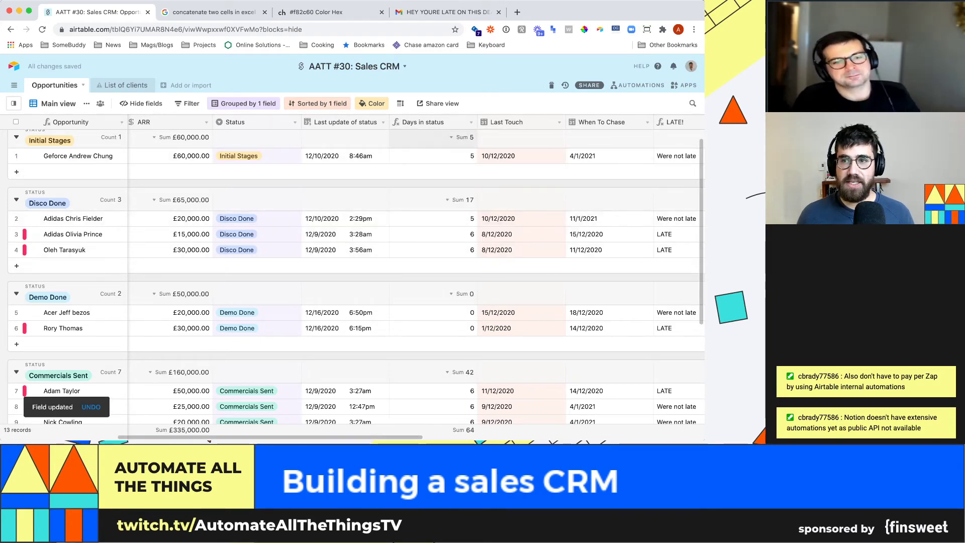
mouse_move(478, 122)
left_mouse_down()
mouse_move(445, 122)
mouse_move(466, 122)
left_mouse_up()
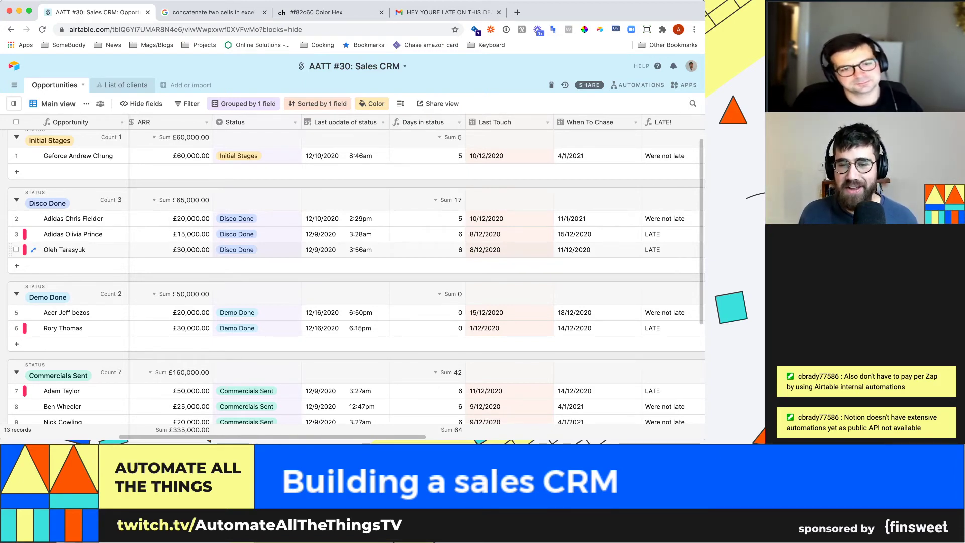
- Make the Days in status column slightly narrower still
scroll(685, 262, "down", 2)
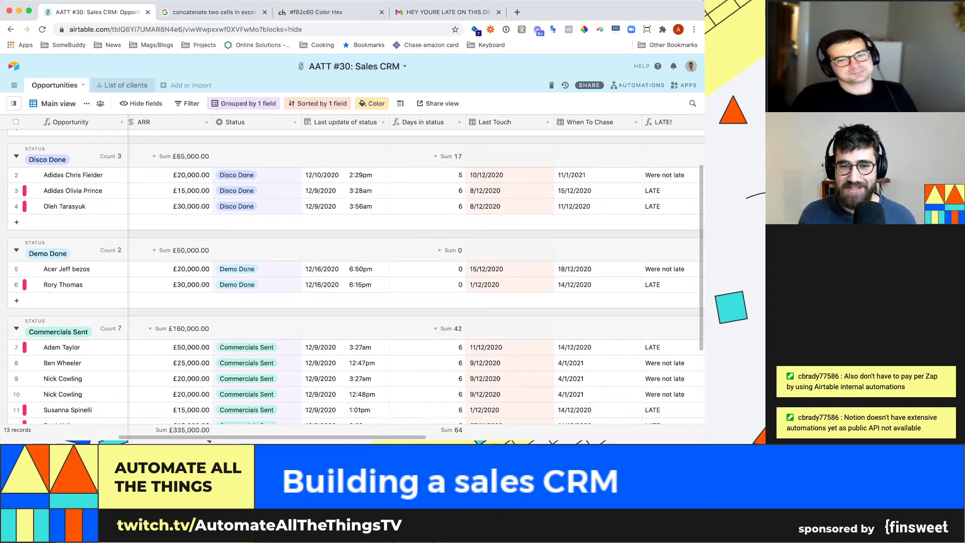
scroll(684, 261, "up", 3)
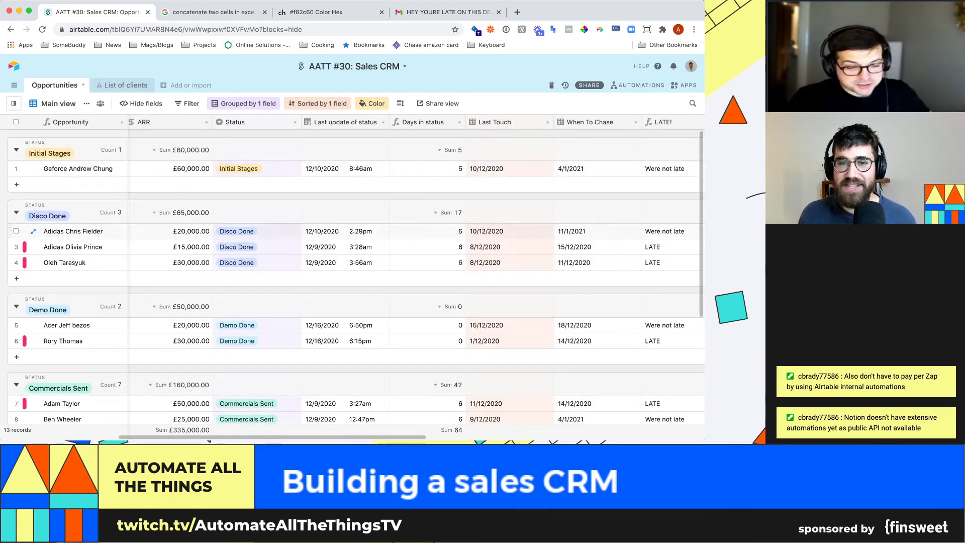
left_click_drag(466, 122, 454, 123)
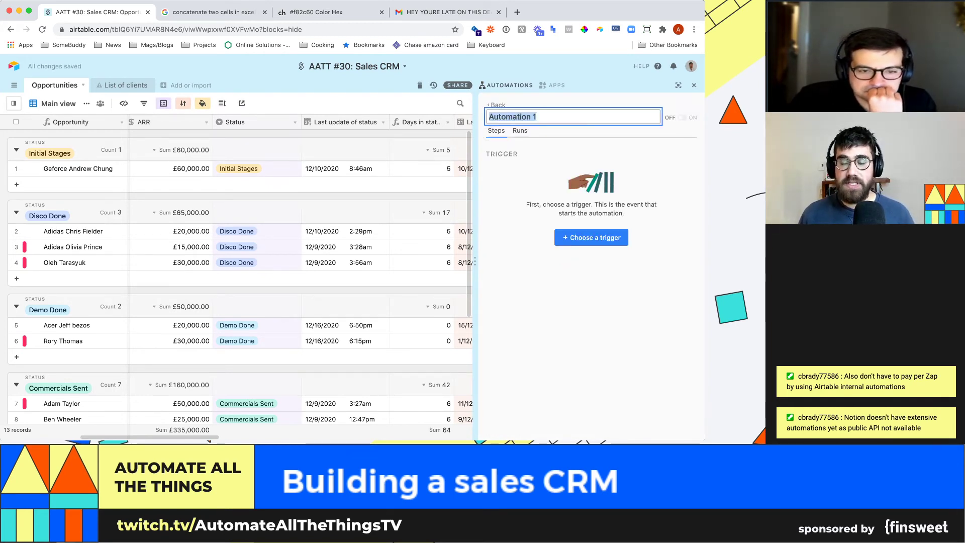
- Name the automation 'Stale deal' with a 'record matches conditions' trigger on Opportunities
type("Stale deal")
key("Return")
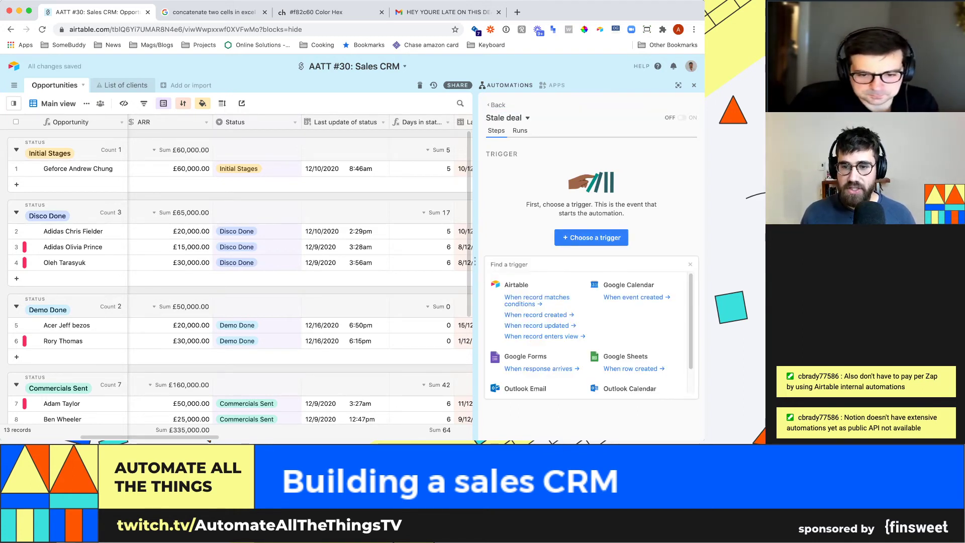
left_click(537, 297)
left_click(591, 235)
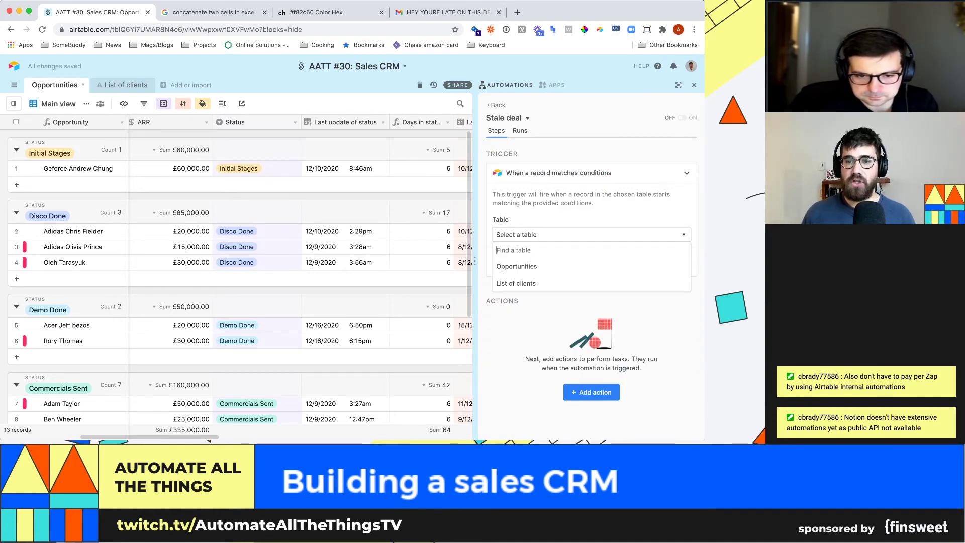
type("opp")
key("Return")
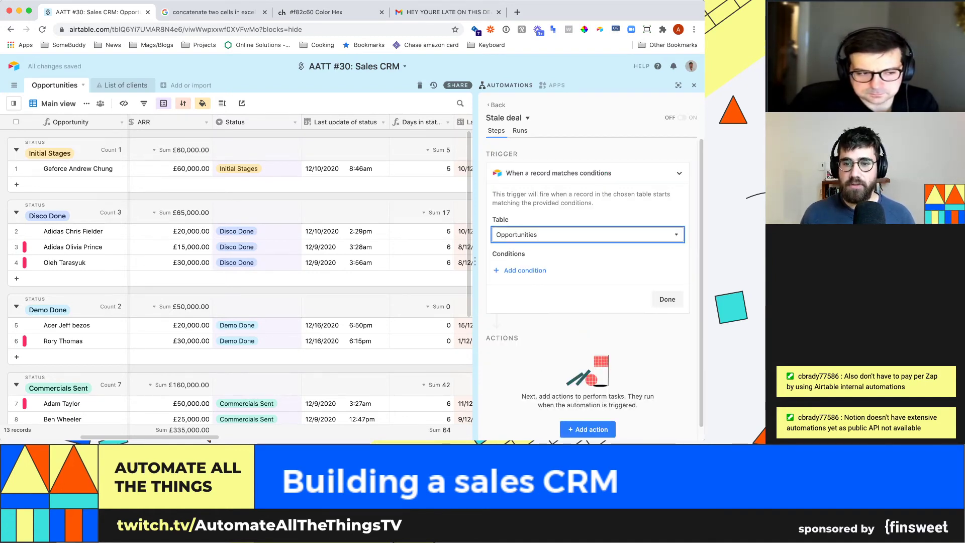
- Add a trigger condition: Days in status greater than 10
left_click(525, 270)
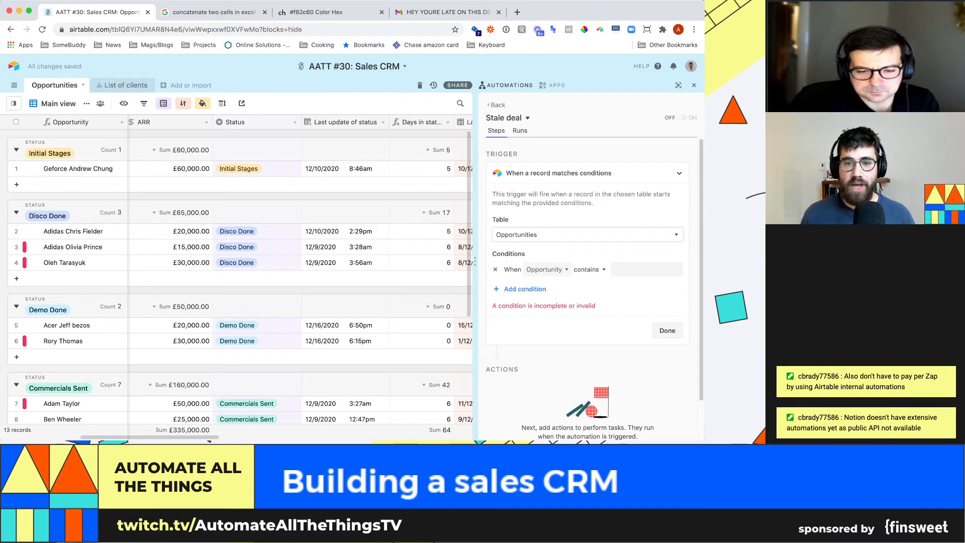
left_click(547, 270)
type("day")
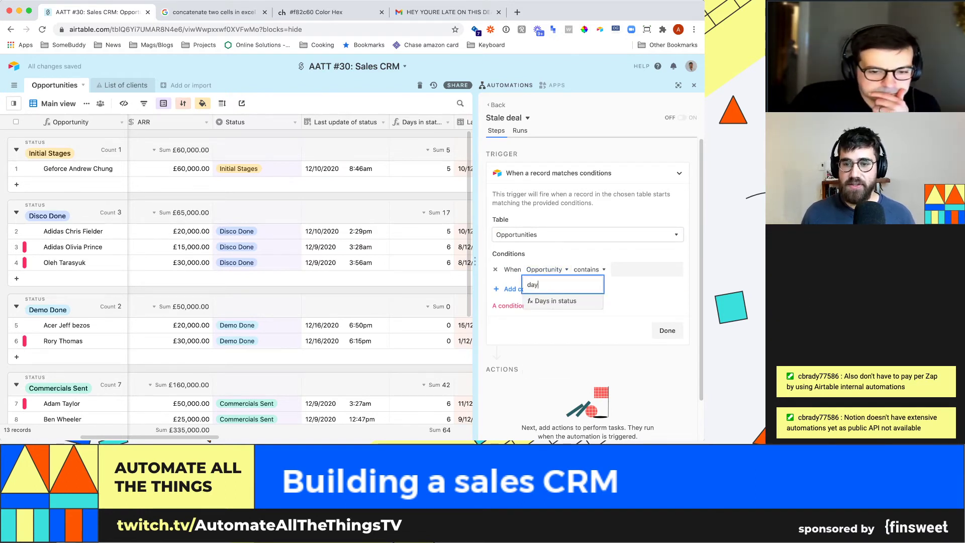
key("Return")
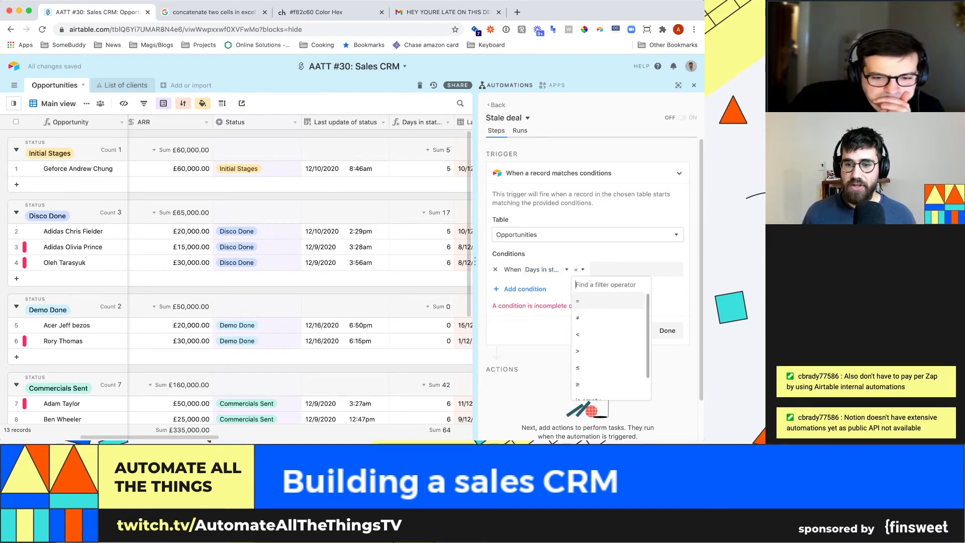
key("Down")
key("Down")
key("Return")
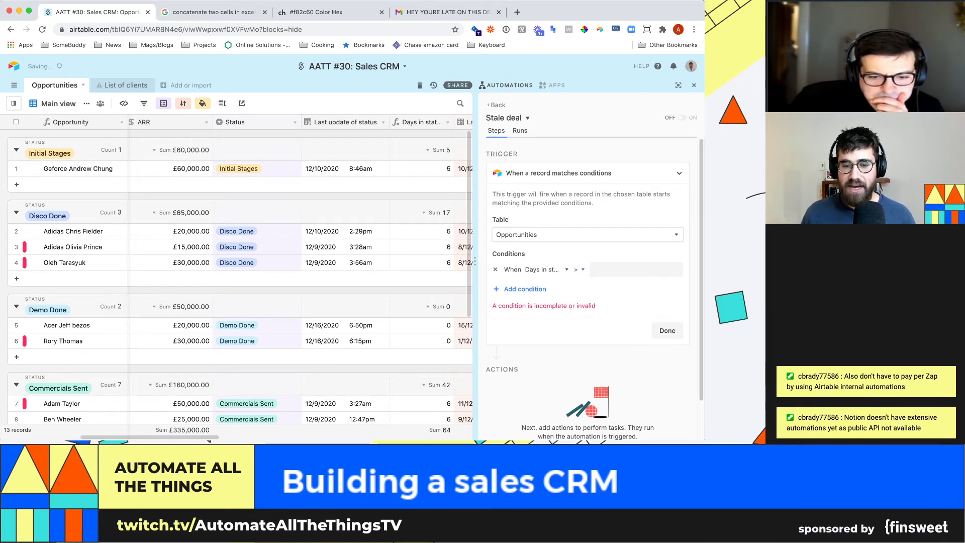
scroll(240, 282, "down", 5)
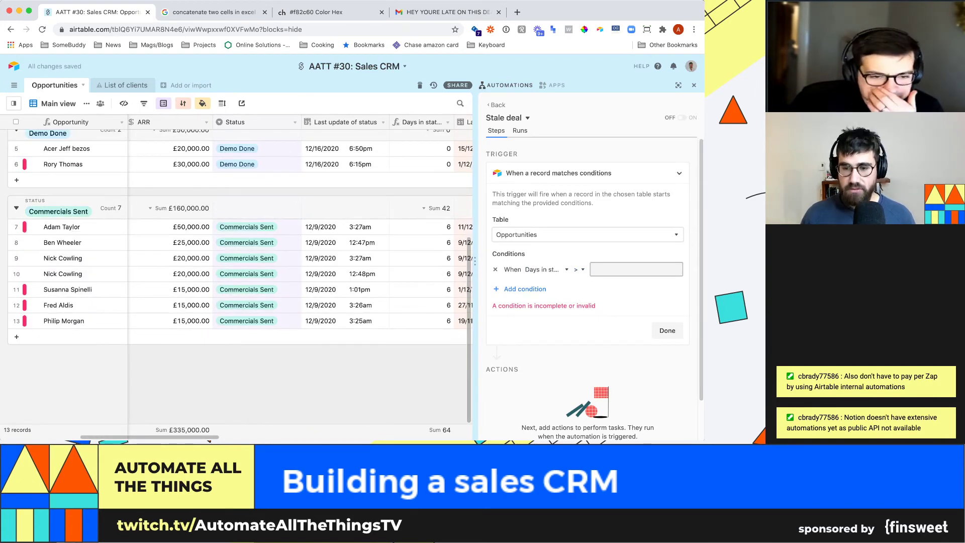
type("10")
scroll(240, 241, "up", 2)
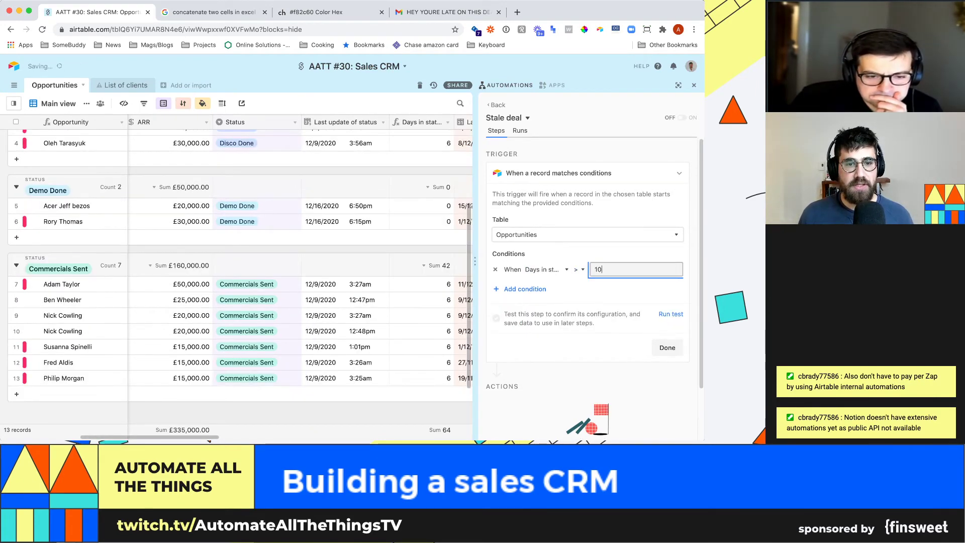
- Check a deal's Days in status, lower the threshold to 5, then test and finish the trigger
left_click(345, 221)
left_click(421, 222)
scroll(240, 272, "up", 2)
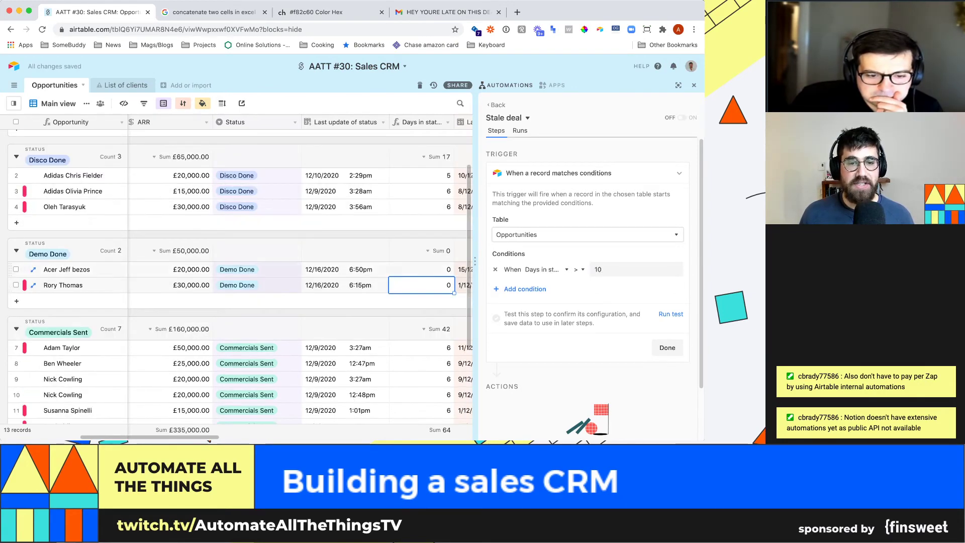
left_click(636, 269)
type("5")
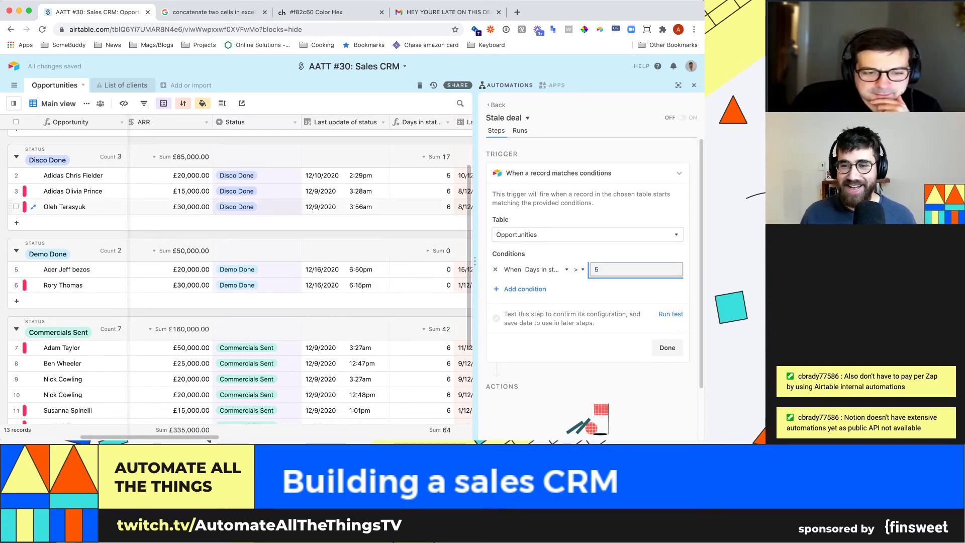
scroll(588, 292, "down", 1)
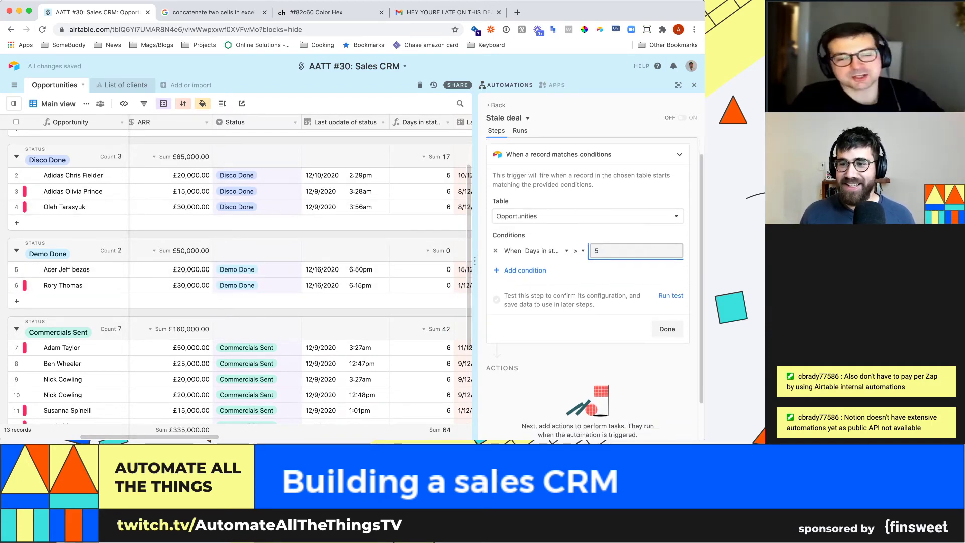
left_click(671, 295)
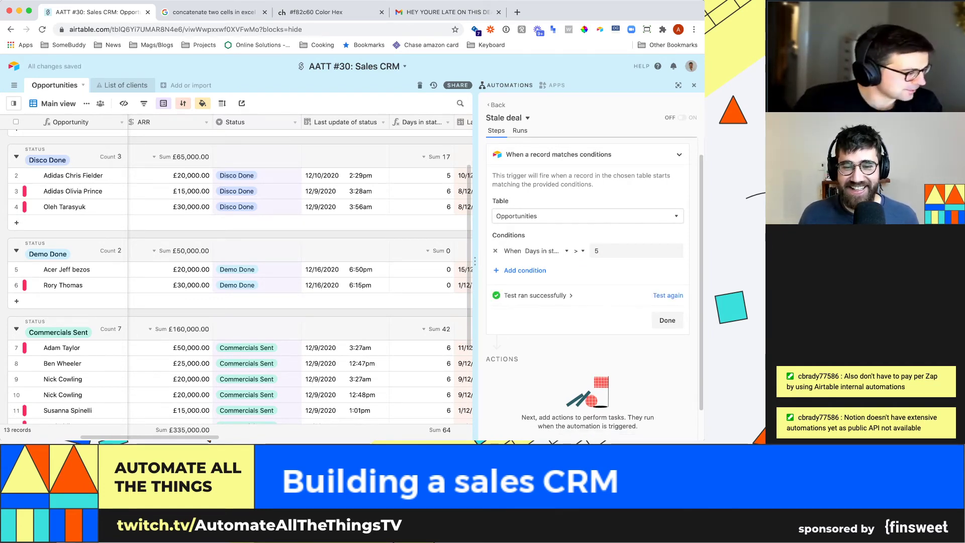
scroll(588, 292, "down", 2)
left_click(667, 287)
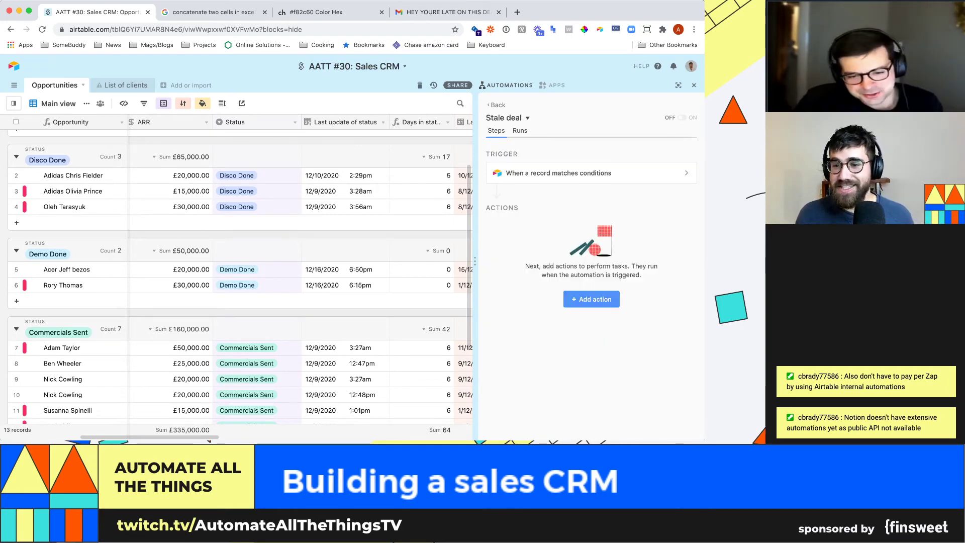
- Add a Slack Send message action using the connected account and the sales channel
left_click(591, 299)
type("slack")
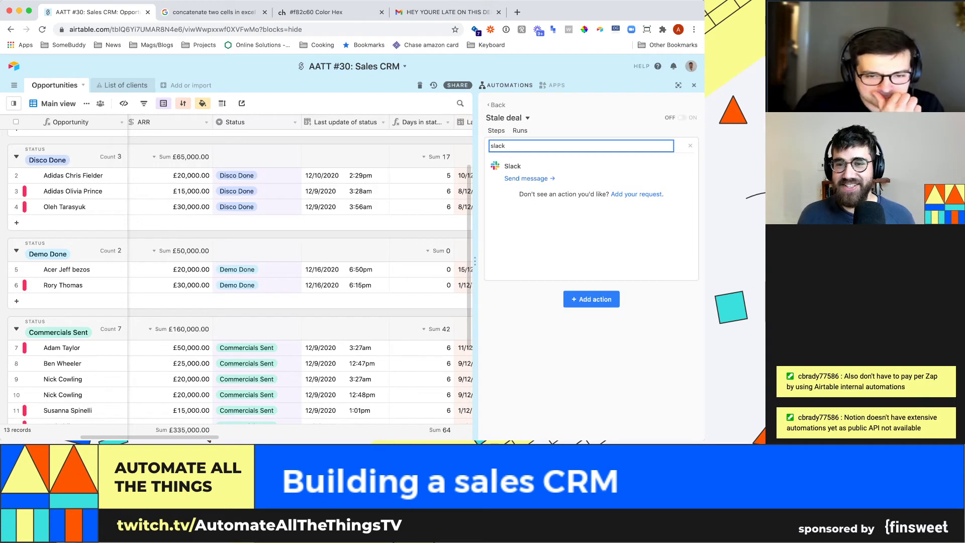
key("Return")
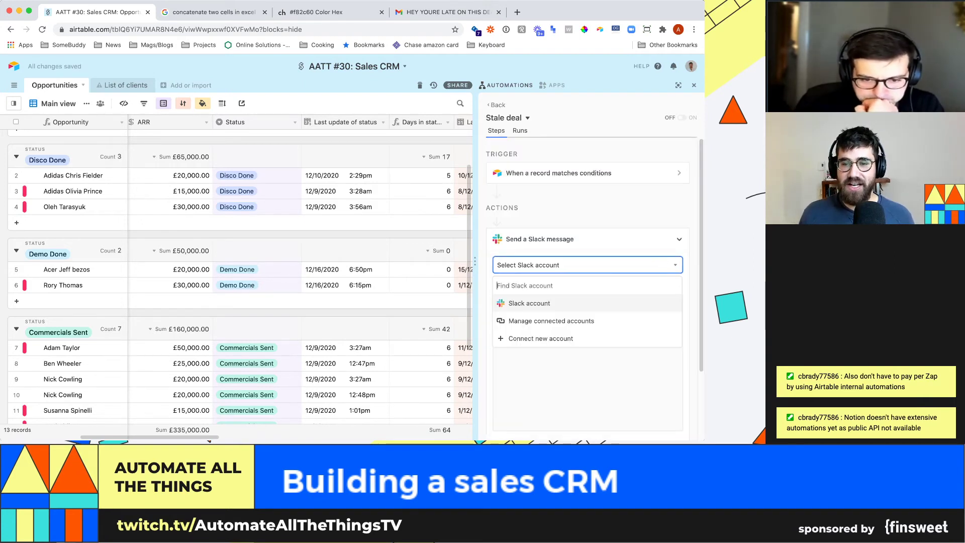
key("Return")
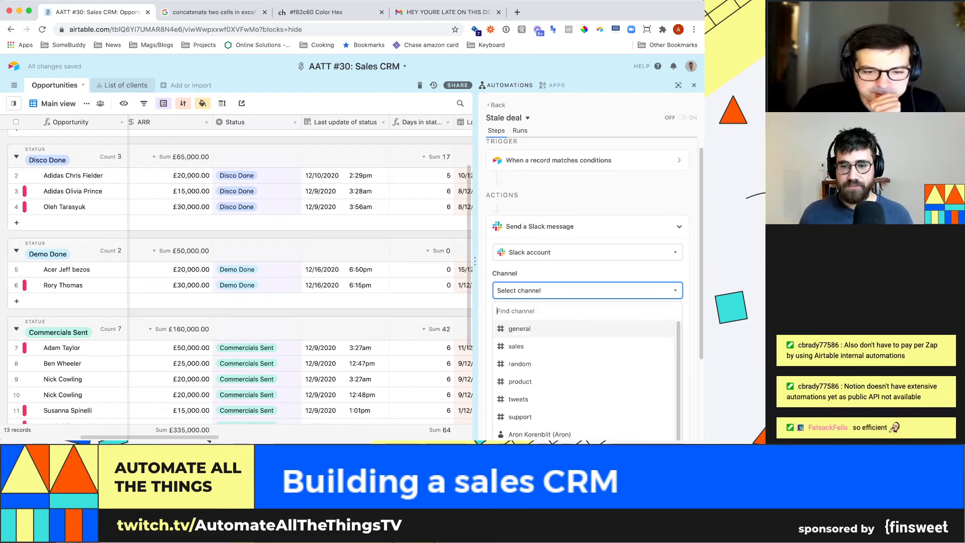
key("Down")
key("Return")
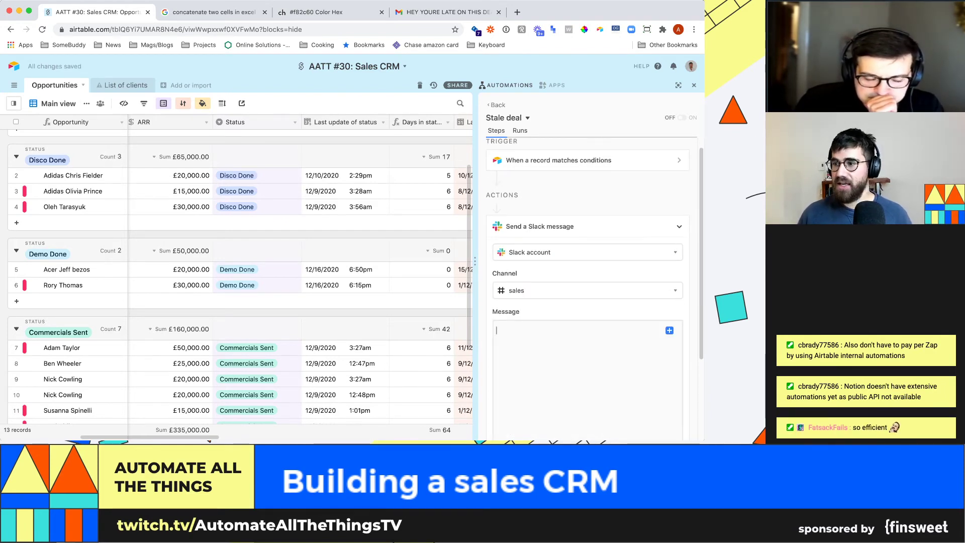
- Write 'Hey this deal is stale' followed by the record's Opportunity name, and finish the action
type("Hey this deal is stale")
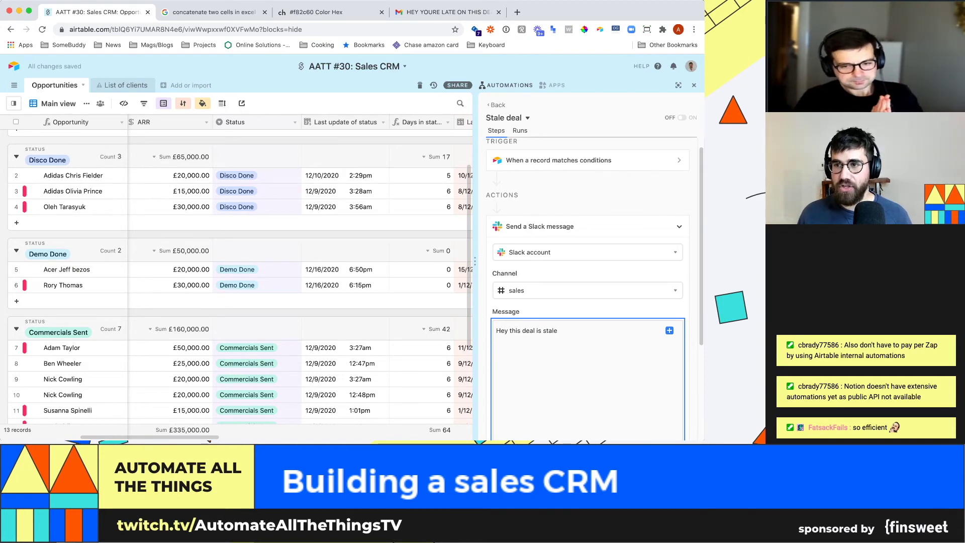
left_click(669, 330)
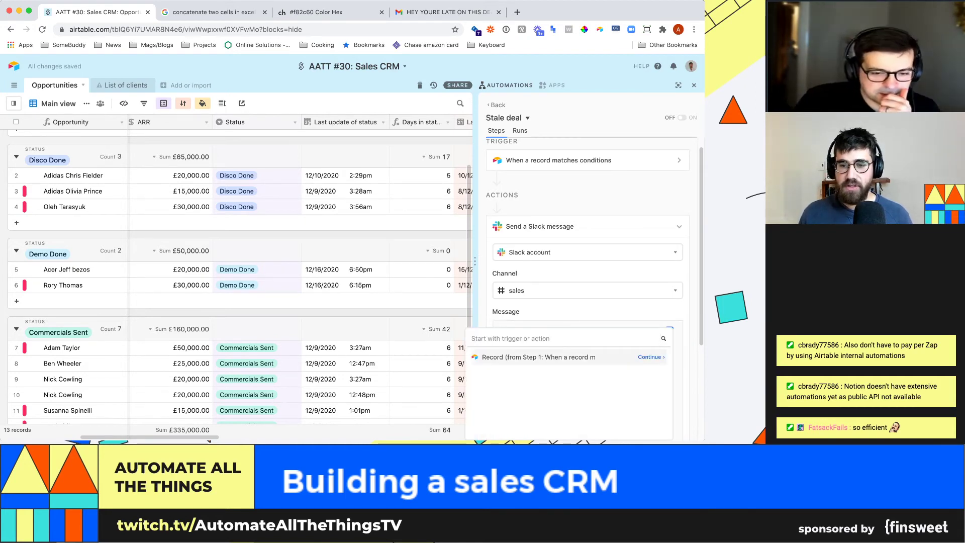
left_click(553, 357)
scroll(553, 367, "down", 1)
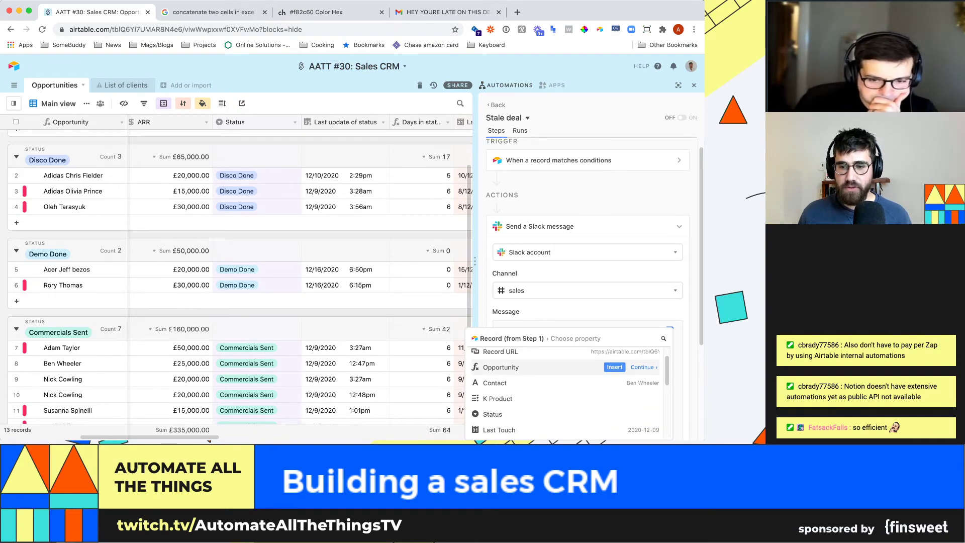
left_click(614, 367)
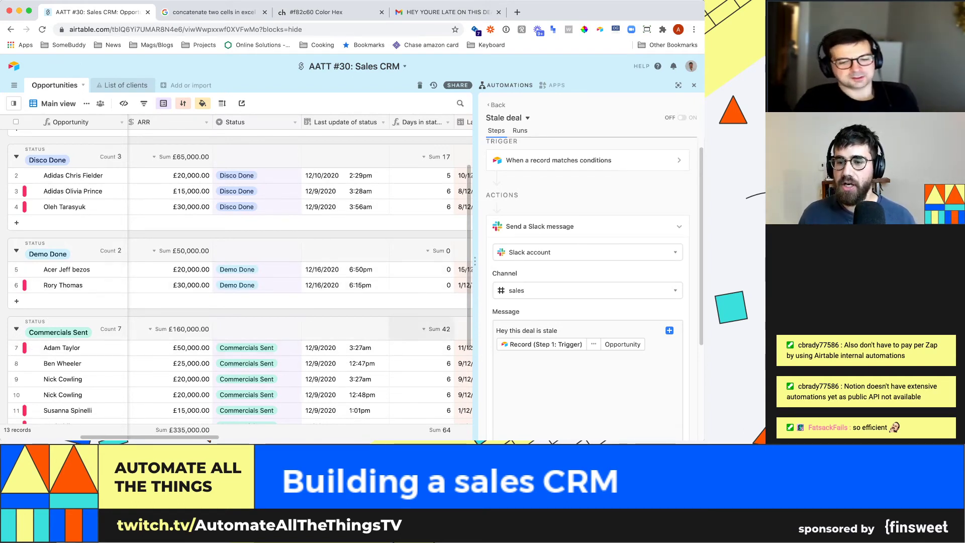
scroll(588, 352, "down", 3)
left_click(667, 390)
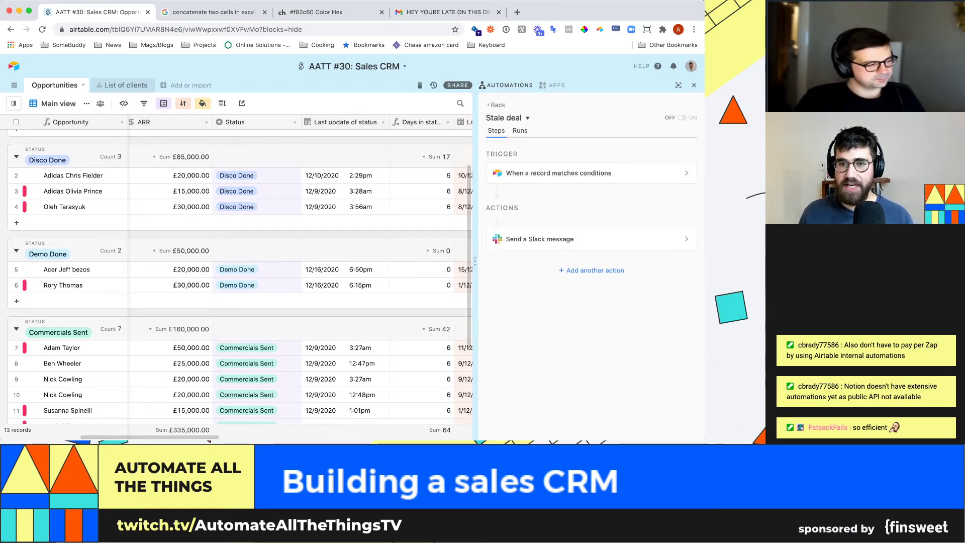
- Leave the automations panel and show the Dashboard 1 apps panel beside the Opportunities grid
left_click(496, 104)
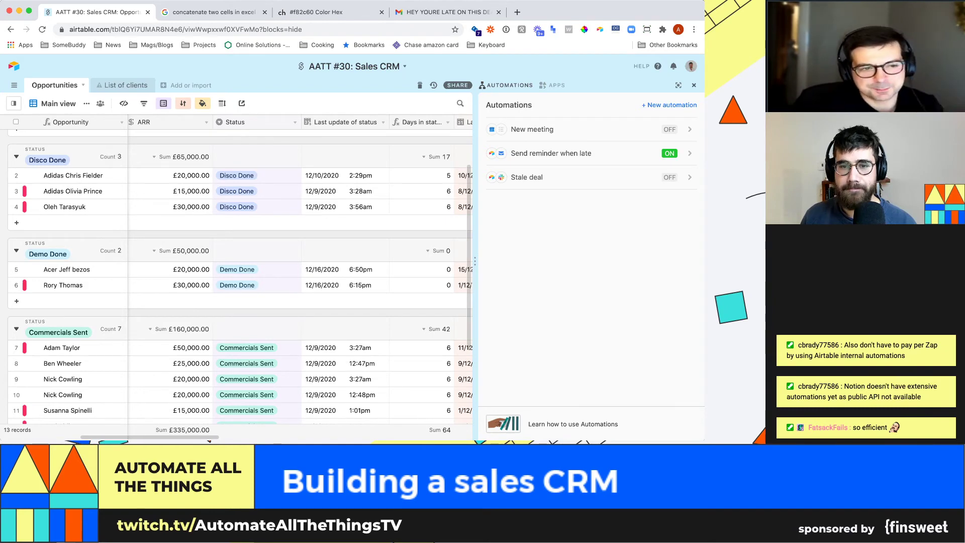
left_click(694, 85)
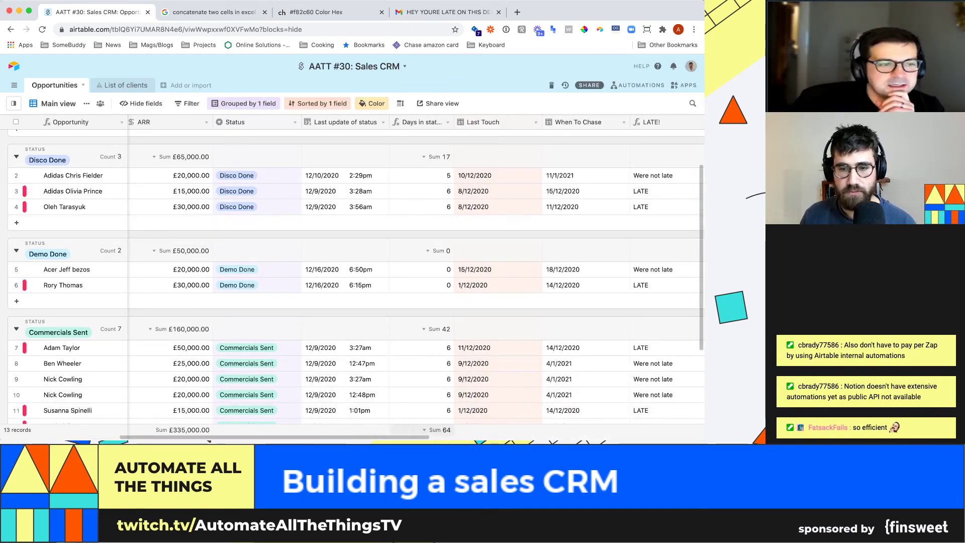
scroll(413, 279, "right", 10)
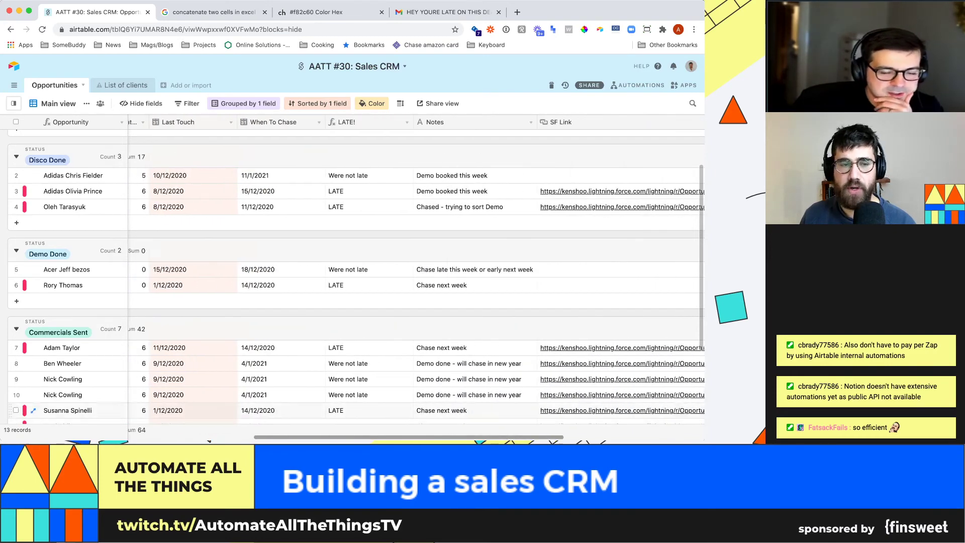
scroll(412, 279, "left", 10)
left_click(684, 86)
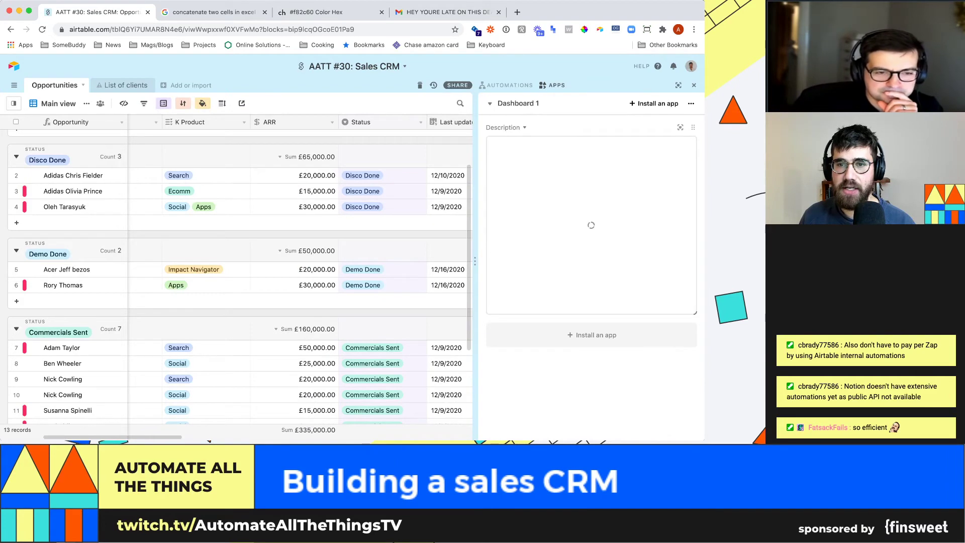
- Tick off 'Connecting clients and contacts' in the dashboard to-do list
left_click(514, 103)
left_click(591, 262)
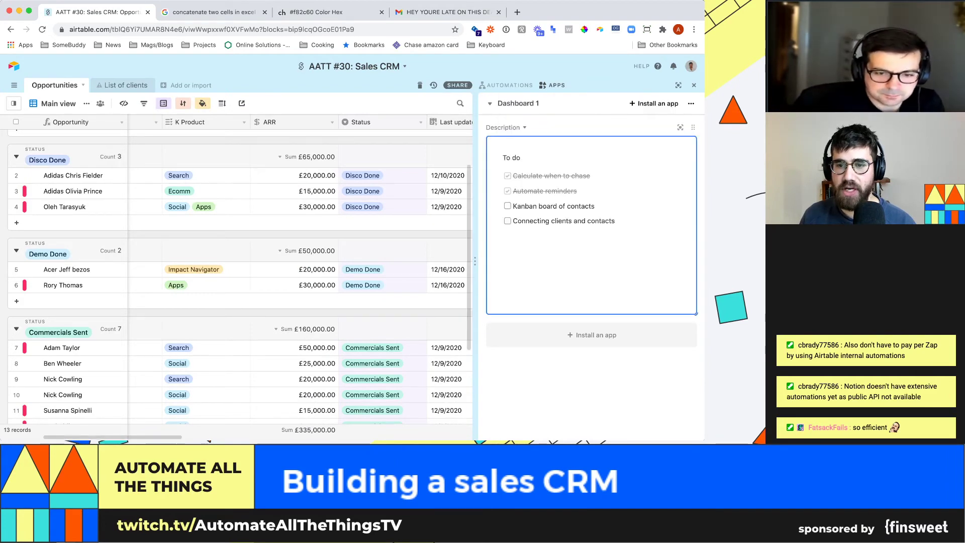
left_click(513, 221)
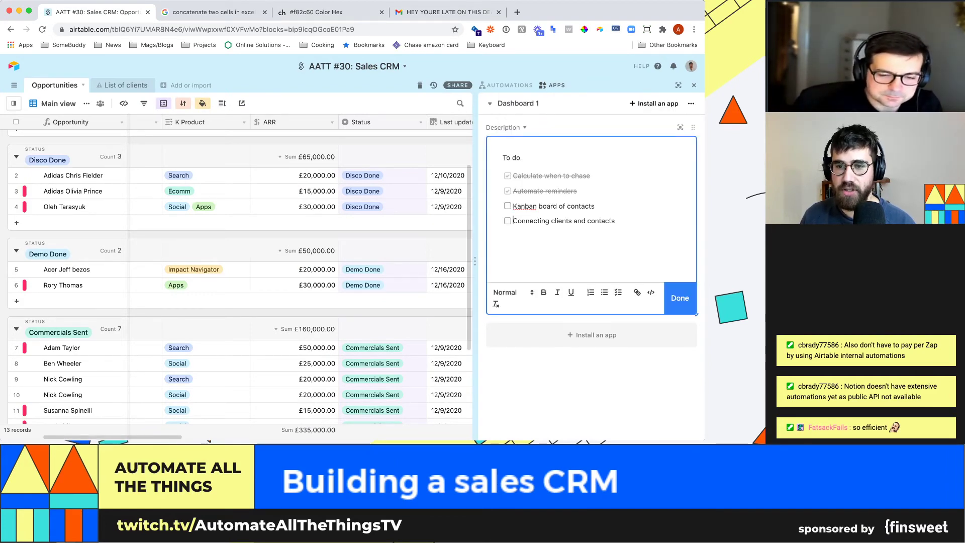
left_click(508, 221)
- Move 'Kanban board of contacts' below the ticked items, delete the empty entry, and pin the views list
left_click_drag(595, 207, 512, 206)
key("super+x")
key("BackSpace")
key("BackSpace")
left_click(616, 207)
key("Return")
key("super+v")
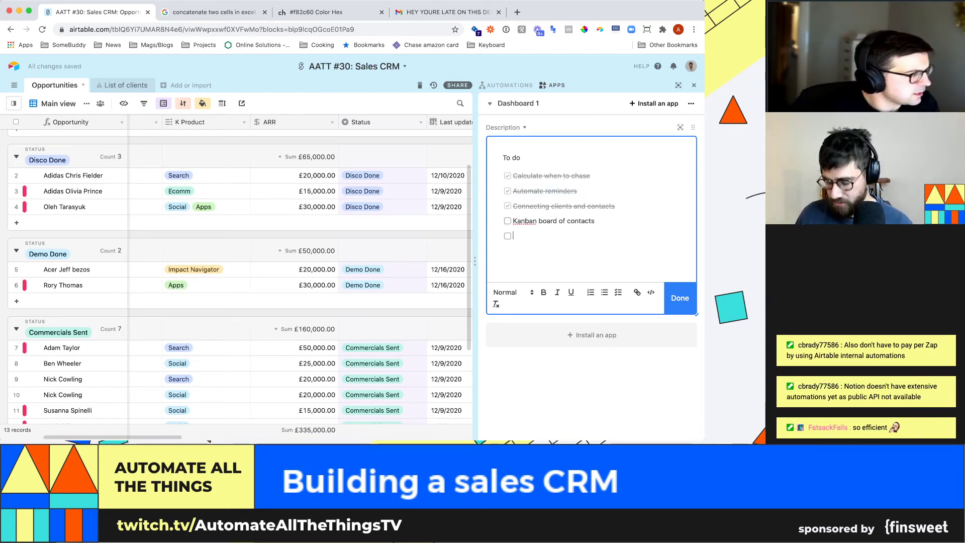
key("BackSpace")
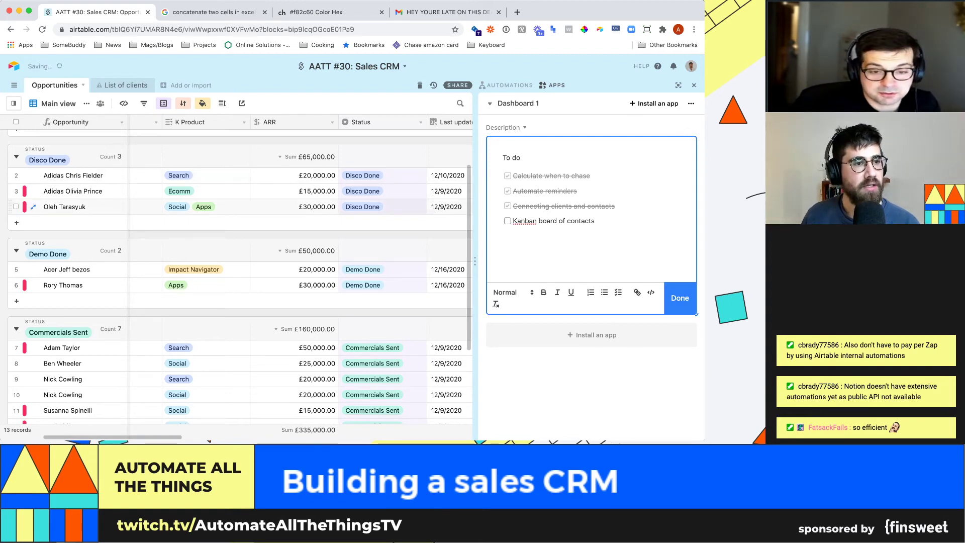
left_click(14, 103)
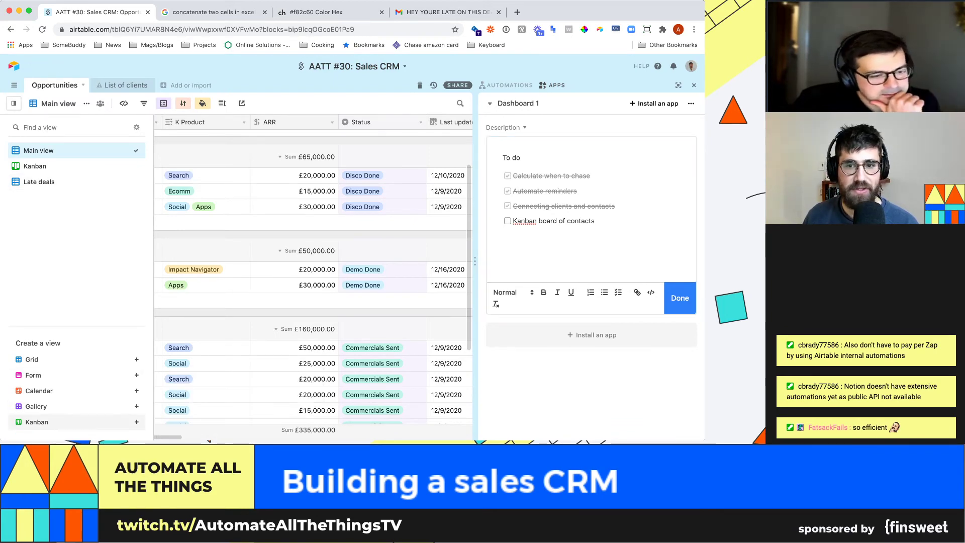
left_click(75, 422)
- Create the Kanban 2 view stacked by Status and inspect one of the Adidas deal cards
left_click(693, 85)
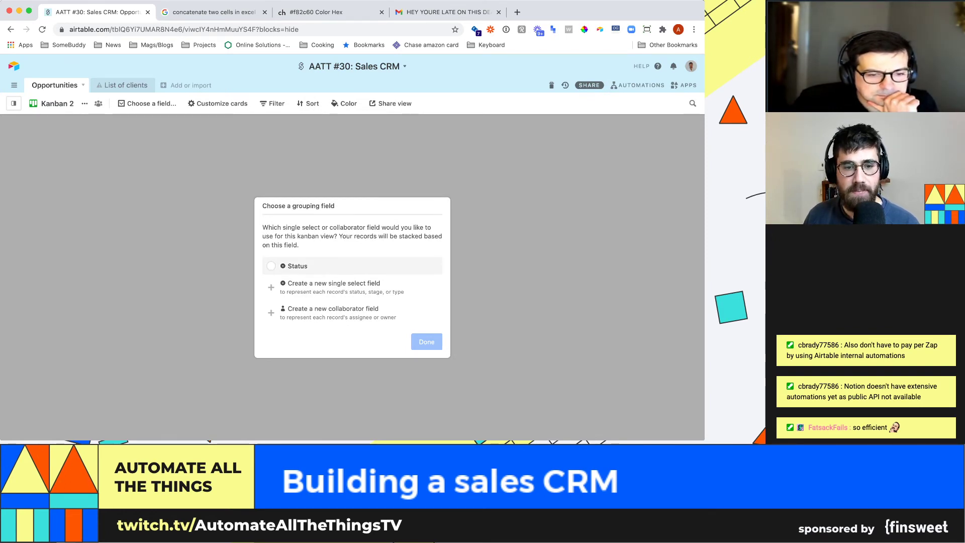
left_click(298, 266)
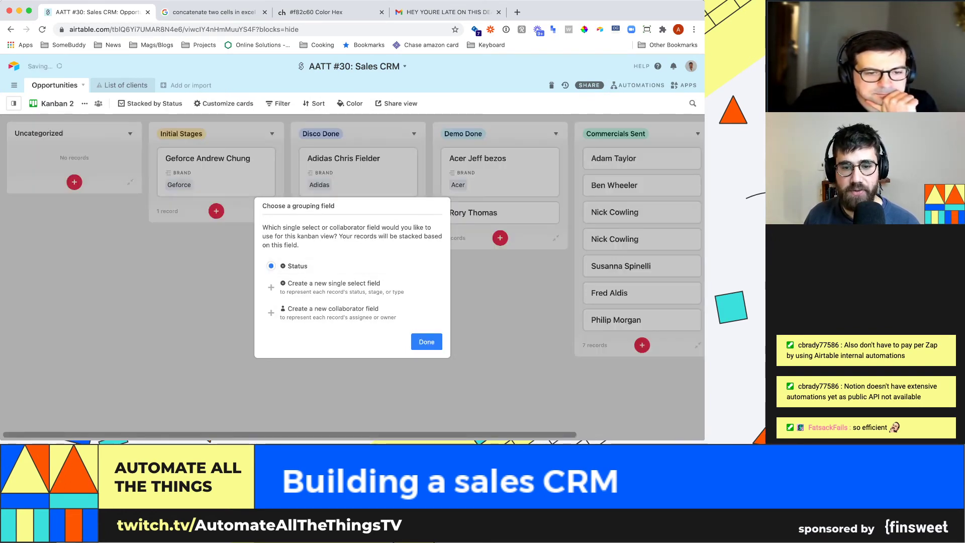
left_click(427, 342)
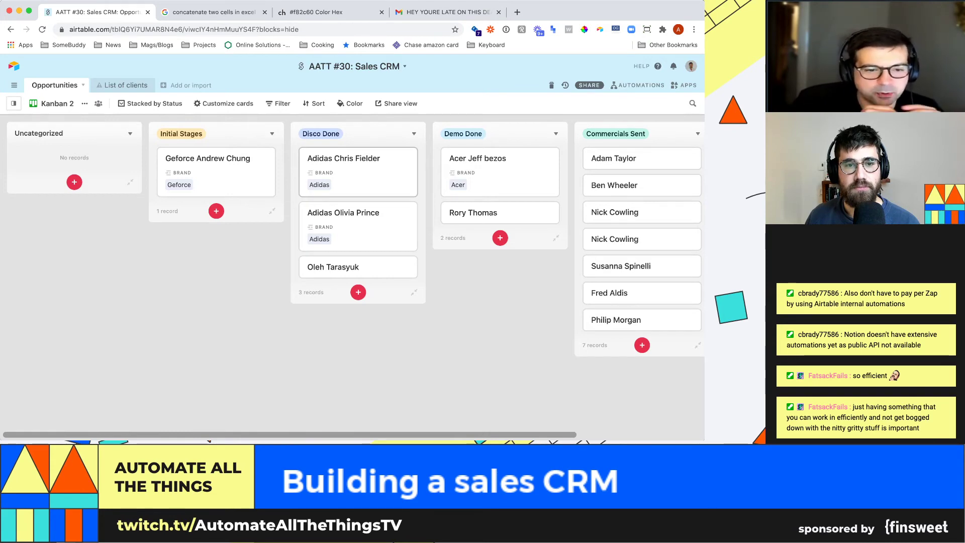
left_click_drag(352, 165, 372, 154)
left_click(372, 156)
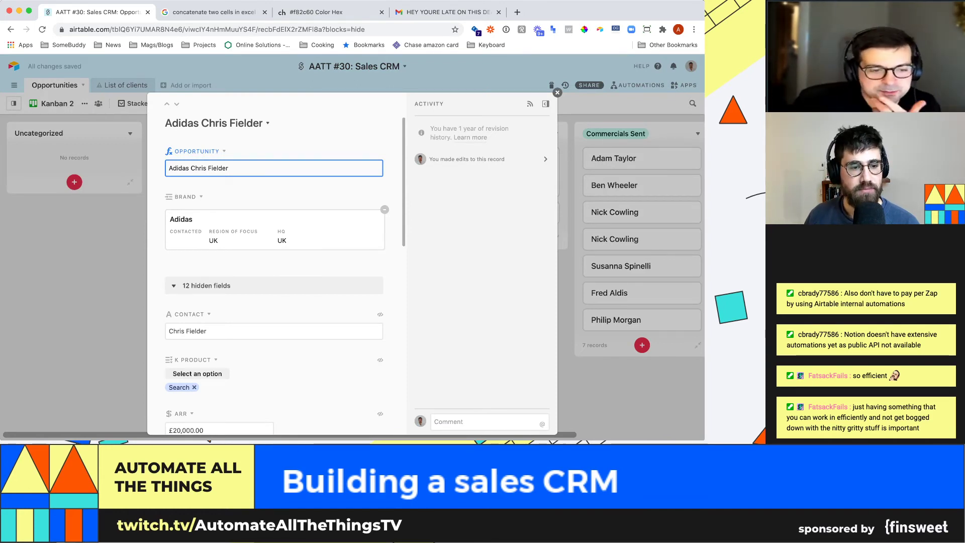
key("Escape")
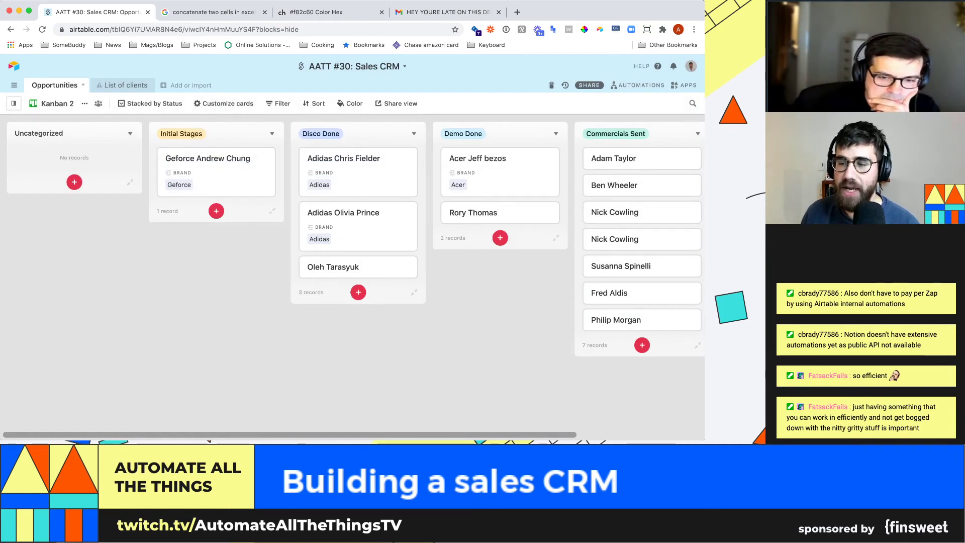
- Tick off 'Kanban board of contacts' on the dashboard to-do list
left_click(684, 85)
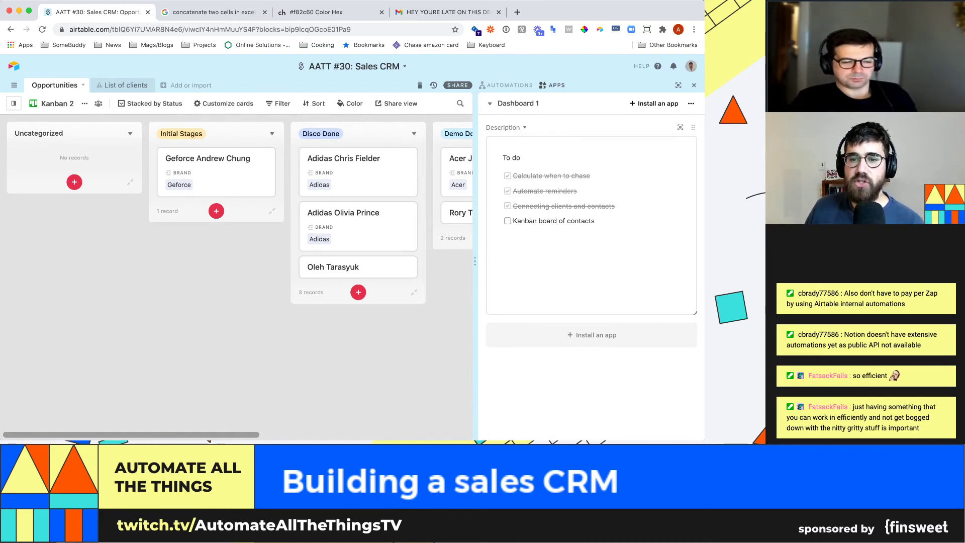
left_click(509, 220)
left_click(507, 221)
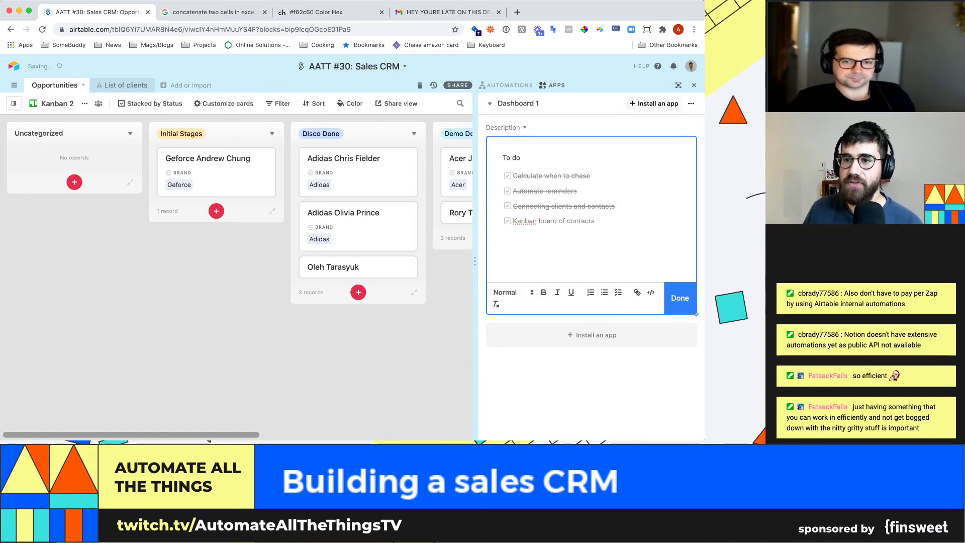
left_click(694, 85)
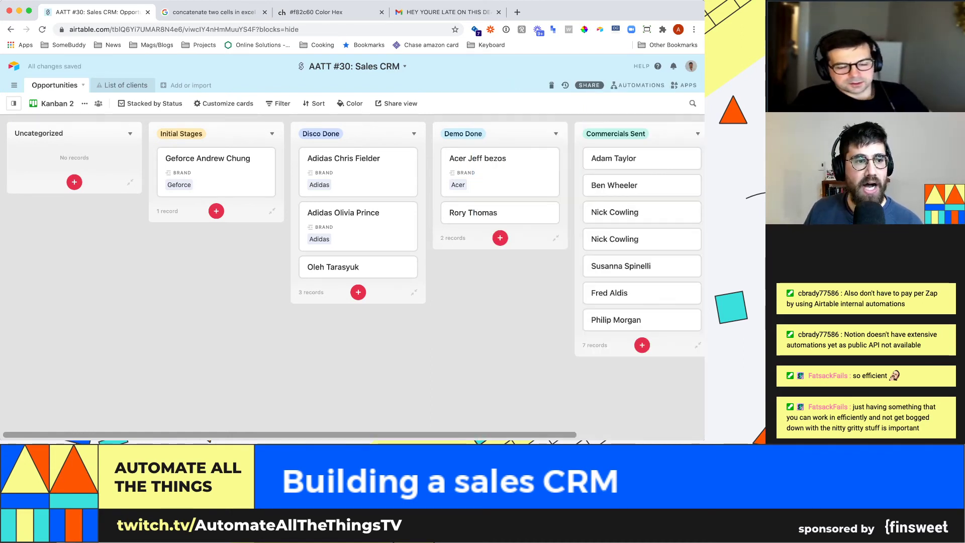
- Rename the Kanban 2 view to 'Deals by status', then return to Main view
mouse_move(13, 103)
double_click(39, 197)
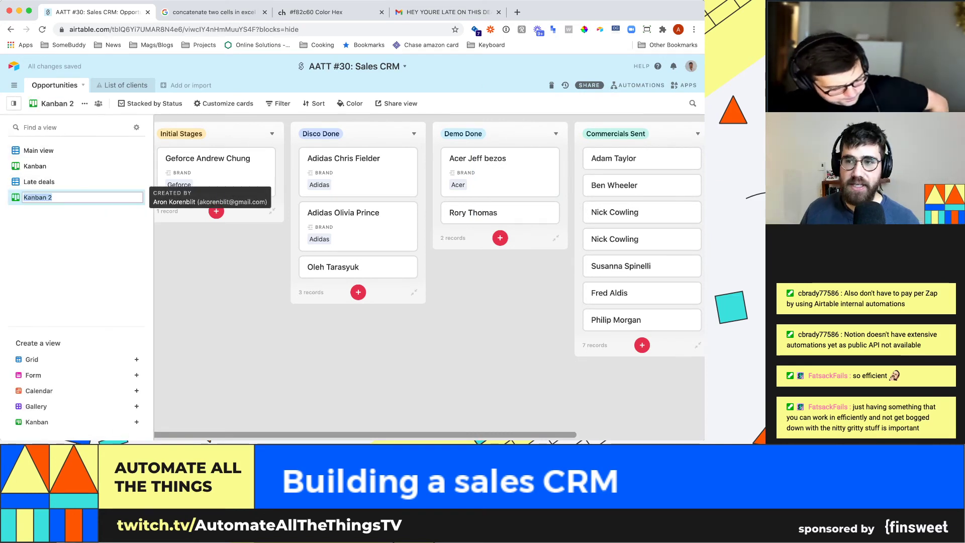
left_click(52, 198)
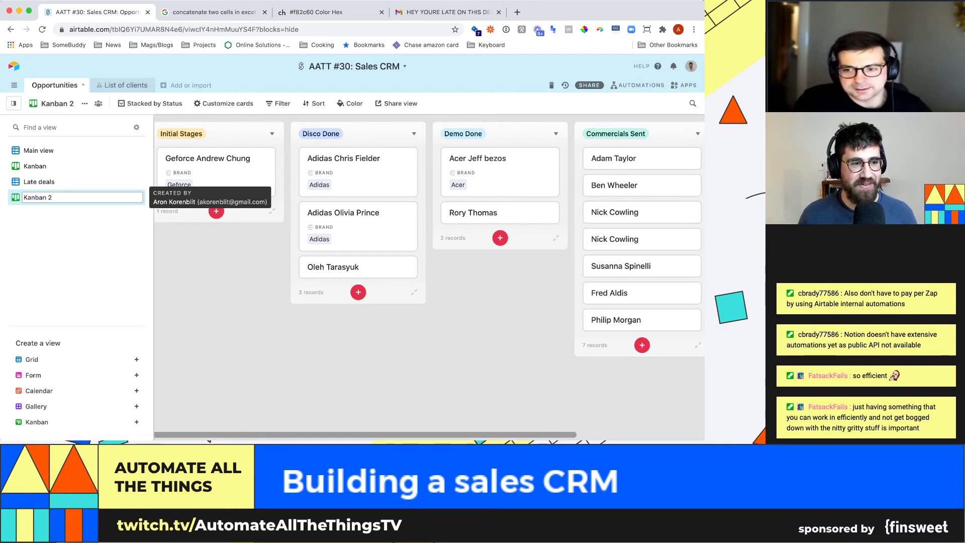
key("super+a")
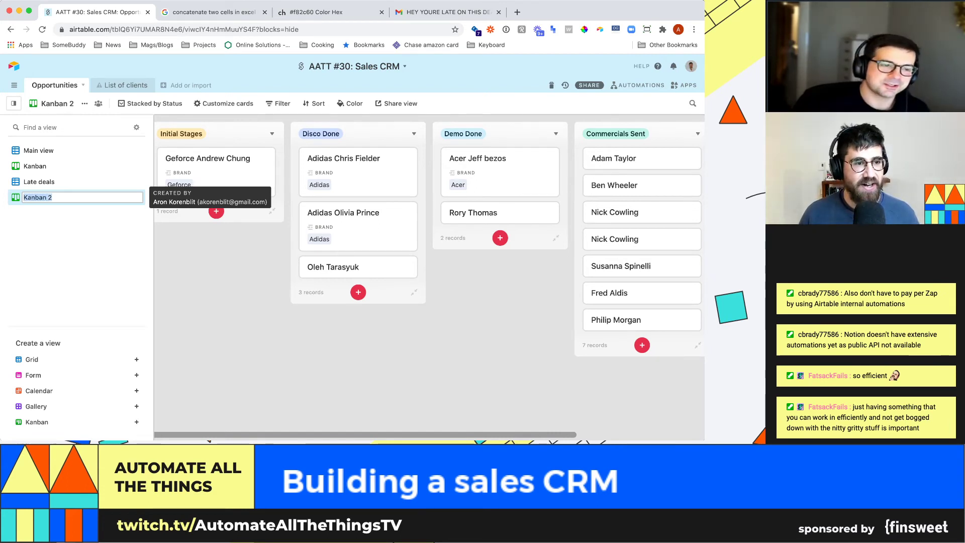
type("Deals b")
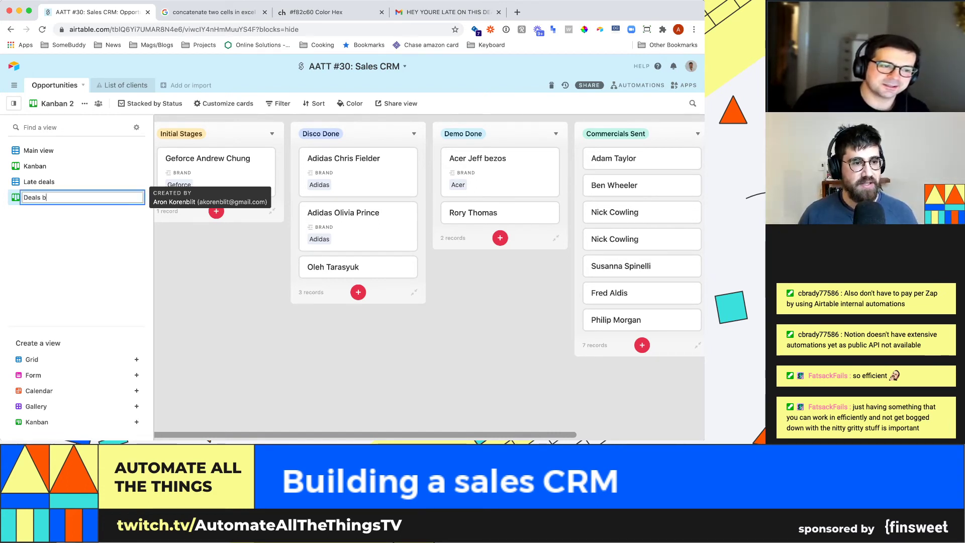
type("y status")
key("Return")
left_click(13, 103)
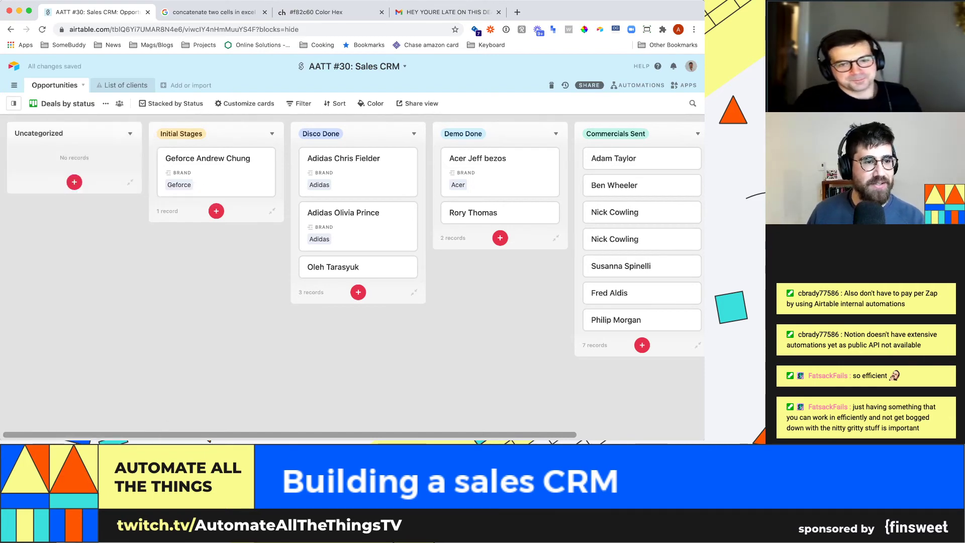
mouse_move(13, 103)
left_click(39, 151)
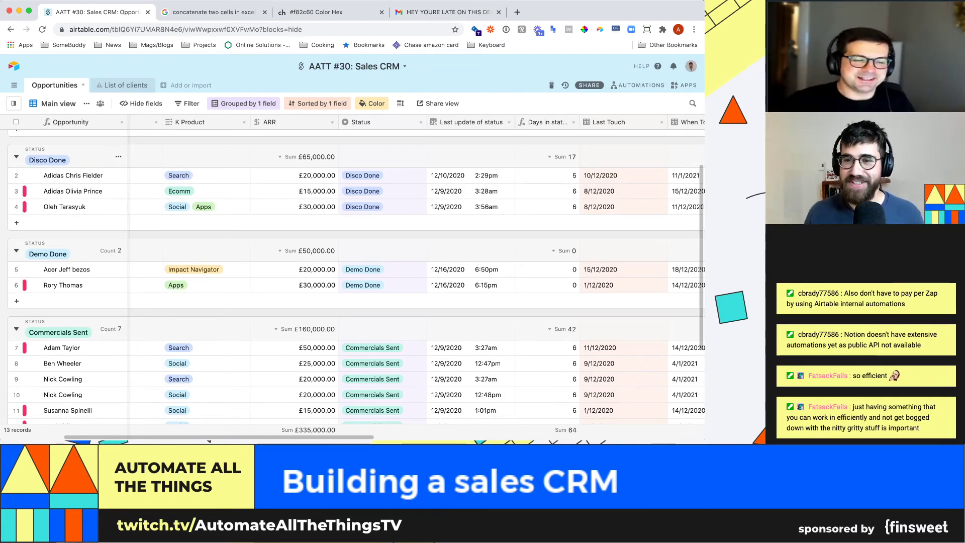
- Widen the Days in status column and reopen the apps dashboard beside the grid
left_click_drag(580, 122, 591, 122)
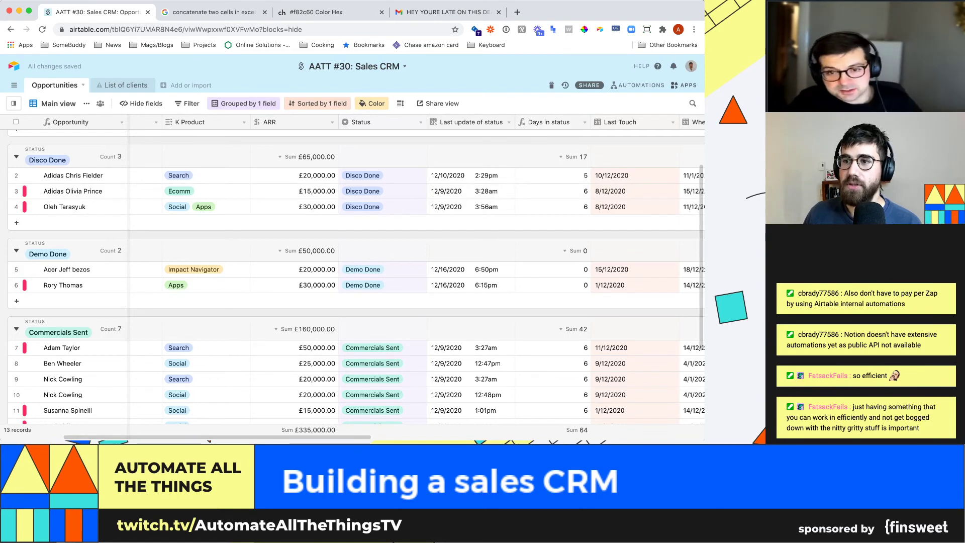
left_click(683, 85)
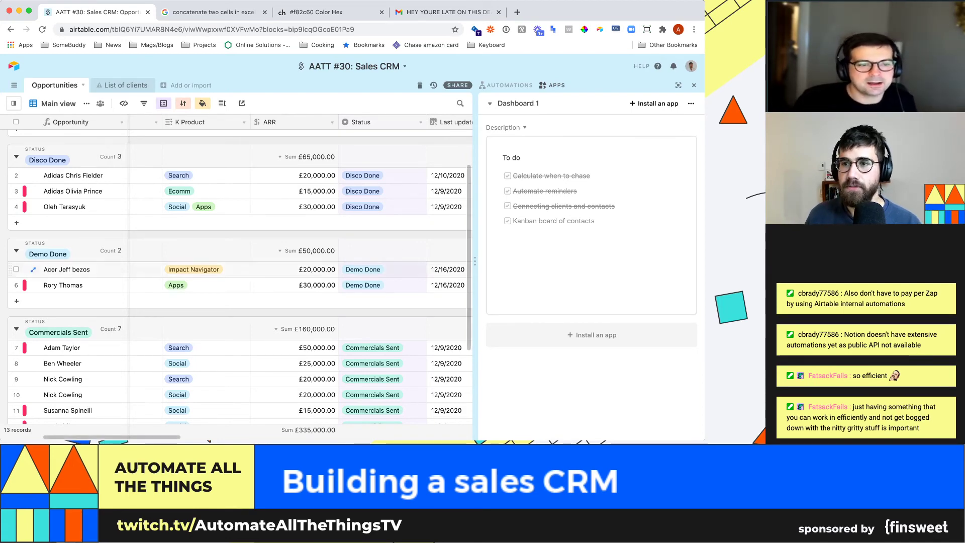
key("ctrl+shift+b")
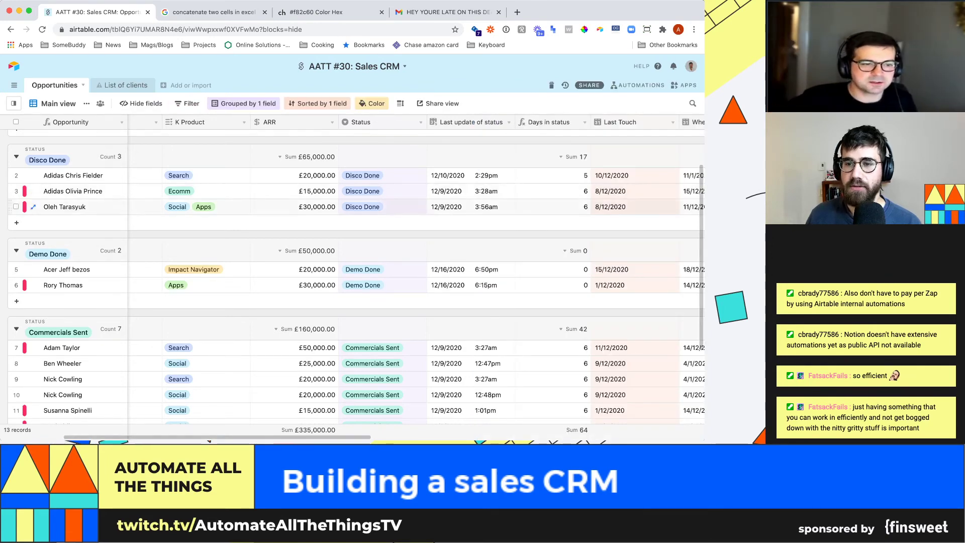
left_click(553, 206)
scroll(553, 207, "up", 2)
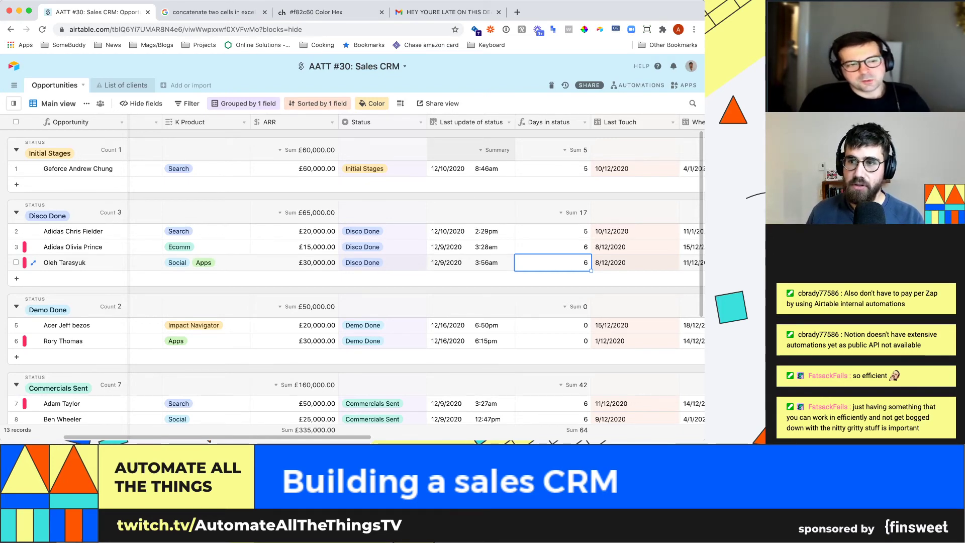
left_click(676, 85)
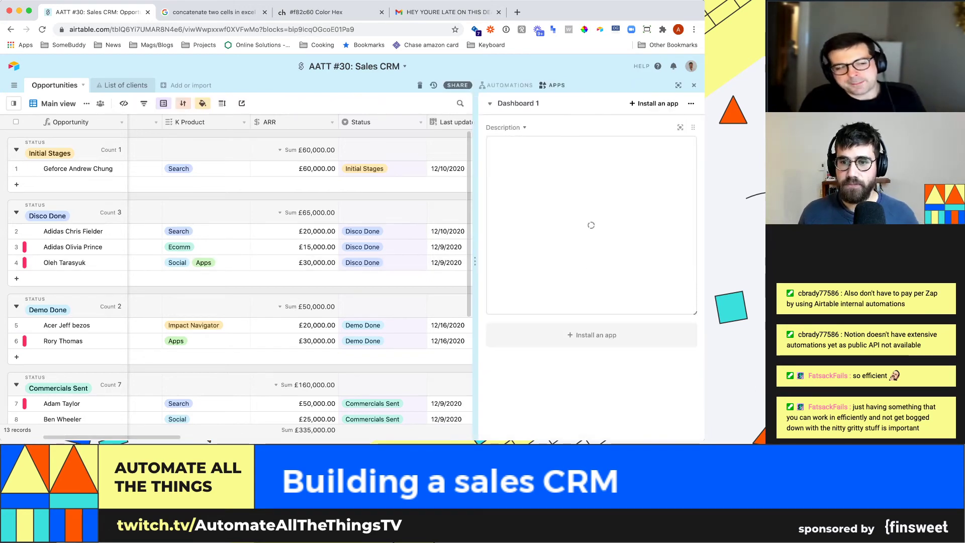
- Hide the apps dashboard and scroll the grid down to the Commercials Sent group
left_click(599, 232)
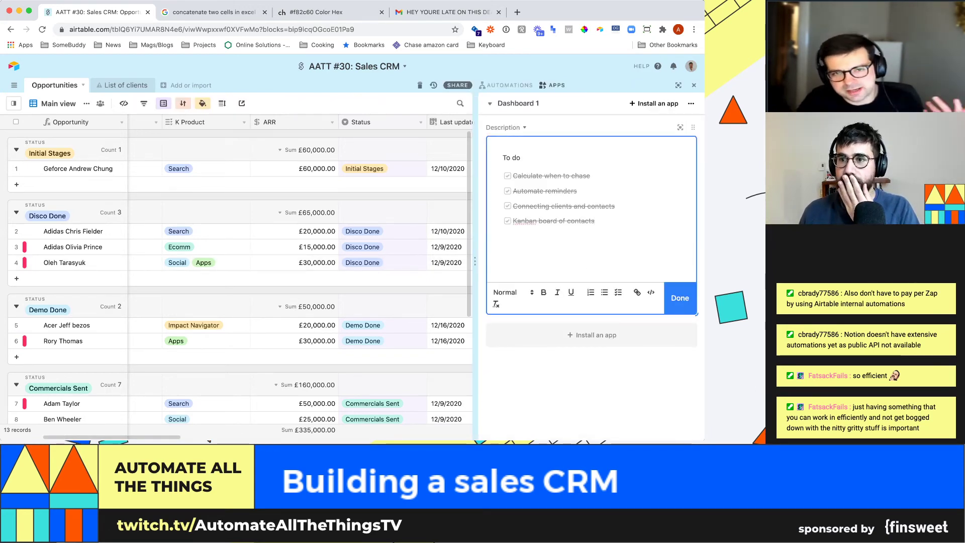
left_click(695, 85)
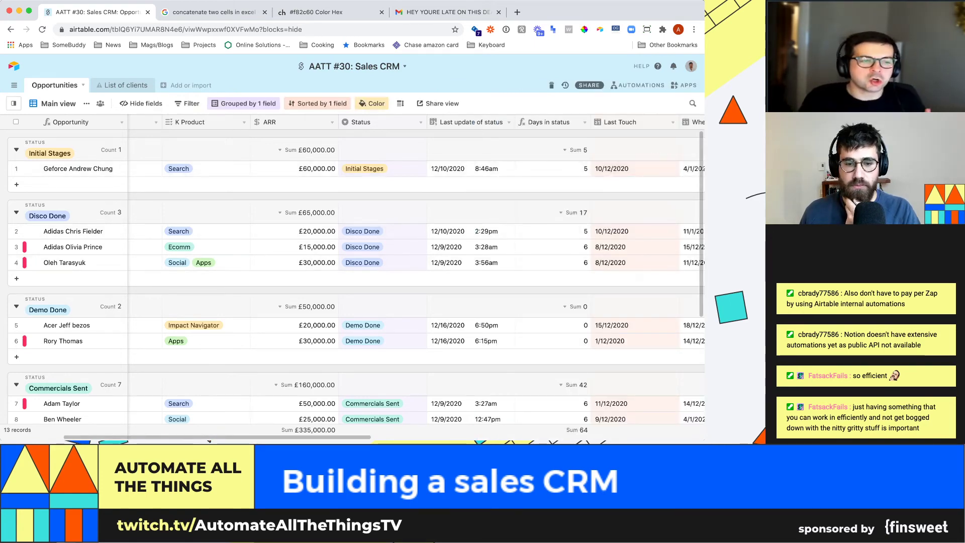
scroll(352, 276, "down", 5)
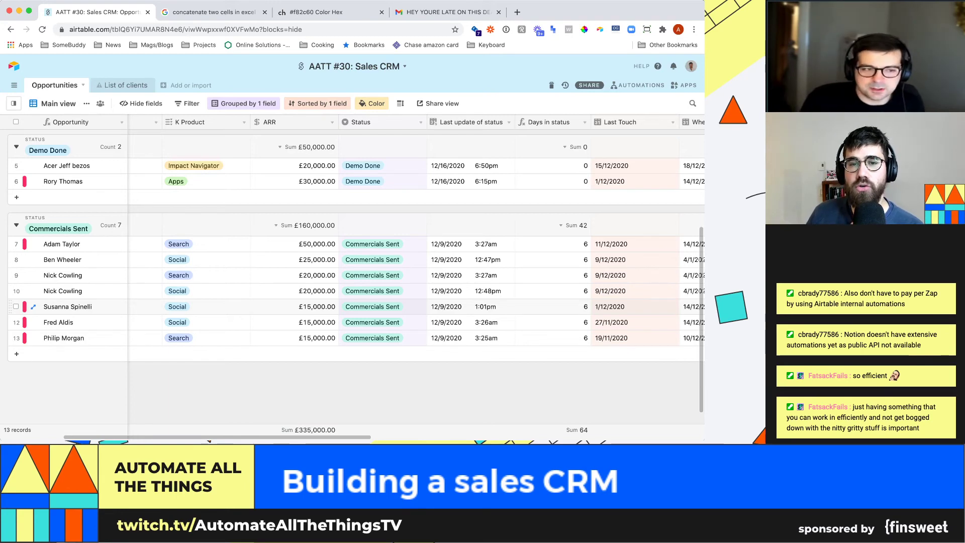
scroll(352, 282, "up", 2)
scroll(352, 281, "down", 3)
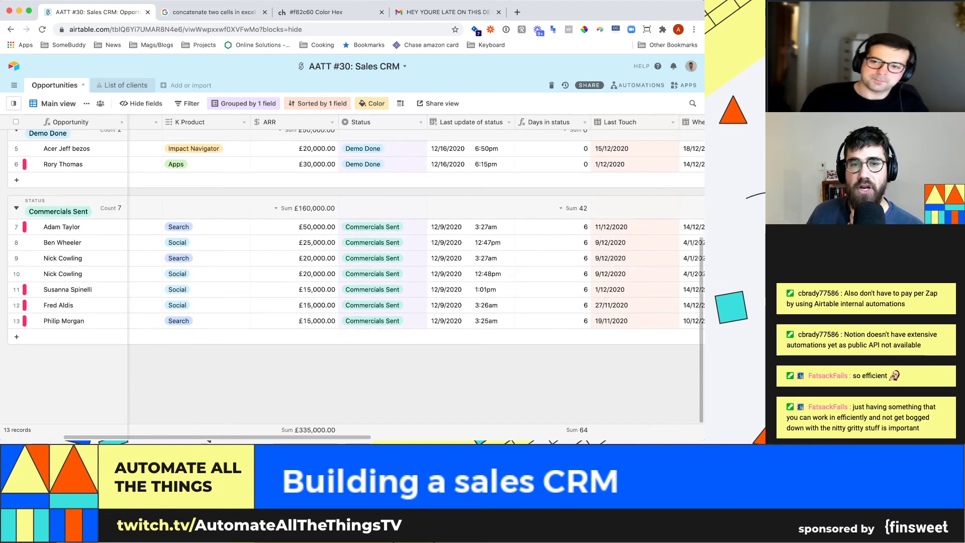
left_click(420, 122)
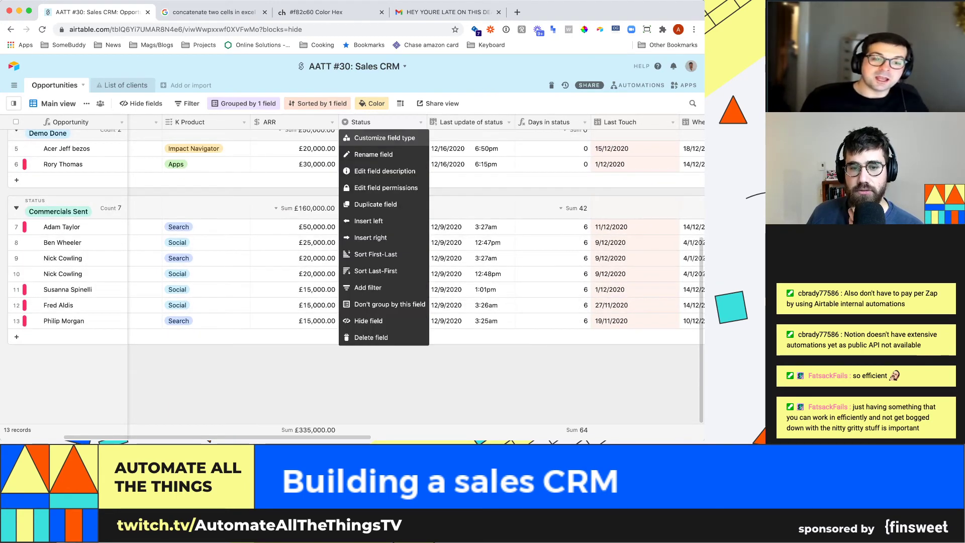
- Add 'Deal signed' as a new choice in the Status field
left_click(372, 137)
left_click(380, 296)
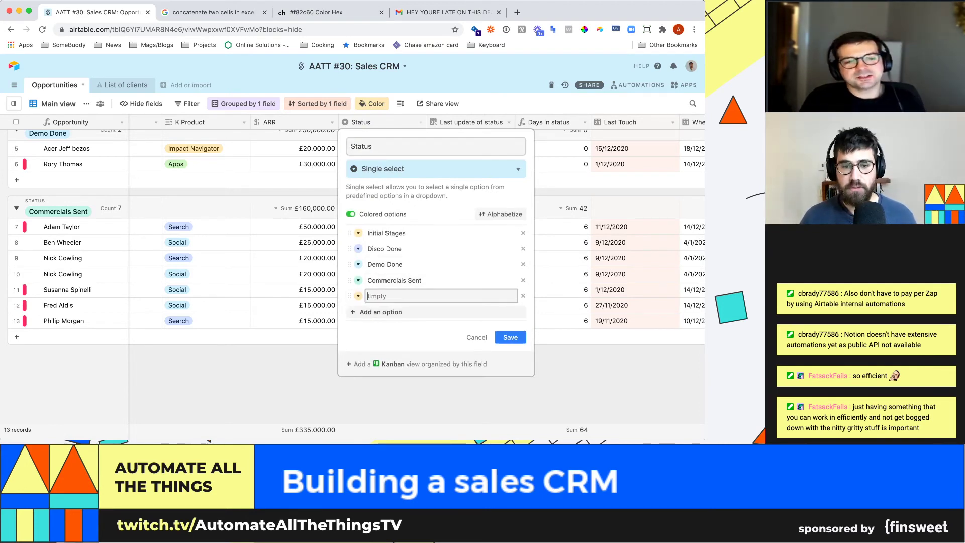
type("Deal signed")
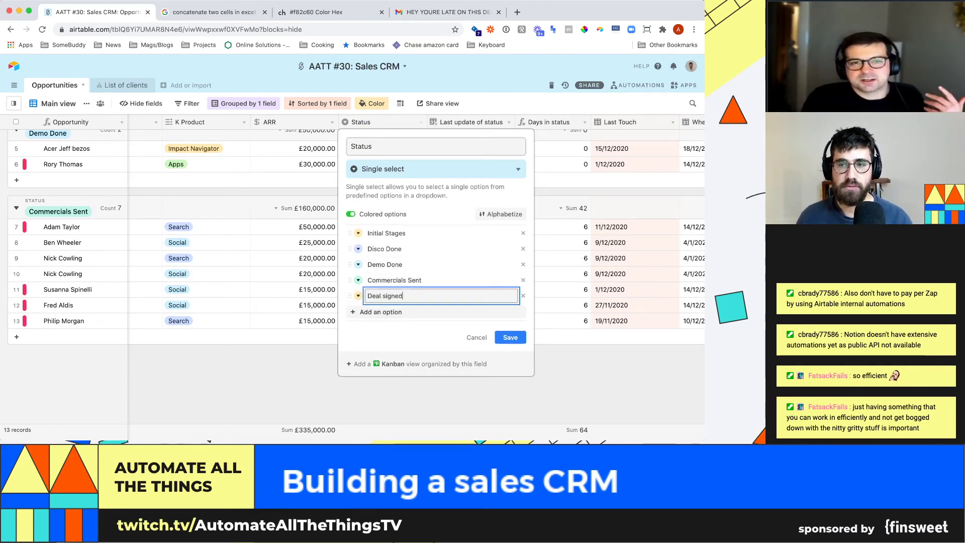
left_click(510, 338)
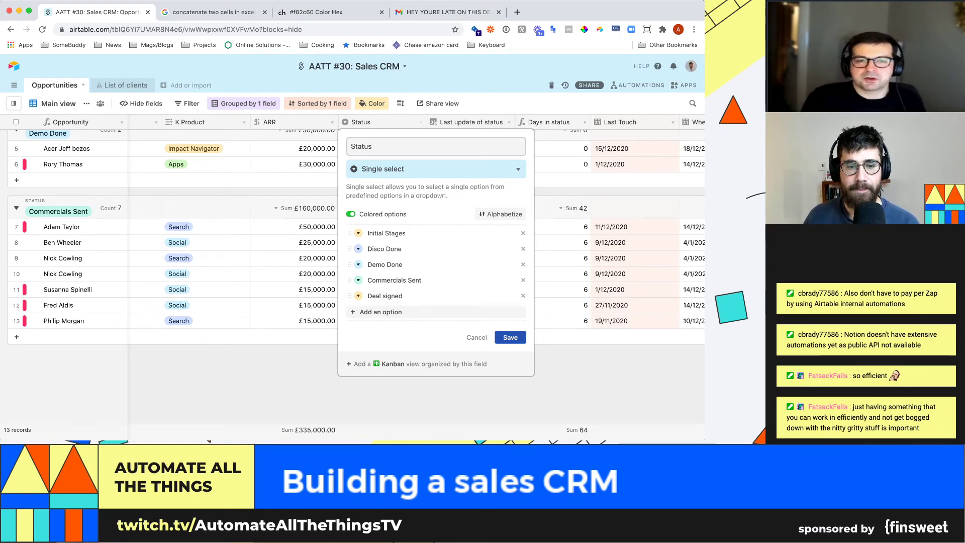
- Change the last Commercials Sent £15,000 deal's status to Deal signed
scroll(416, 258, "up", 3)
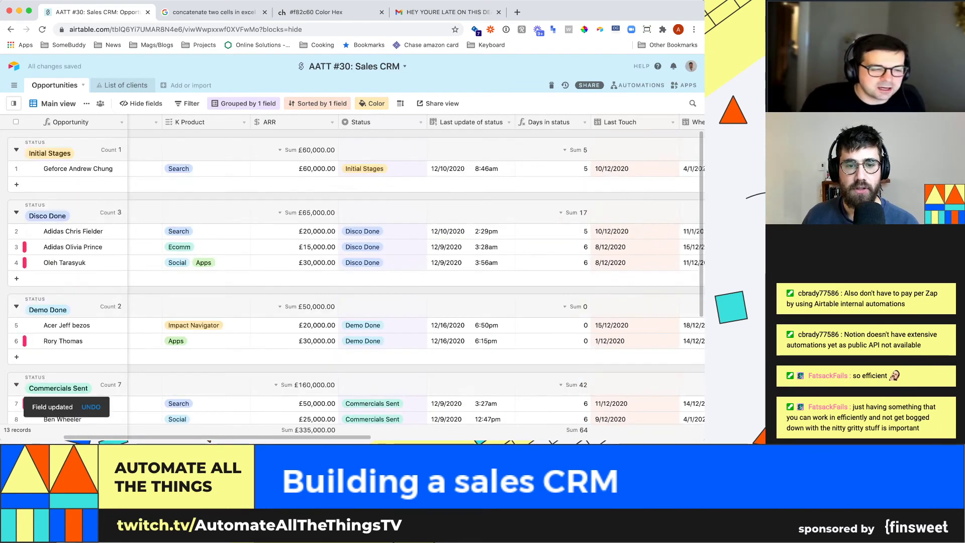
scroll(416, 274, "down", 4)
left_click(413, 321)
left_click(420, 321)
left_click(367, 304)
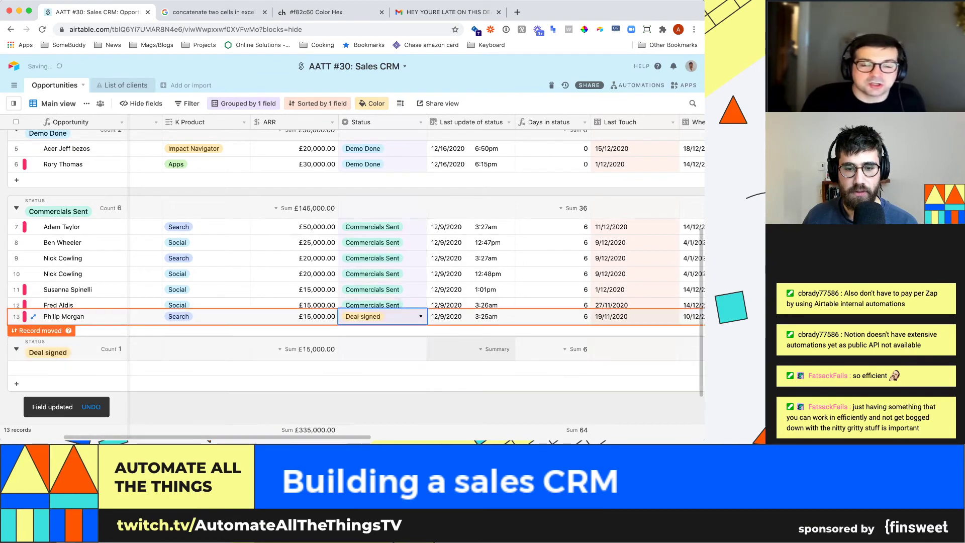
left_click(469, 369)
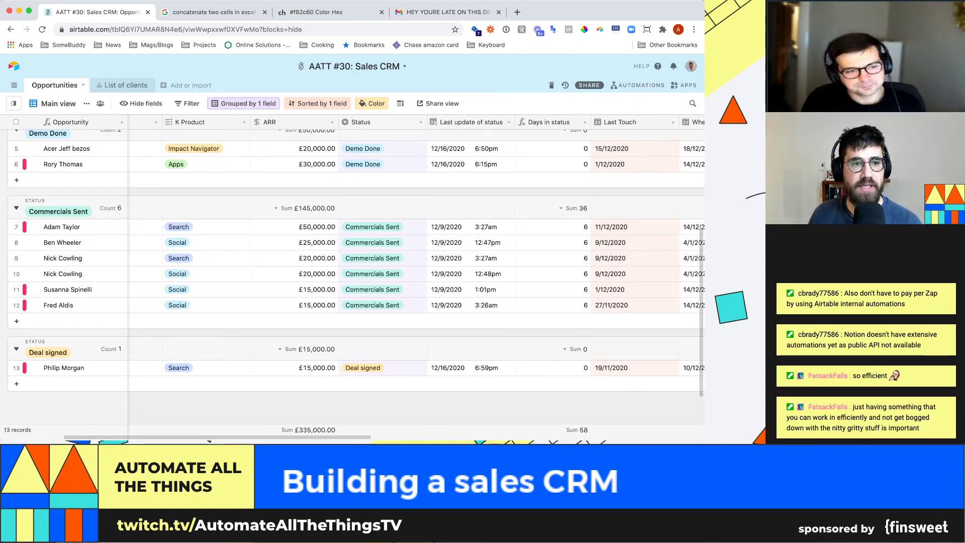
left_click(188, 104)
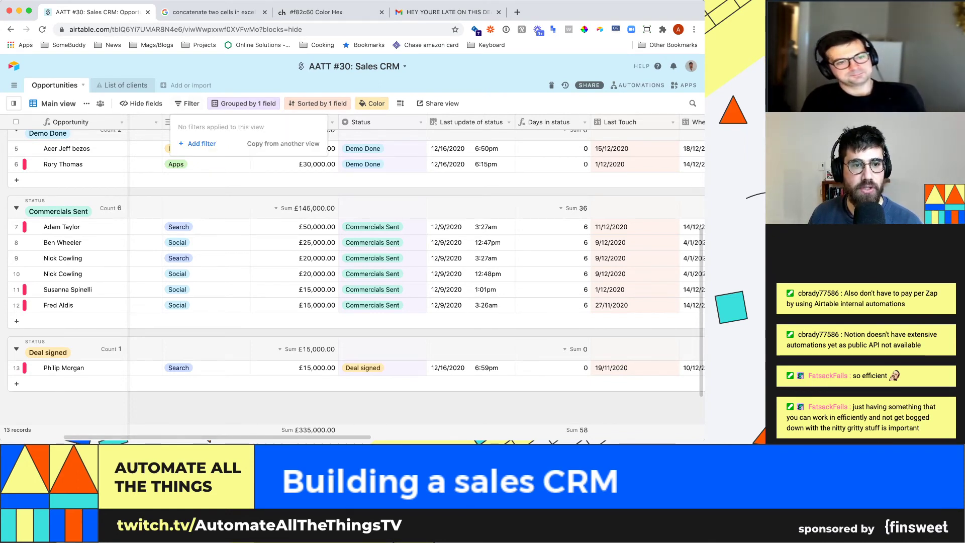
- Filter Main view to Status is not Deal signed, leaving 12 records
left_click(197, 144)
left_click(221, 259)
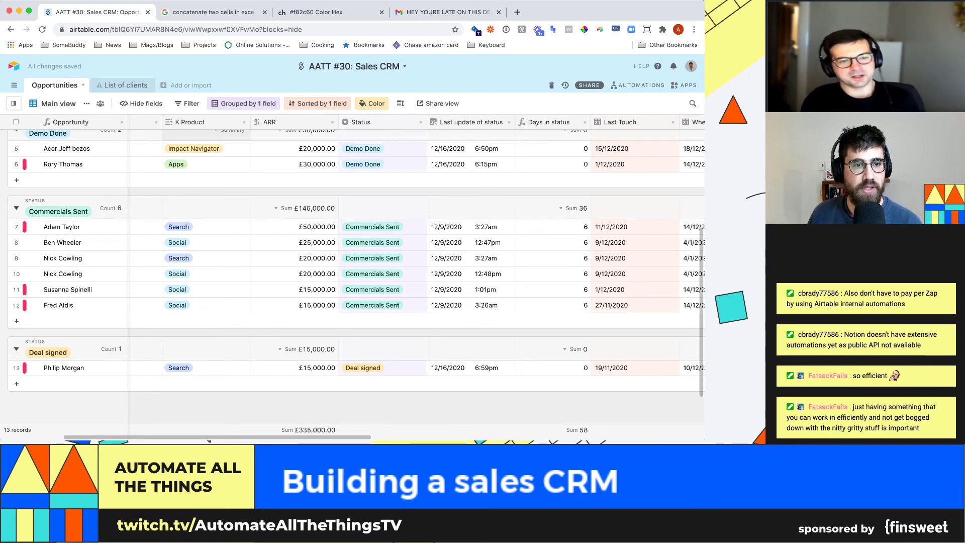
left_click(188, 103)
left_click(197, 144)
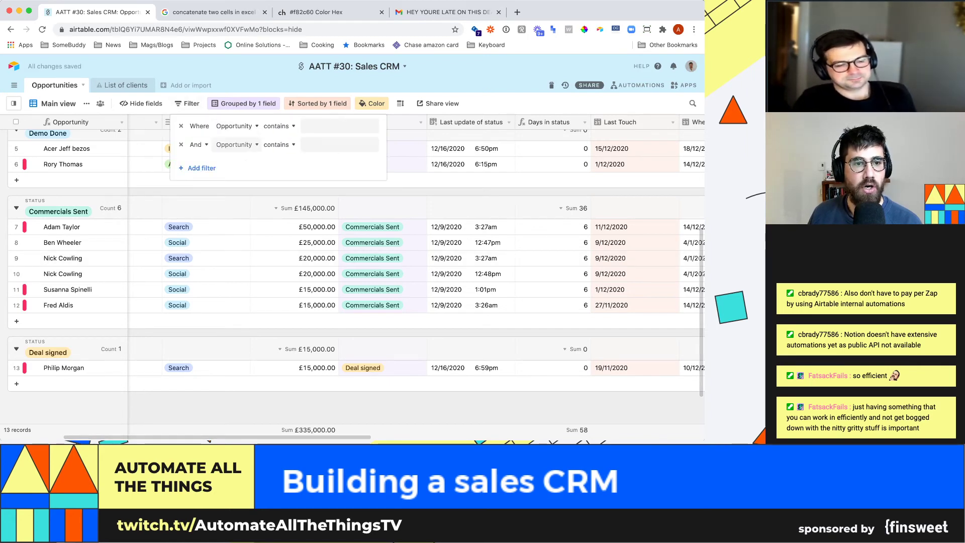
left_click(181, 144)
left_click(236, 126)
scroll(251, 201, "down", 3)
scroll(252, 202, "up", 2)
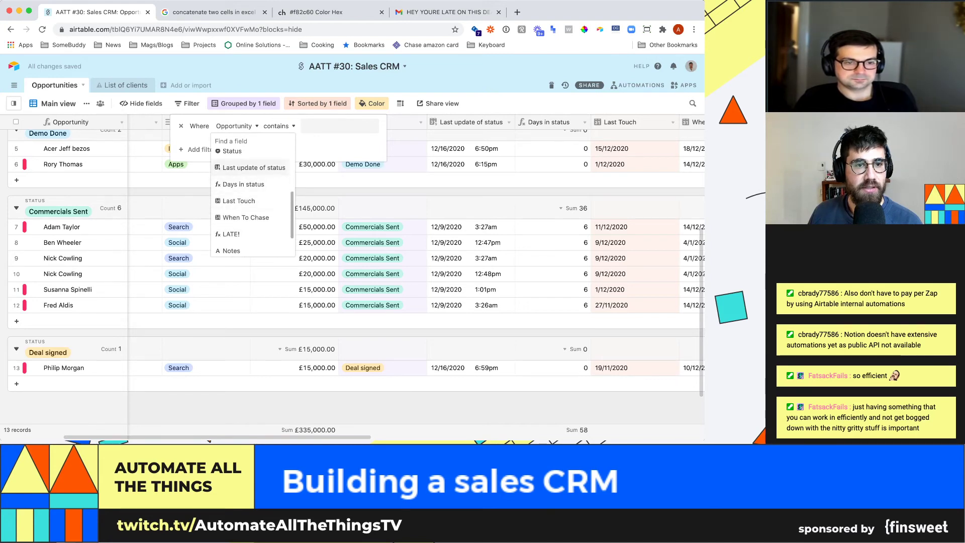
left_click(239, 153)
left_click(312, 125)
left_click(265, 125)
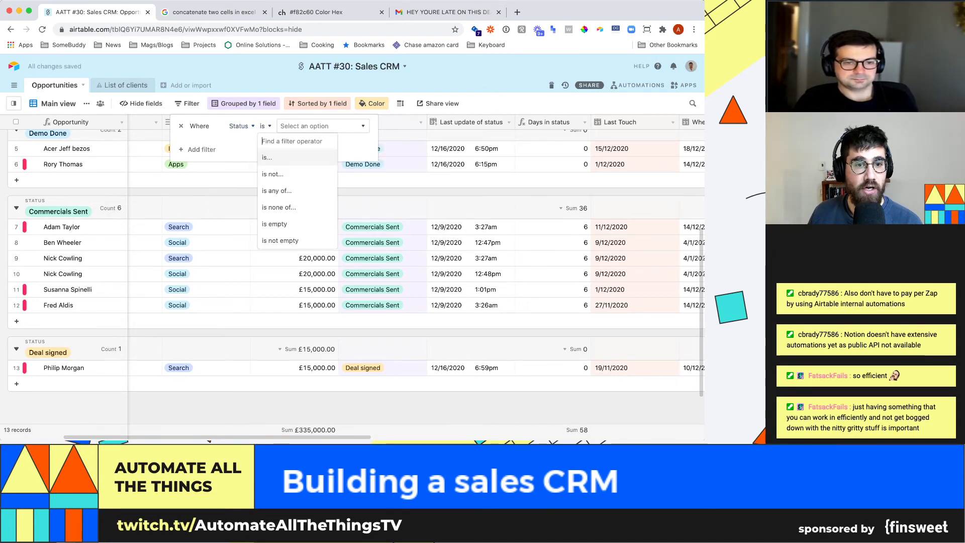
left_click(272, 174)
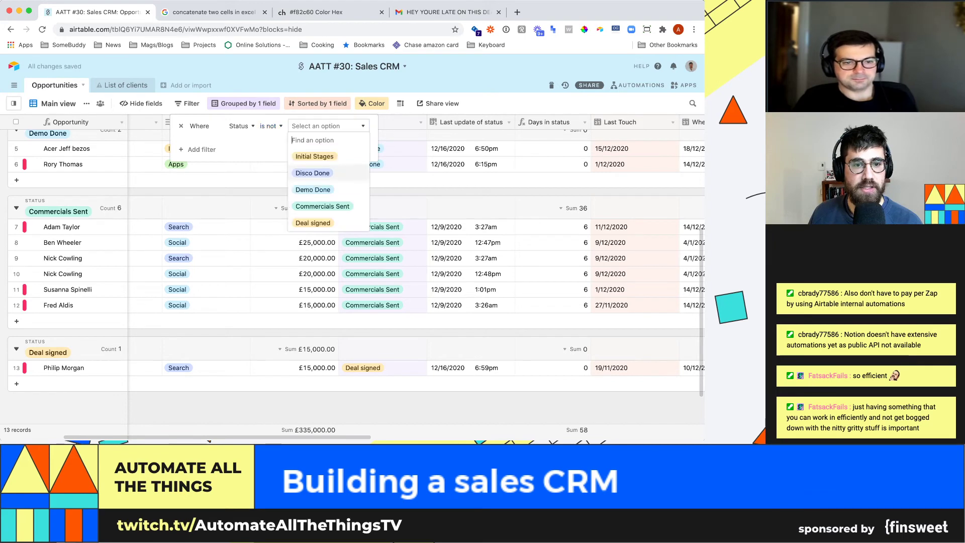
left_click(313, 222)
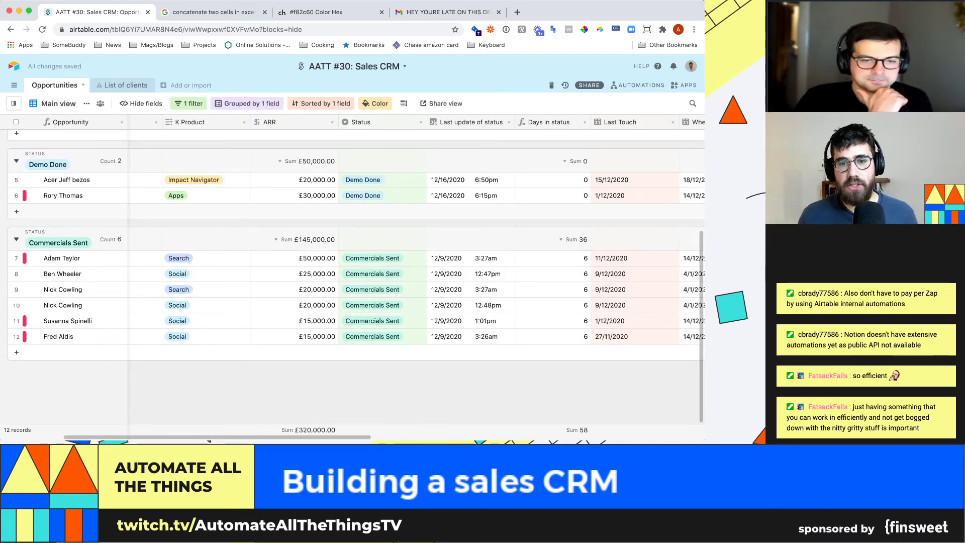
scroll(471, 212, "up", 3)
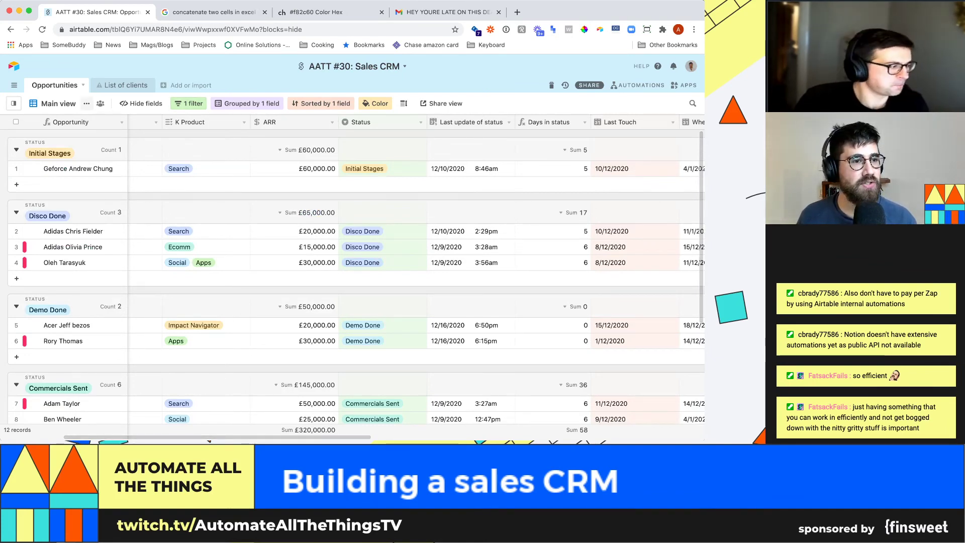
- Create a new grid view named 'Signed deals'
left_click(13, 103)
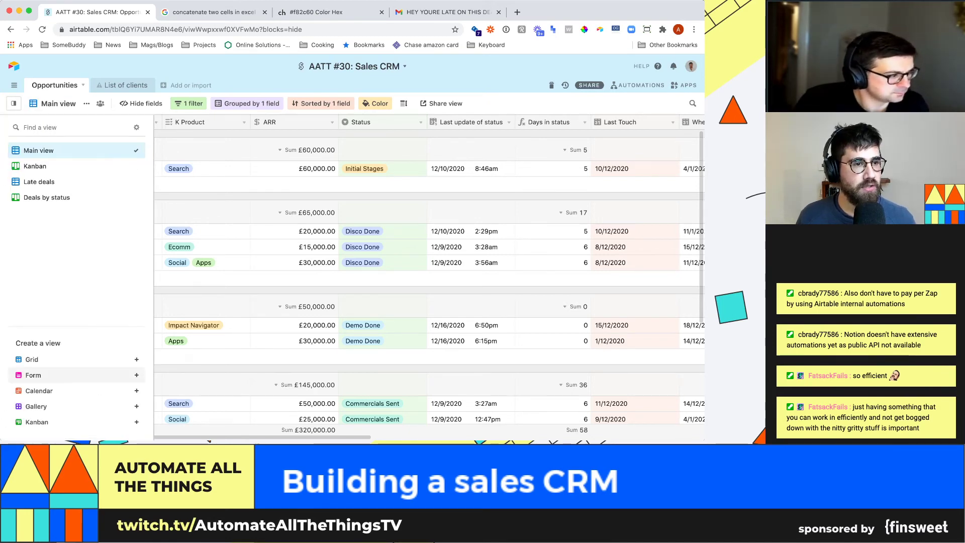
left_click(33, 375)
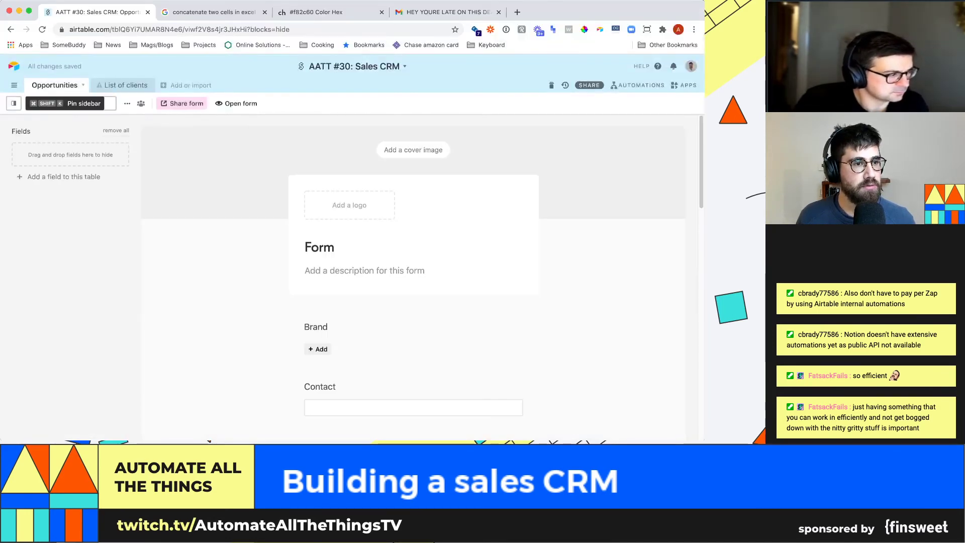
left_click(14, 104)
left_click(14, 103)
left_click(14, 103)
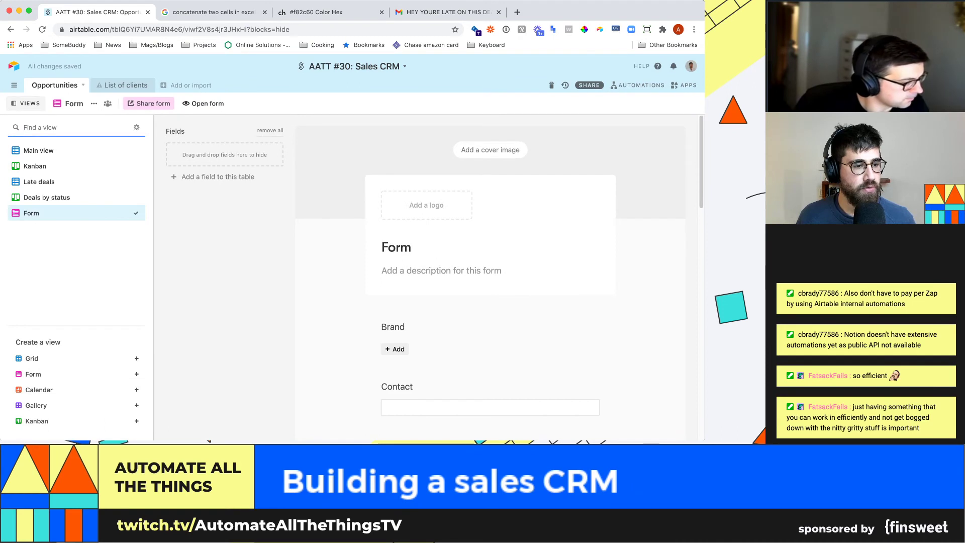
left_click(32, 358)
type("Signed deals")
key("Return")
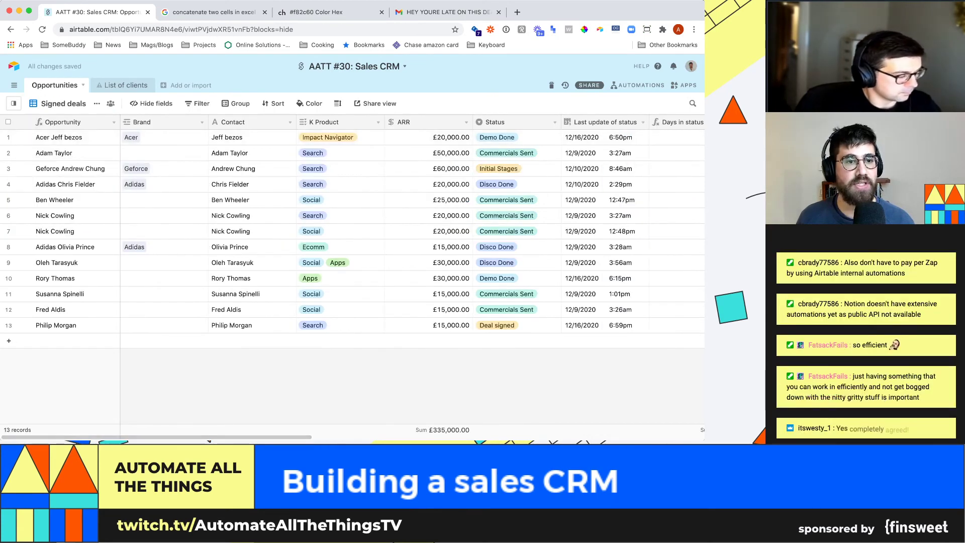
- Filter the Signed deals view to Status is Deal signed
left_click(198, 103)
left_click(212, 144)
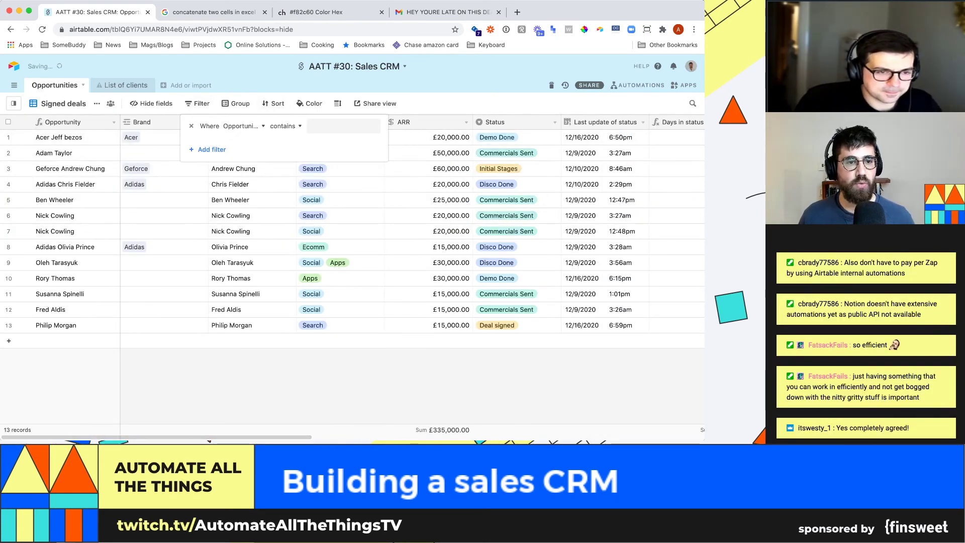
left_click(241, 127)
type("stat")
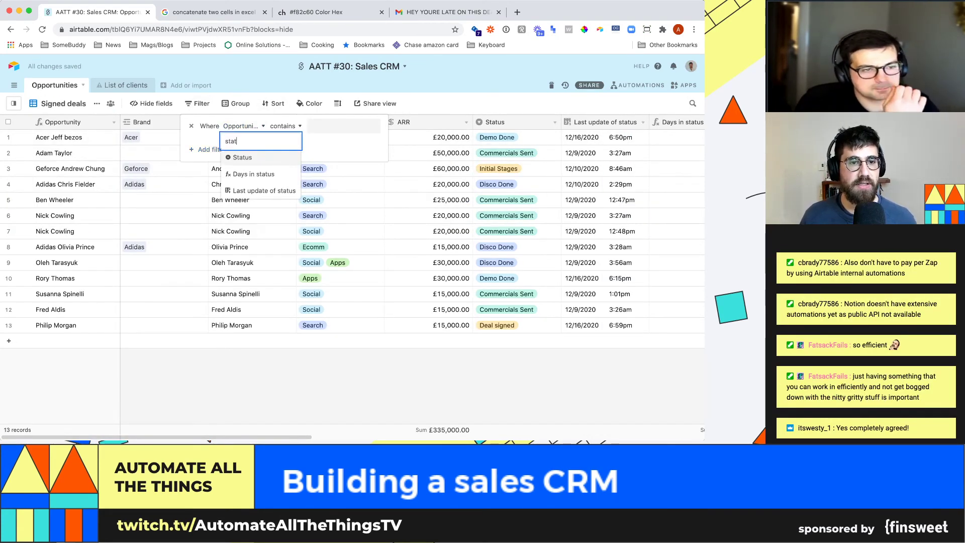
key("Return")
left_click(332, 126)
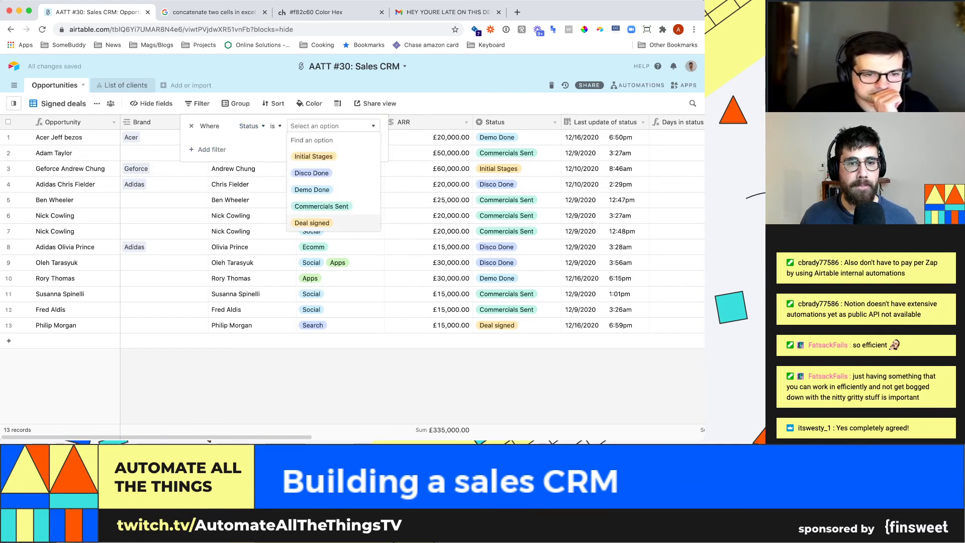
left_click(312, 223)
key("Escape")
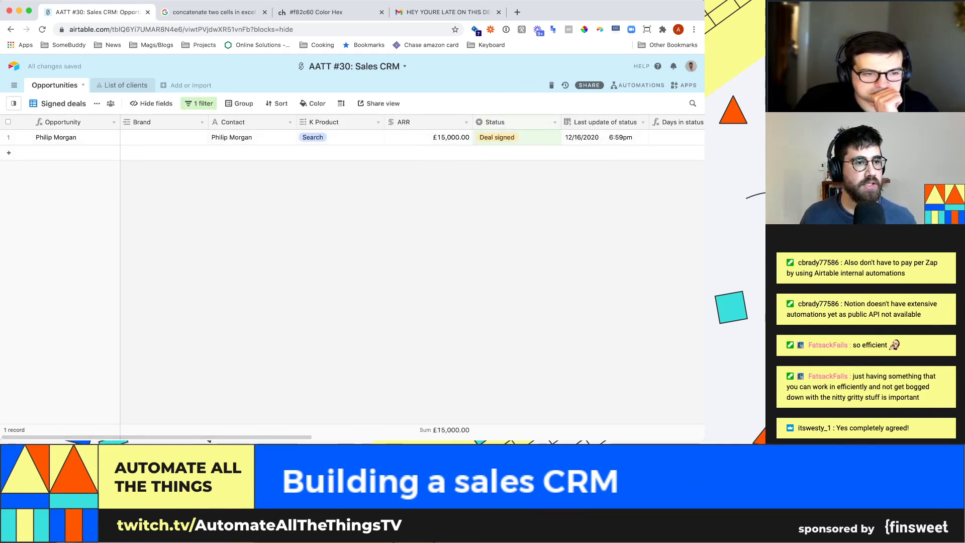
left_click(14, 103)
- Set three more Main view opportunities to Deal signed, then view the Signed deals list
left_click(40, 150)
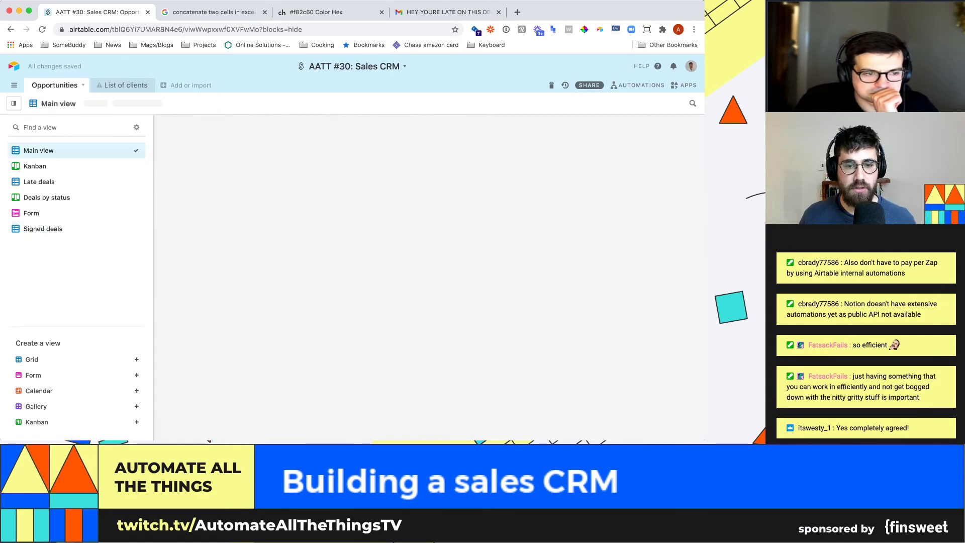
scroll(352, 277, "down", 5)
left_click(382, 301)
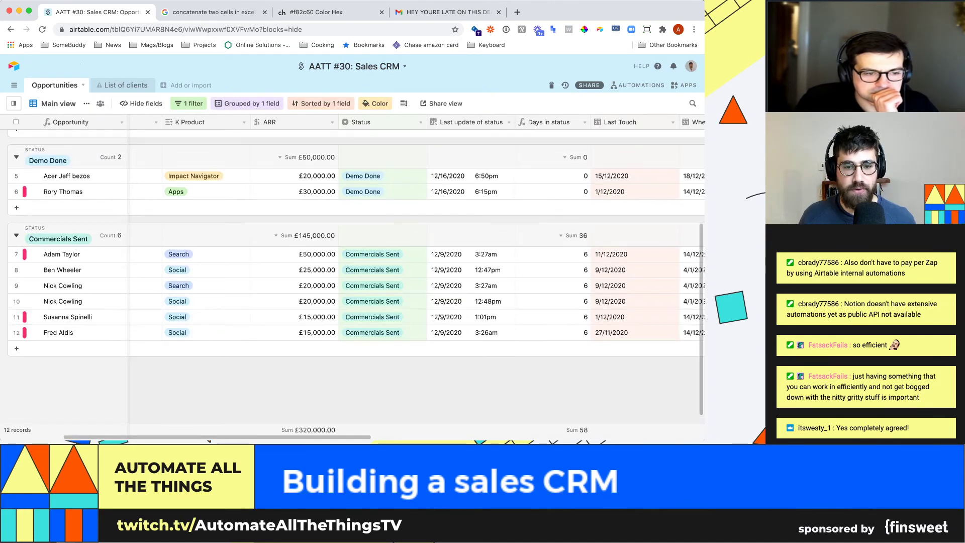
key("Return")
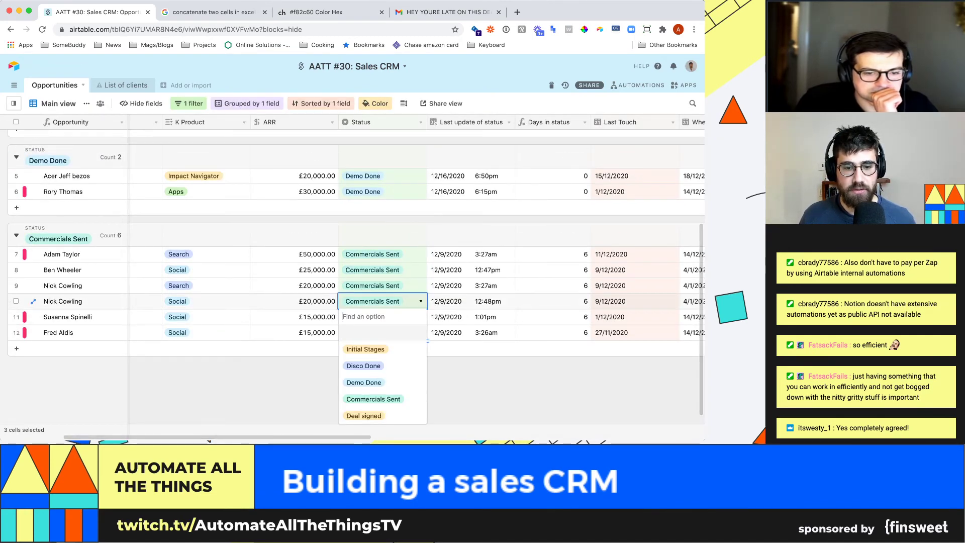
key("Down")
key("Down")
key("Return")
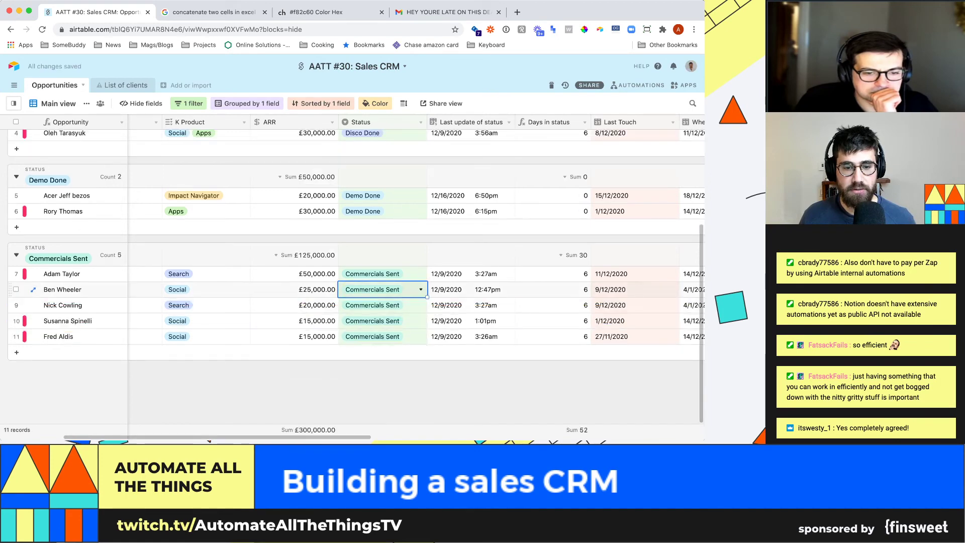
key("Return")
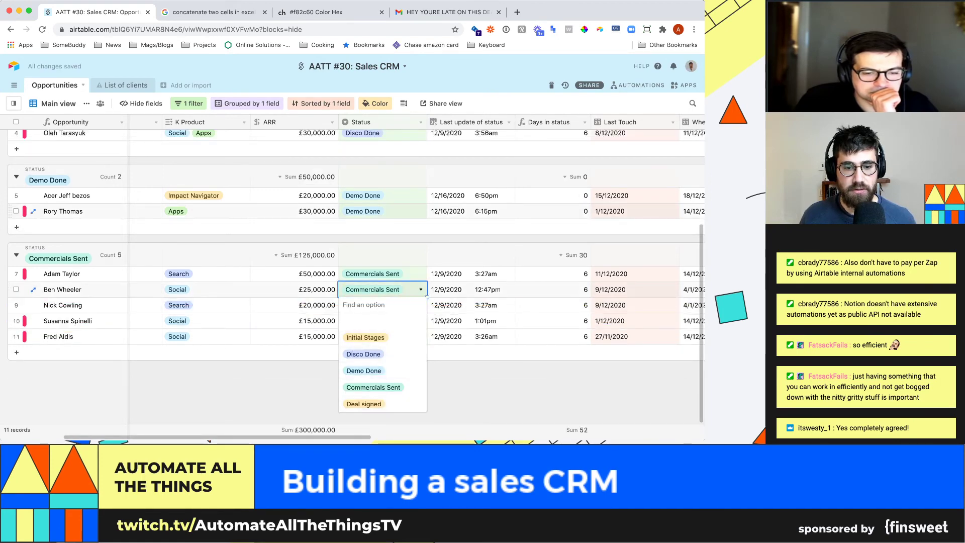
key("Return")
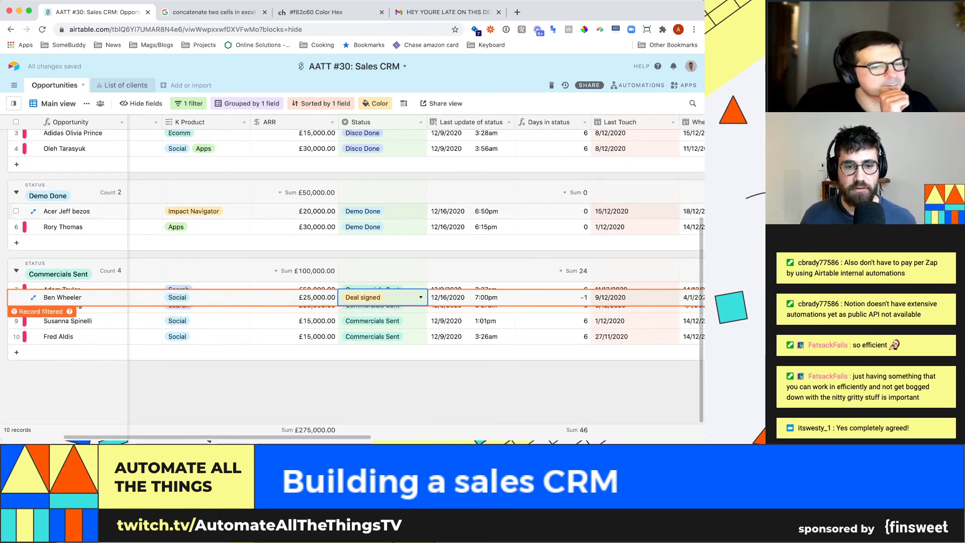
key("Return")
key("Return")
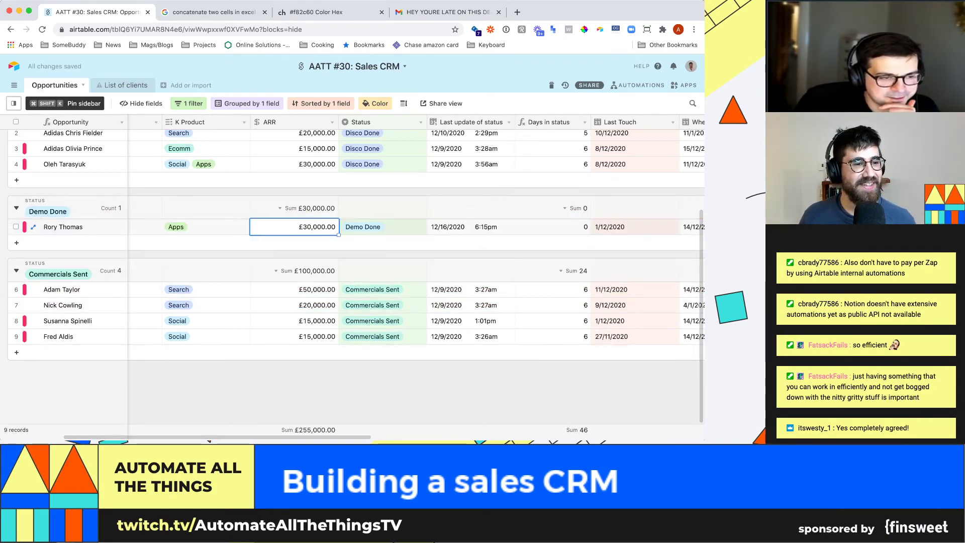
mouse_move(13, 103)
left_click(43, 229)
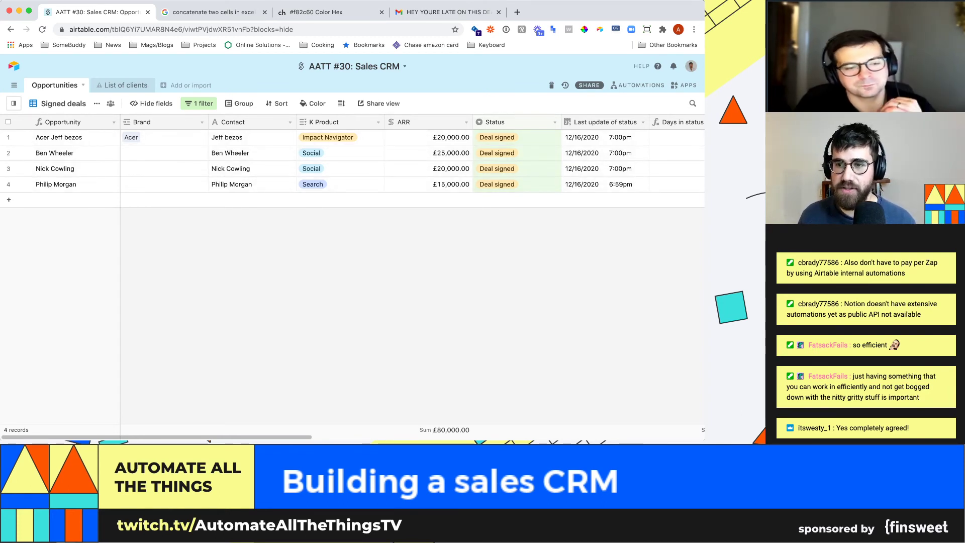
- Insert a Date field named 'Sign date' left of Last update of status
left_click(643, 122)
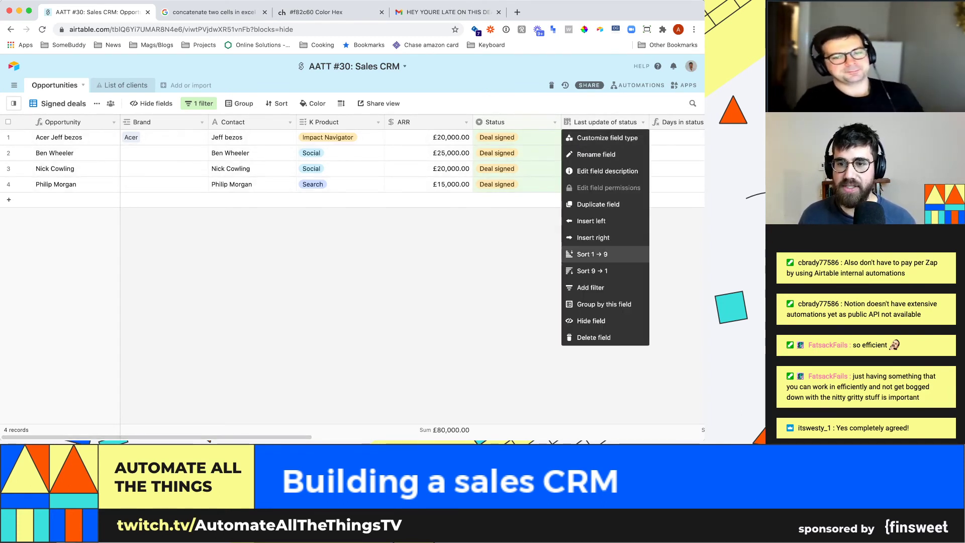
left_click(592, 221)
type("Sign")
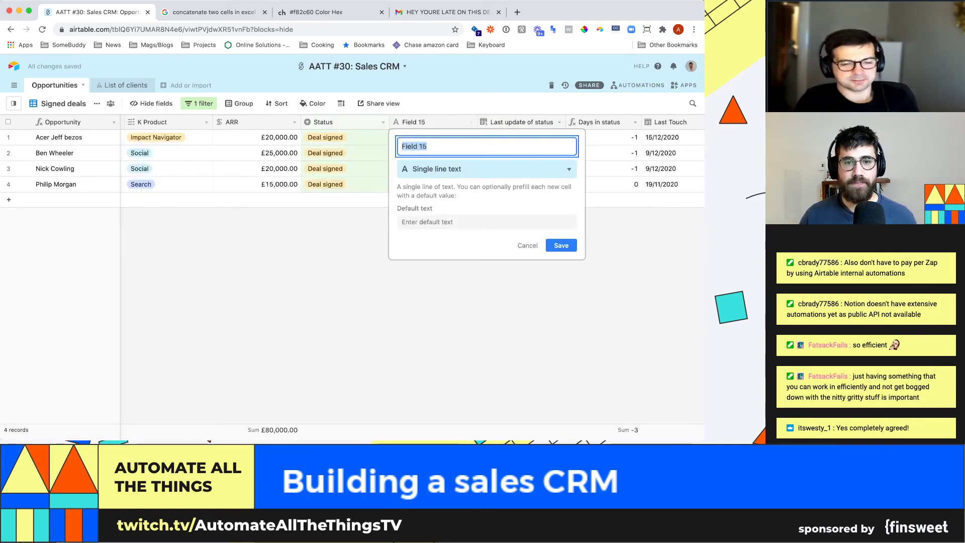
type("ed dea")
key("BackSpace")
key("BackSpace")
key("BackSpace")
key("BackSpace")
key("BackSpace")
key("BackSpace")
key("BackSpace")
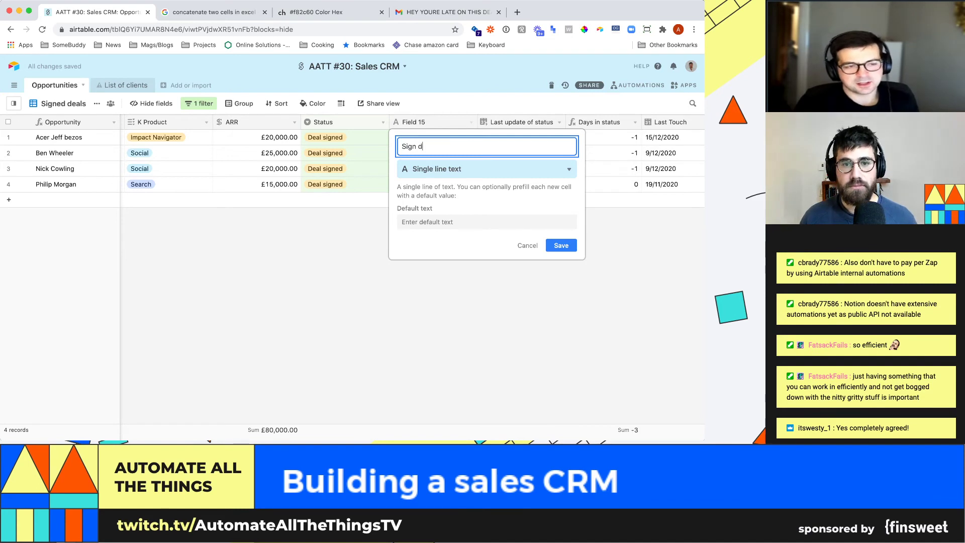
key("Return")
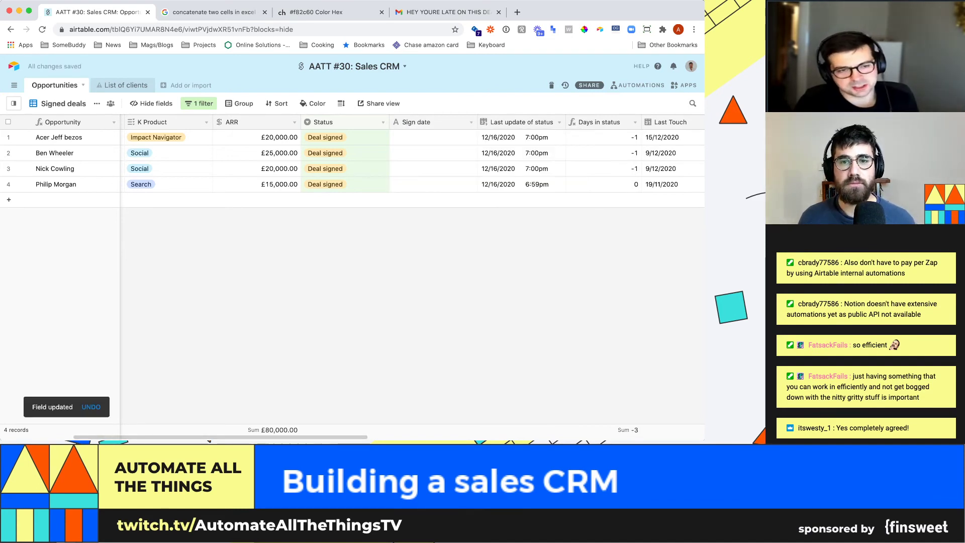
left_click(471, 122)
left_click(436, 139)
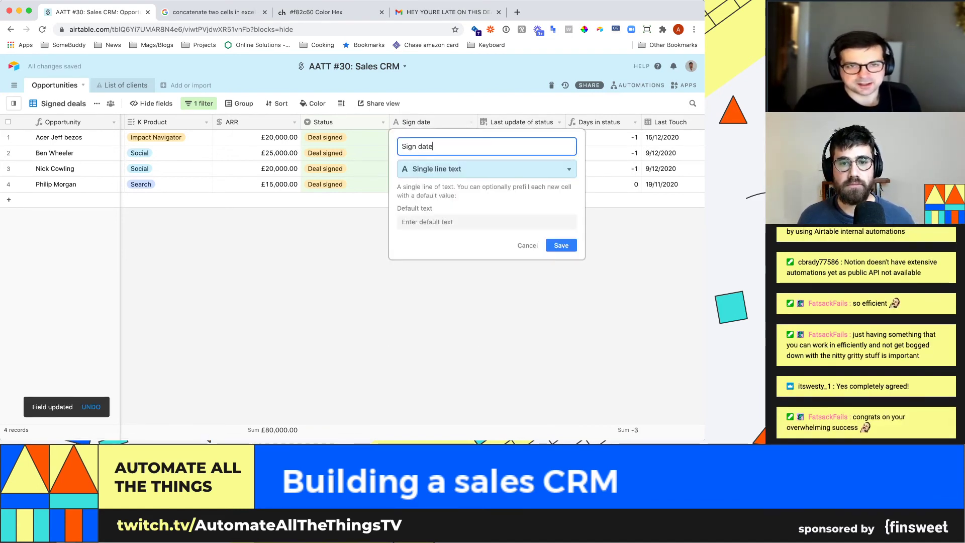
left_click(478, 169)
type("datge")
key("BackSpace")
key("BackSpace")
type("e")
key("Return")
left_click(561, 252)
- Give the first two deals Sign dates of 12/16/2020 and 2/2/2020
double_click(433, 137)
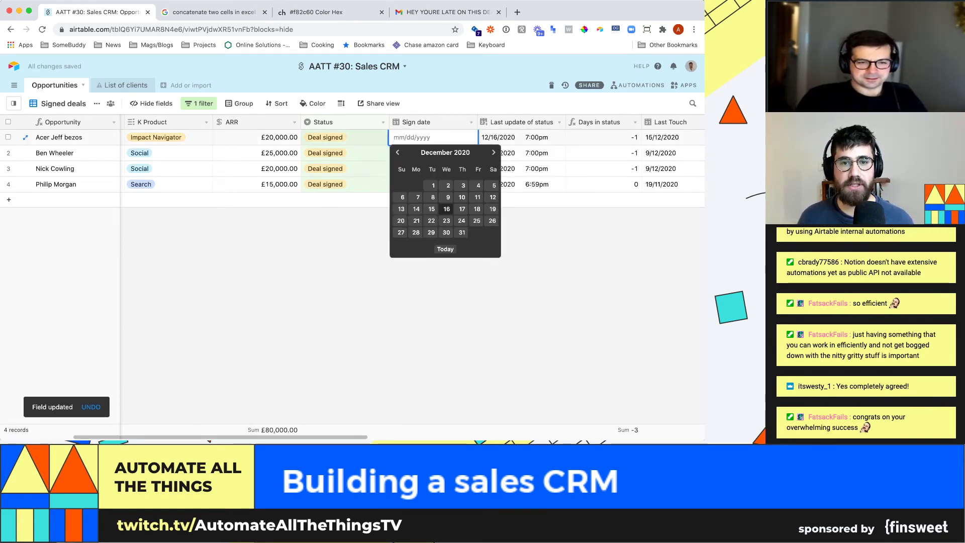
left_click(447, 209)
double_click(433, 153)
triple_click(398, 168)
triple_click(398, 169)
triple_click(398, 169)
left_click(397, 168)
left_click(402, 213)
- Give the third and fourth deals Sign dates of 6/15/2020 and 9/10/2020
left_click(433, 168)
left_click(433, 168)
double_click(493, 183)
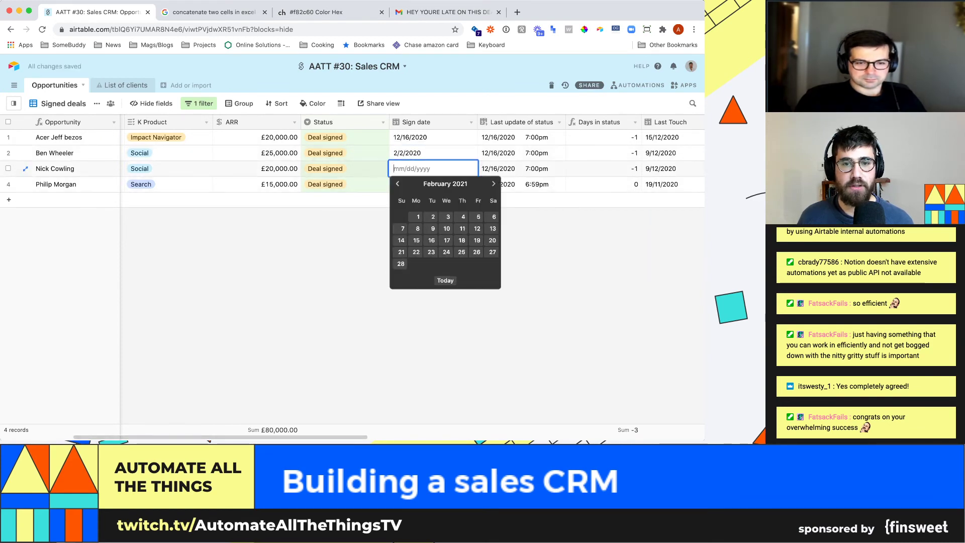
triple_click(398, 184)
triple_click(398, 184)
left_click(398, 184)
left_click(398, 184)
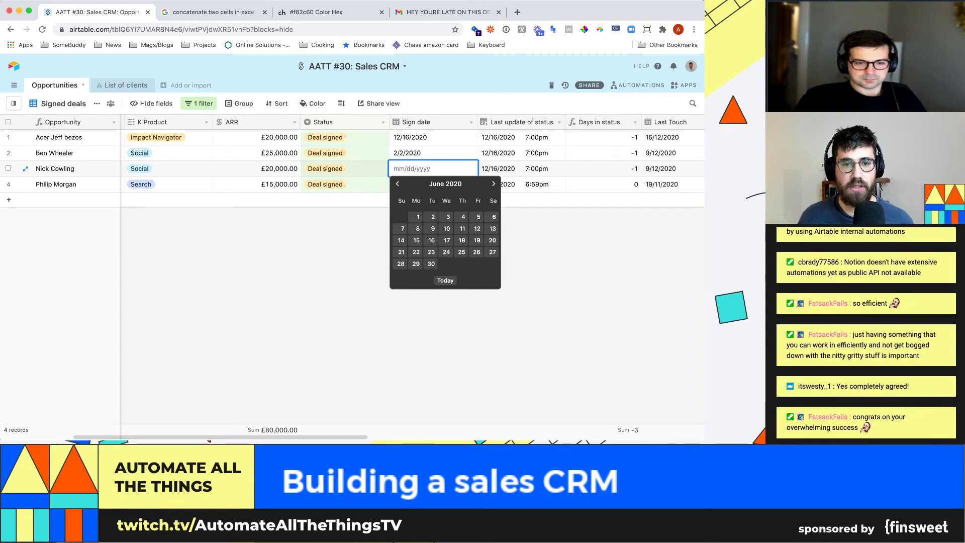
left_click(417, 241)
left_click(422, 184)
left_click(433, 185)
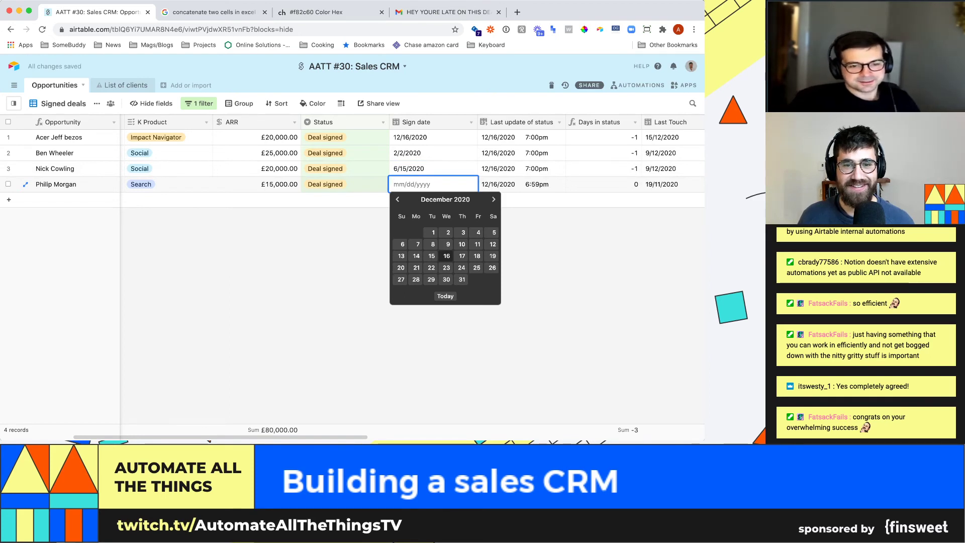
left_click(397, 200)
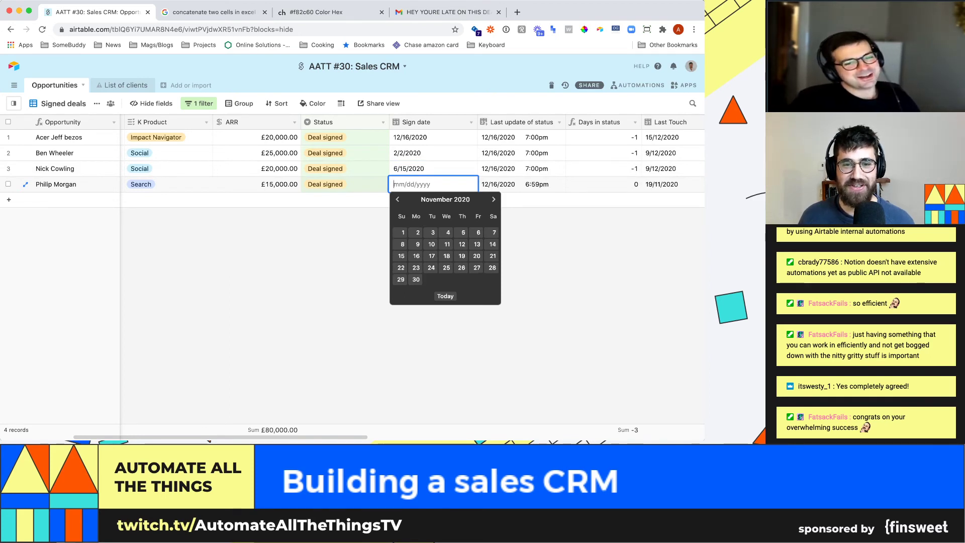
left_click(398, 199)
left_click(397, 200)
left_click(398, 199)
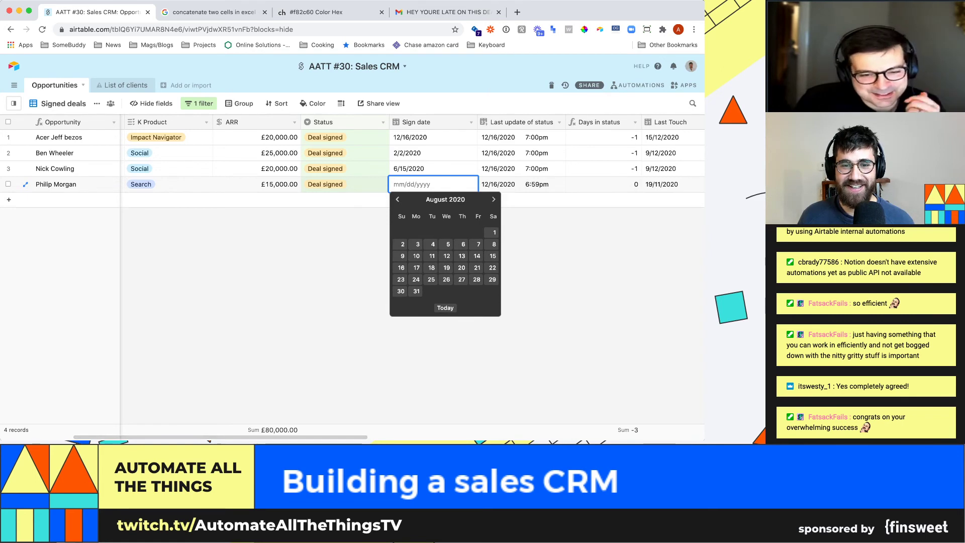
left_click(494, 200)
left_click(462, 244)
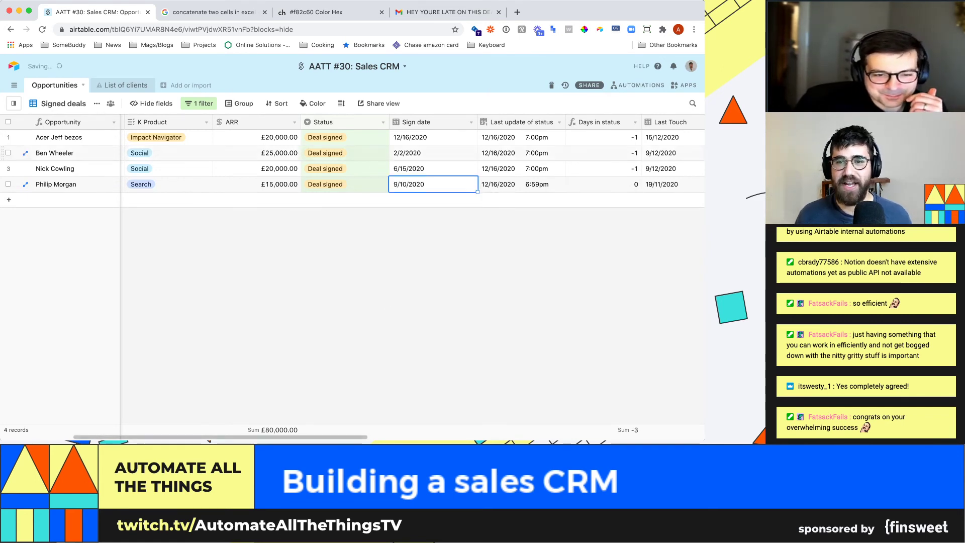
left_click(559, 123)
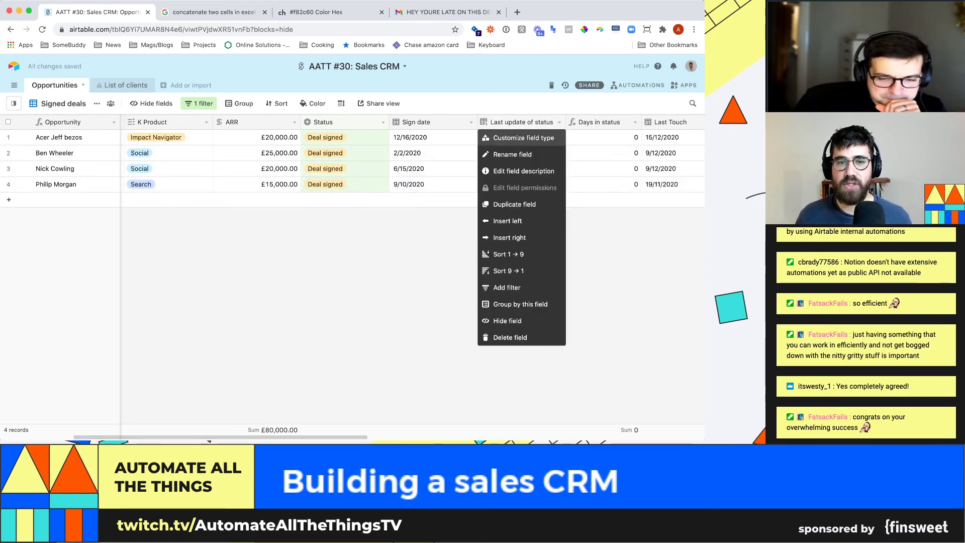
key("Escape")
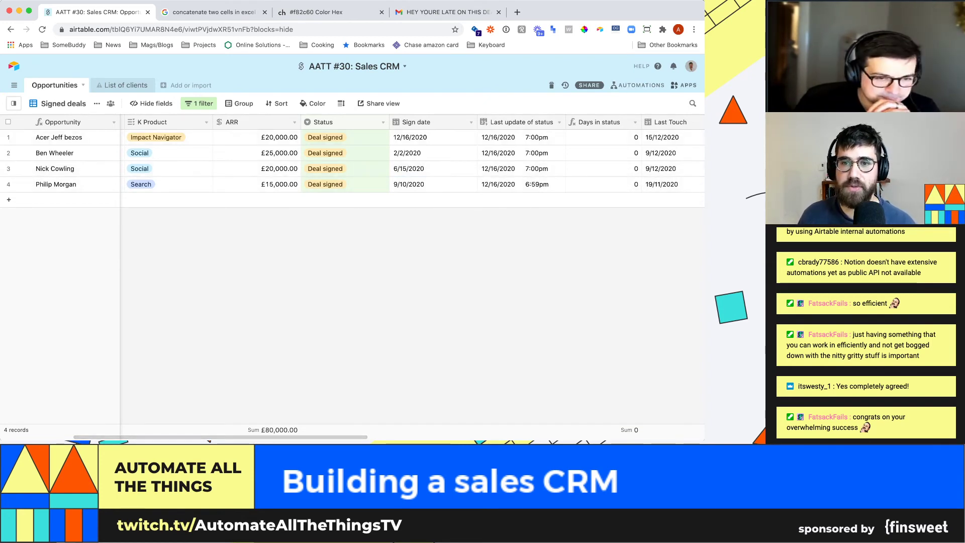
- Add a new apps dashboard named 'Deal pipeline'
left_click(685, 85)
left_click(518, 103)
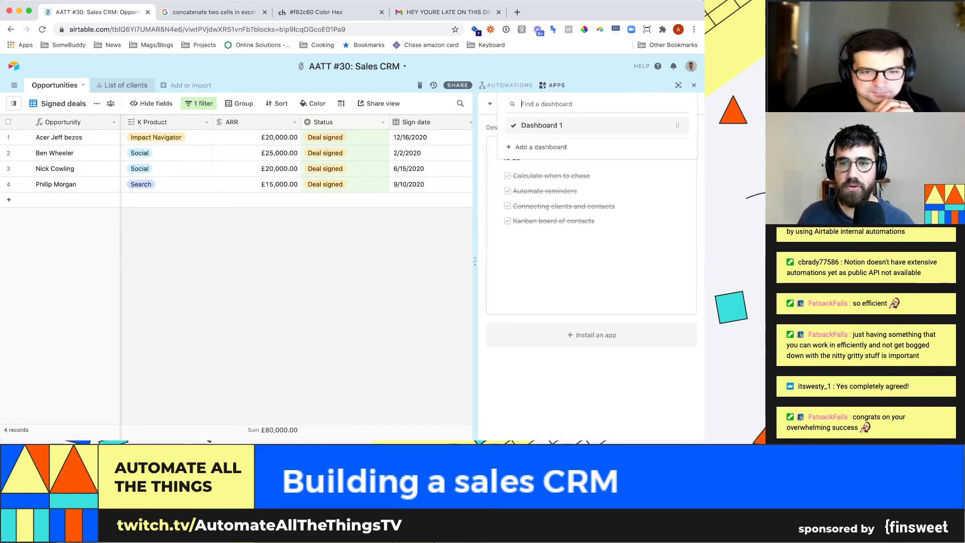
left_click(526, 144)
type("Dea")
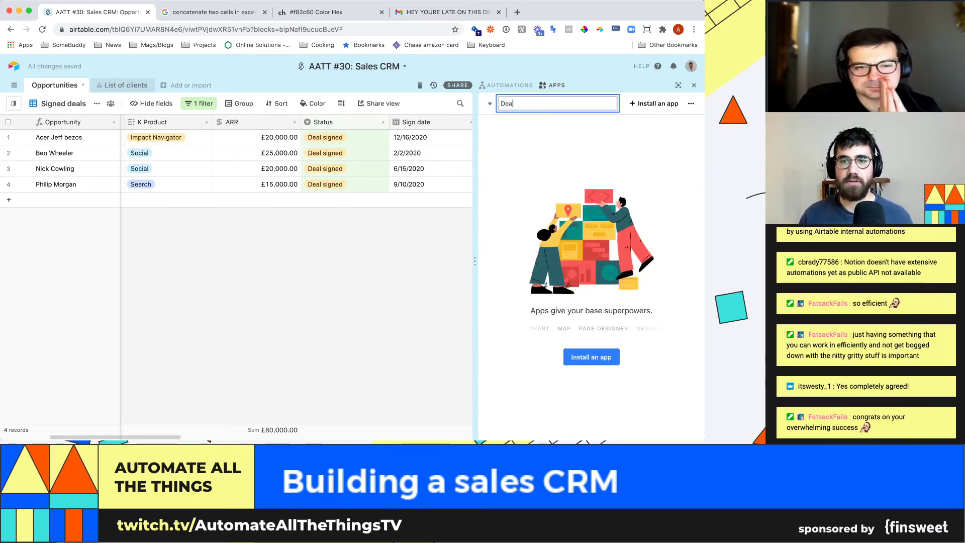
type("l pipeline")
key("Return")
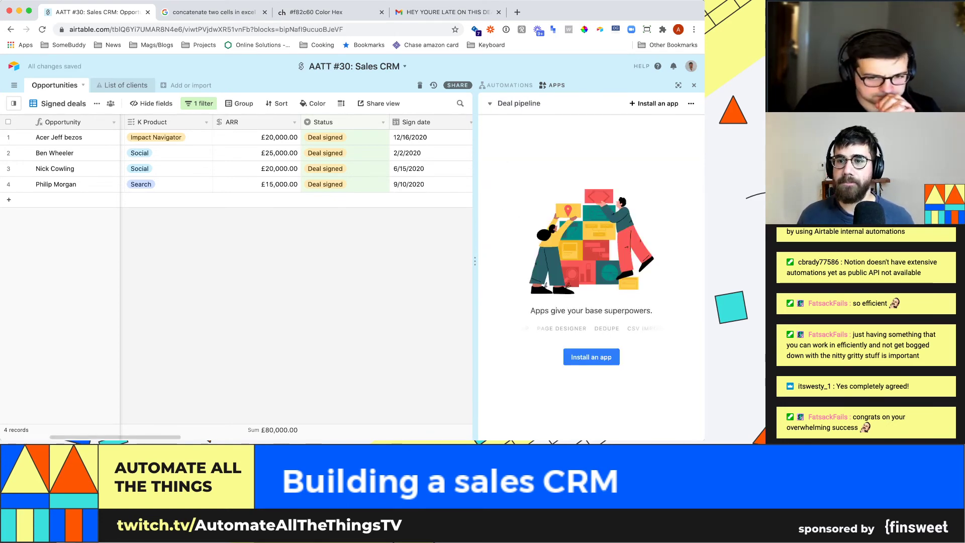
- Search the marketplace for 'chart' and install the Chart app
left_click(654, 103)
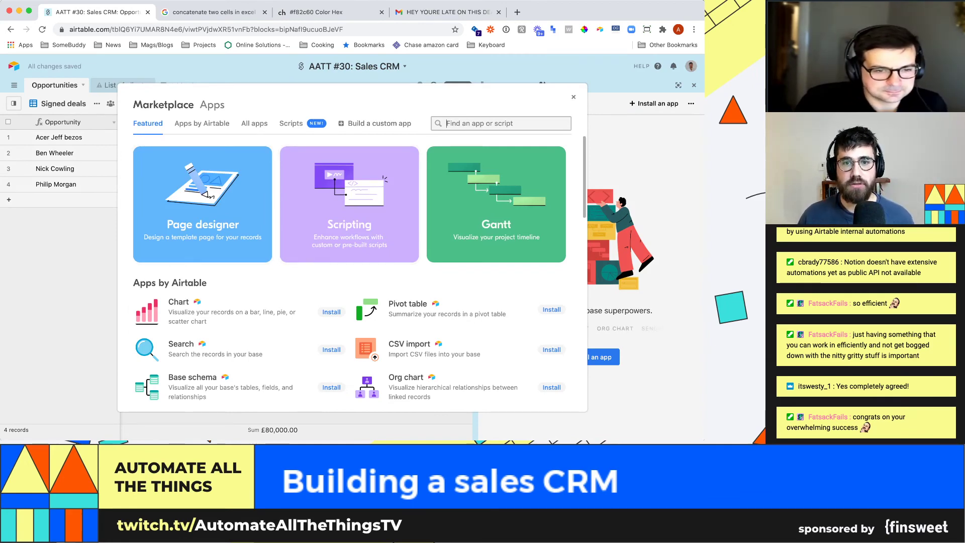
left_click(448, 123)
type("chart")
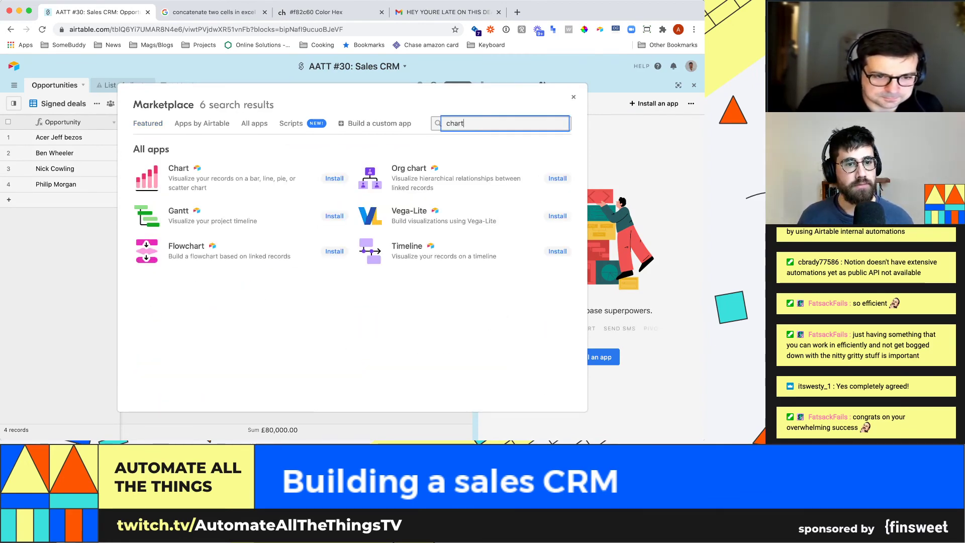
left_click(147, 177)
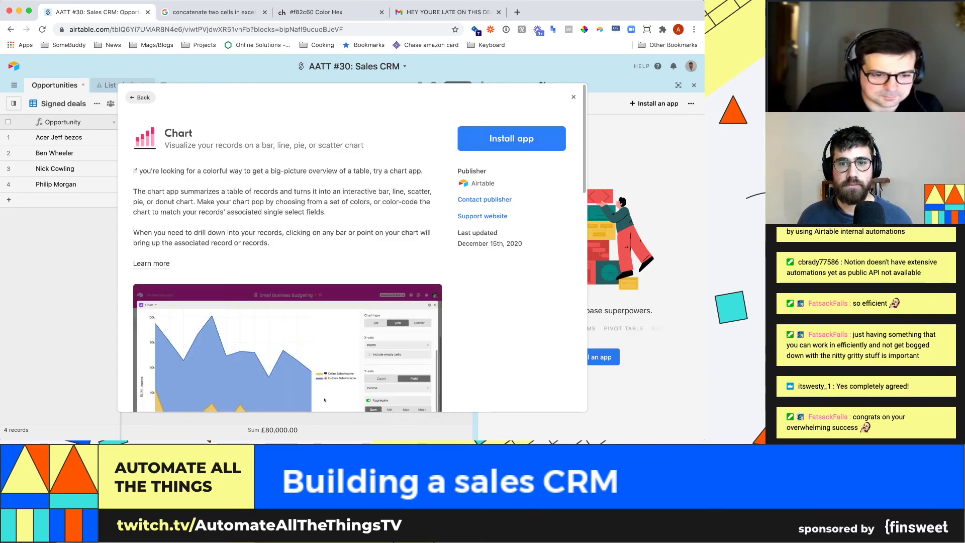
left_click(511, 138)
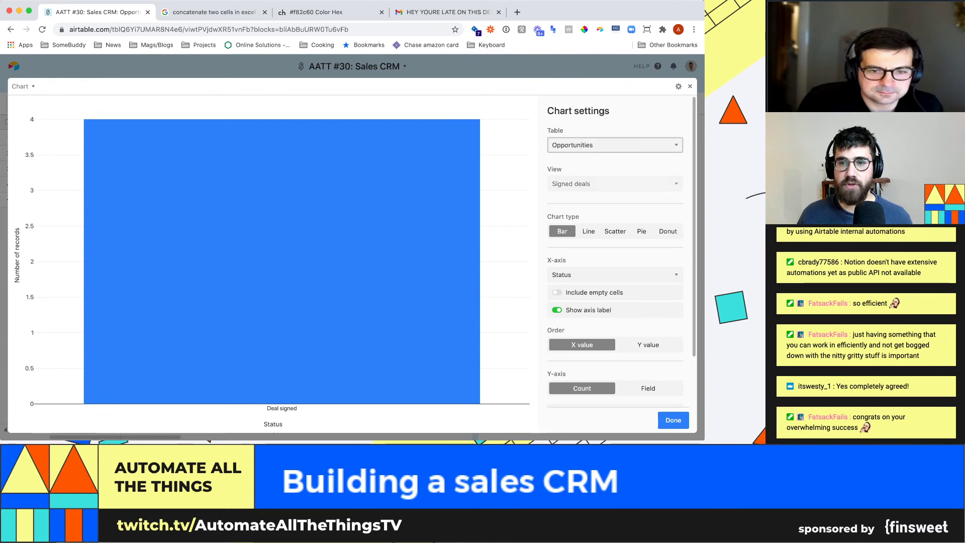
- Base the Status bar chart on Main view and switch its Y-axis to a field total
left_click(576, 176)
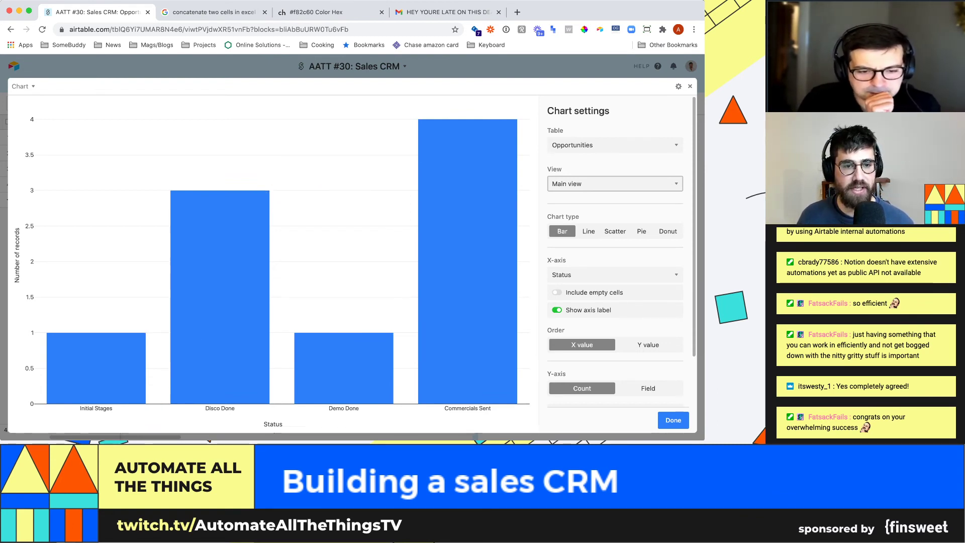
left_click(220, 252)
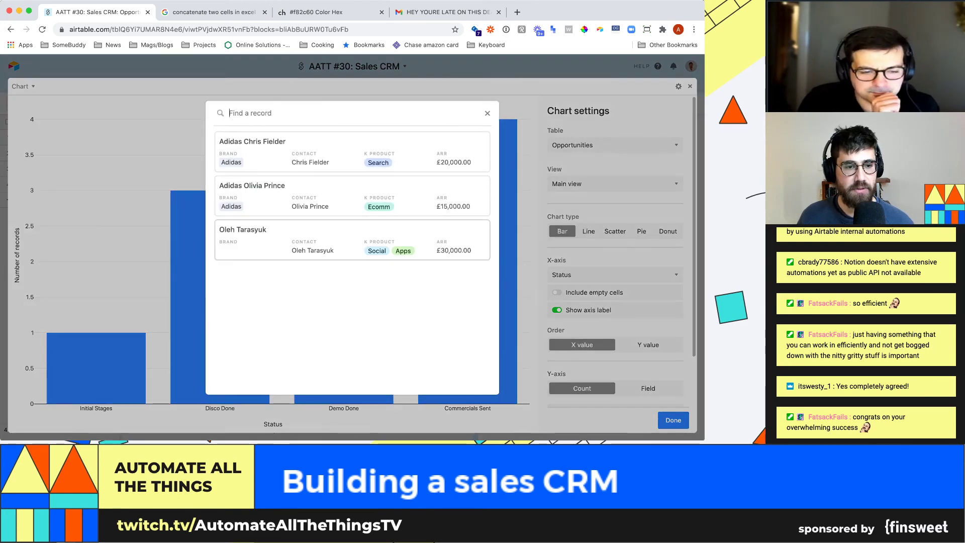
left_click(487, 113)
scroll(615, 251, "down", 3)
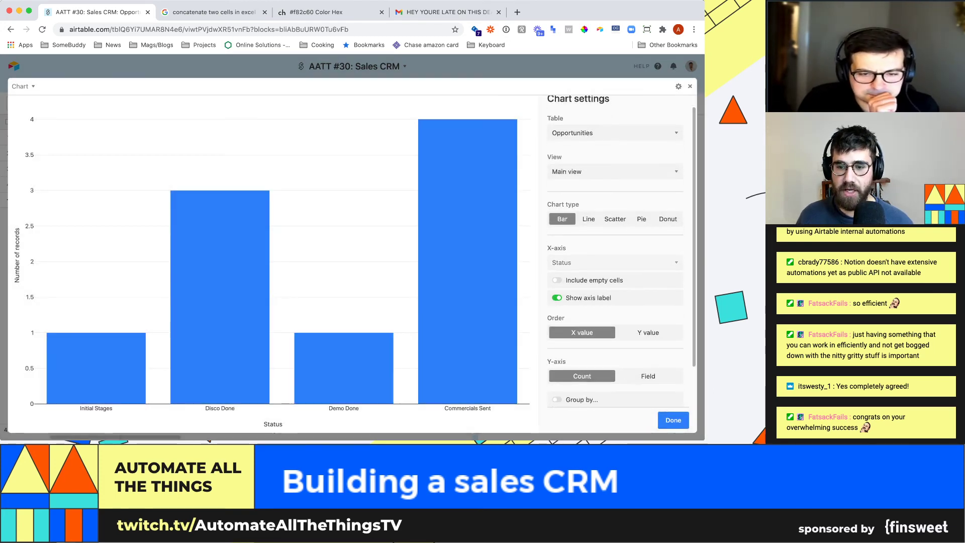
scroll(616, 302, "down", 2)
left_click(648, 331)
scroll(616, 261, "down", 2)
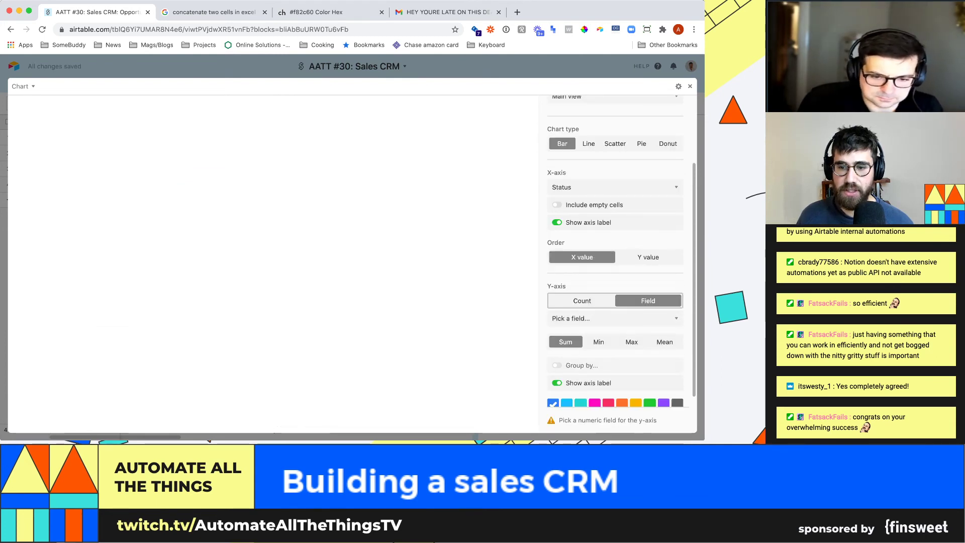
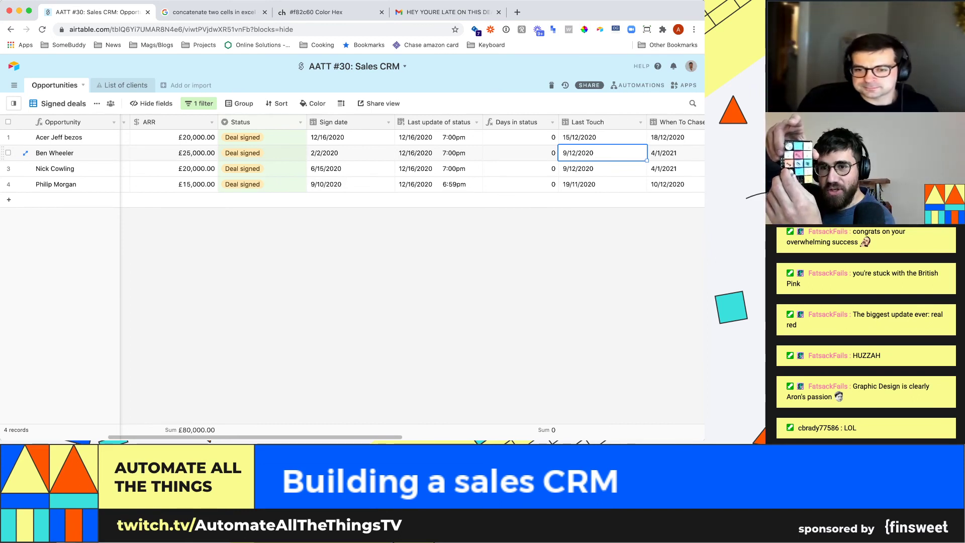
left_click(520, 152)
left_click(438, 153)
left_click(262, 153)
left_click(520, 153)
left_click(603, 152)
key("Right")
key("Right")
key("Right")
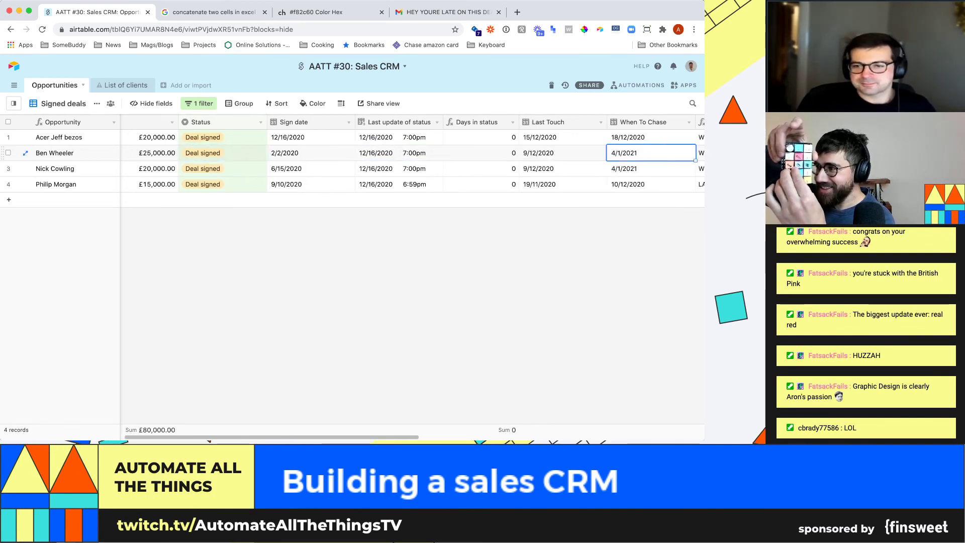
key("Left")
key("Left")
key("Left")
key("Left")
key("Left")
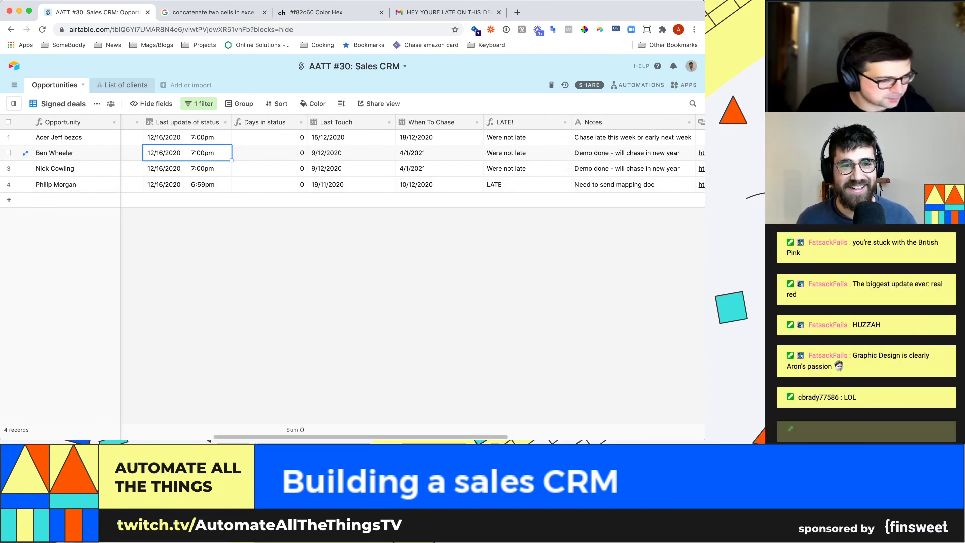
left_click(269, 153)
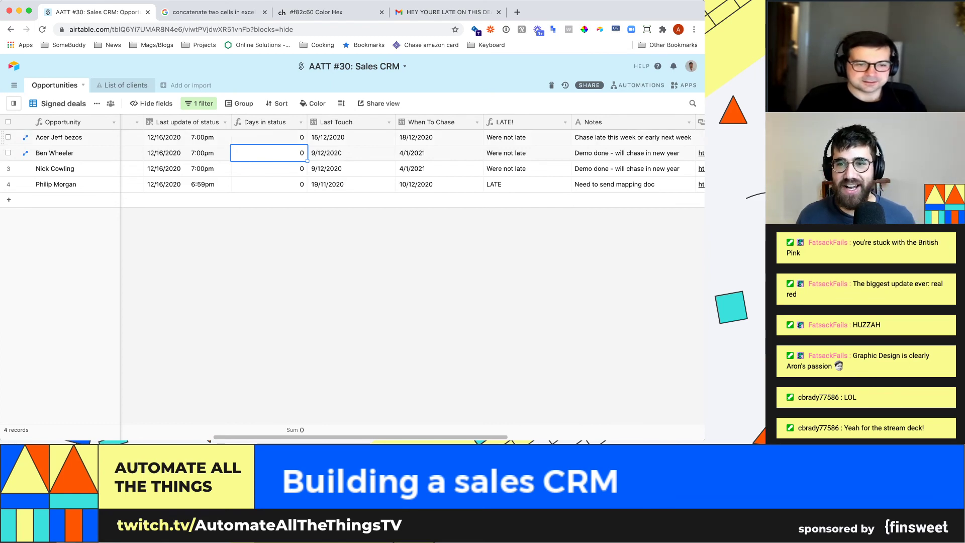
left_click(689, 122)
- Change the Notes field to a Long text field with rich text formatting
left_click(618, 135)
key("Tab")
key("Return")
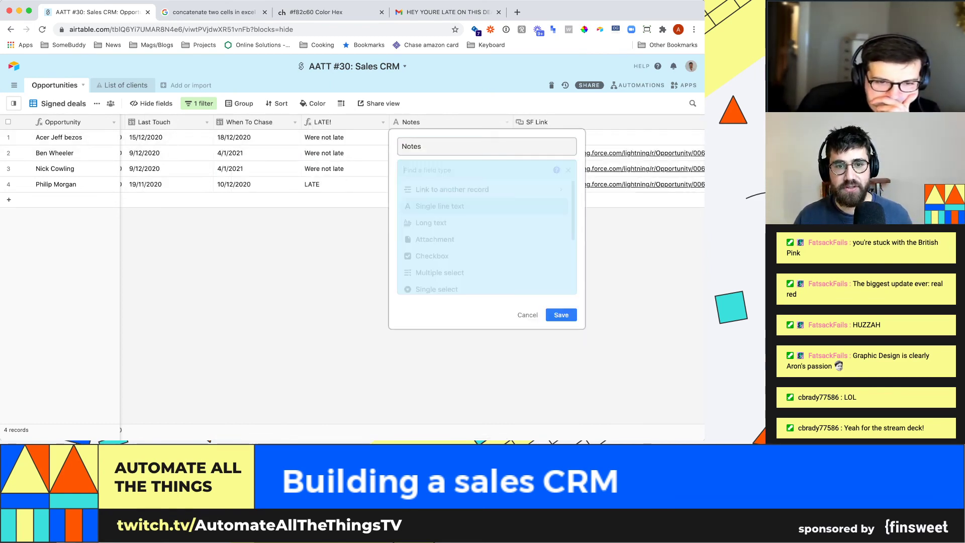
type("rich")
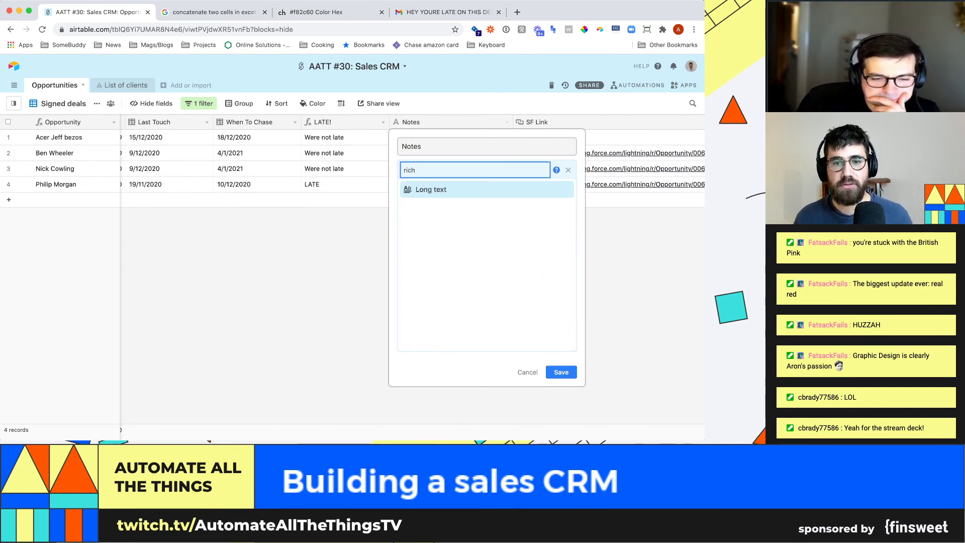
key("Return")
key("Return")
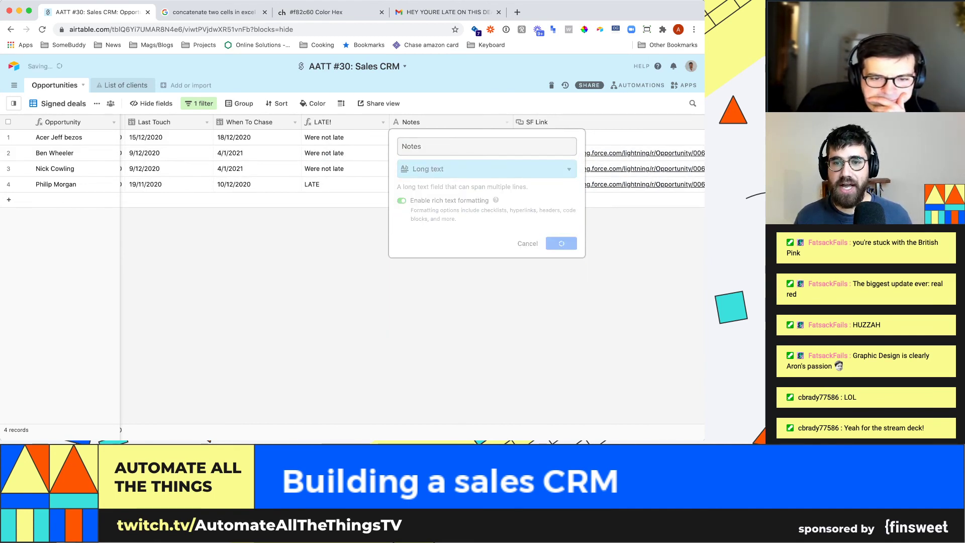
left_click(347, 168)
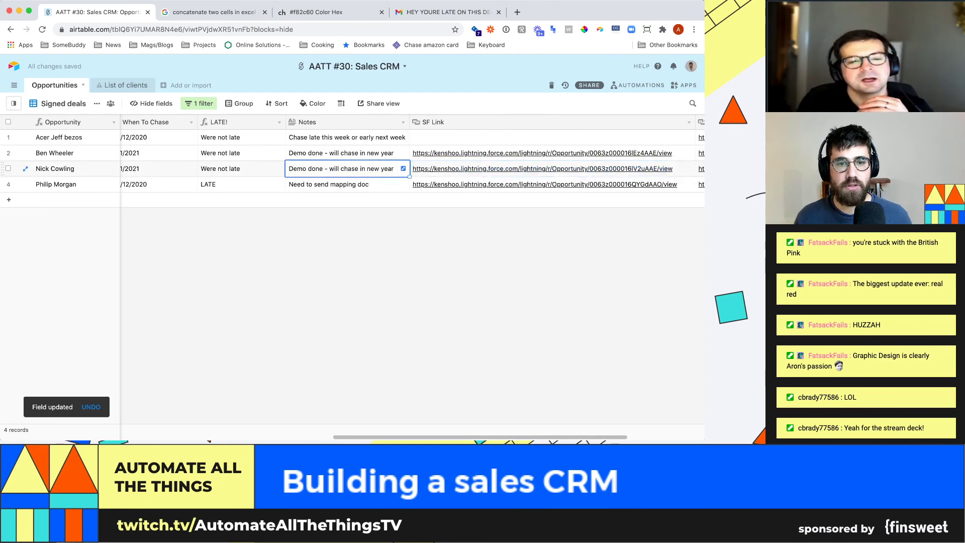
- Add a 'Next steps' bullet list with two follow-up items to the third deal's note, then open the apps dashboard
key("Return")
key("Return")
key("Return")
type("Next steps")
key("Return")
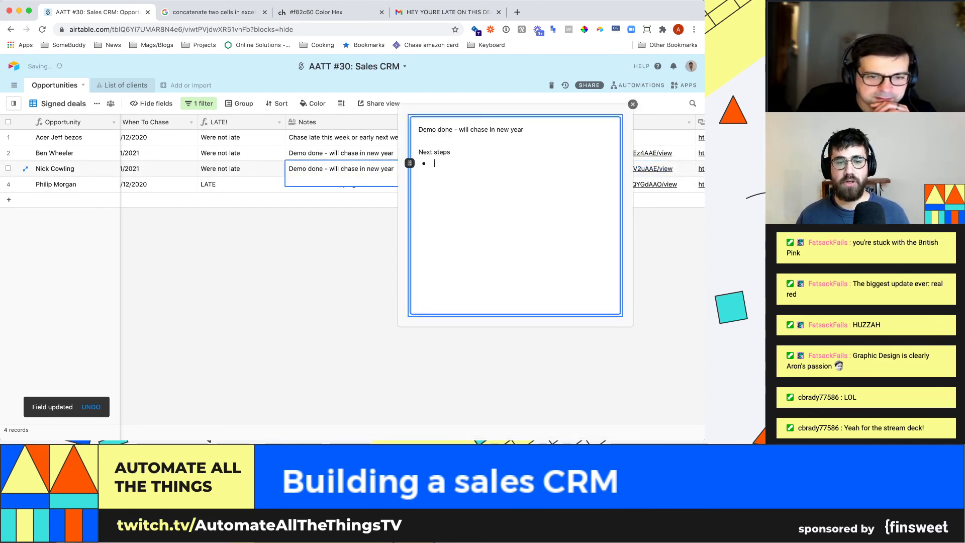
type("Call jef")
key("Return")
type("Get money")
key("Escape")
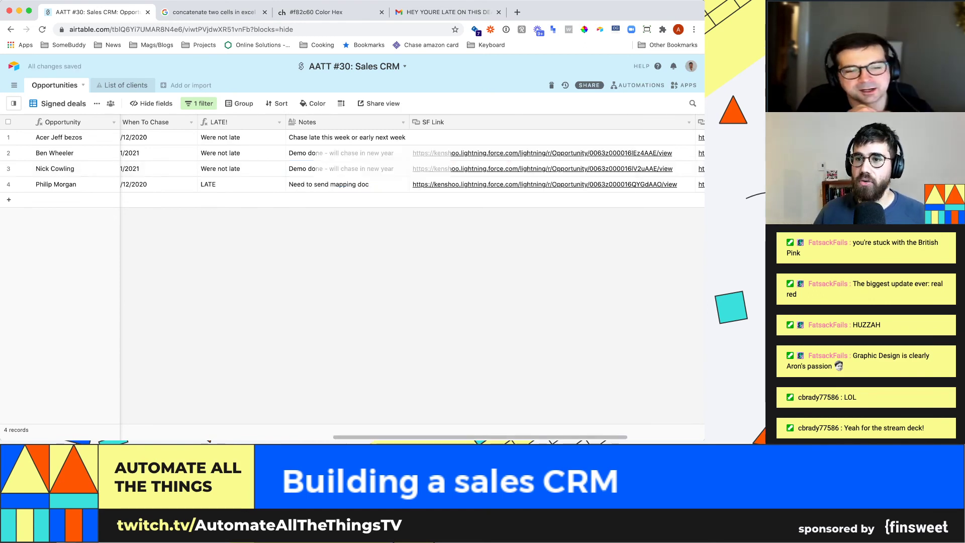
left_click(684, 84)
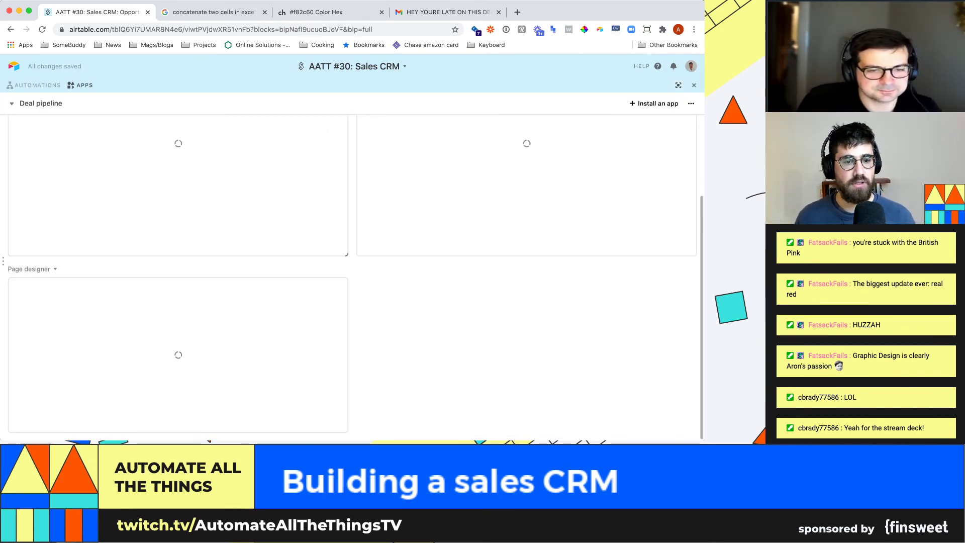
- Expand the Page designer to full size and page through the signed deals
left_click(332, 269)
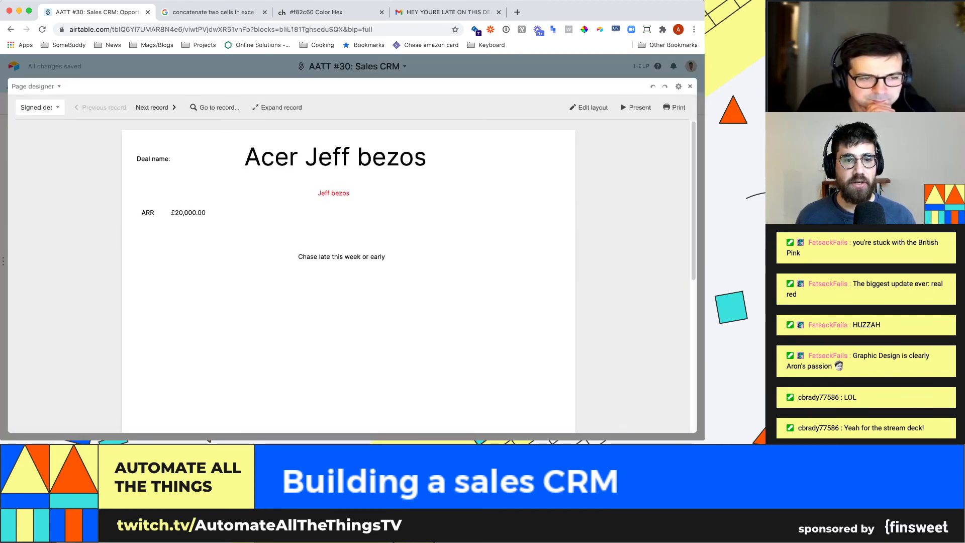
left_click(156, 107)
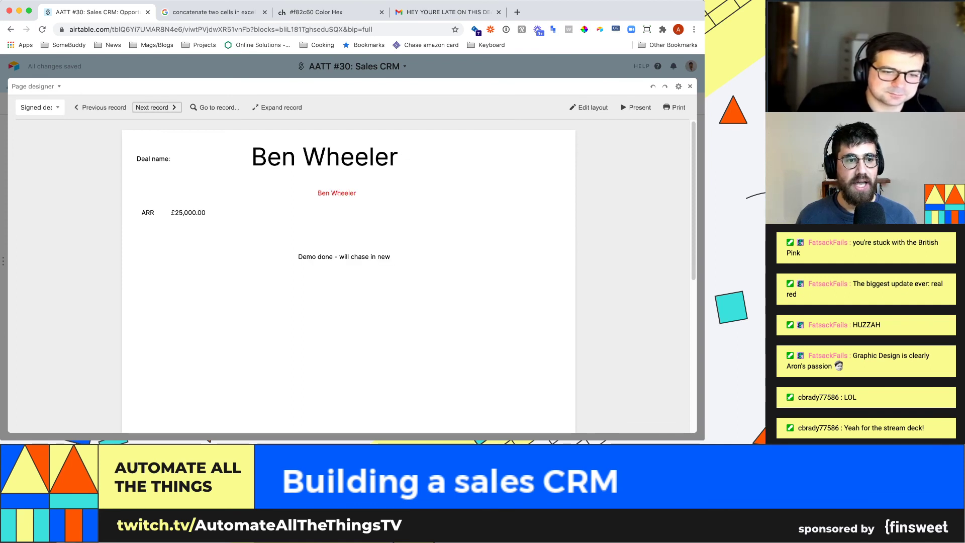
left_click(156, 107)
left_click(100, 107)
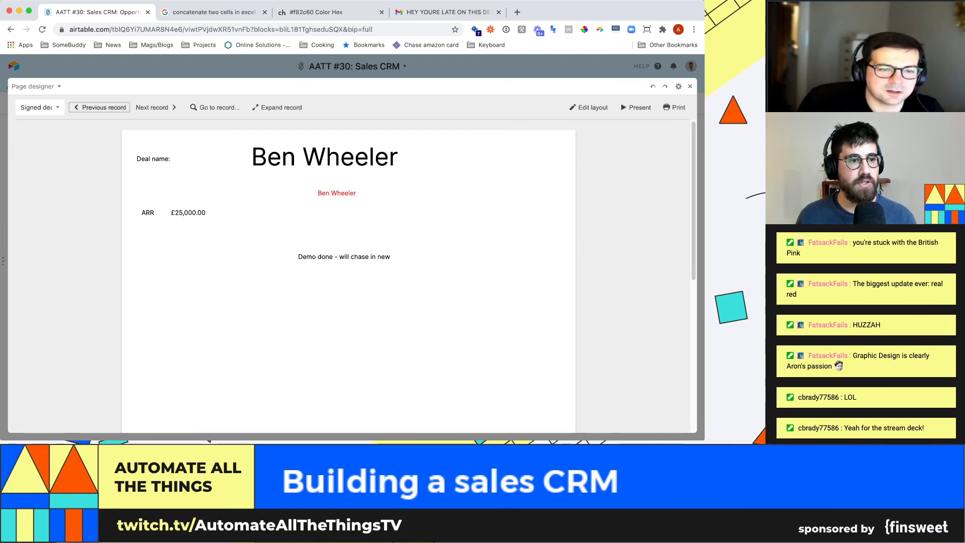
left_click(100, 107)
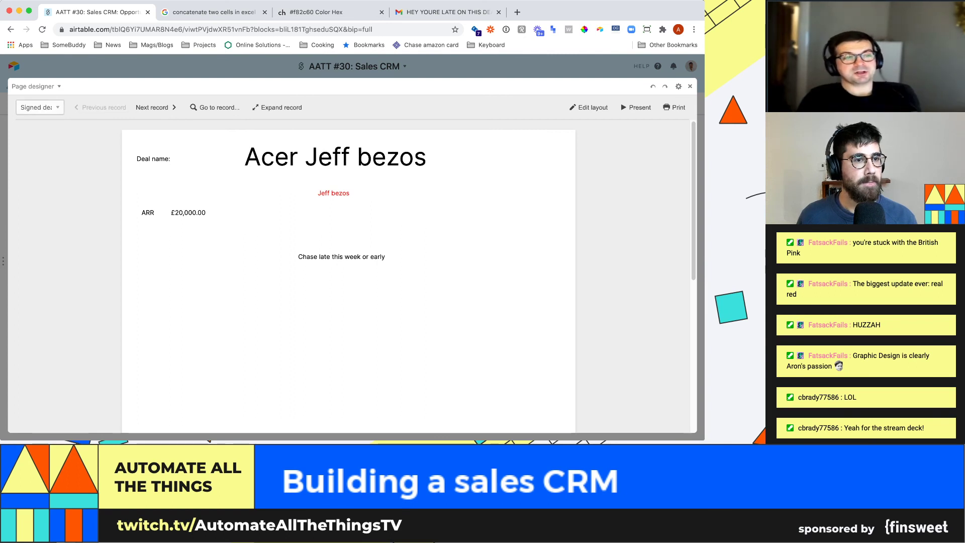
- Switch the Page designer source to Main view, browse all records, and return it to the dashboard
left_click(40, 101)
left_click(155, 107)
left_click(155, 107)
left_click(156, 107)
left_click(156, 107)
left_click(156, 107)
left_click(156, 107)
left_click(156, 107)
left_click(100, 107)
left_click(100, 107)
left_click(100, 107)
left_click(100, 107)
left_click(101, 107)
left_click(100, 107)
left_click(100, 107)
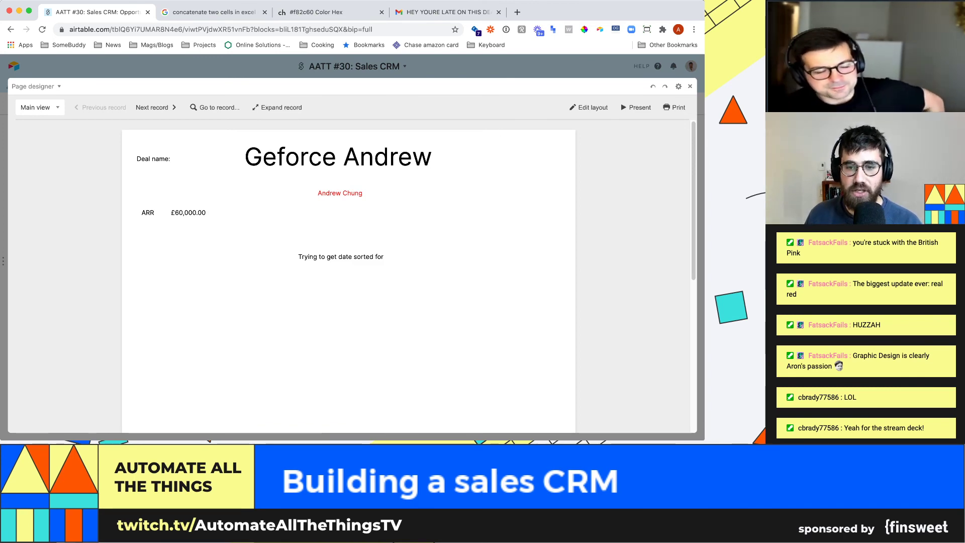
left_click(690, 87)
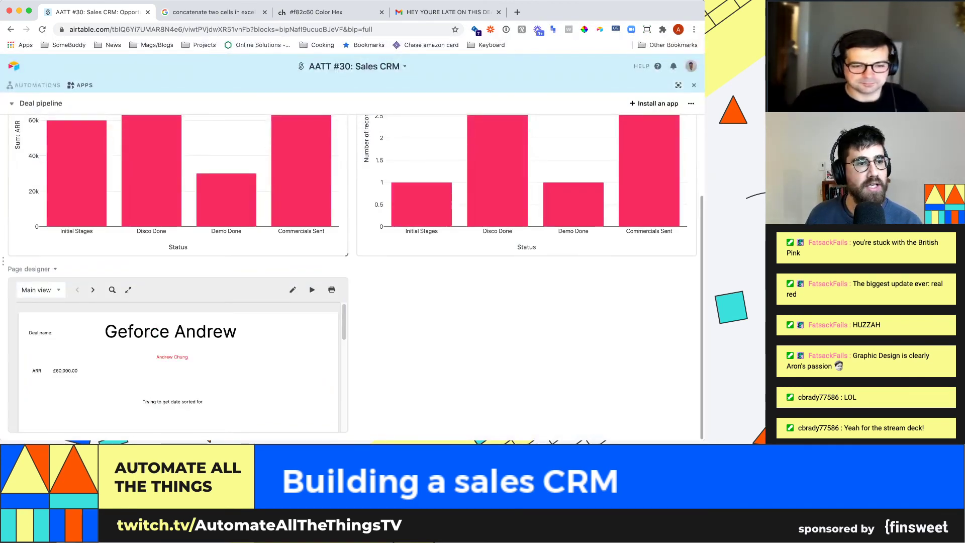
- Create a new dashboard named Dashboard 3, then delete it
left_click(40, 103)
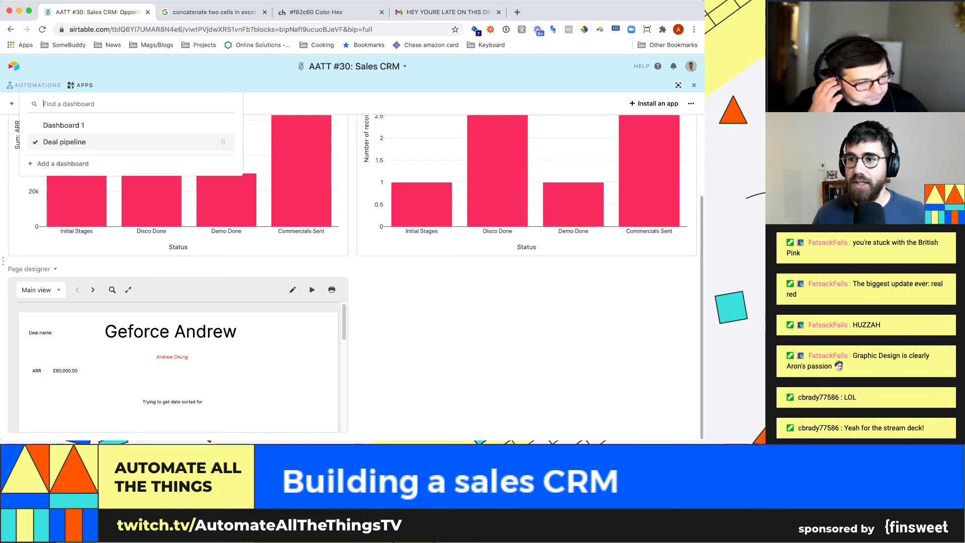
left_click(63, 163)
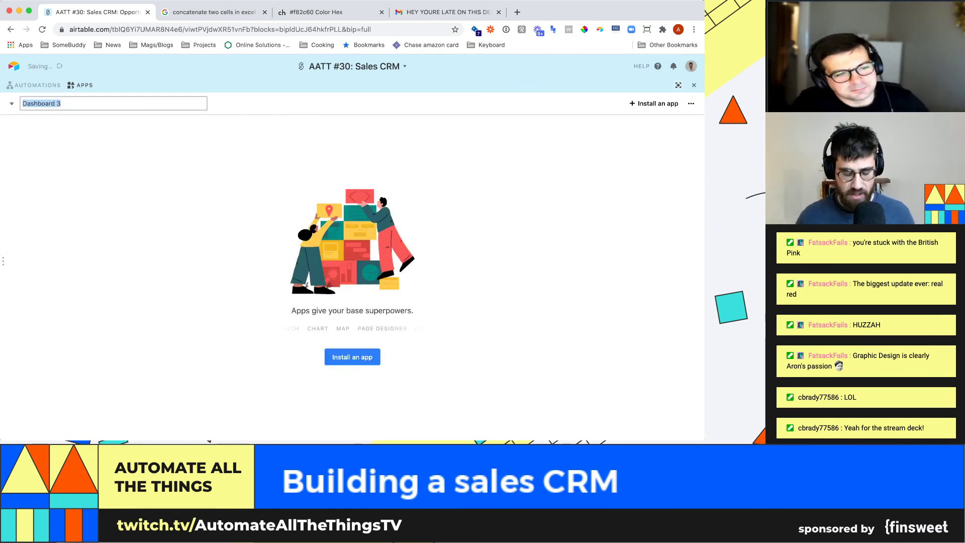
key("Return")
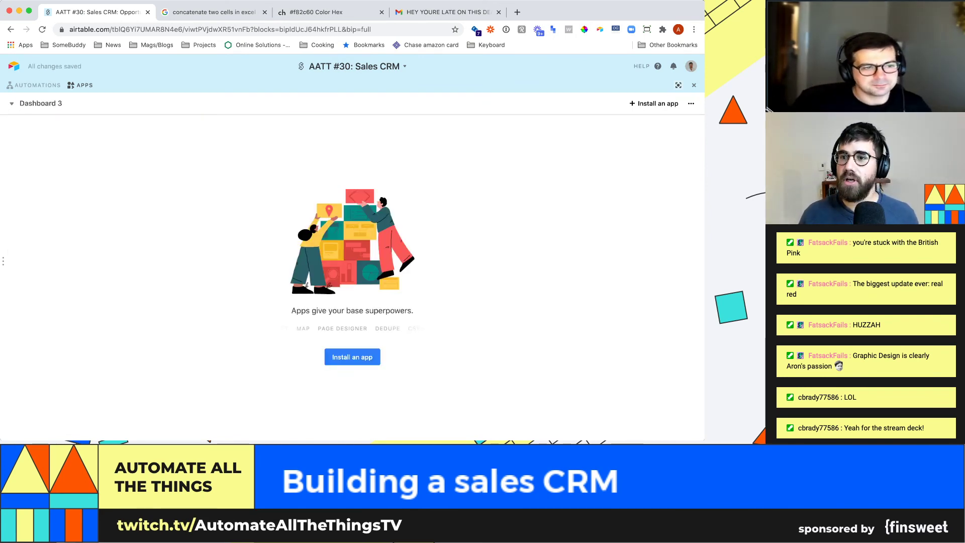
left_click(692, 103)
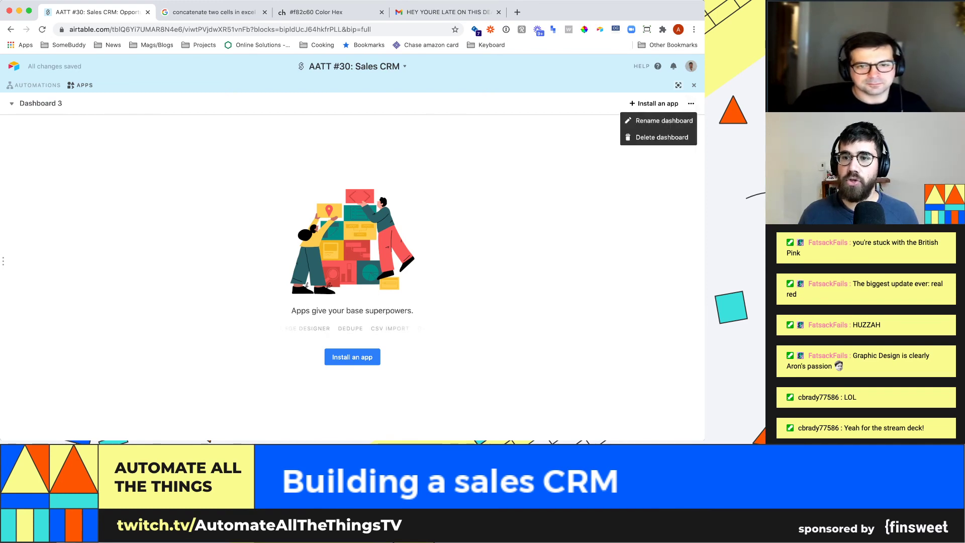
left_click(662, 137)
left_click(674, 178)
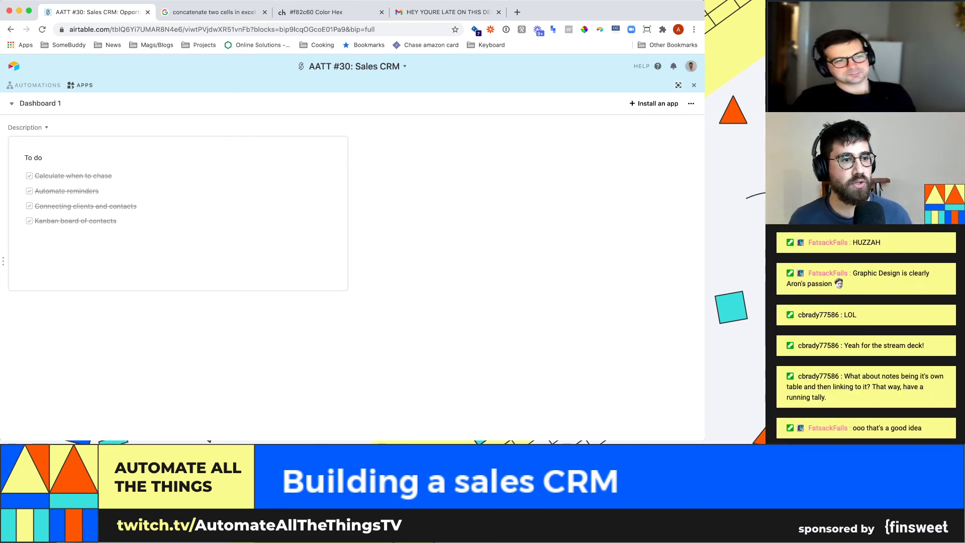
- Switch to the Deal pipeline dashboard and browse the app marketplace
left_click(41, 103)
left_click(56, 142)
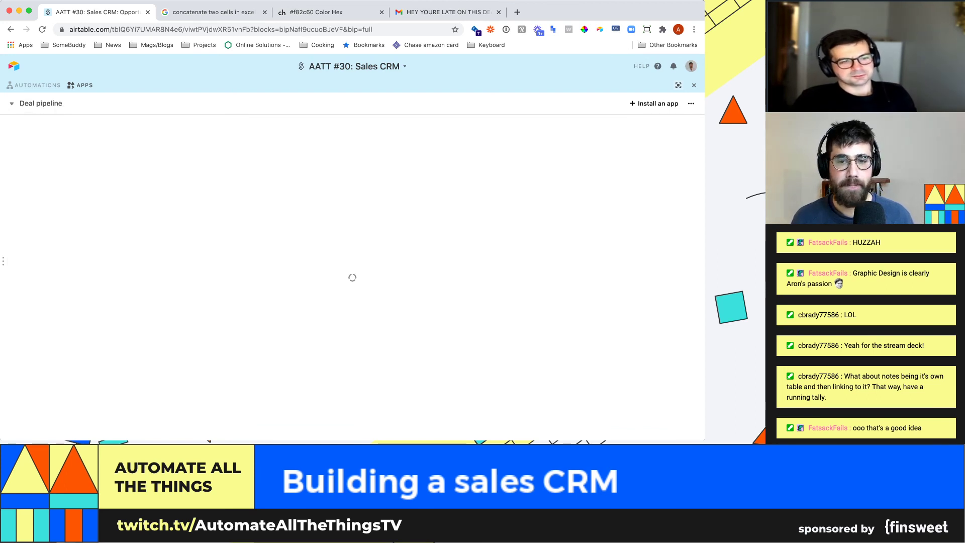
left_click(654, 103)
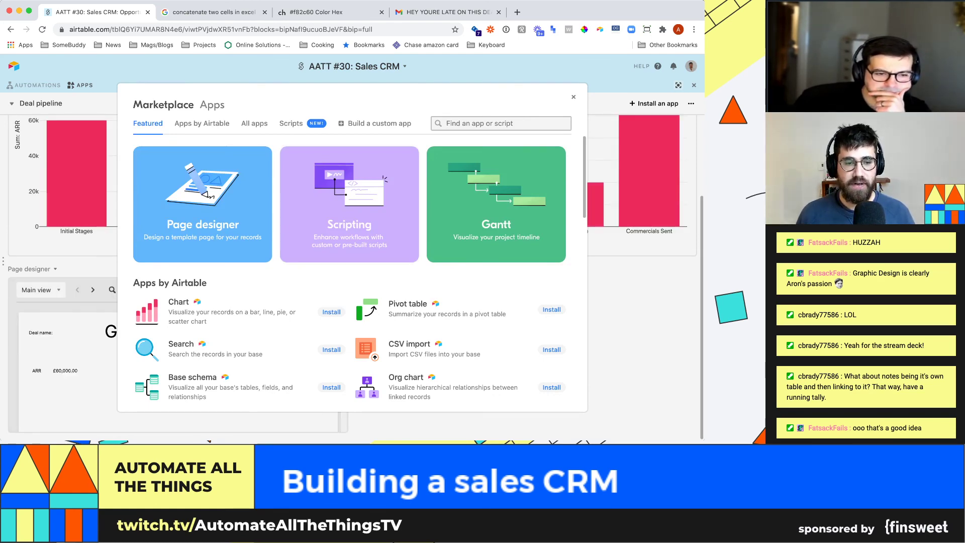
- Filter the marketplace to Apps by Airtable and search for 'clear'
scroll(230, 291, "down", 10)
left_click(202, 123)
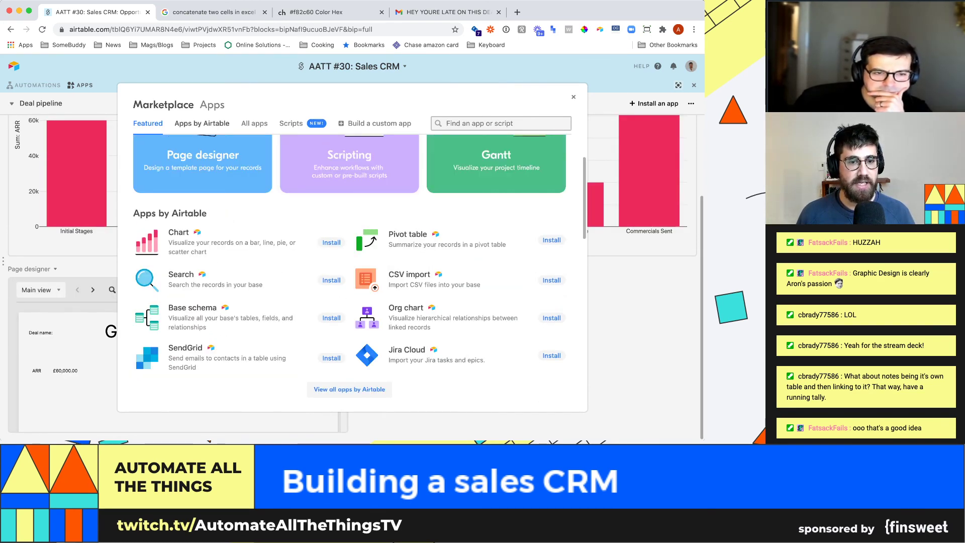
scroll(222, 201, "down", 3)
scroll(236, 196, "down", 5)
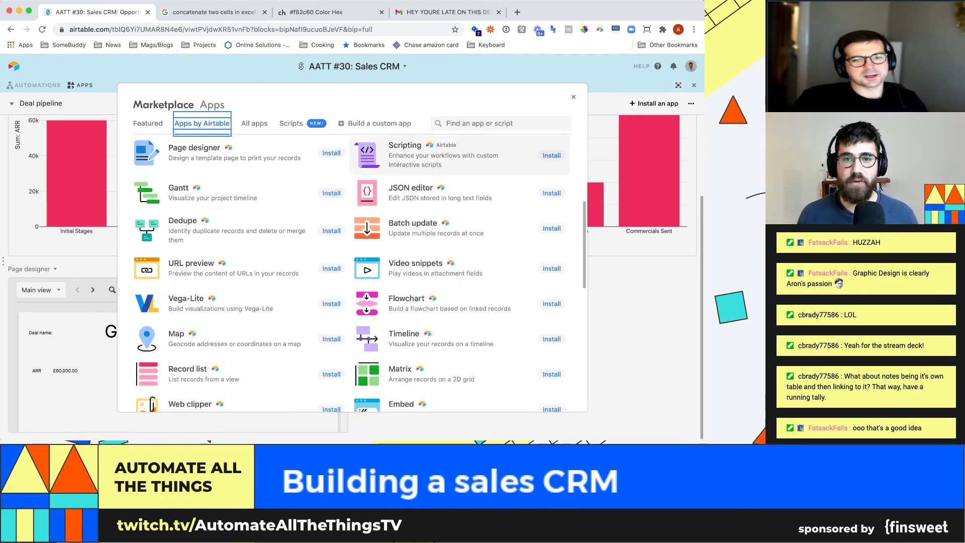
left_click(475, 124)
type("clear")
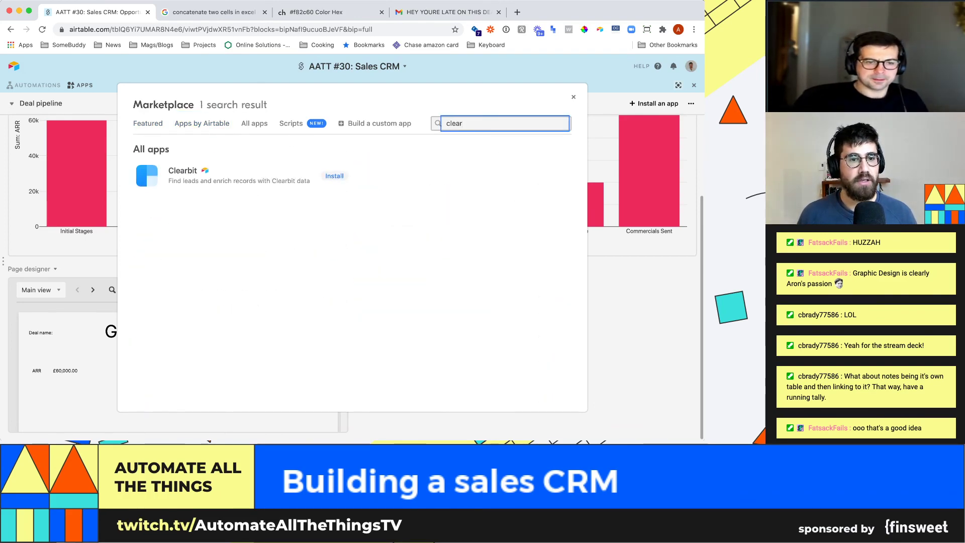
- Review the Clearbit app details and Enrichment screenshot, close it, and show the table's automations
left_click(241, 176)
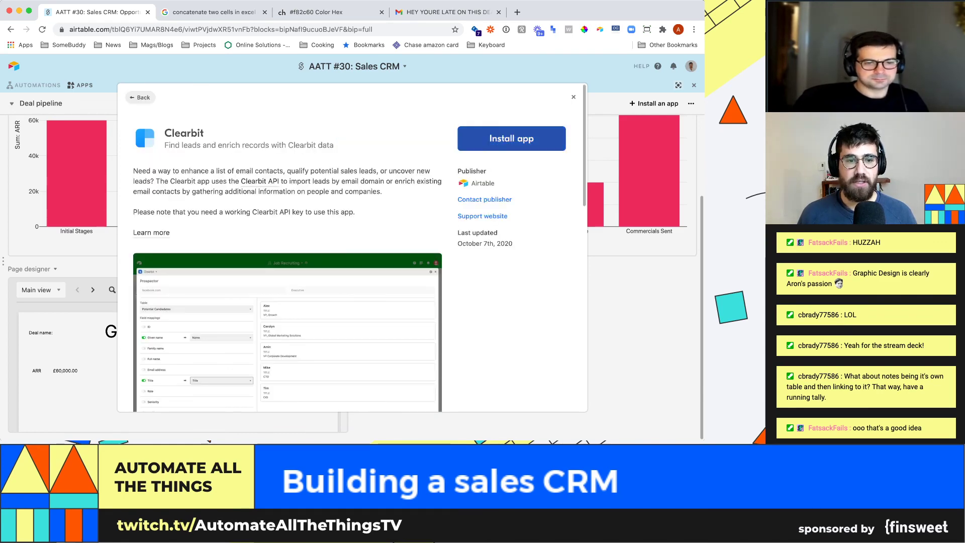
scroll(286, 282, "down", 3)
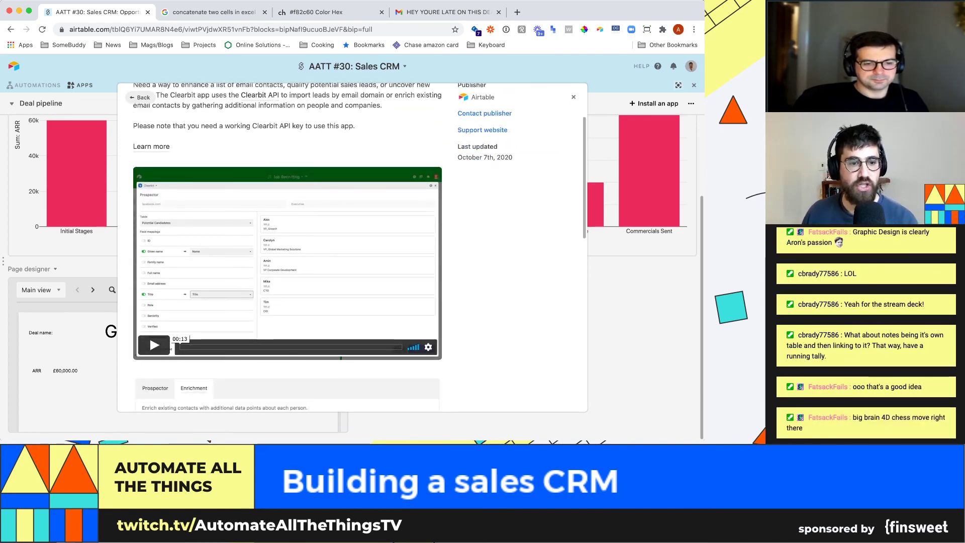
scroll(286, 282, "down", 3)
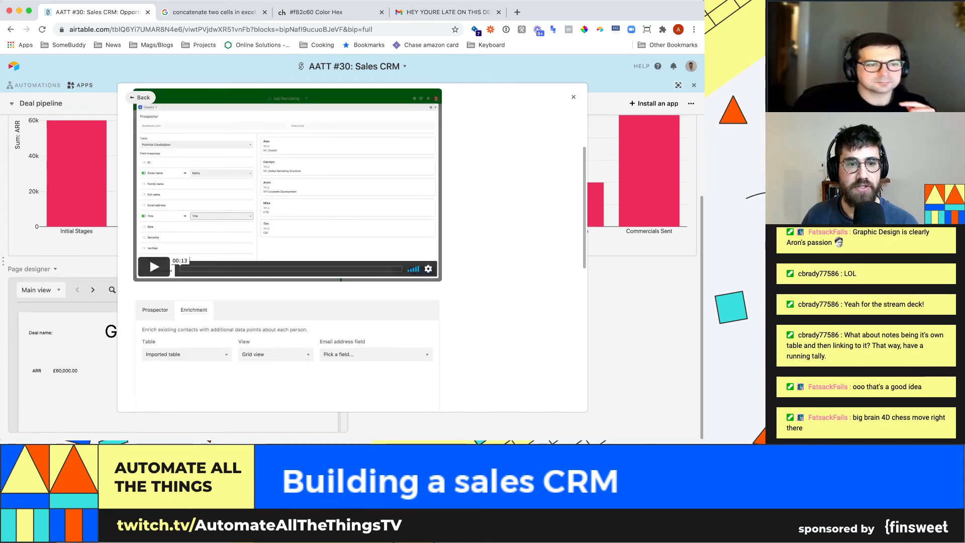
scroll(287, 282, "down", 2)
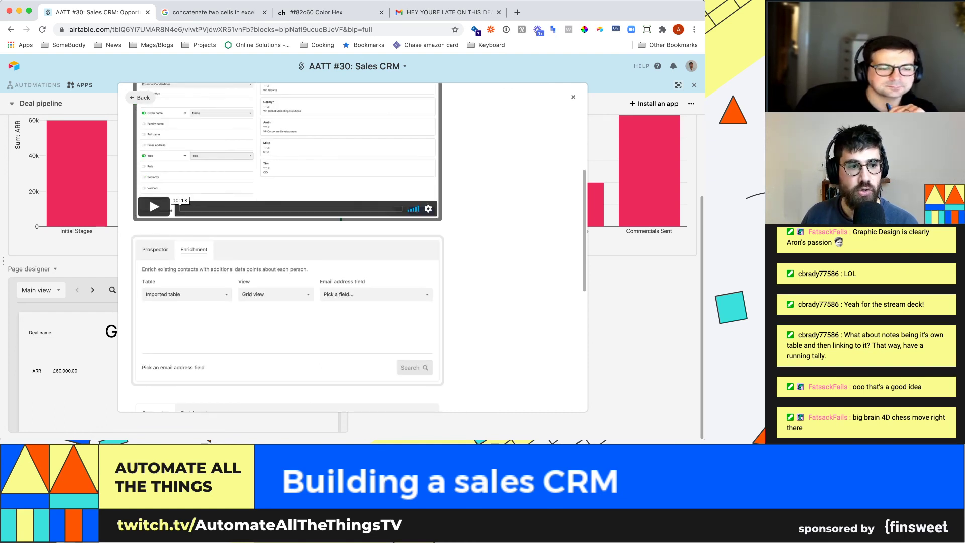
left_click(287, 310)
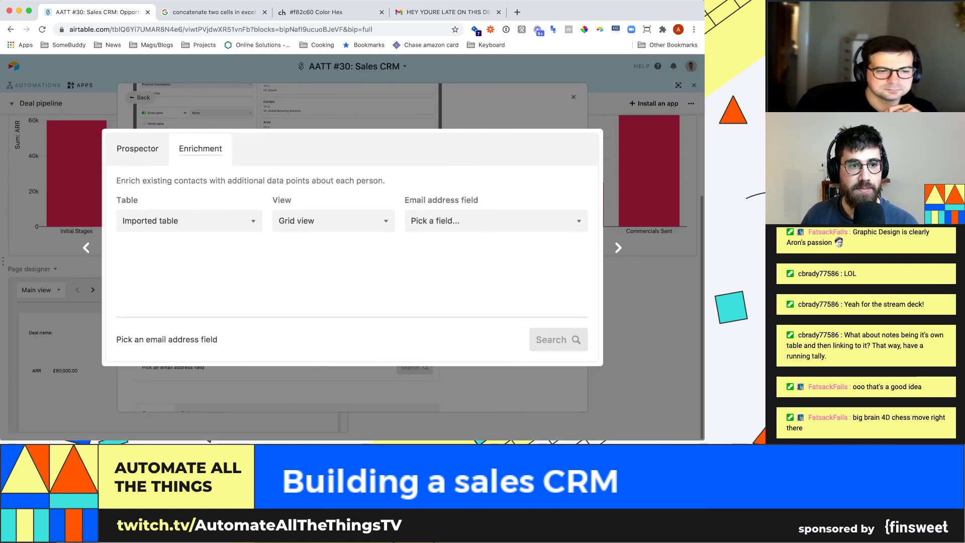
key("Escape")
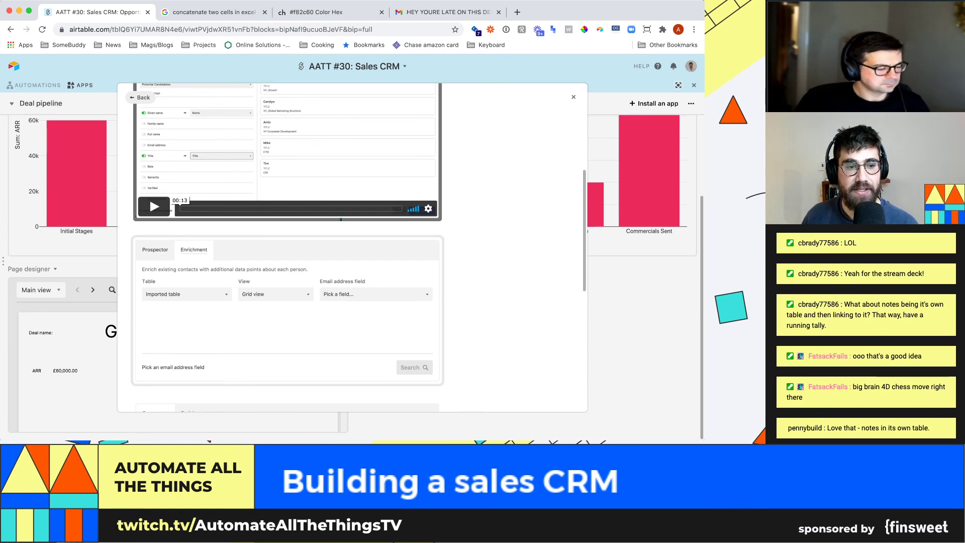
scroll(352, 246, "down", 5)
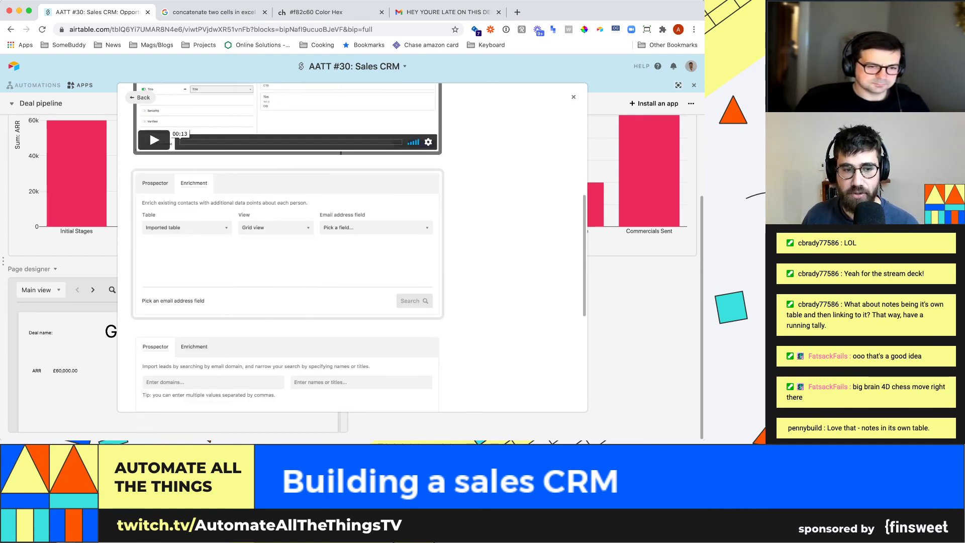
scroll(352, 247, "down", 1)
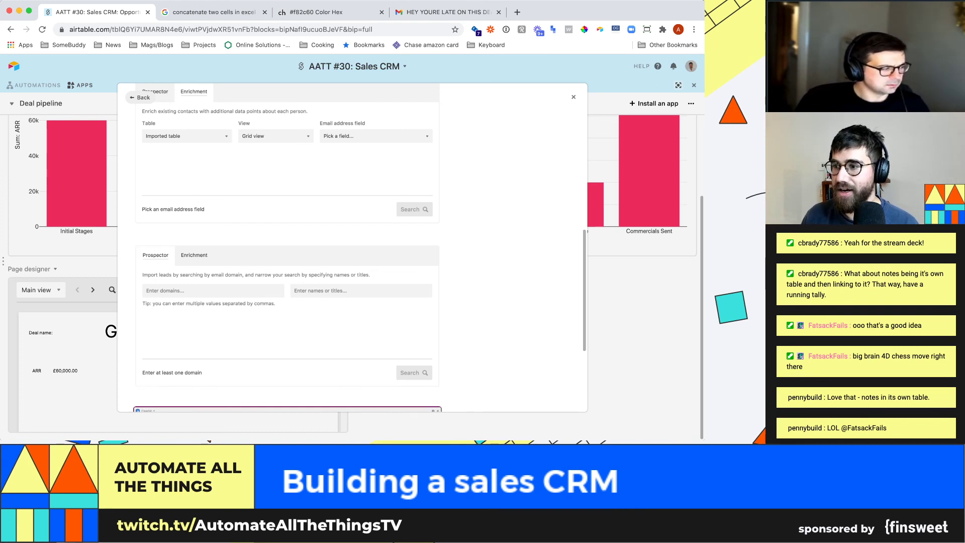
scroll(287, 247, "down", 5)
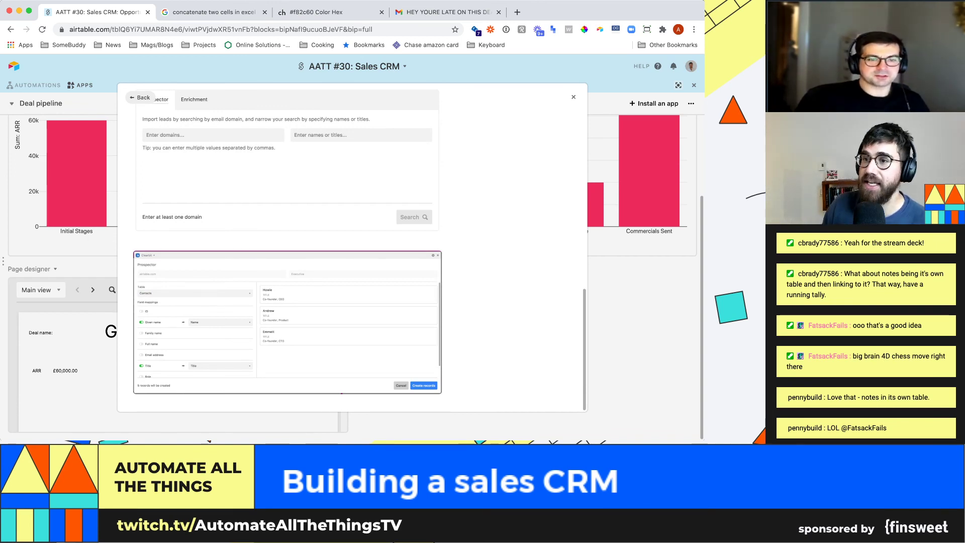
scroll(352, 251, "up", 5)
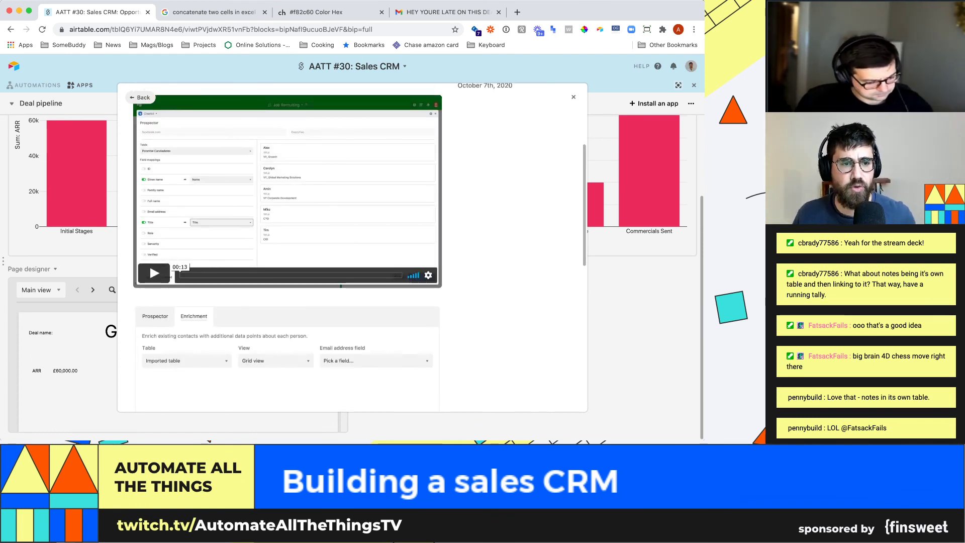
scroll(352, 252, "up", 3)
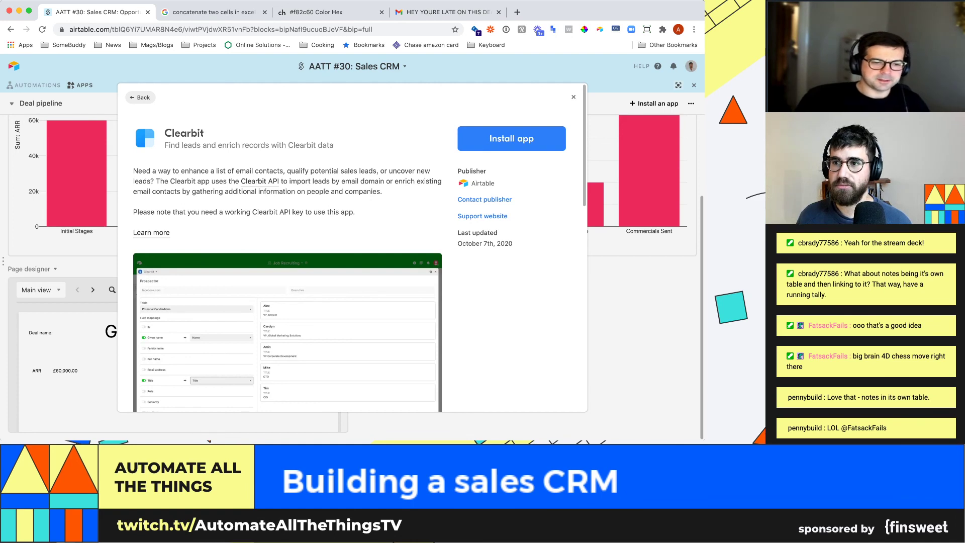
key("Escape")
left_click(34, 86)
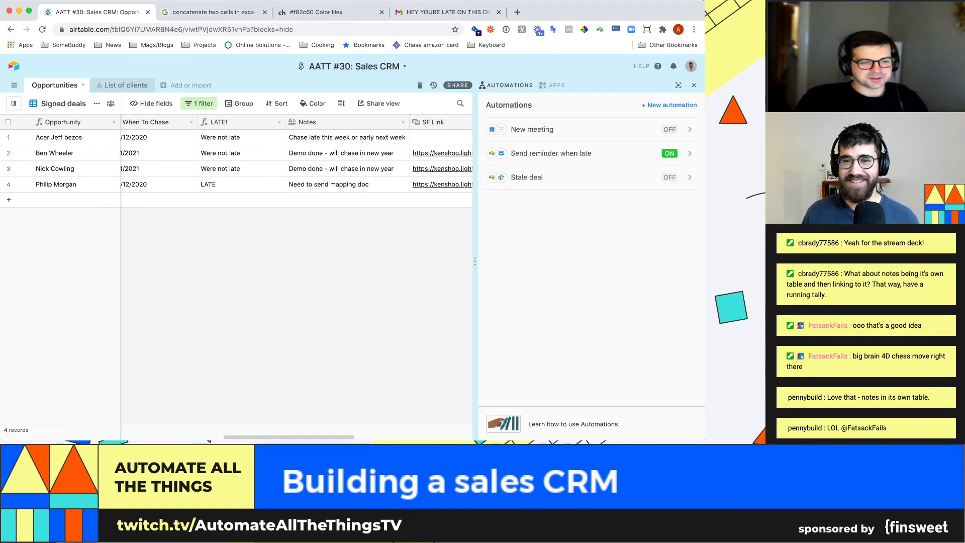
- Hide the automations list and switch Opportunities to Main view, grouped by status with £255,000 total ARR
key("Escape")
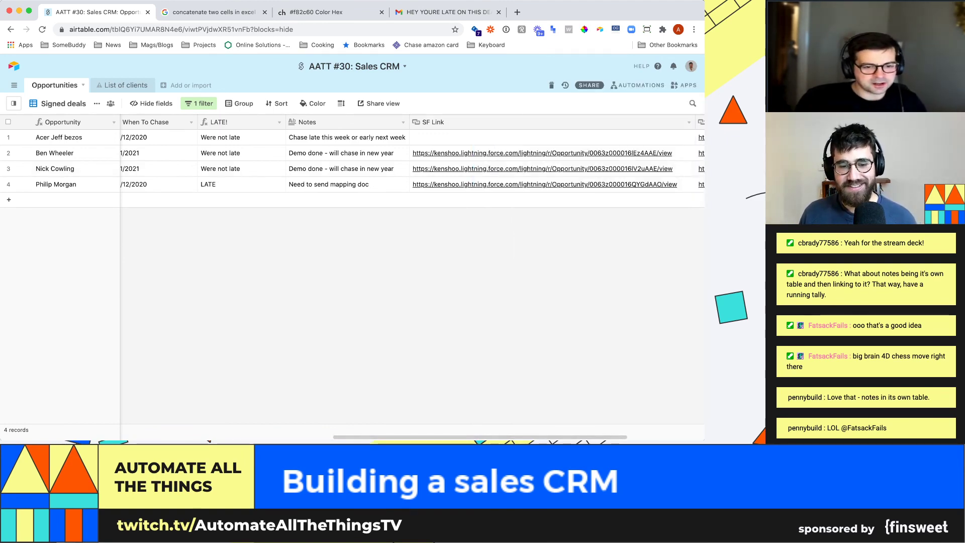
scroll(412, 161, "left", 10)
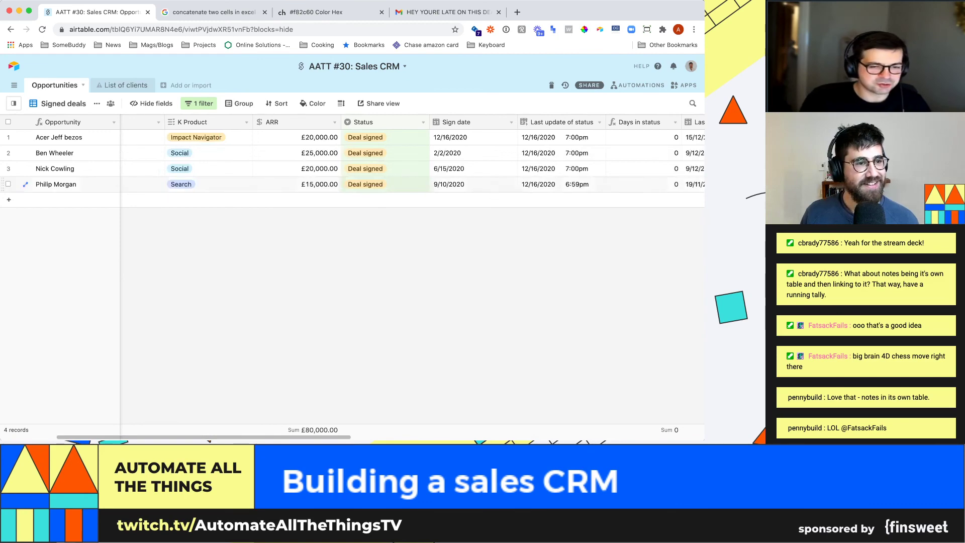
left_click(14, 104)
left_click(38, 151)
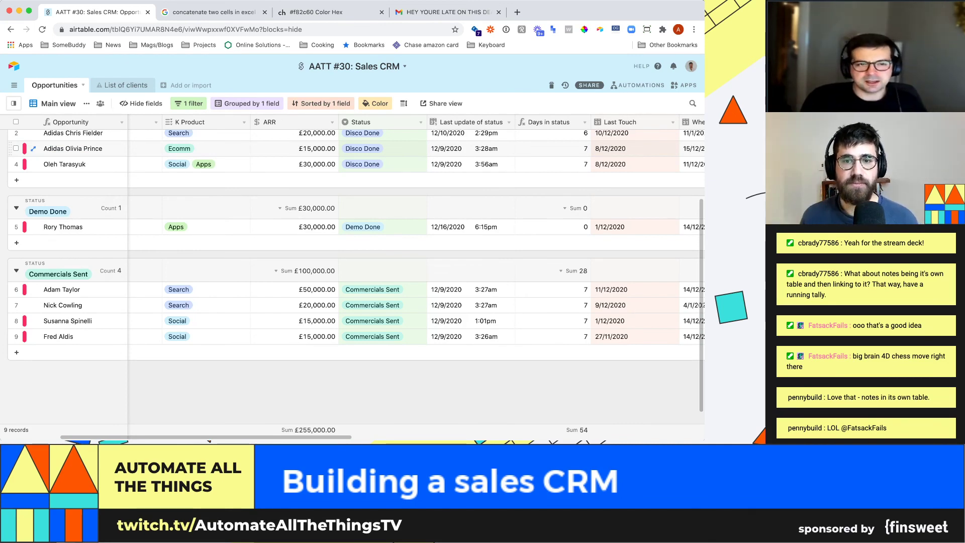
scroll(351, 277, "up", 3)
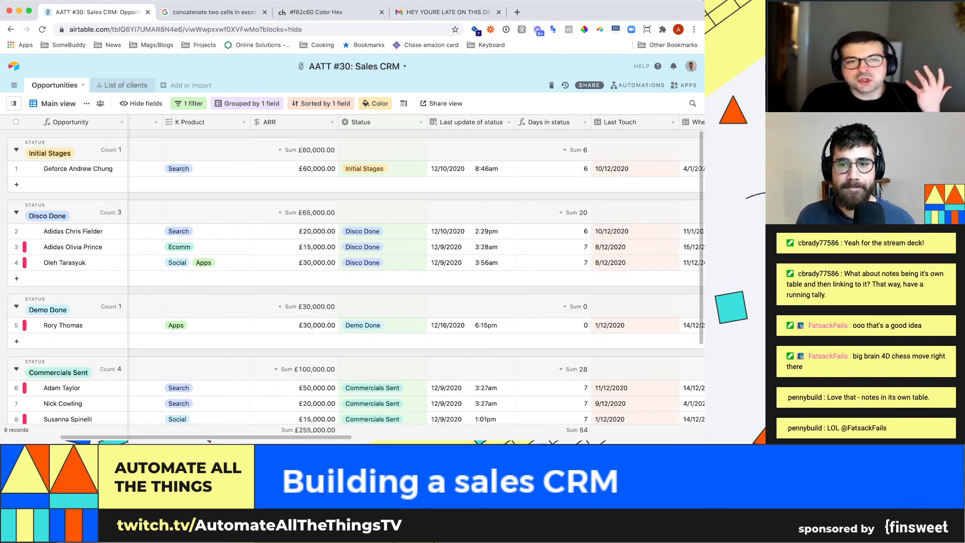